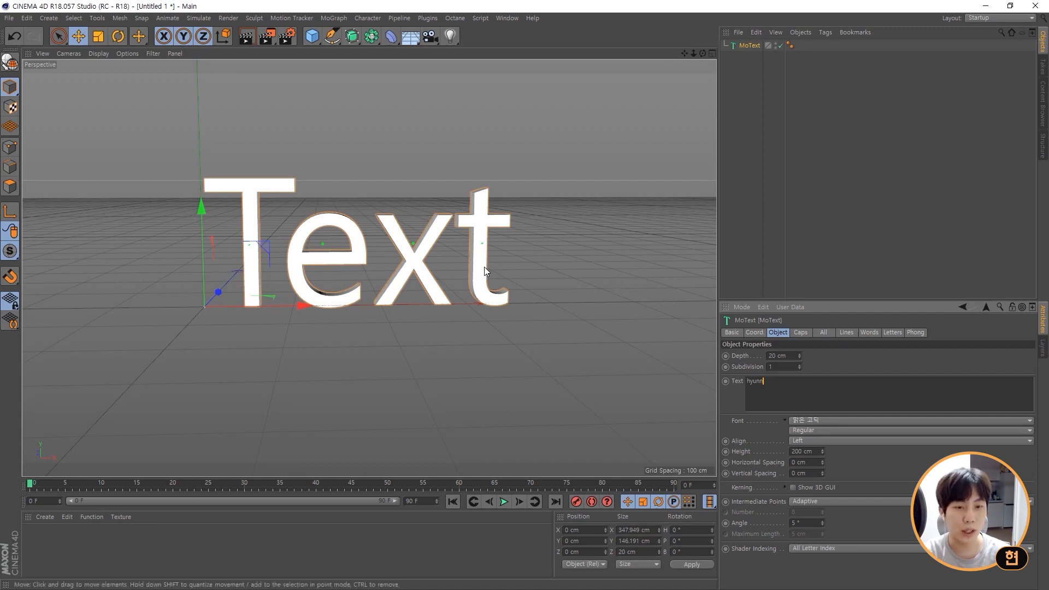
# Set the MoText object's text to "hyunn" and select the lettering in the perspective view.
pyautogui.click(700, 313)
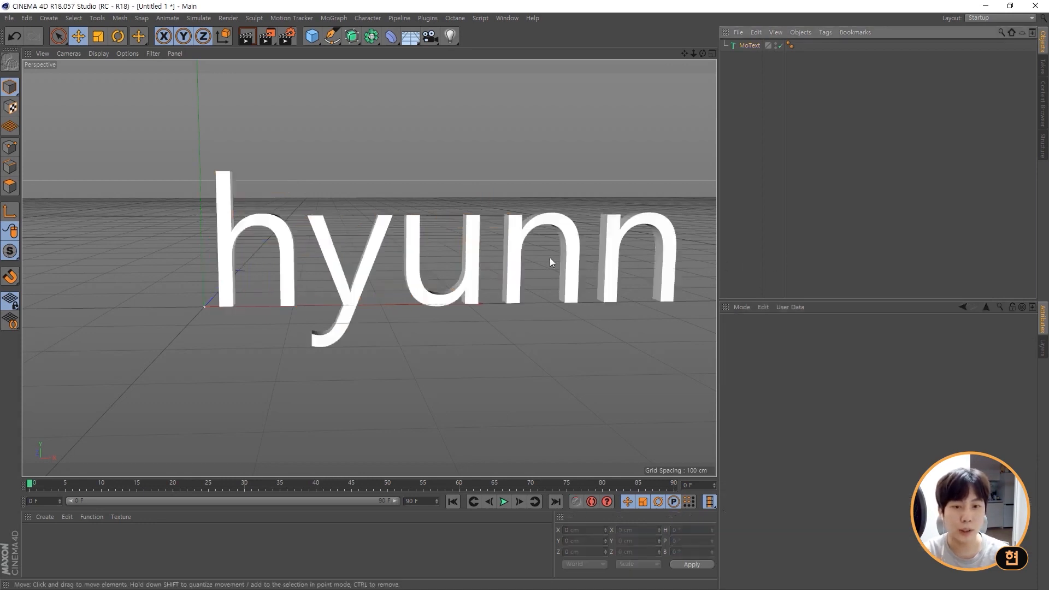
pyautogui.scroll(3, 549, 258)
pyautogui.click(443, 230)
pyautogui.scroll(-1, 463, 237)
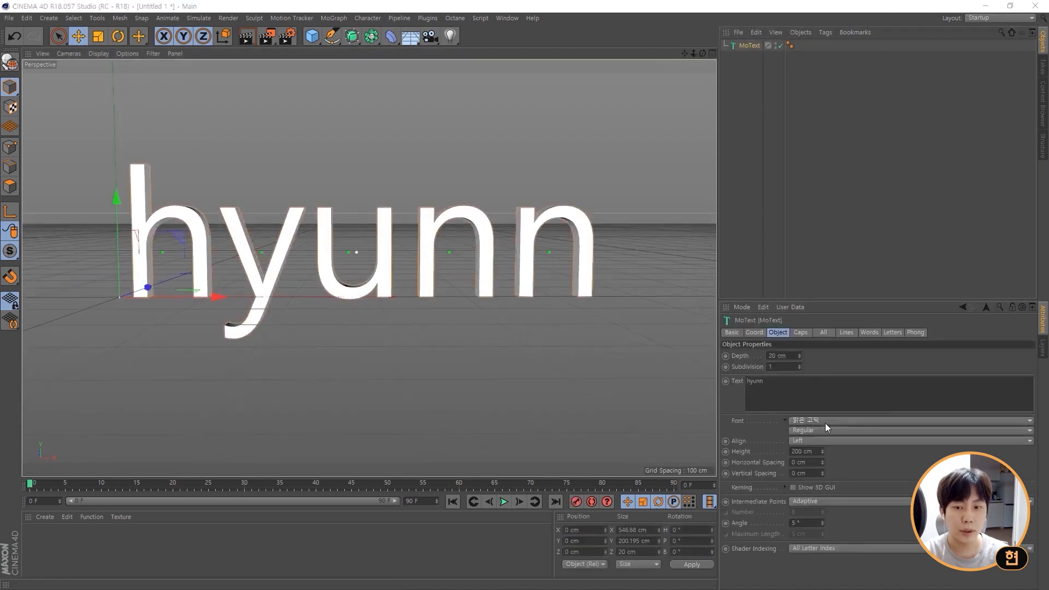
# Change the MoText font to Sheila Bold.
pyautogui.click(825, 422)
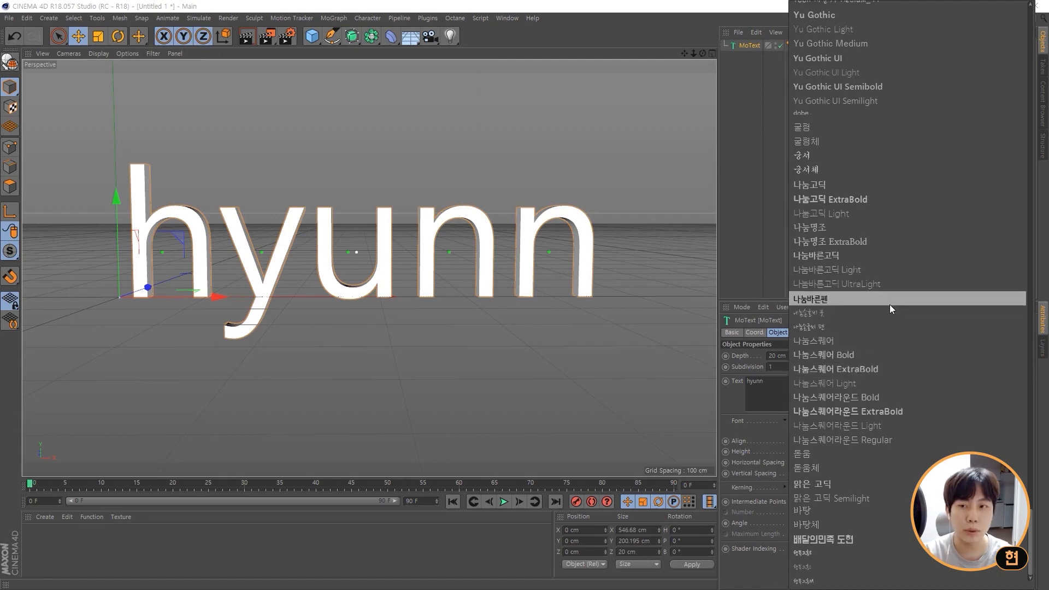
pyautogui.scroll(20, 890, 301)
pyautogui.scroll(3, 890, 300)
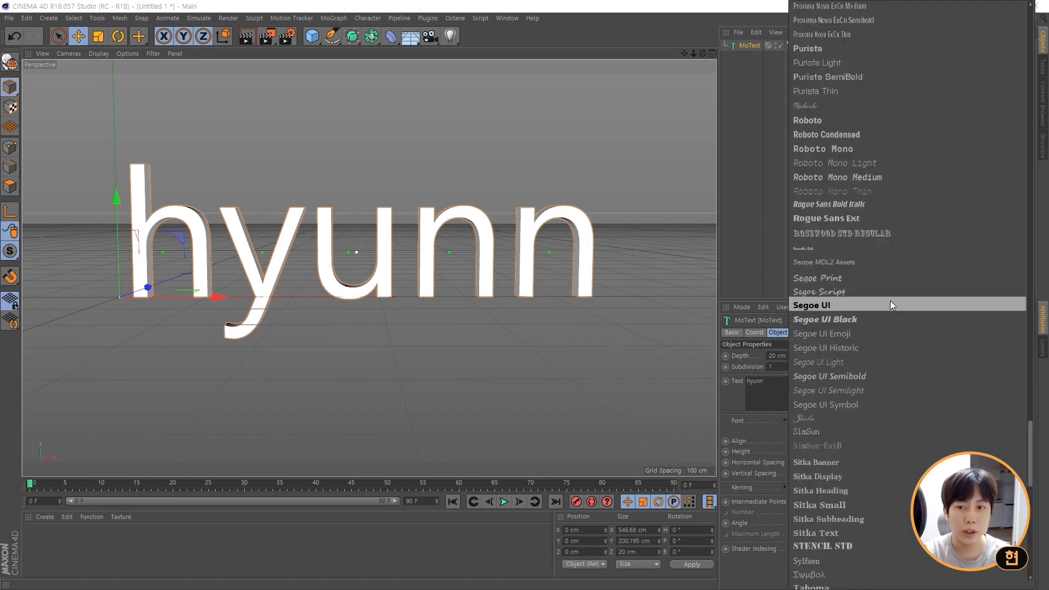
pyautogui.scroll(15, 890, 300)
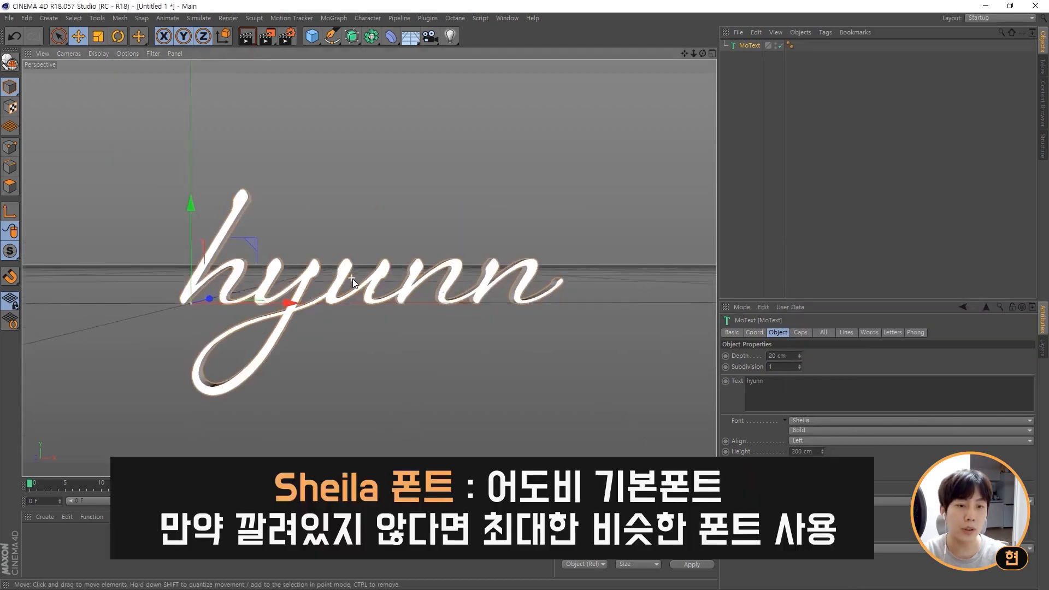
pyautogui.keyDown('alt'); pyautogui.moveTo(351, 288); pyautogui.dragTo(426, 235); pyautogui.keyUp('alt')
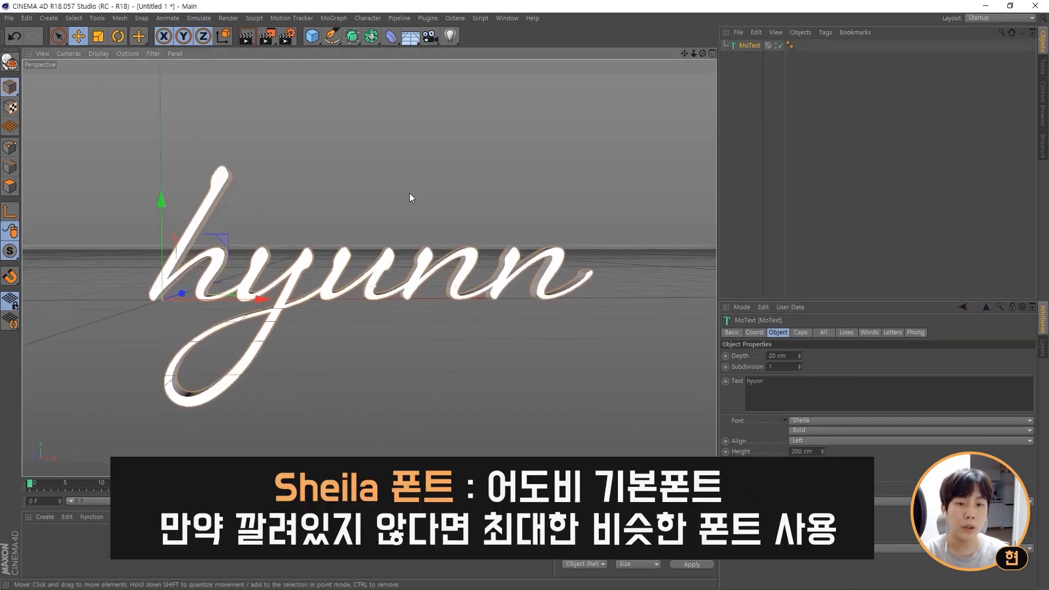
# In the maximized Front view, trace the letter h and the first stroke of the y with a Bezier Pen spline.
pyautogui.middleClick(421, 173)
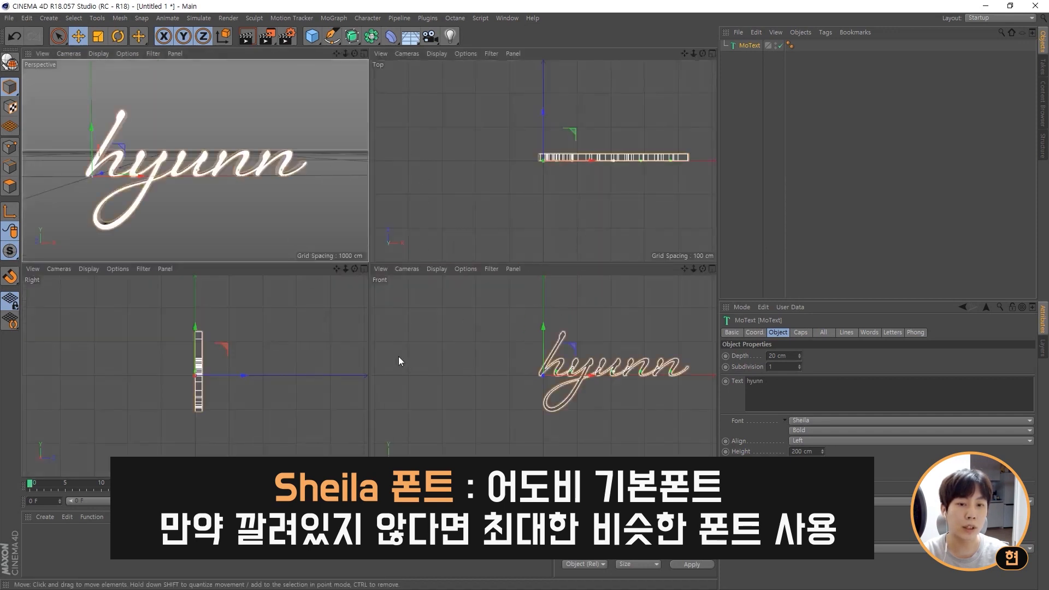
pyautogui.keyDown('alt'); pyautogui.moveTo(624, 355); pyautogui.dragTo(566, 354, button='middle'); pyautogui.keyUp('alt')
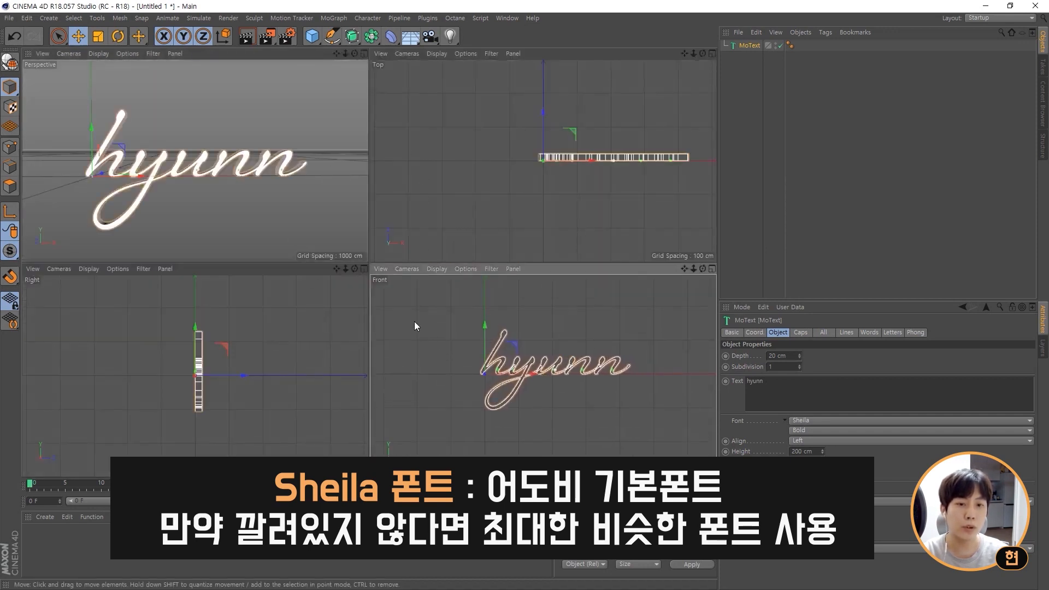
pyautogui.middleClick(568, 334)
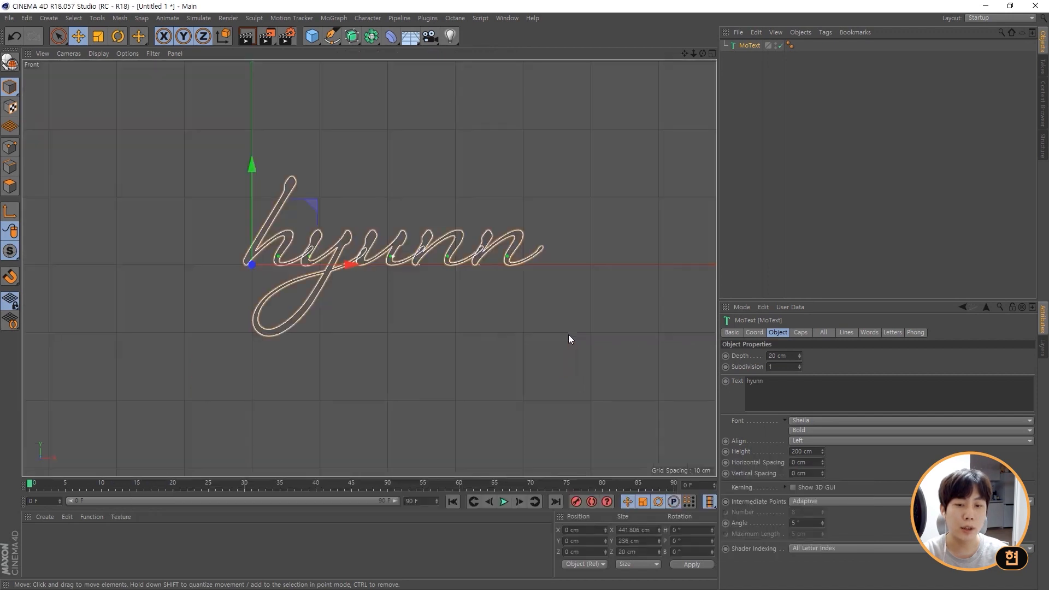
pyautogui.scroll(3, 394, 222)
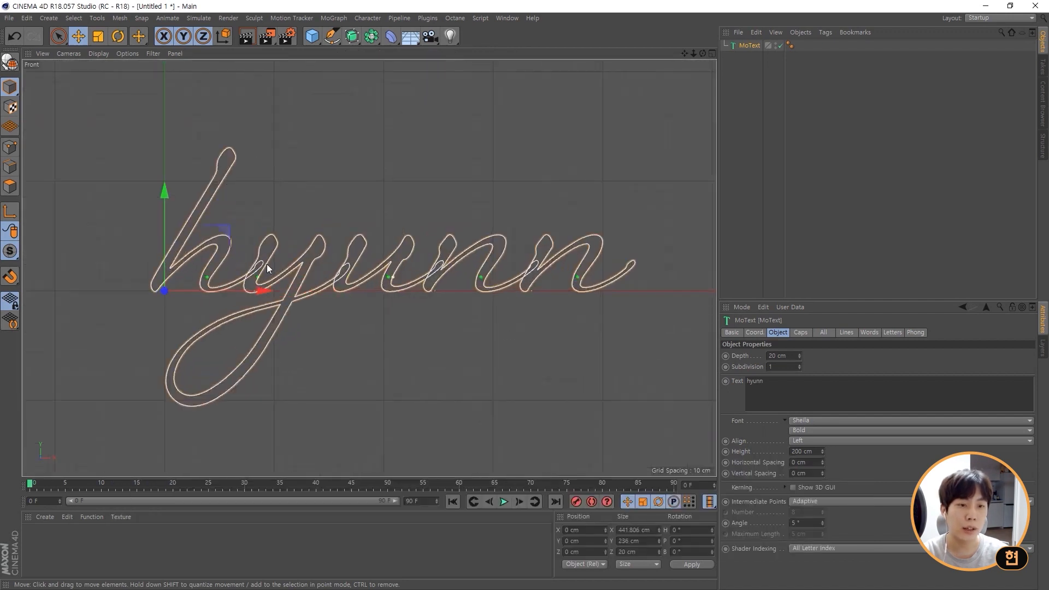
pyautogui.scroll(2, 413, 272)
pyautogui.moveTo(414, 272)
pyautogui.keyDown('alt'); pyautogui.mouseDown(button='middle')
pyautogui.moveTo(424, 281)
pyautogui.moveTo(427, 265)
pyautogui.mouseUp(button='middle'); pyautogui.keyUp('alt')
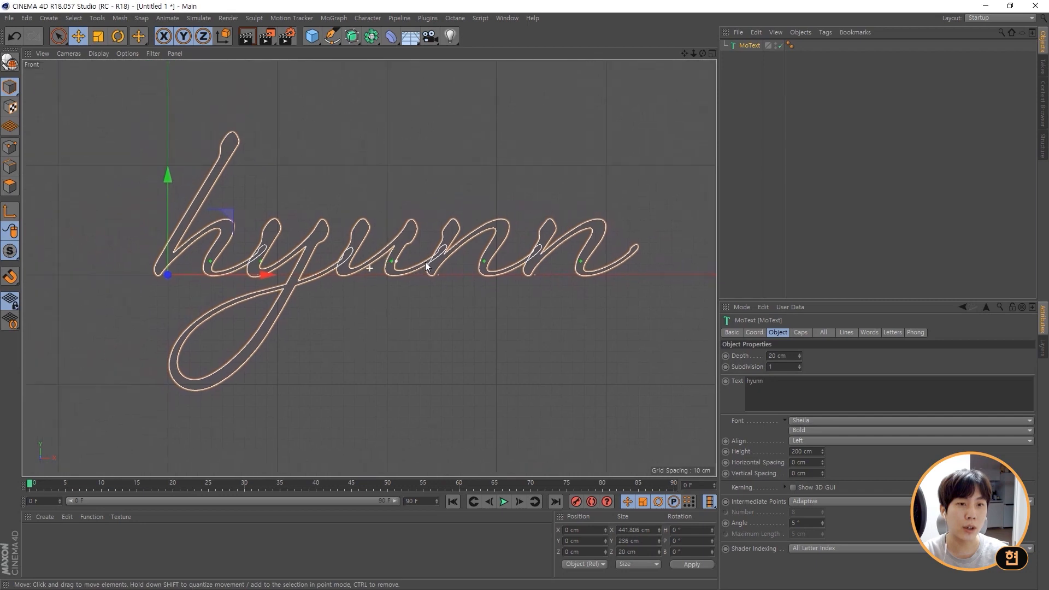
pyautogui.click(336, 42)
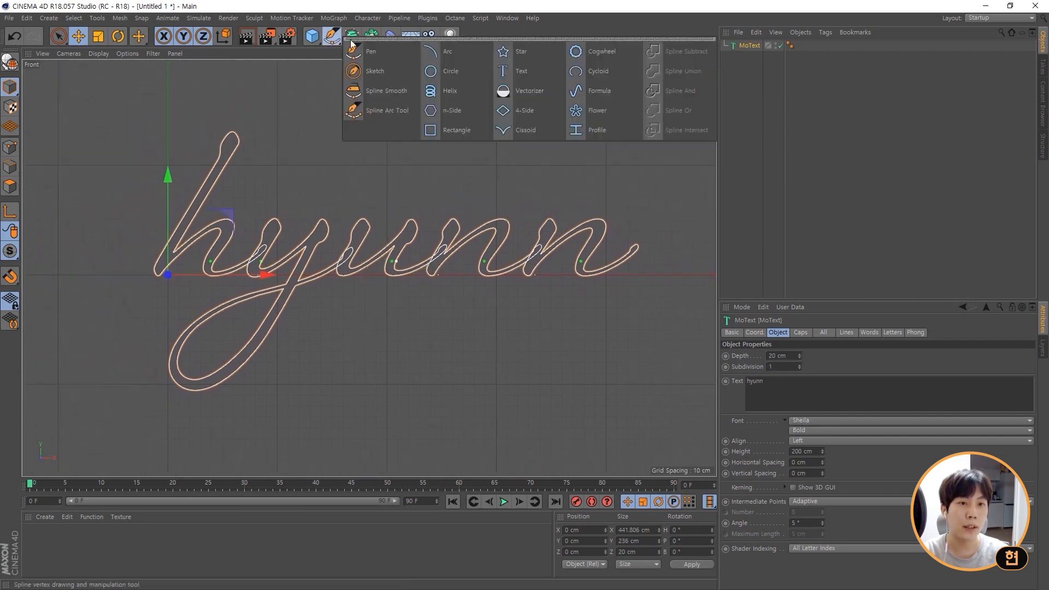
pyautogui.click(379, 51)
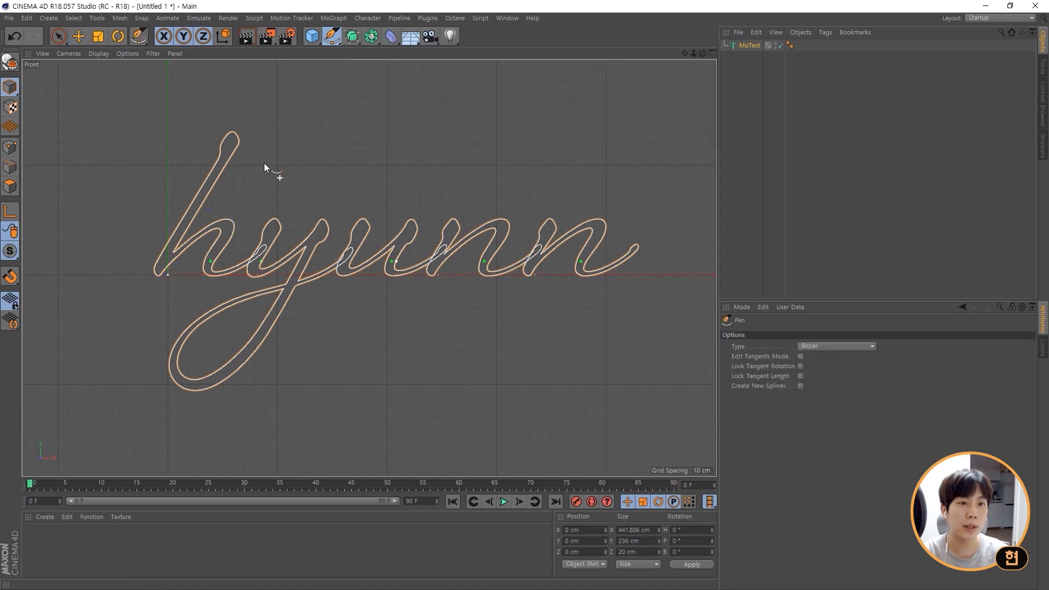
pyautogui.scroll(1, 234, 145)
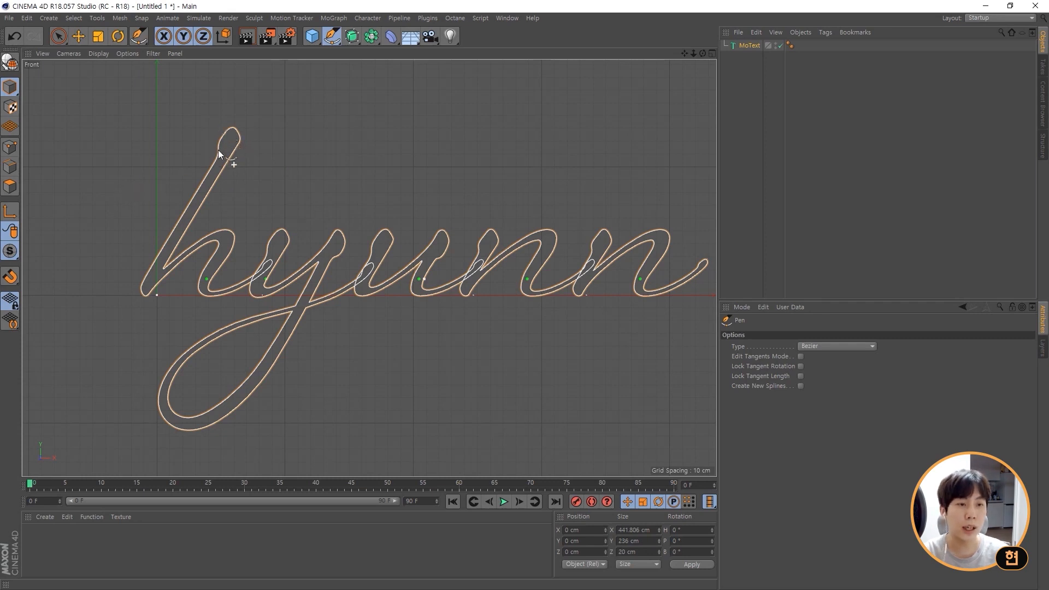
pyautogui.click(152, 165)
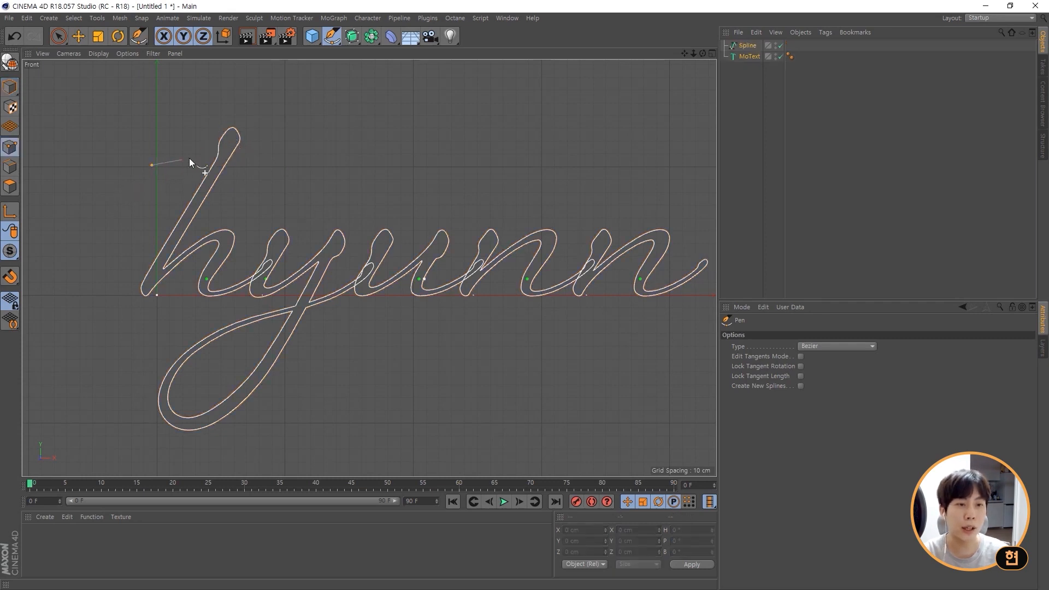
pyautogui.moveTo(246, 127); pyautogui.dragTo(238, 103)
pyautogui.moveTo(129, 302); pyautogui.dragTo(118, 303)
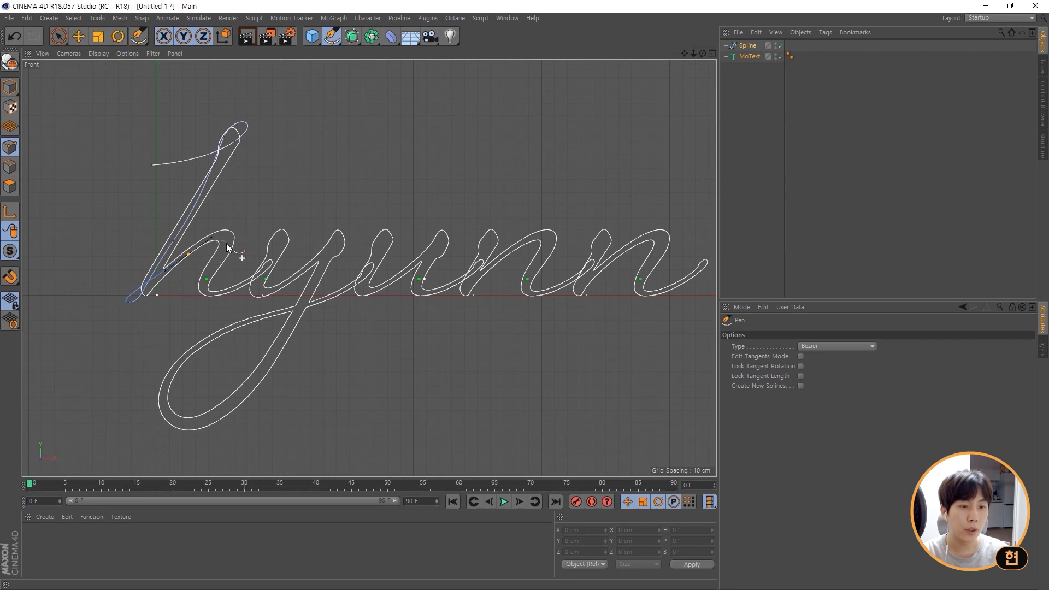
pyautogui.moveTo(226, 245); pyautogui.dragTo(298, 226)
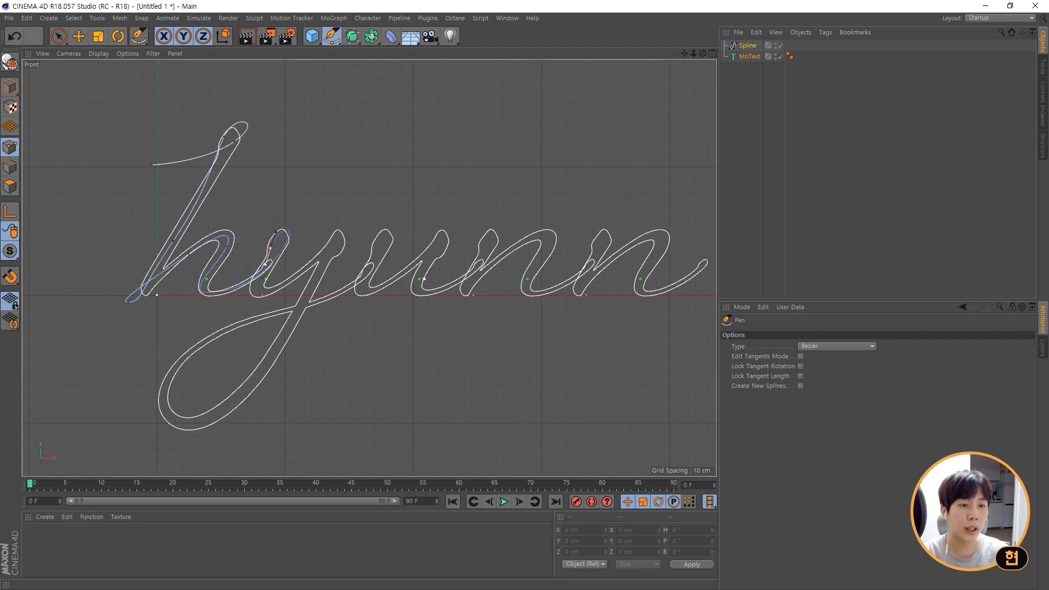
# Continue the spline along the letter y, around its descender loop and up to the start of the u.
pyautogui.moveTo(263, 294); pyautogui.dragTo(284, 287)
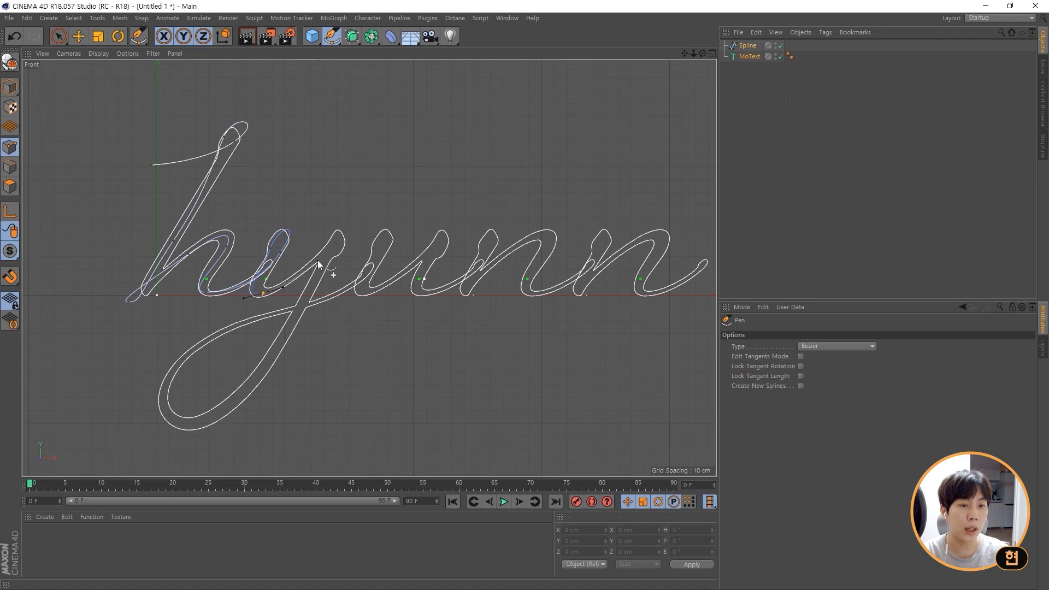
pyautogui.click(343, 232)
pyautogui.moveTo(279, 343); pyautogui.dragTo(236, 398)
pyautogui.hotkey('ctrl', 'z')
pyautogui.moveTo(168, 415); pyautogui.dragTo(150, 389)
pyautogui.moveTo(220, 331); pyautogui.dragTo(246, 322)
pyautogui.moveTo(363, 280); pyautogui.dragTo(378, 258)
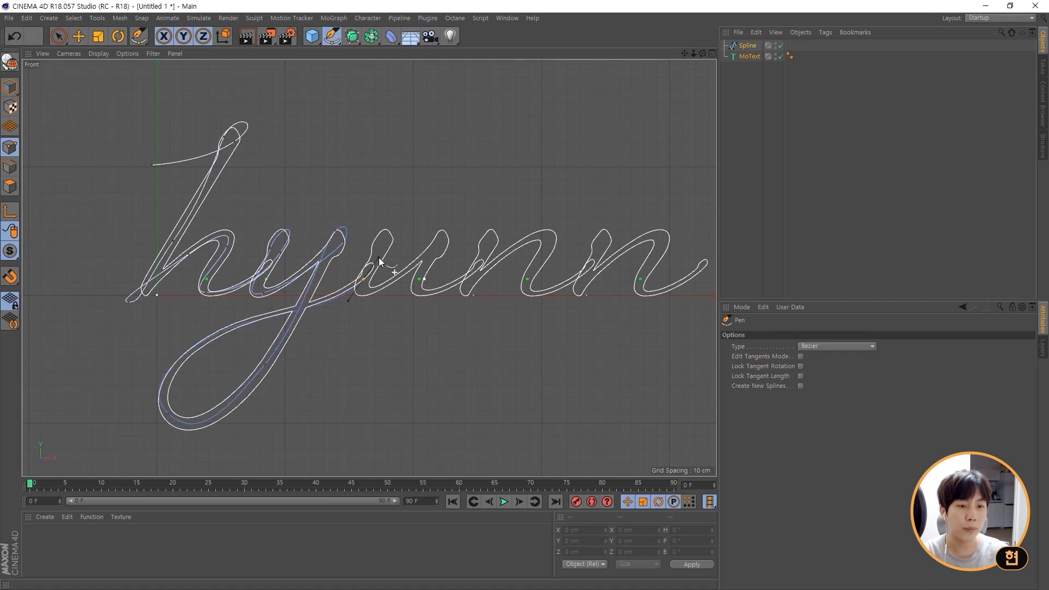
# Continue the spline along both strokes of the letter u.
pyautogui.click(392, 229)
pyautogui.moveTo(367, 293); pyautogui.dragTo(380, 288)
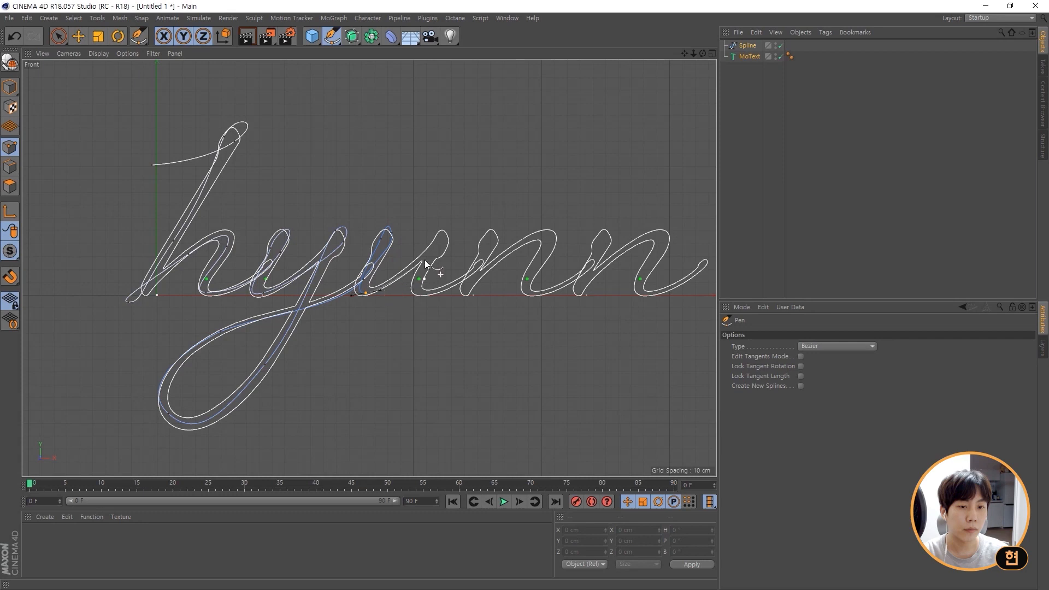
pyautogui.click(436, 237)
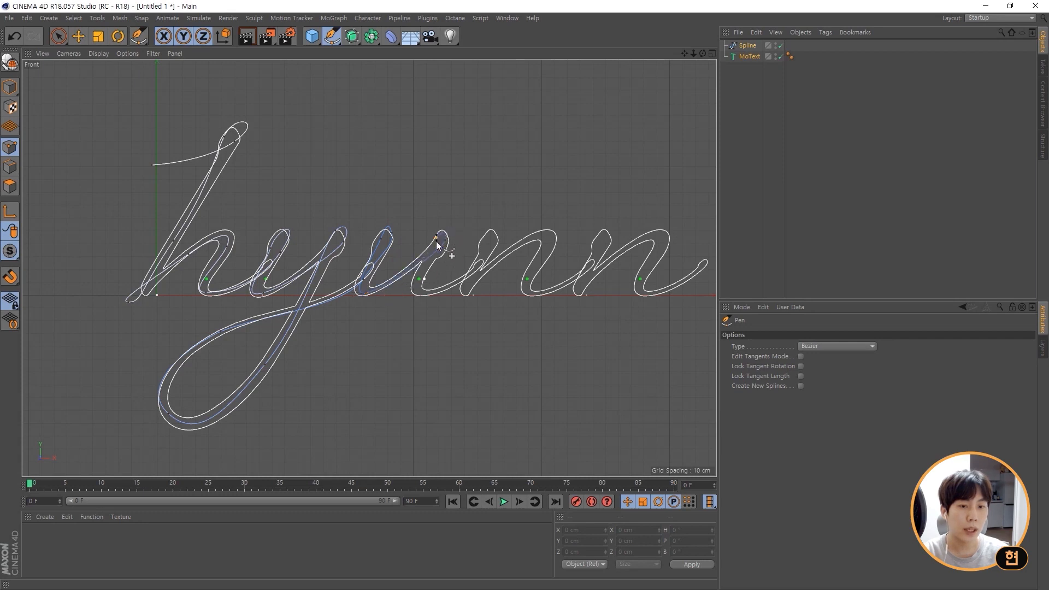
pyautogui.moveTo(421, 289); pyautogui.dragTo(432, 294)
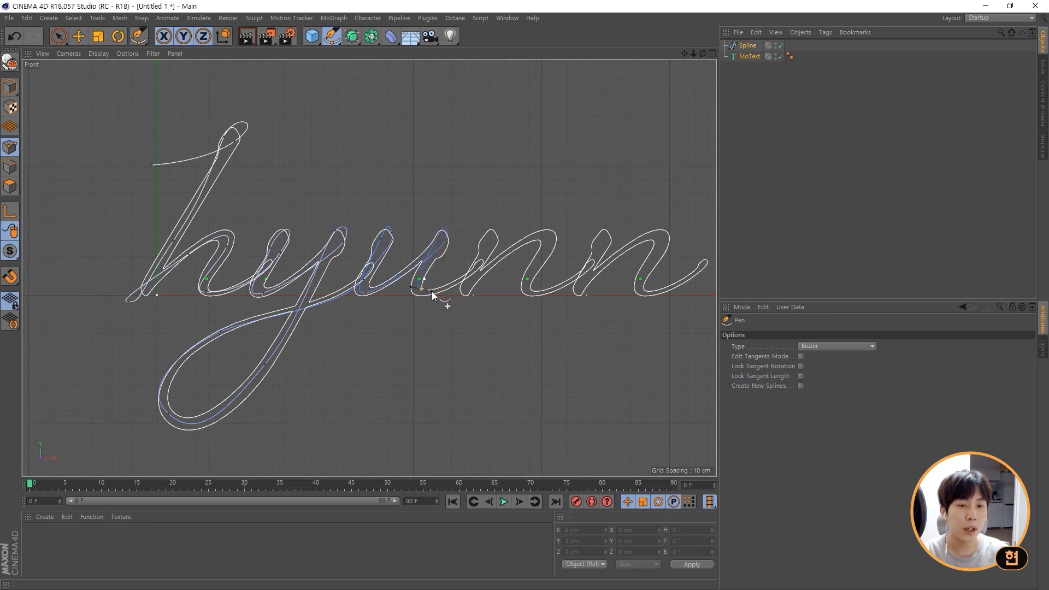
# Continue the spline through the first n and up towards the second n.
pyautogui.moveTo(481, 261)
pyautogui.mouseDown()
pyautogui.moveTo(496, 239)
pyautogui.moveTo(485, 241)
pyautogui.mouseUp()
pyautogui.moveTo(538, 268)
pyautogui.mouseDown()
pyautogui.moveTo(532, 283)
pyautogui.moveTo(552, 292)
pyautogui.mouseUp()
pyautogui.moveTo(592, 261); pyautogui.dragTo(609, 239)
# Trace the second n out to the end of its tail and finish the spline by deselecting it.
pyautogui.moveTo(606, 236); pyautogui.dragTo(596, 243)
pyautogui.moveTo(580, 295); pyautogui.dragTo(572, 302)
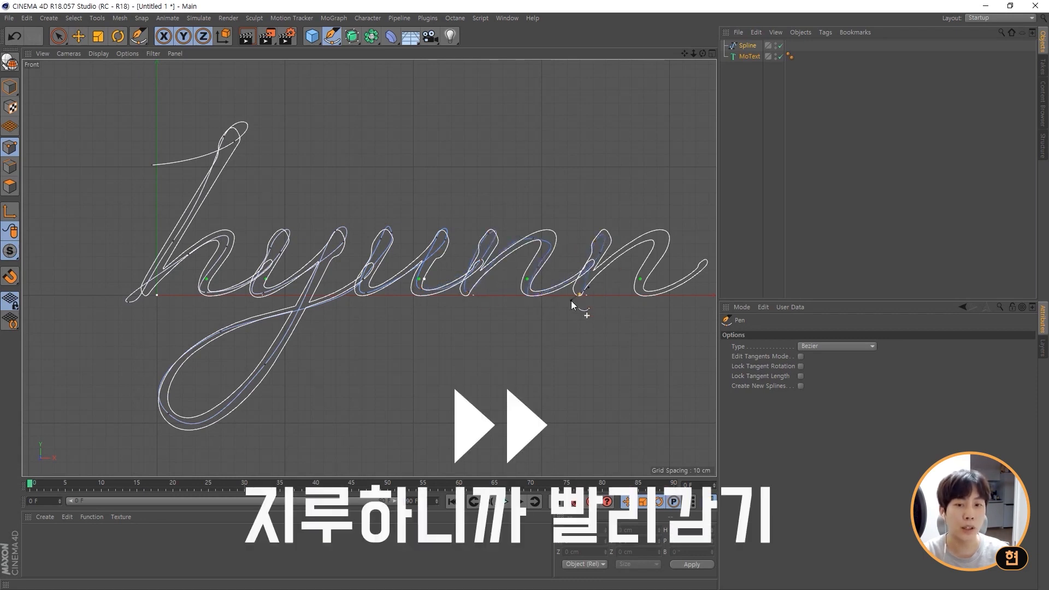
pyautogui.moveTo(533, 297); pyautogui.dragTo(552, 293)
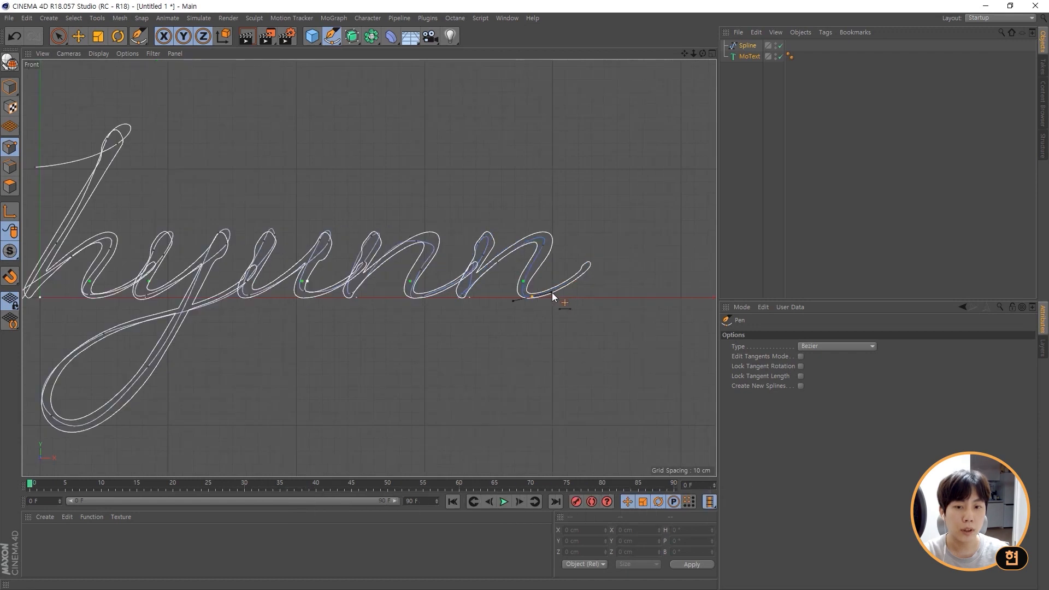
pyautogui.click(591, 265)
pyautogui.moveTo(604, 251); pyautogui.dragTo(608, 247)
pyautogui.keyDown('alt'); pyautogui.moveTo(409, 280); pyautogui.dragTo(492, 278, button='middle'); pyautogui.keyUp('alt')
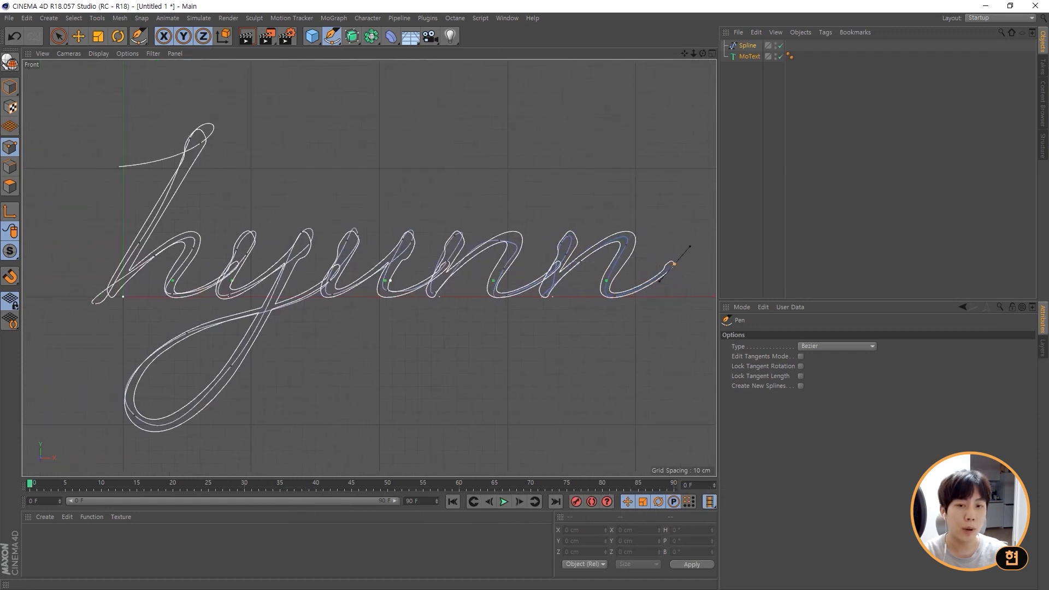
pyautogui.click(759, 205)
# Return to the Perspective view and delete the MoText object, keeping only the traced spline.
pyautogui.keyDown('alt'); pyautogui.moveTo(562, 278); pyautogui.dragTo(605, 265, button='middle'); pyautogui.keyUp('alt')
pyautogui.middleClick(226, 116)
pyautogui.middleClick(218, 127)
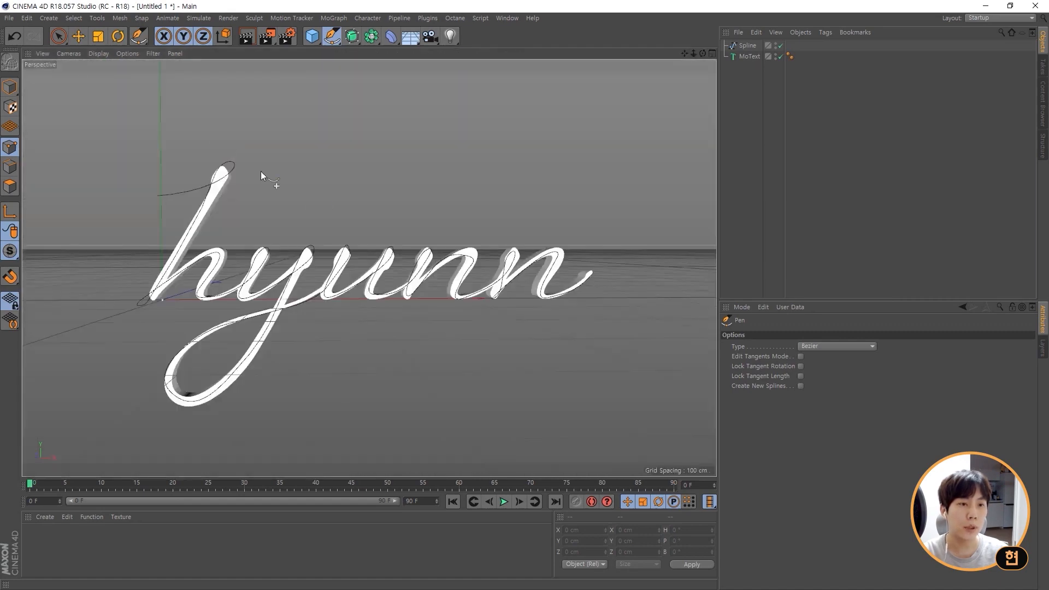
pyautogui.keyDown('alt'); pyautogui.moveTo(336, 301); pyautogui.dragTo(385, 295); pyautogui.keyUp('alt')
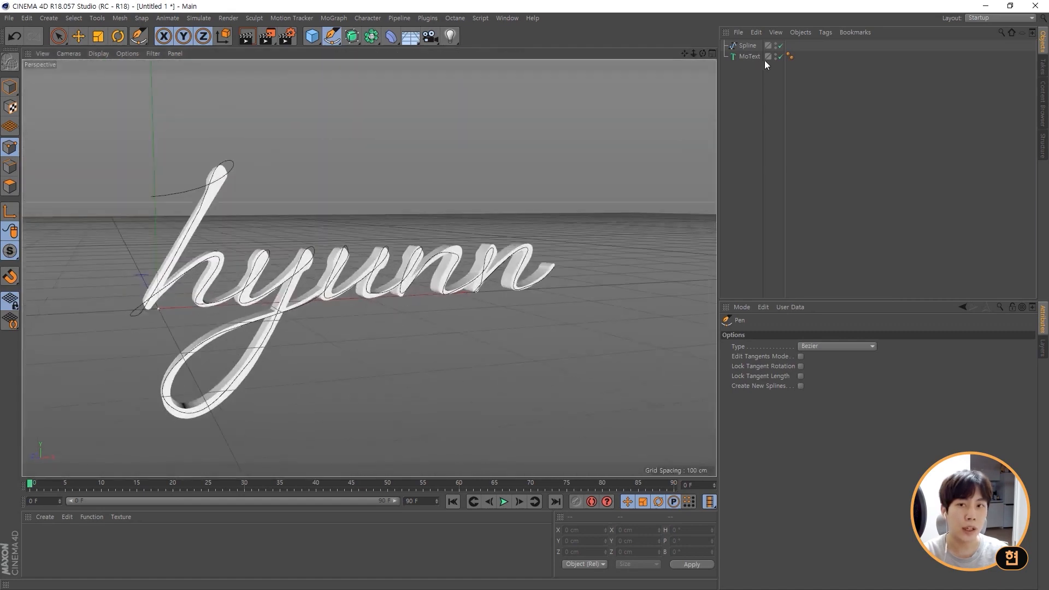
pyautogui.click(750, 56)
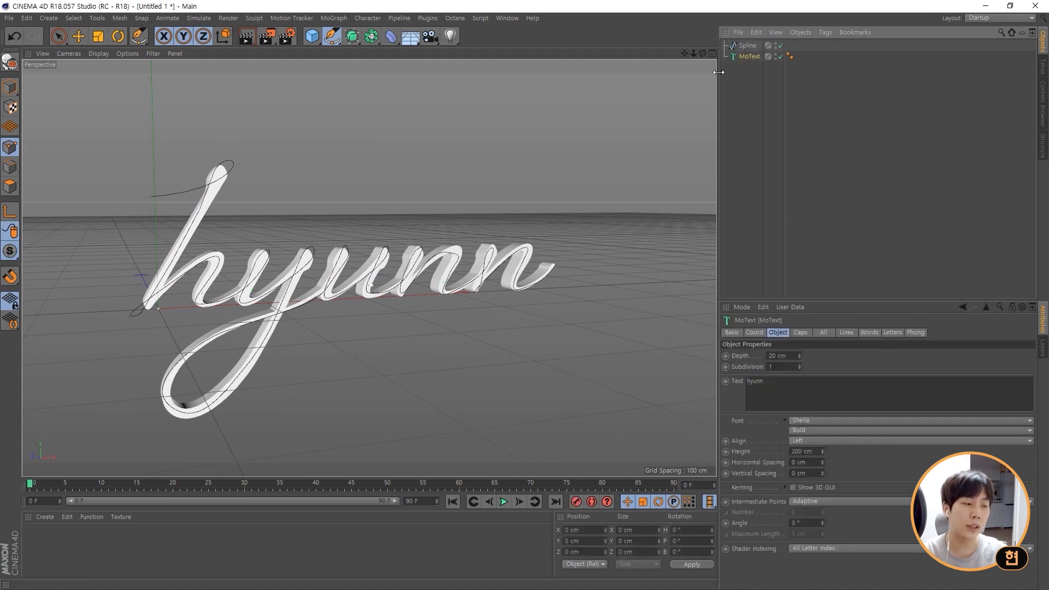
pyautogui.press('Delete')
# Select the spline, activate Live Selection and examine the spline's depth from several angles.
pyautogui.click(748, 46)
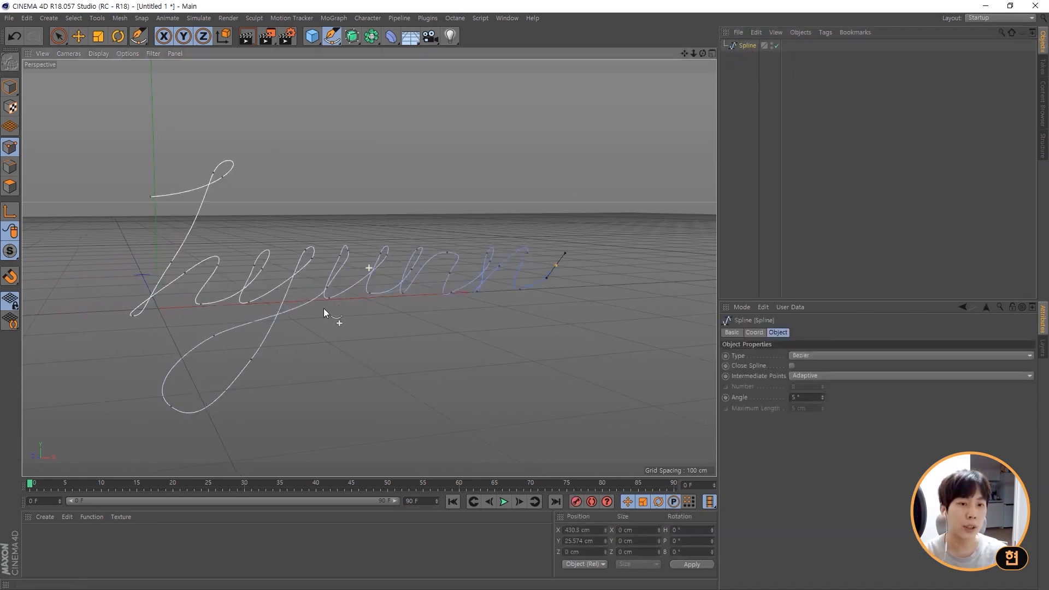
pyautogui.keyDown('alt'); pyautogui.moveTo(323, 309); pyautogui.dragTo(292, 289); pyautogui.keyUp('alt')
pyautogui.click(59, 36)
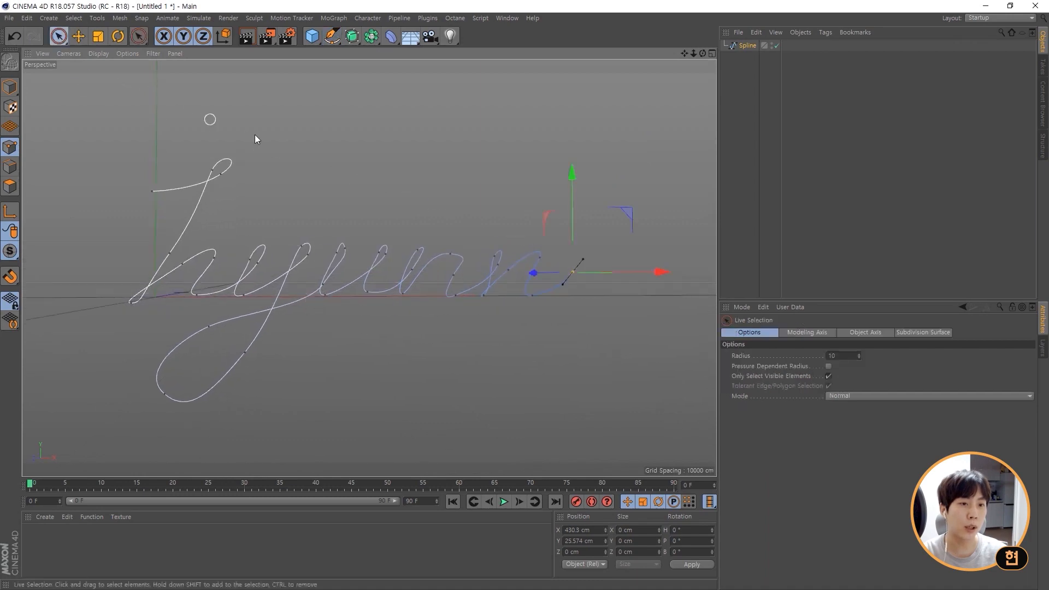
pyautogui.click(295, 153)
pyautogui.keyDown('alt'); pyautogui.moveTo(415, 207); pyautogui.dragTo(512, 257); pyautogui.keyUp('alt')
pyautogui.keyDown('alt'); pyautogui.moveTo(401, 265); pyautogui.dragTo(342, 237); pyautogui.keyUp('alt')
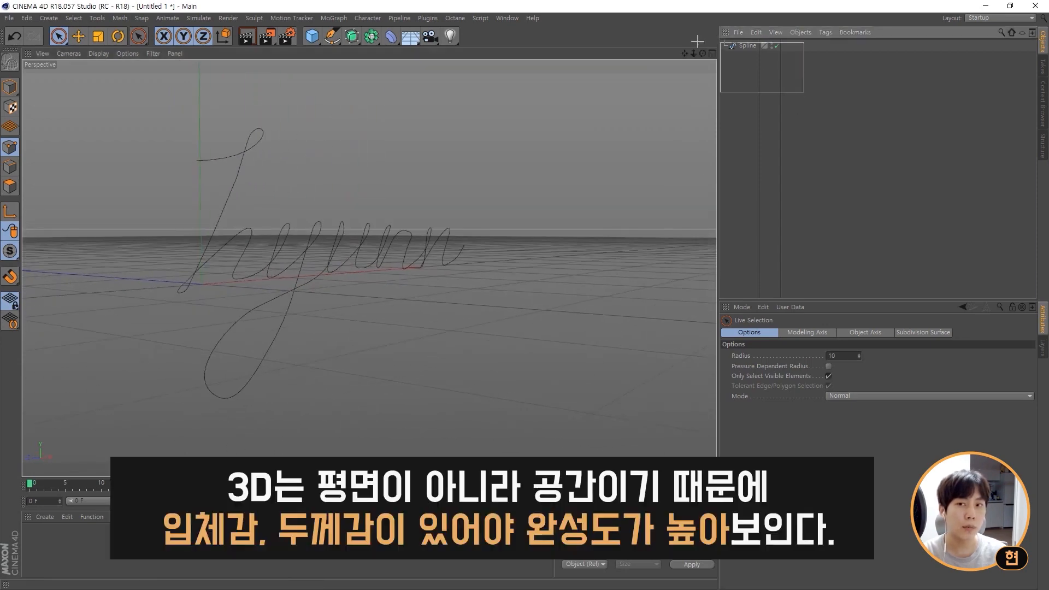
# Select the traced spline in point mode and bring the tall first stroke of the h into close view.
pyautogui.moveTo(697, 41); pyautogui.dragTo(710, 44)
pyautogui.keyDown('alt'); pyautogui.moveTo(298, 248); pyautogui.dragTo(257, 246); pyautogui.keyUp('alt')
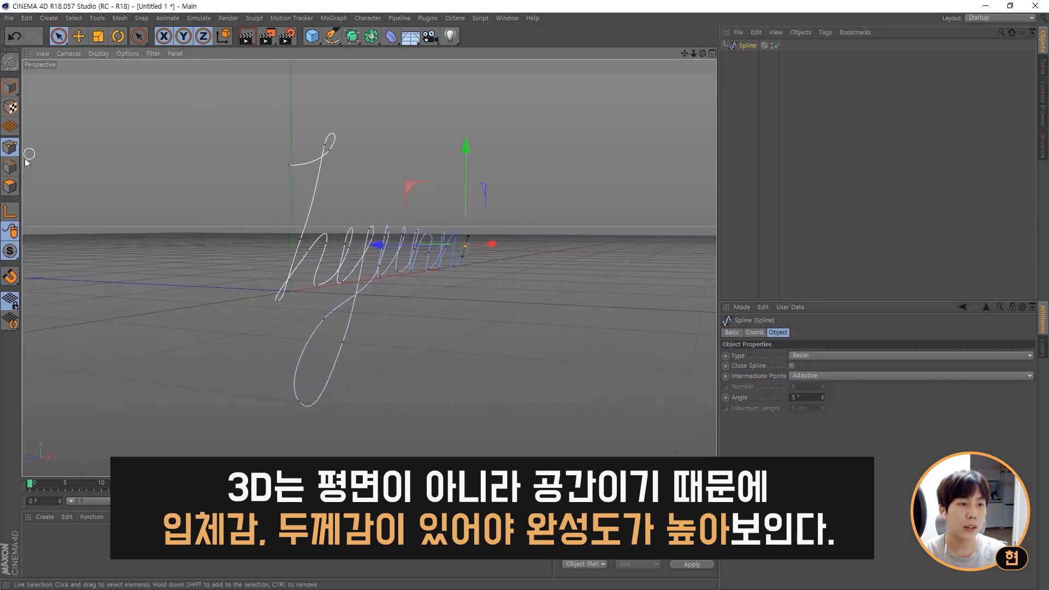
pyautogui.scroll(4, 25, 159)
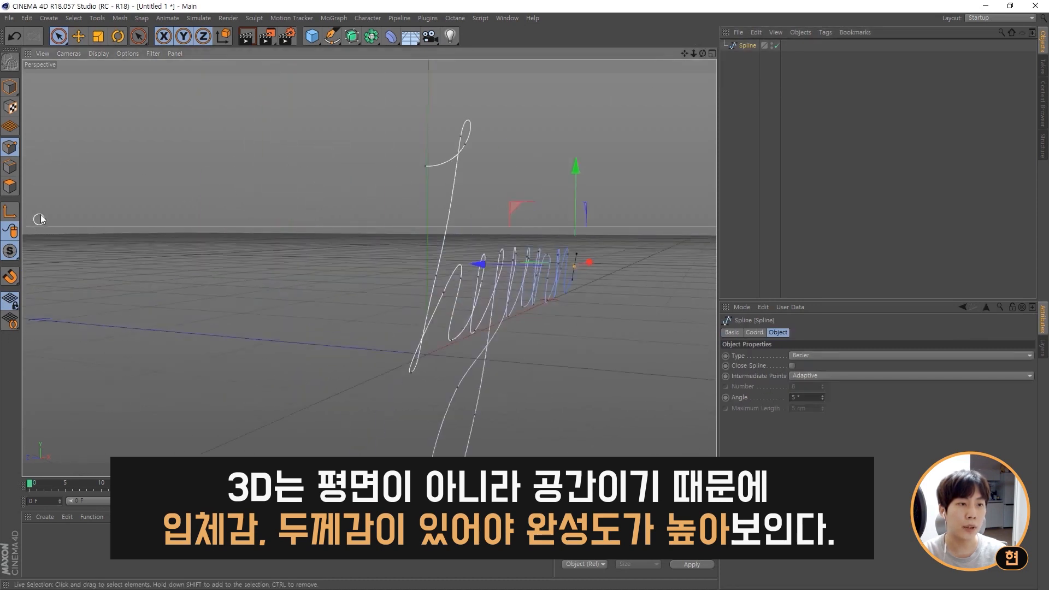
pyautogui.click(9, 148)
pyautogui.scroll(3, 492, 183)
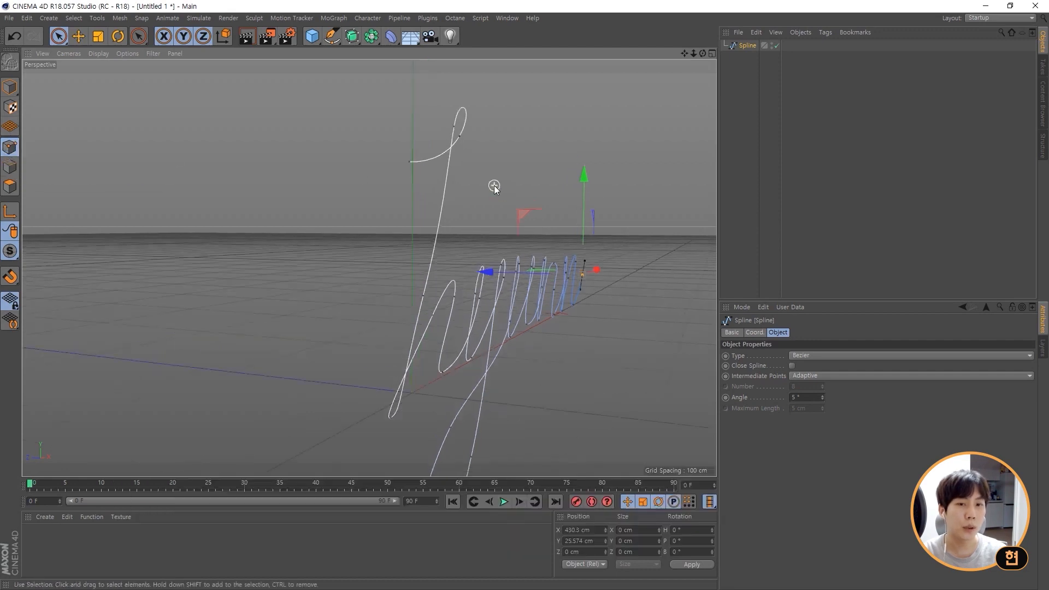
pyautogui.keyDown('alt'); pyautogui.moveTo(491, 182); pyautogui.dragTo(386, 188); pyautogui.keyUp('alt')
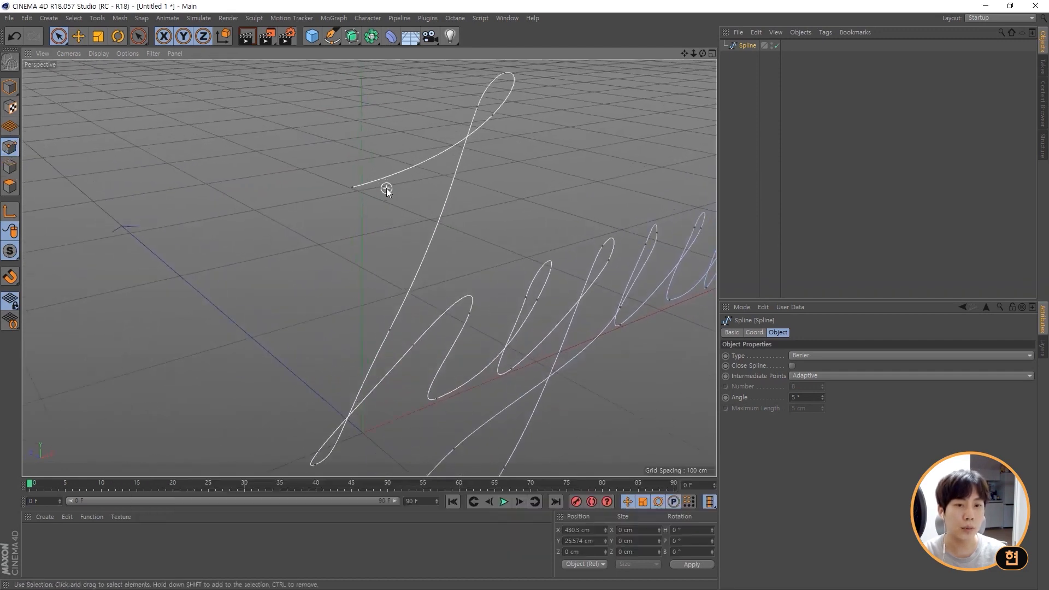
# Move the point on the stem side of the h's top loop to about -6.8 cm in Z.
pyautogui.press('p')
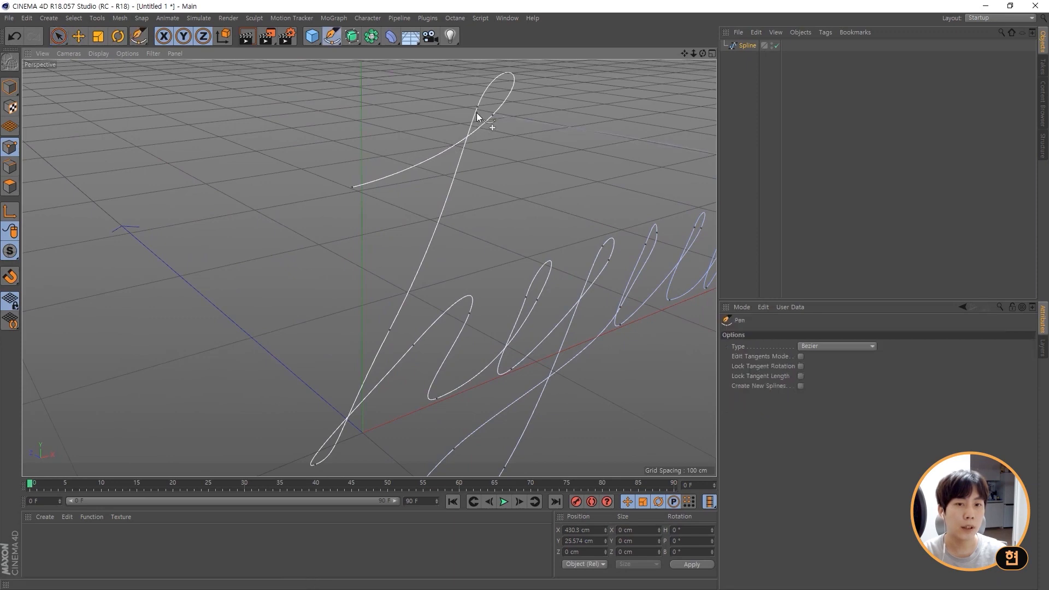
pyautogui.press('space')
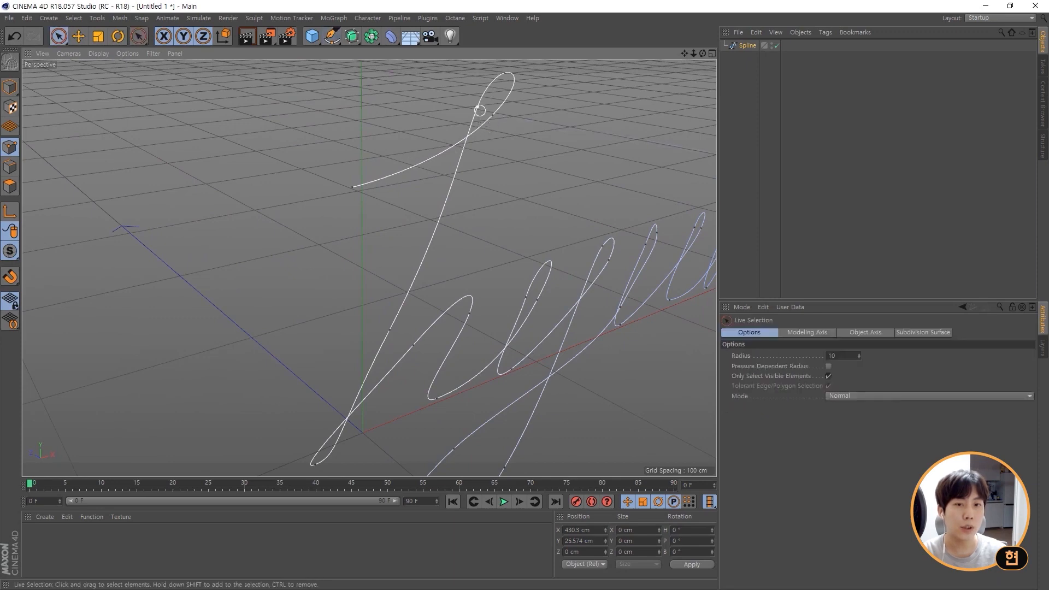
pyautogui.click(479, 109)
pyautogui.keyDown('alt'); pyautogui.moveTo(479, 109); pyautogui.dragTo(424, 128); pyautogui.keyUp('alt')
pyautogui.keyDown('alt'); pyautogui.moveTo(471, 152); pyautogui.dragTo(454, 228, button='middle'); pyautogui.keyUp('alt')
pyautogui.keyDown('alt'); pyautogui.moveTo(454, 227); pyautogui.dragTo(452, 214); pyautogui.keyUp('alt')
pyautogui.scroll(3, 452, 214)
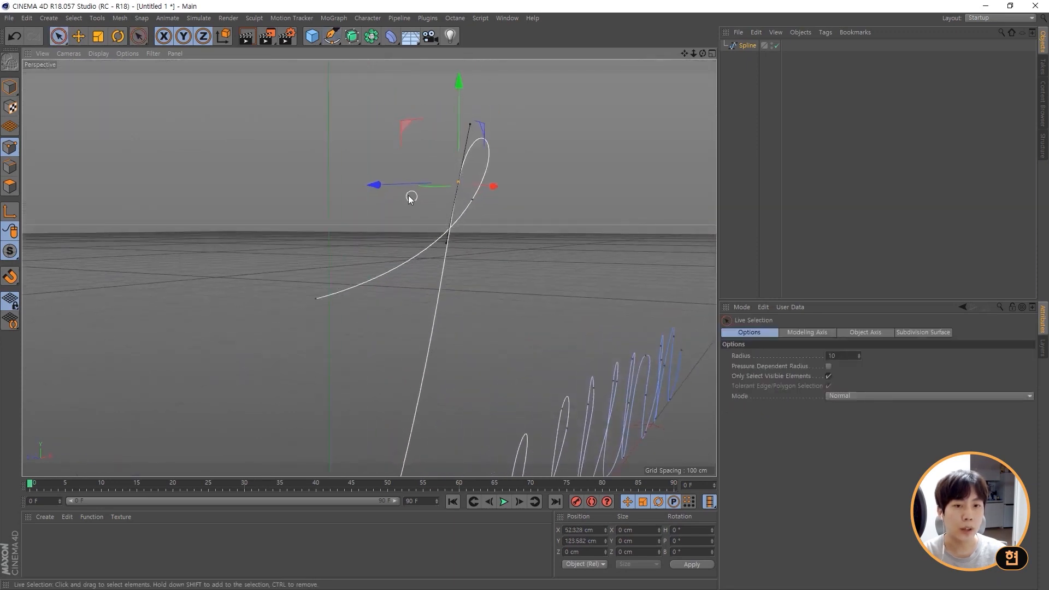
pyautogui.moveTo(380, 187); pyautogui.dragTo(427, 268)
pyautogui.moveTo(314, 147); pyautogui.dragTo(322, 150)
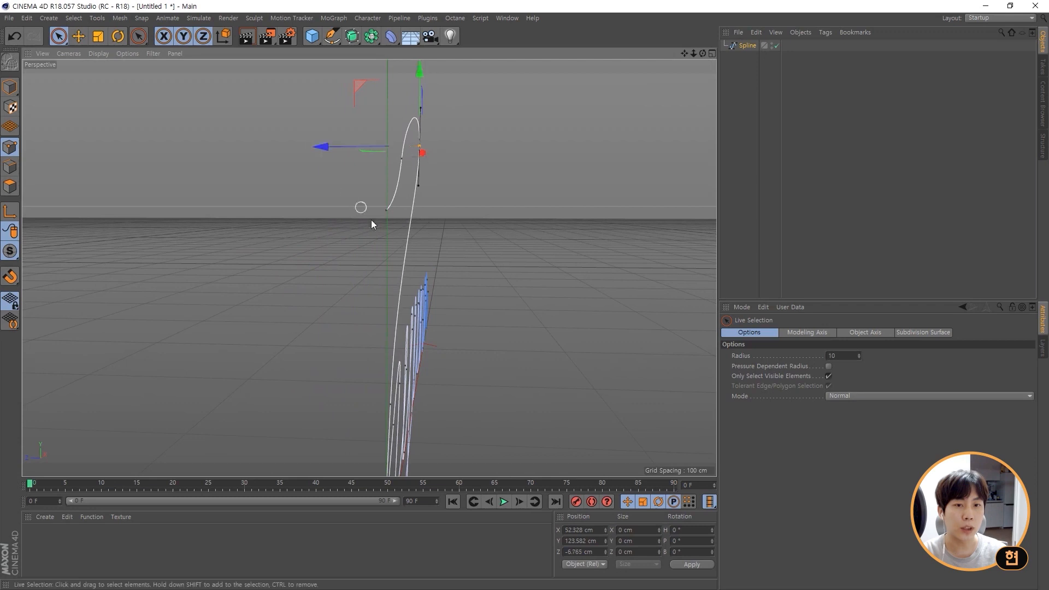
# Move the point at the foot of the h's stem to about 3.4 cm in Z and rotate its tangent to round the turn.
pyautogui.keyDown('alt'); pyautogui.moveTo(368, 267); pyautogui.dragTo(392, 344); pyautogui.keyUp('alt')
pyautogui.click(322, 365)
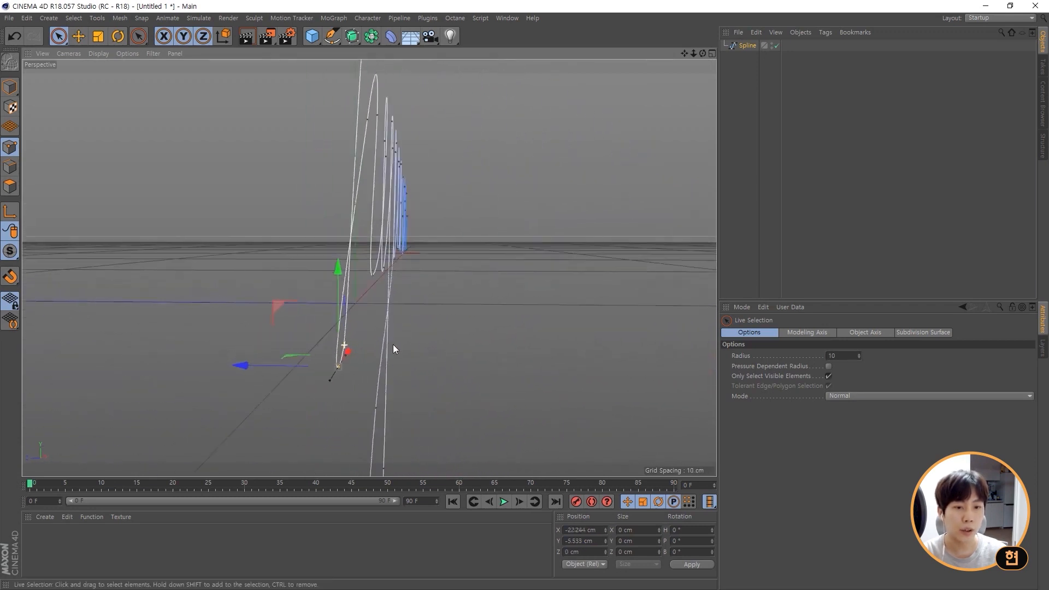
pyautogui.moveTo(243, 365); pyautogui.dragTo(211, 364)
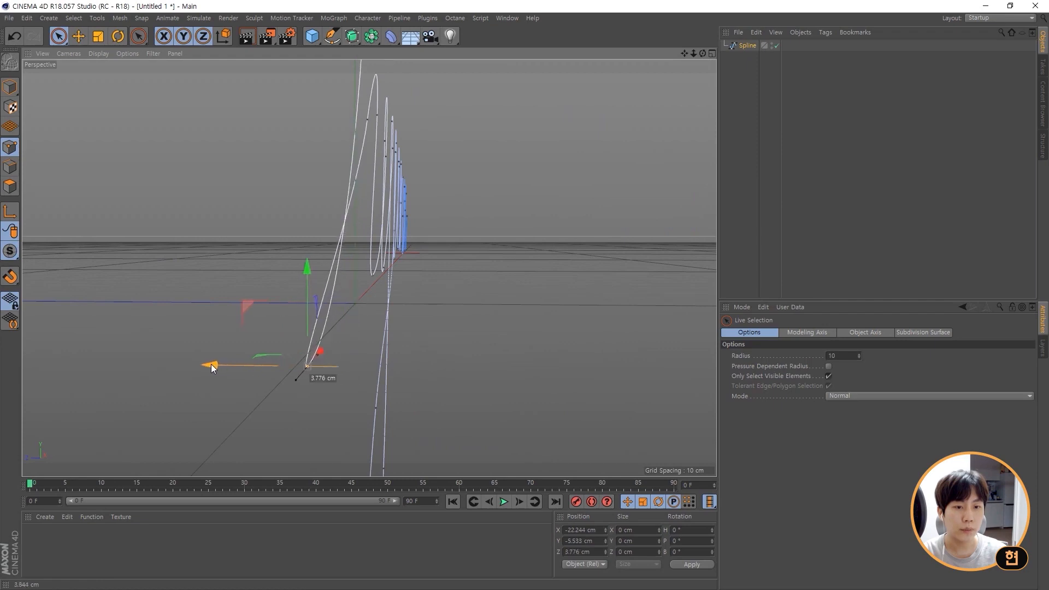
pyautogui.press('r')
pyautogui.moveTo(322, 377); pyautogui.dragTo(343, 183)
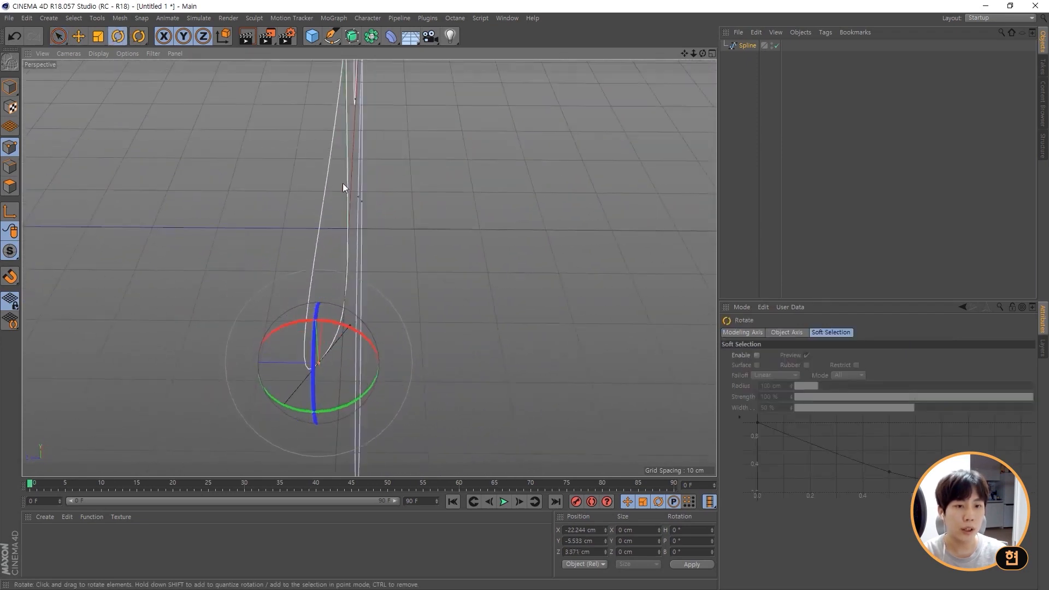
pyautogui.keyDown('alt'); pyautogui.moveTo(316, 250); pyautogui.dragTo(356, 252); pyautogui.keyUp('alt')
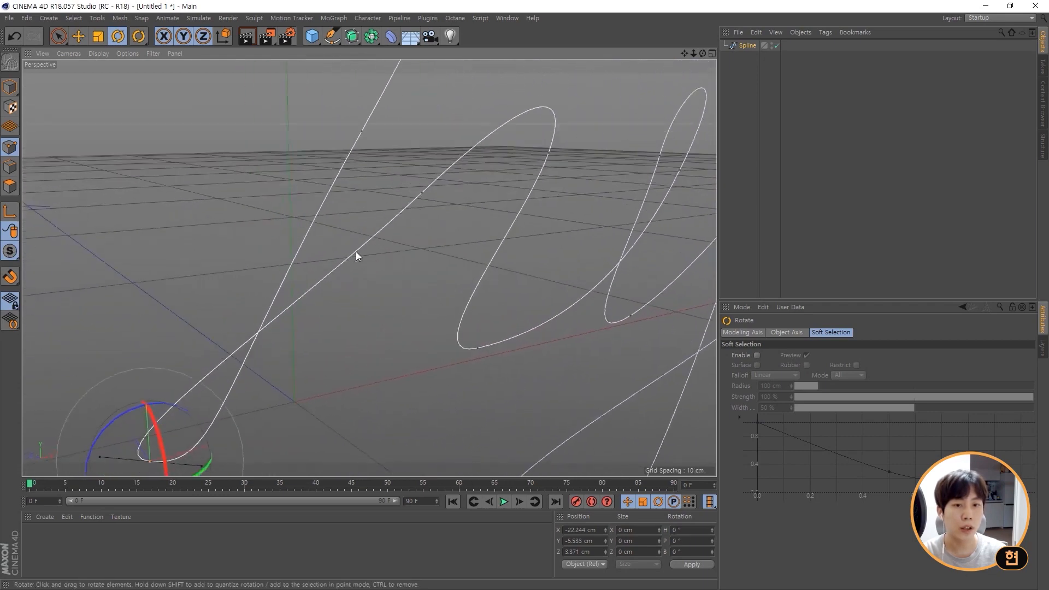
# Adjust the points on the upper curves of the h and y in depth so those strokes separate along Z.
pyautogui.keyDown('alt'); pyautogui.moveTo(493, 246); pyautogui.dragTo(508, 276); pyautogui.keyUp('alt')
pyautogui.press('space')
pyautogui.keyDown('alt'); pyautogui.moveTo(593, 159); pyautogui.dragTo(474, 169); pyautogui.keyUp('alt')
pyautogui.click(486, 175)
pyautogui.click(493, 191)
pyautogui.press('r')
pyautogui.press('space')
pyautogui.click(494, 115)
pyautogui.moveTo(418, 113); pyautogui.dragTo(444, 112)
# Select the two outer points of the y's descender loop and shift them about 12 cm in negative Z.
pyautogui.keyDown('alt'); pyautogui.moveTo(508, 181); pyautogui.dragTo(286, 305); pyautogui.keyUp('alt')
pyautogui.click(281, 306)
pyautogui.keyDown('shift'); pyautogui.click(243, 439); pyautogui.keyUp('shift')
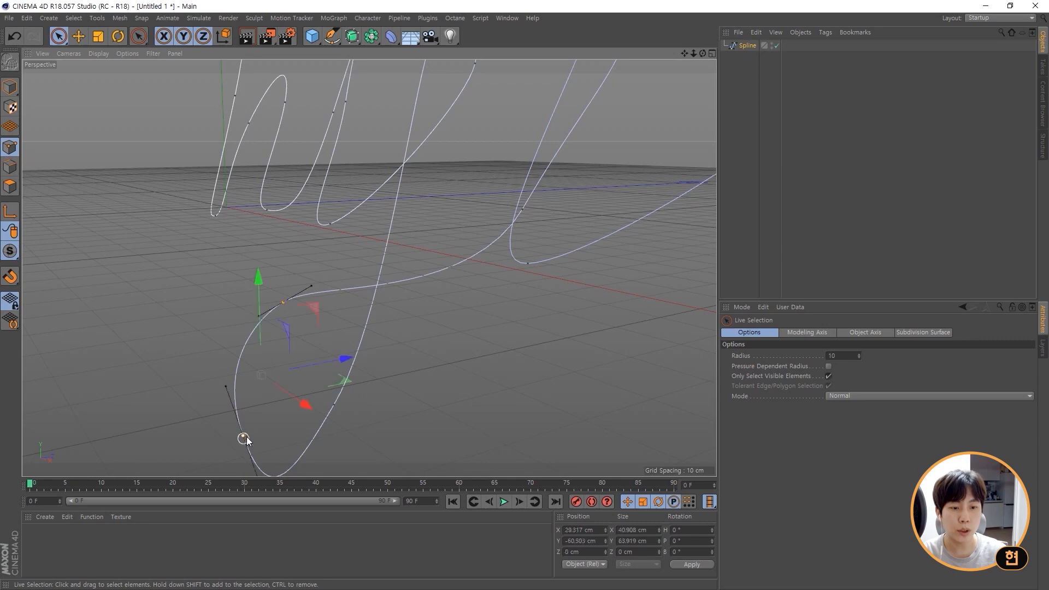
pyautogui.keyDown('alt'); pyautogui.moveTo(246, 440); pyautogui.dragTo(382, 349); pyautogui.keyUp('alt')
pyautogui.moveTo(475, 370); pyautogui.dragTo(446, 372)
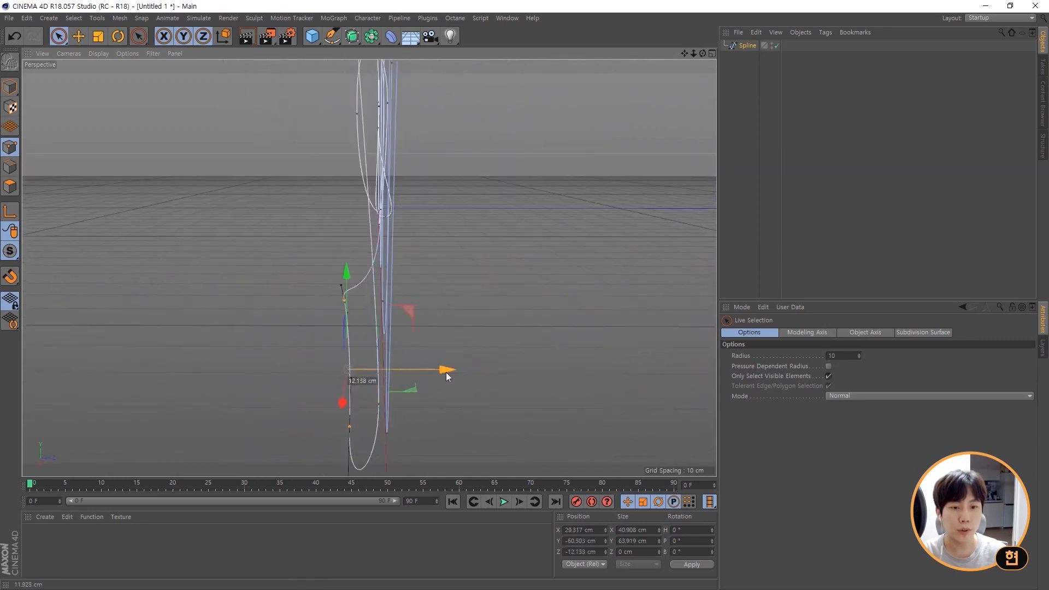
# Rotate the two selected descender points so the y's lower loop slants in depth.
pyautogui.keyDown('alt'); pyautogui.moveTo(363, 330); pyautogui.dragTo(392, 325); pyautogui.keyUp('alt')
pyautogui.press('r')
pyautogui.moveTo(274, 343)
pyautogui.mouseDown()
pyautogui.moveTo(251, 325)
pyautogui.moveTo(273, 325)
pyautogui.mouseUp()
pyautogui.keyDown('alt'); pyautogui.moveTo(342, 317); pyautogui.dragTo(317, 291); pyautogui.keyUp('alt')
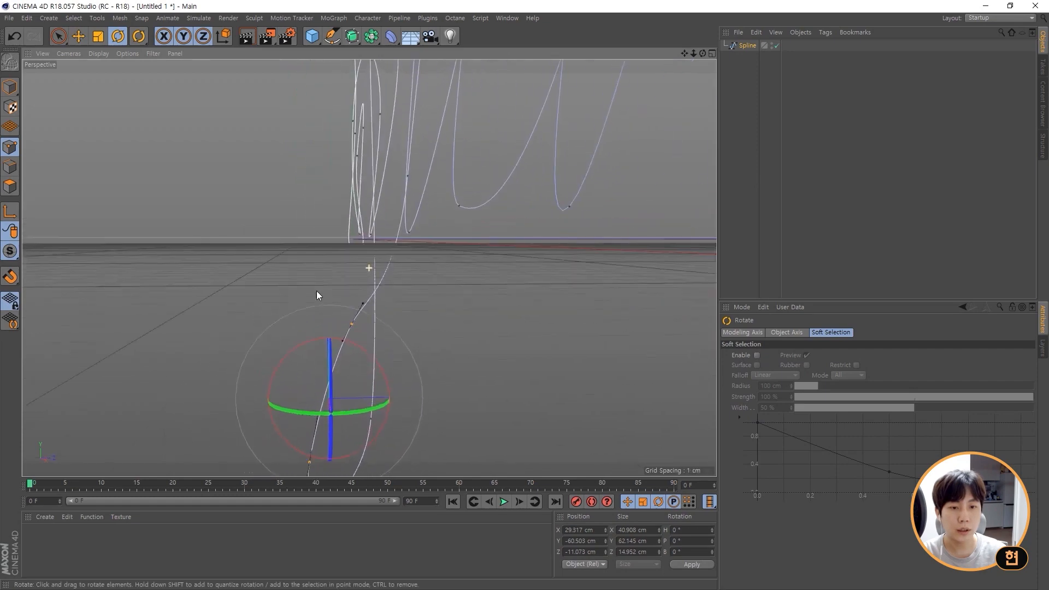
pyautogui.press('space')
# Move the two descender points to about -19.1 cm in Z, then only the upper one to about -18.2 cm.
pyautogui.moveTo(427, 395); pyautogui.dragTo(347, 306)
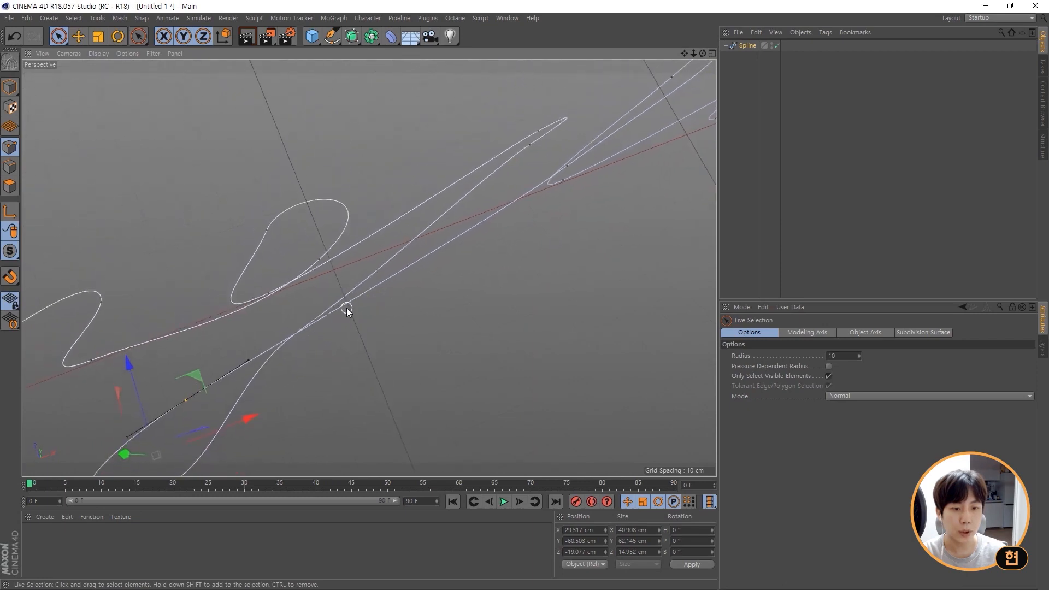
pyautogui.click(185, 399)
pyautogui.moveTo(158, 306); pyautogui.dragTo(339, 224)
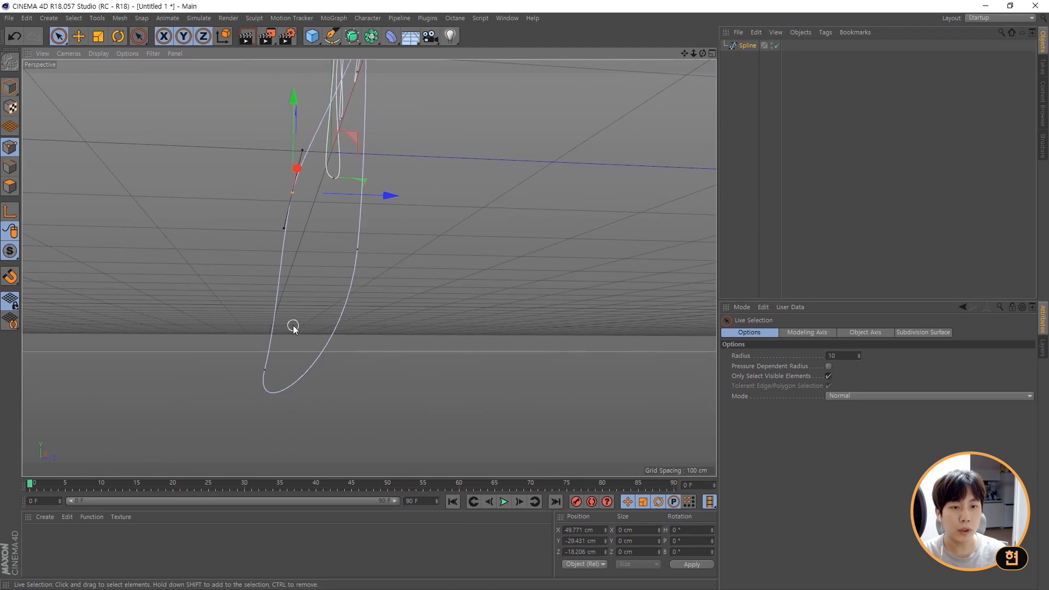
# Adjust the point on the y's downstroke to about -1.5 cm in Z and rotate its tangent into the descender loop.
pyautogui.click(358, 249)
pyautogui.press('r')
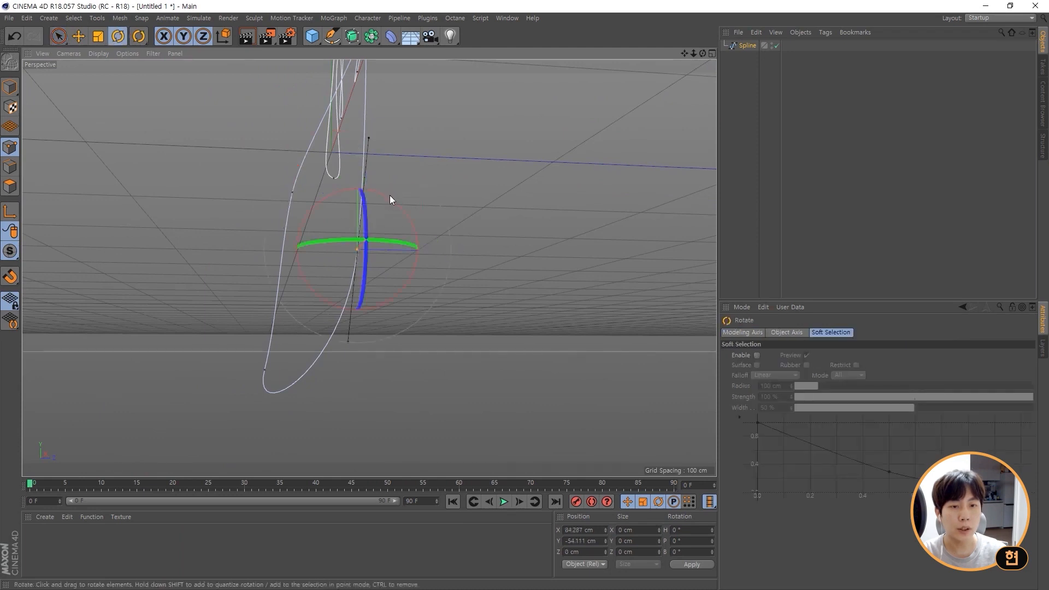
pyautogui.click(391, 198)
pyautogui.press('space')
pyautogui.click(359, 248)
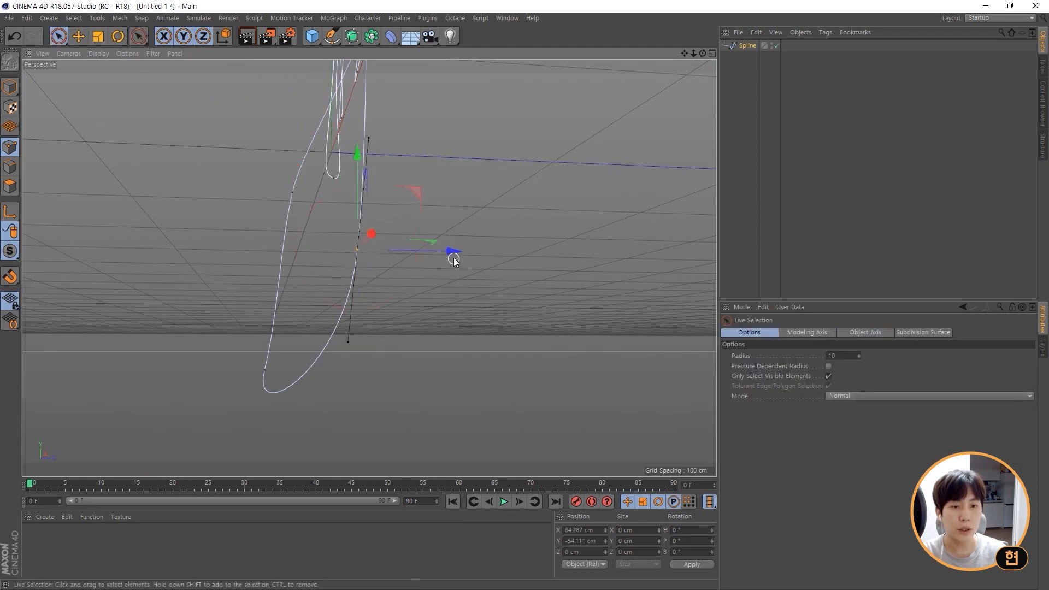
pyautogui.press('r')
pyautogui.moveTo(379, 207); pyautogui.dragTo(394, 207)
pyautogui.press('space')
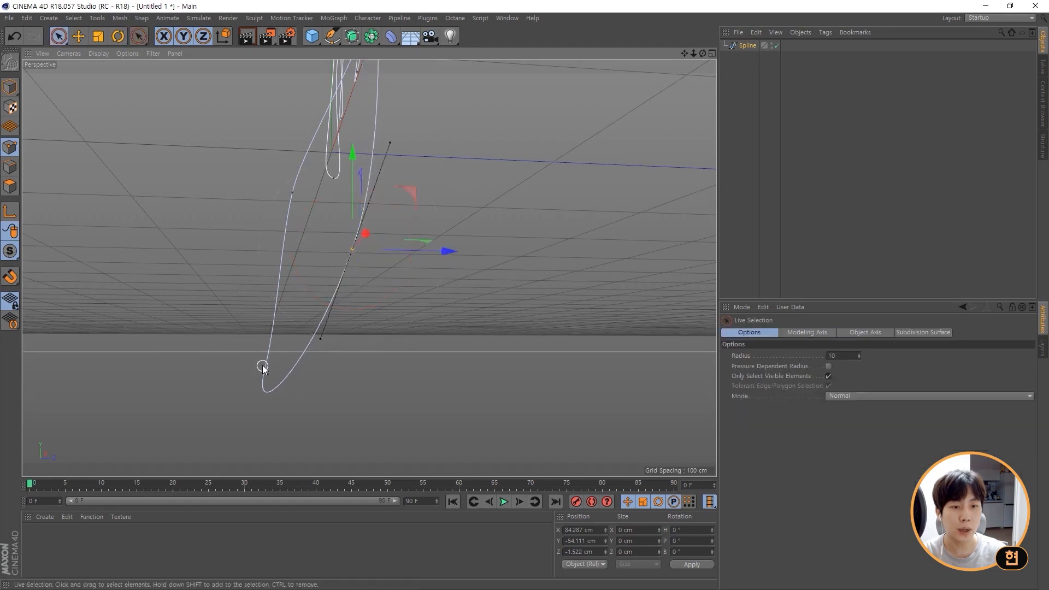
# Rotate the tangent of the lowest outer point of the y's descender loop slightly.
pyautogui.click(262, 368)
pyautogui.press('r')
pyautogui.moveTo(290, 317); pyautogui.dragTo(286, 317)
# Move the baseline point where the y's tail crosses into the u about 2 cm in positive Z.
pyautogui.keyDown('alt'); pyautogui.moveTo(278, 246); pyautogui.dragTo(258, 234); pyautogui.keyUp('alt')
pyautogui.press('space')
pyautogui.click(322, 260)
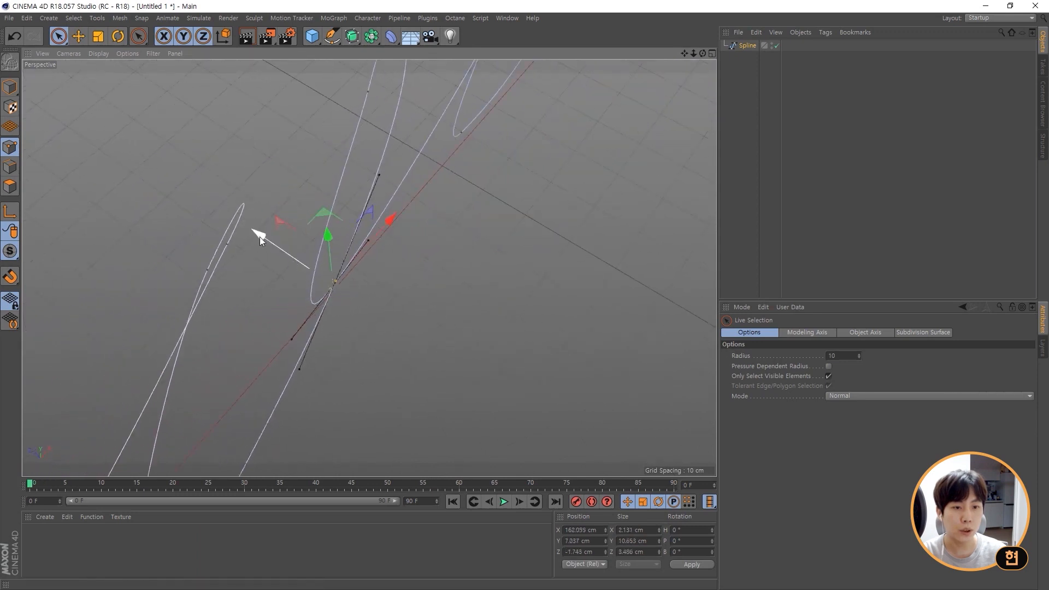
pyautogui.click(323, 290)
pyautogui.keyDown('alt'); pyautogui.moveTo(323, 291); pyautogui.dragTo(270, 243); pyautogui.keyUp('alt')
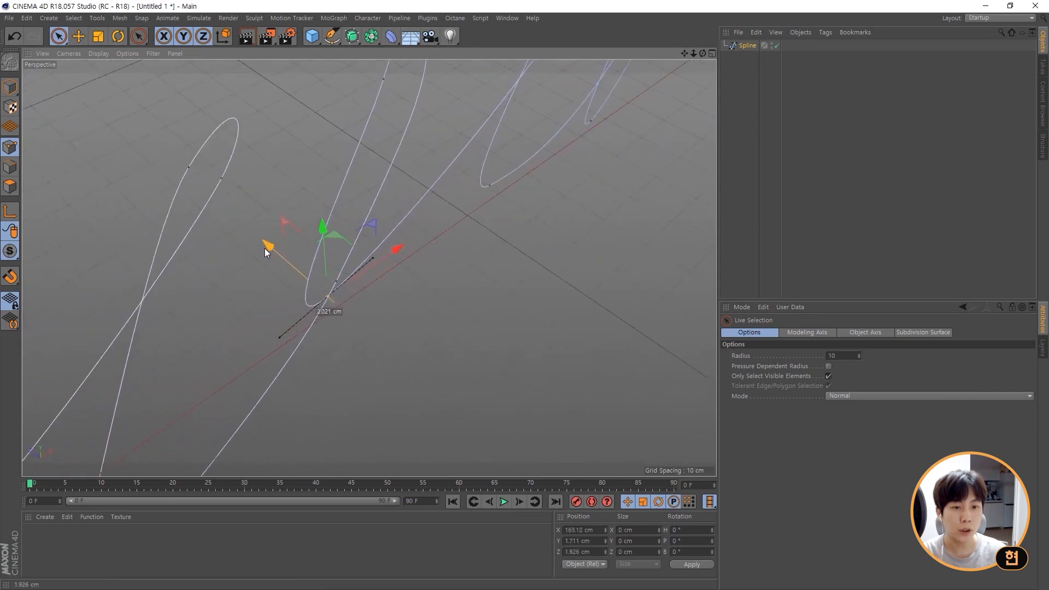
# Move the point near the top of the u's first loop to about 2.9 cm in Z.
pyautogui.keyDown('alt'); pyautogui.moveTo(349, 178); pyautogui.dragTo(368, 213); pyautogui.keyUp('alt')
pyautogui.click(368, 213)
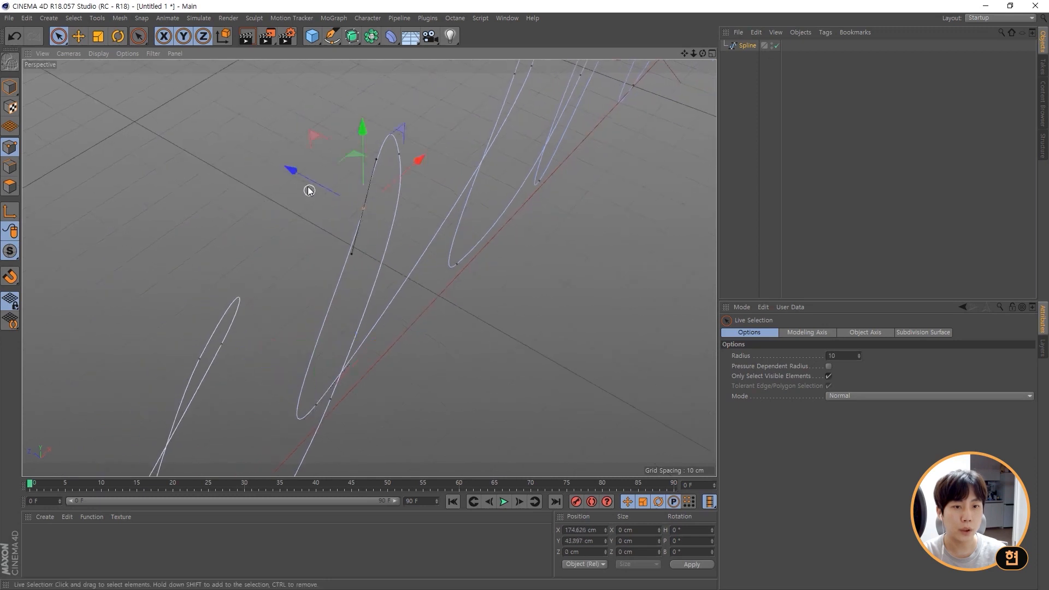
pyautogui.moveTo(291, 169); pyautogui.dragTo(355, 213)
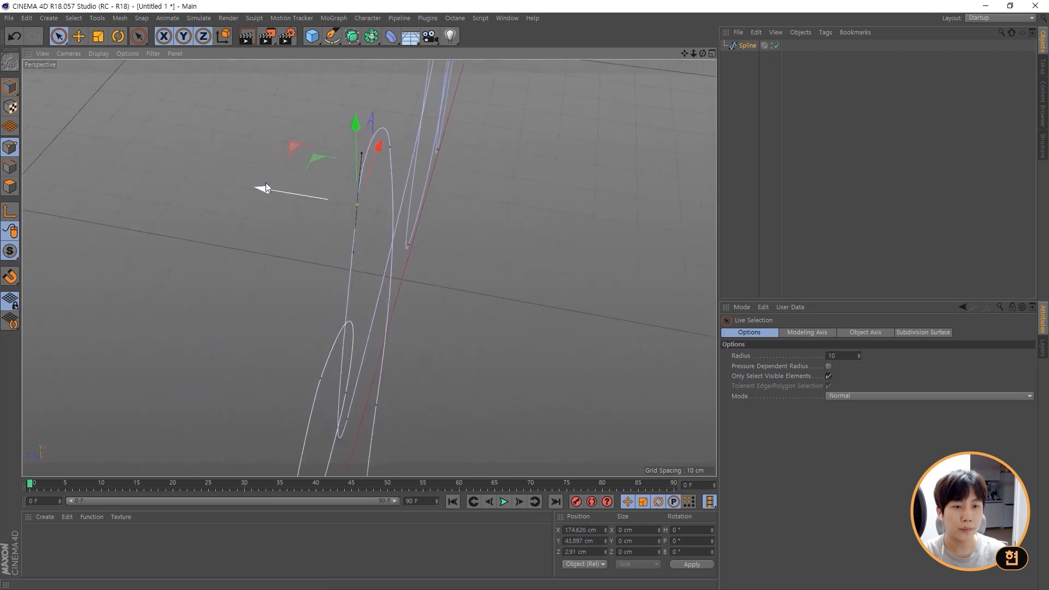
pyautogui.moveTo(265, 184); pyautogui.dragTo(417, 232)
# Shift the points around the u's second loop in depth to open up its curve.
pyautogui.click(472, 254)
pyautogui.click(494, 288)
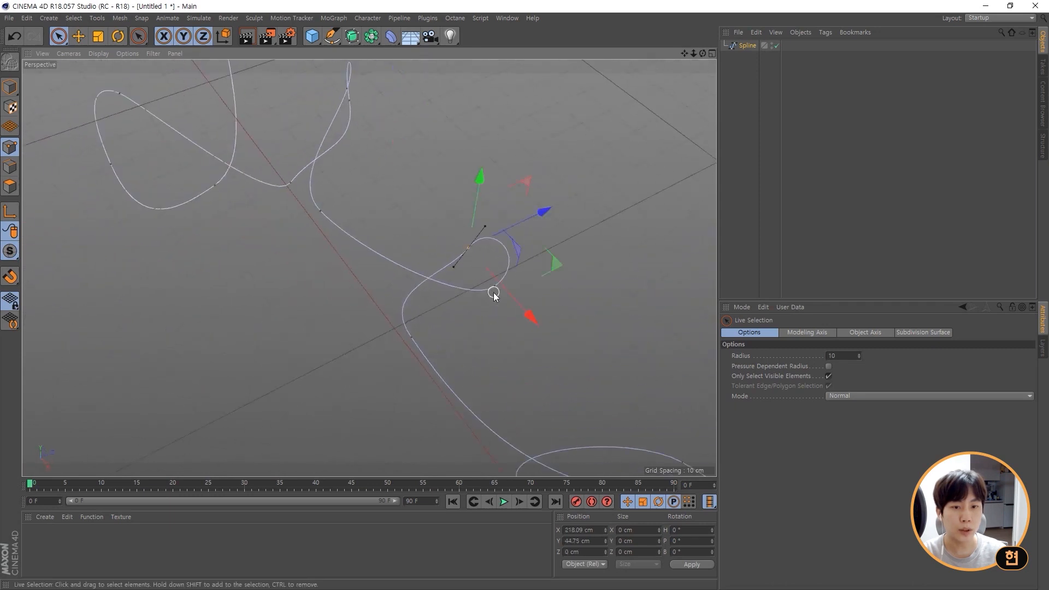
pyautogui.keyDown('alt'); pyautogui.moveTo(494, 289); pyautogui.dragTo(479, 234); pyautogui.keyUp('alt')
pyautogui.click(482, 230)
pyautogui.moveTo(581, 241); pyautogui.dragTo(310, 343)
# Offset the u's baseline point in depth, set its last upstroke's top to about 4.2 cm in Z, and check the first n's points.
pyautogui.click(314, 340)
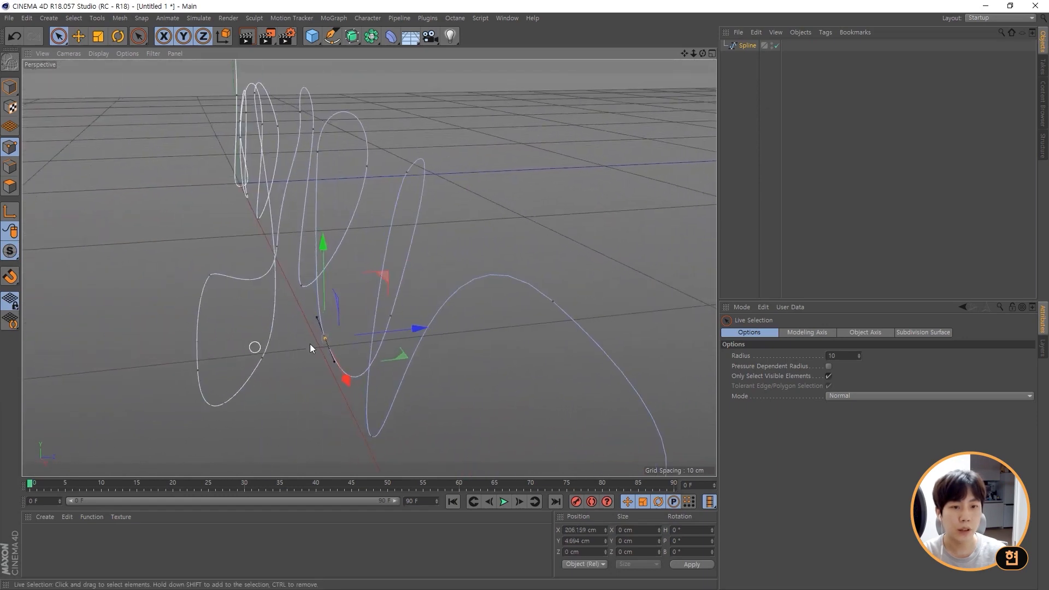
pyautogui.moveTo(410, 328); pyautogui.dragTo(438, 197)
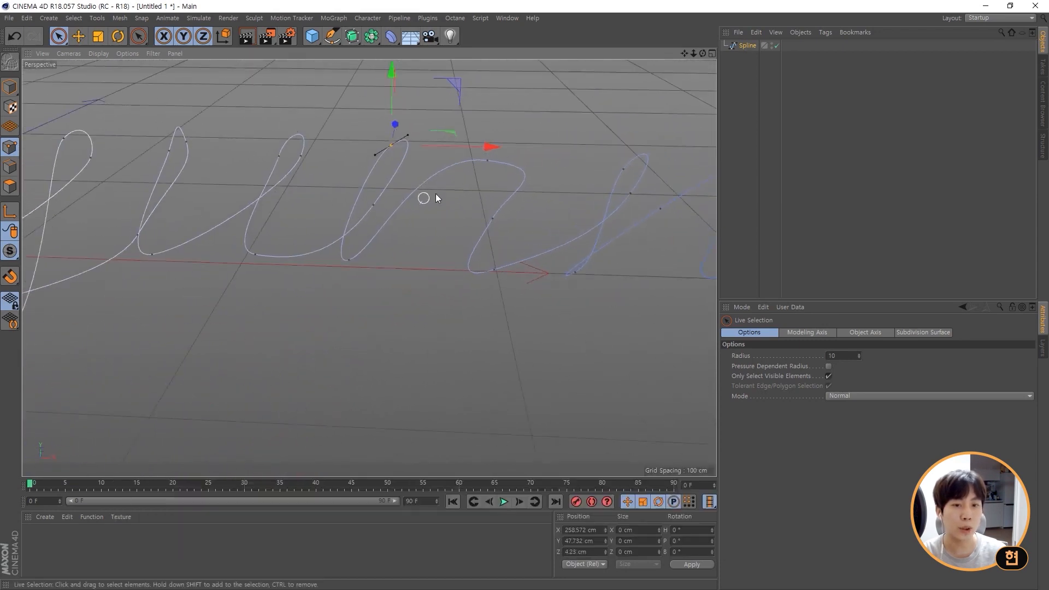
pyautogui.keyDown('alt'); pyautogui.moveTo(487, 164); pyautogui.dragTo(475, 191); pyautogui.keyUp('alt')
pyautogui.click(495, 224)
pyautogui.click(475, 191)
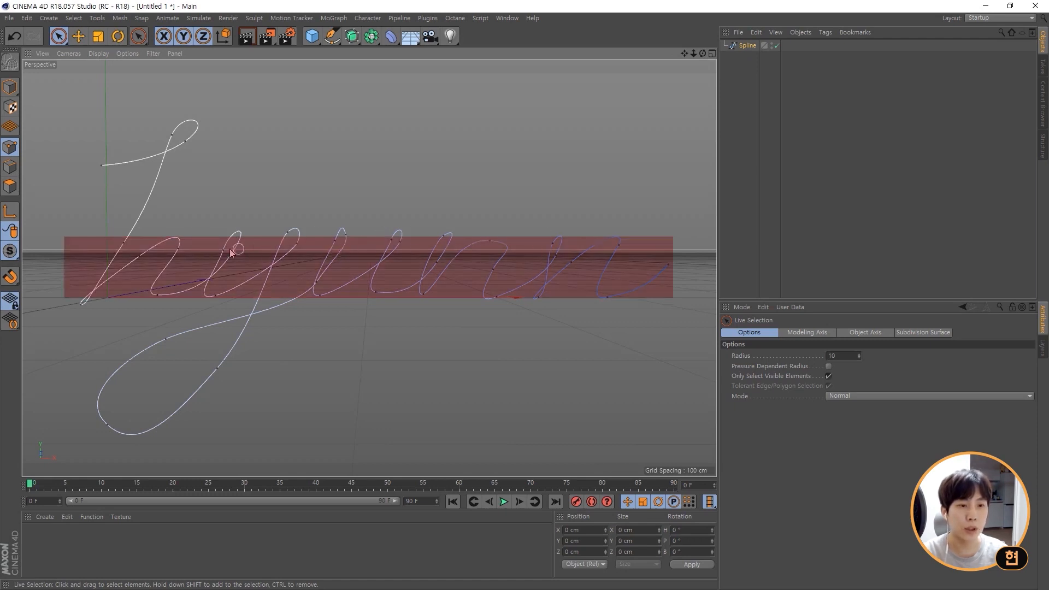
# Select the two points on the h's arch and move them slightly upward and along positive X.
pyautogui.moveTo(136, 262); pyautogui.dragTo(186, 230)
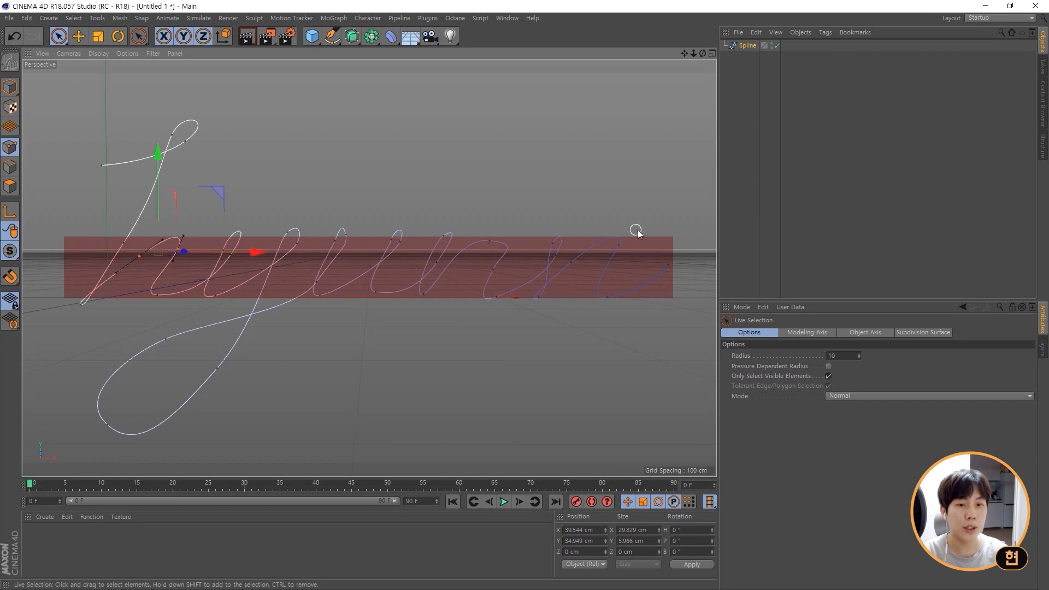
pyautogui.moveTo(159, 155); pyautogui.dragTo(159, 145)
pyautogui.moveTo(252, 244); pyautogui.dragTo(258, 243)
pyautogui.moveTo(164, 147); pyautogui.dragTo(165, 150)
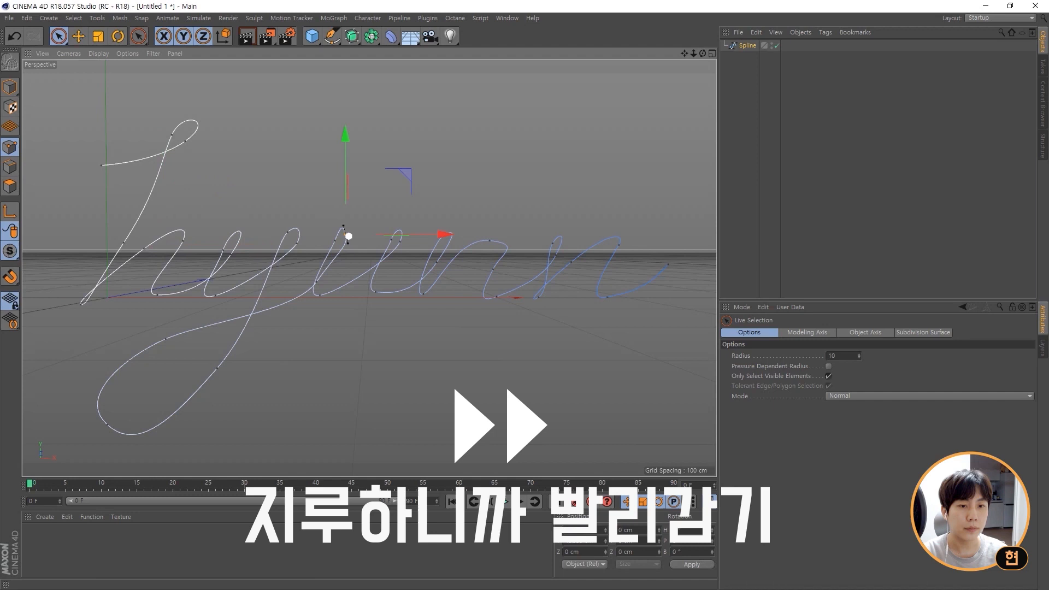
# Fine-tune the heights and horizontal spacing of the points at the tops of the u's loops.
pyautogui.click(360, 164)
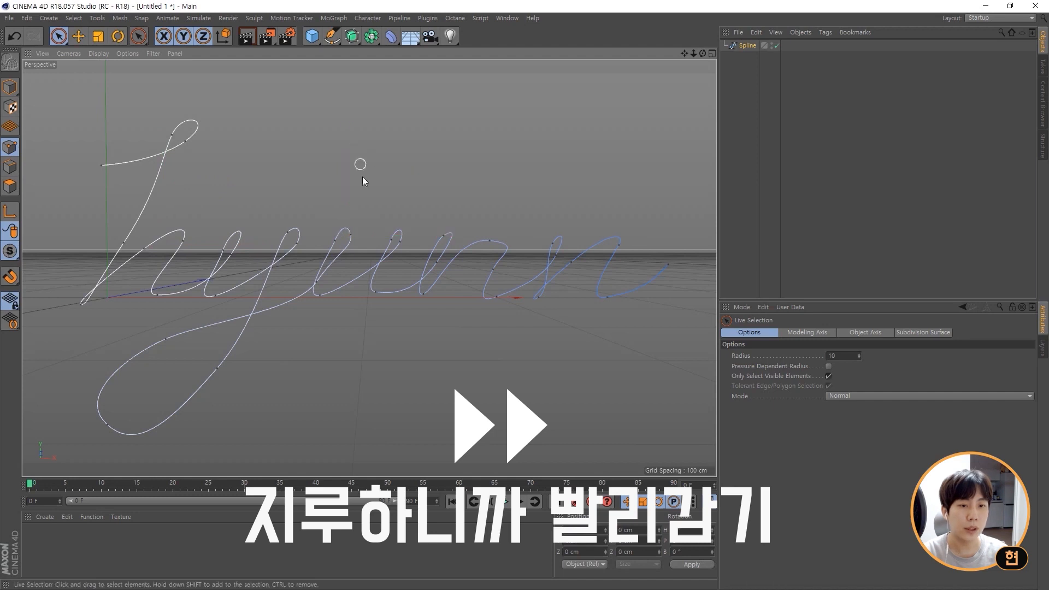
pyautogui.click(351, 235)
pyautogui.moveTo(351, 140); pyautogui.dragTo(351, 145)
pyautogui.click(317, 282)
pyautogui.click(421, 218)
pyautogui.click(444, 236)
pyautogui.click(401, 241)
pyautogui.moveTo(469, 237); pyautogui.dragTo(473, 237)
pyautogui.click(443, 236)
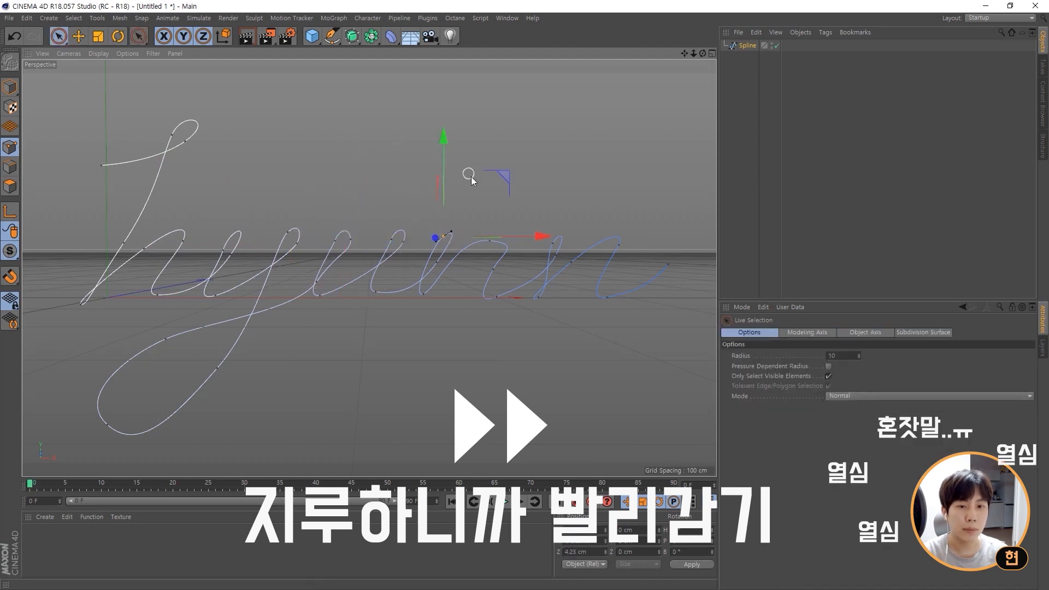
# Raise the point at the top of the first n's arch and shift it slightly along positive X.
pyautogui.click(489, 241)
pyautogui.moveTo(490, 141); pyautogui.dragTo(491, 134)
pyautogui.moveTo(588, 234); pyautogui.dragTo(592, 234)
# Raise the points at the second n's first loop and arch start, and extend the spline's end point to about 440.3 cm in X.
pyautogui.click(552, 243)
pyautogui.moveTo(553, 144); pyautogui.dragTo(554, 137)
pyautogui.click(571, 262)
pyautogui.moveTo(573, 173); pyautogui.dragTo(573, 165)
pyautogui.click(668, 263)
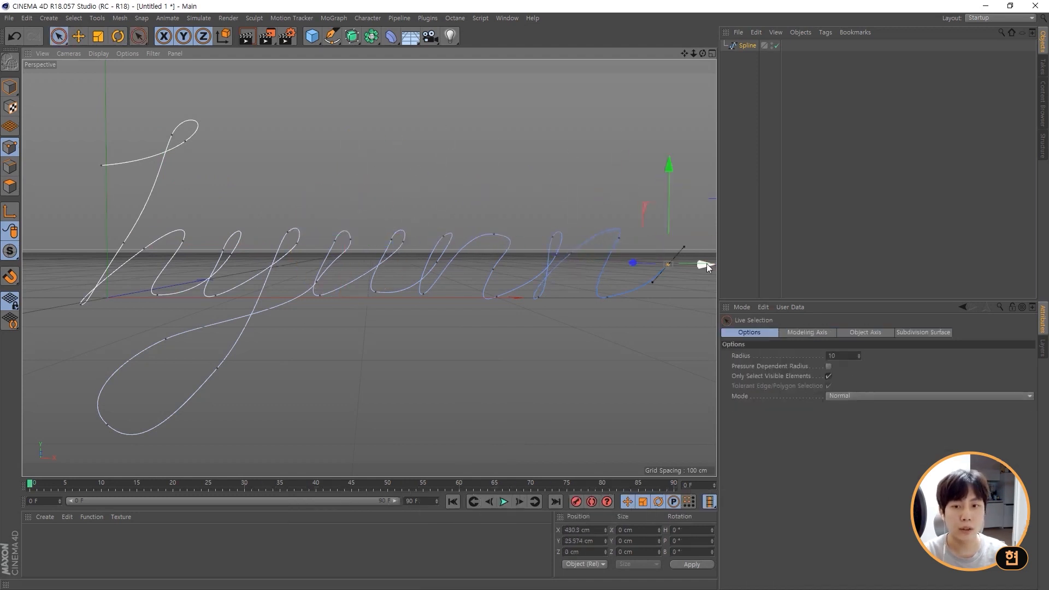
pyautogui.moveTo(707, 265); pyautogui.dragTo(719, 265)
# Add a Sweep generator and make the lettering spline its child.
pyautogui.scroll(-2, 510, 220)
pyautogui.keyDown('alt'); pyautogui.moveTo(505, 220); pyautogui.dragTo(440, 226, button='middle'); pyautogui.keyUp('alt')
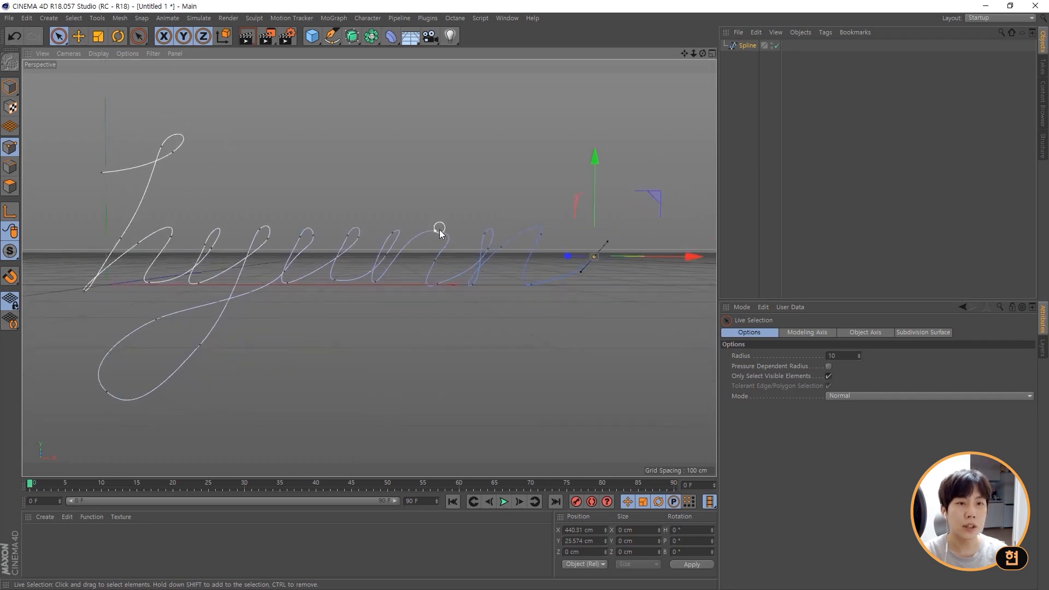
pyautogui.click(352, 37)
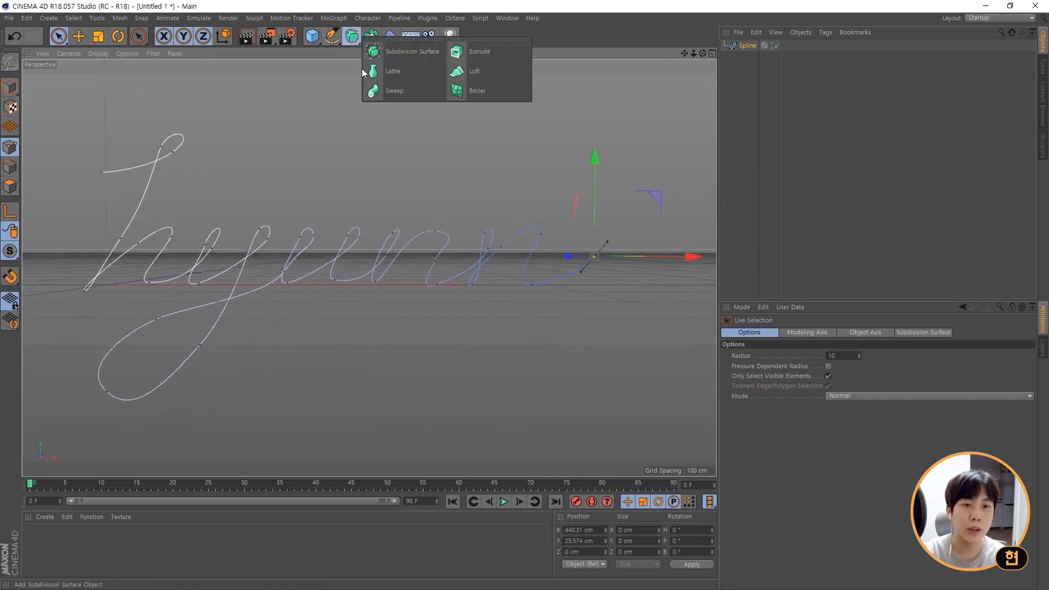
pyautogui.click(402, 91)
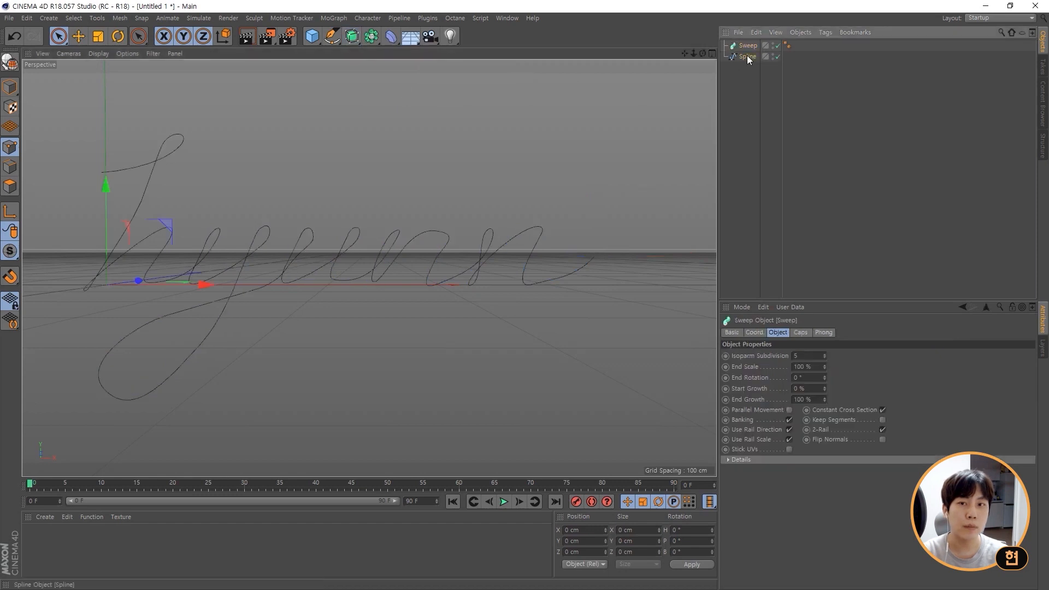
pyautogui.moveTo(746, 55); pyautogui.dragTo(756, 49)
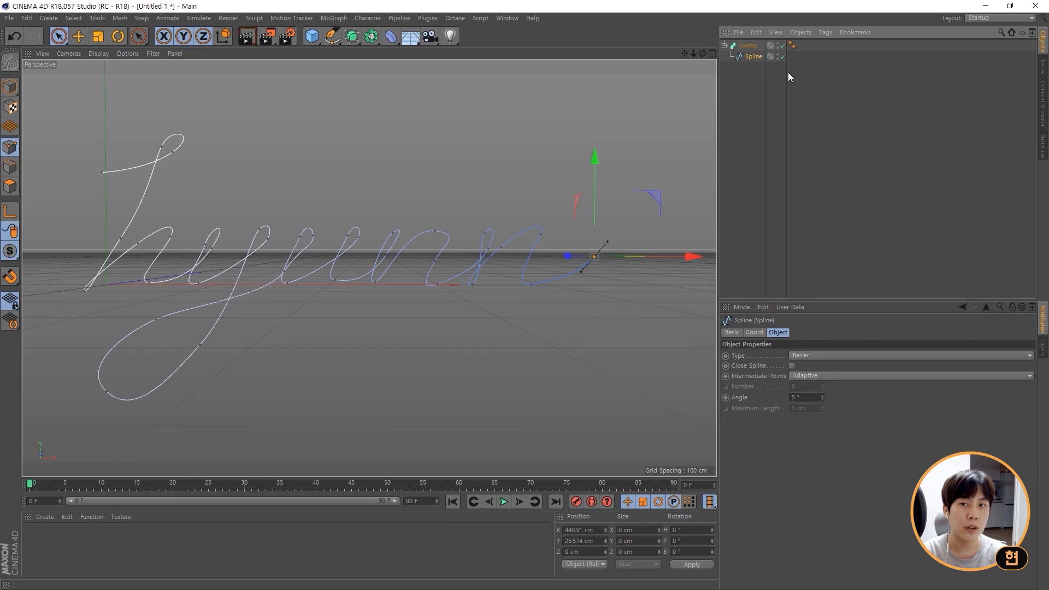
# Create a Circle spline and place it inside the Sweep, above the lettering spline, as the profile.
pyautogui.click(331, 37)
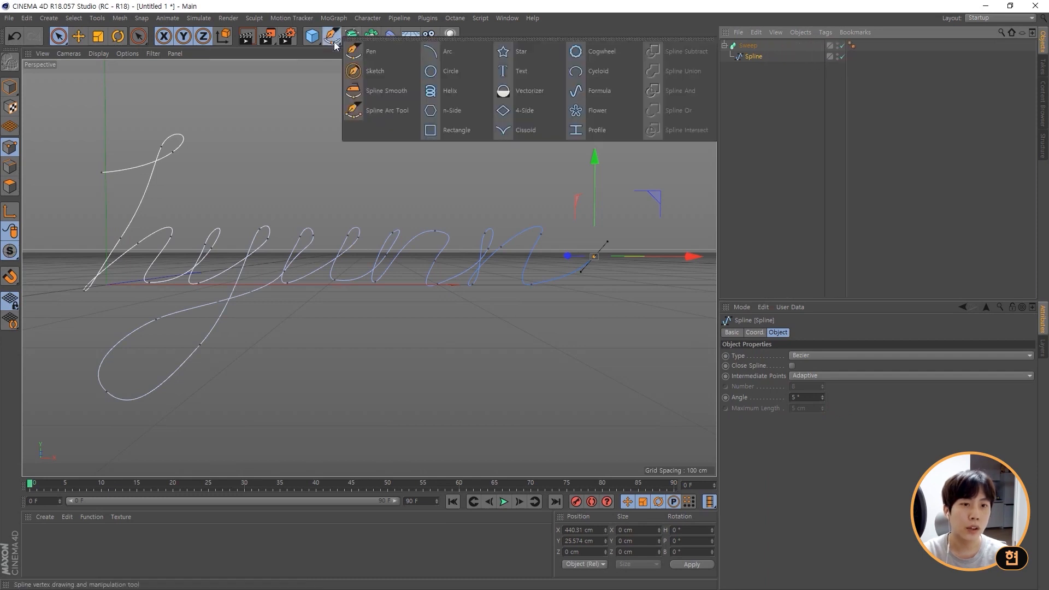
pyautogui.click(439, 71)
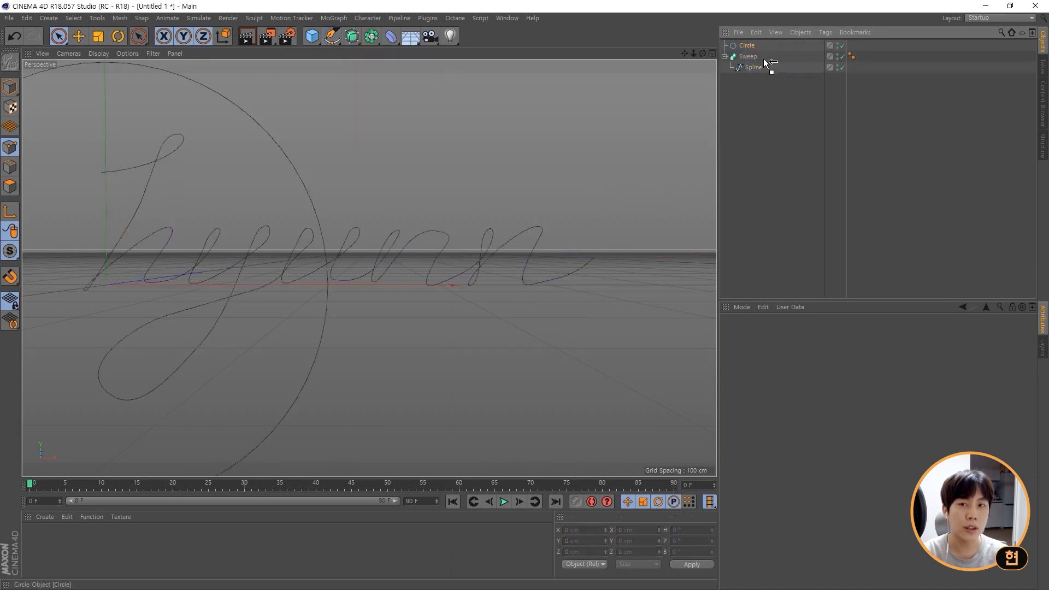
pyautogui.moveTo(749, 62); pyautogui.dragTo(749, 62)
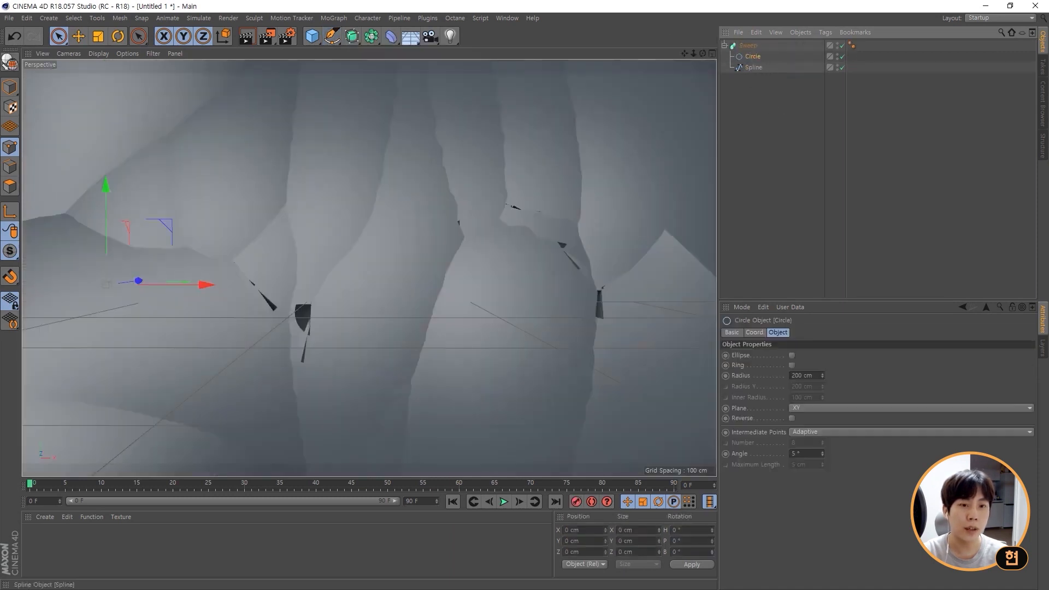
# Reduce the profile circle's radius to 5 cm so the sweep forms a thin tube along the lettering.
pyautogui.scroll(-6, 534, 179)
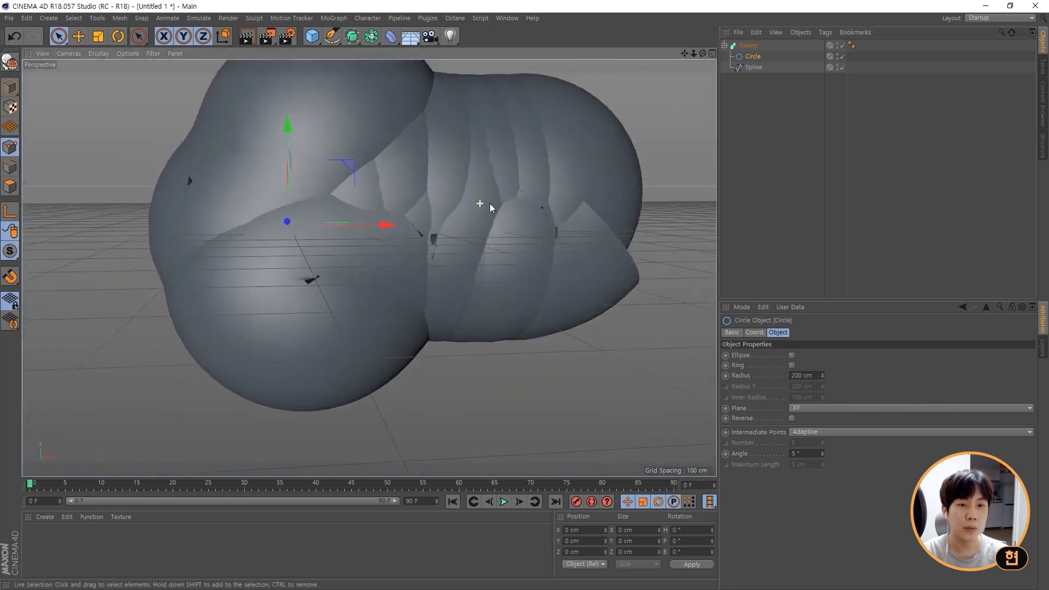
pyautogui.moveTo(489, 205)
pyautogui.keyDown('alt'); pyautogui.mouseDown()
pyautogui.moveTo(438, 194)
pyautogui.moveTo(497, 215)
pyautogui.mouseUp(); pyautogui.keyUp('alt')
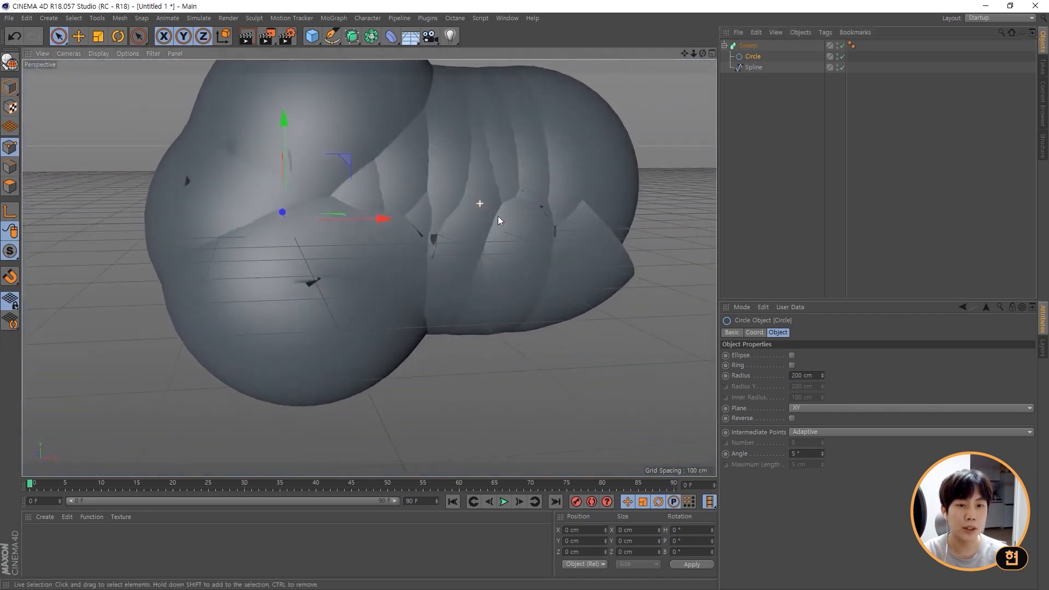
pyautogui.keyDown('alt'); pyautogui.moveTo(567, 147); pyautogui.dragTo(583, 136); pyautogui.keyUp('alt')
pyautogui.keyDown('alt'); pyautogui.moveTo(516, 159); pyautogui.dragTo(509, 150); pyautogui.keyUp('alt')
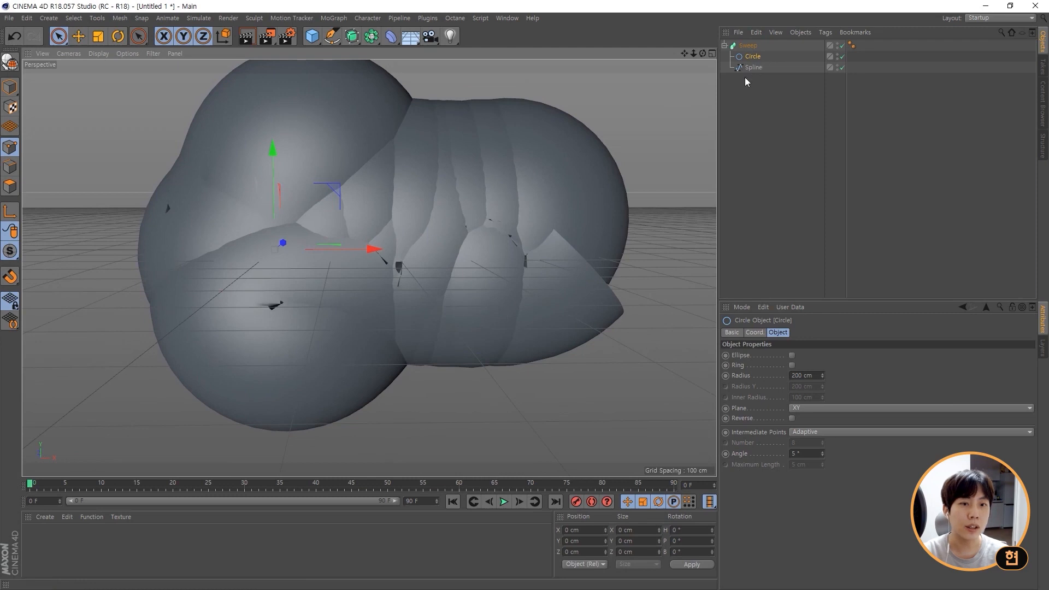
pyautogui.scroll(1, 477, 206)
pyautogui.click(771, 97)
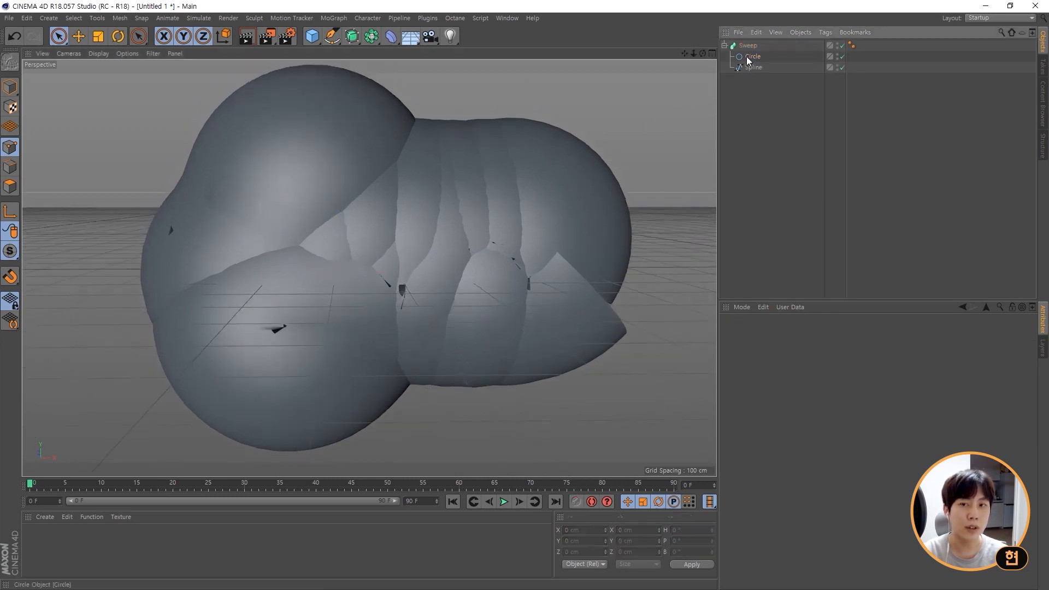
pyautogui.click(747, 56)
pyautogui.click(773, 98)
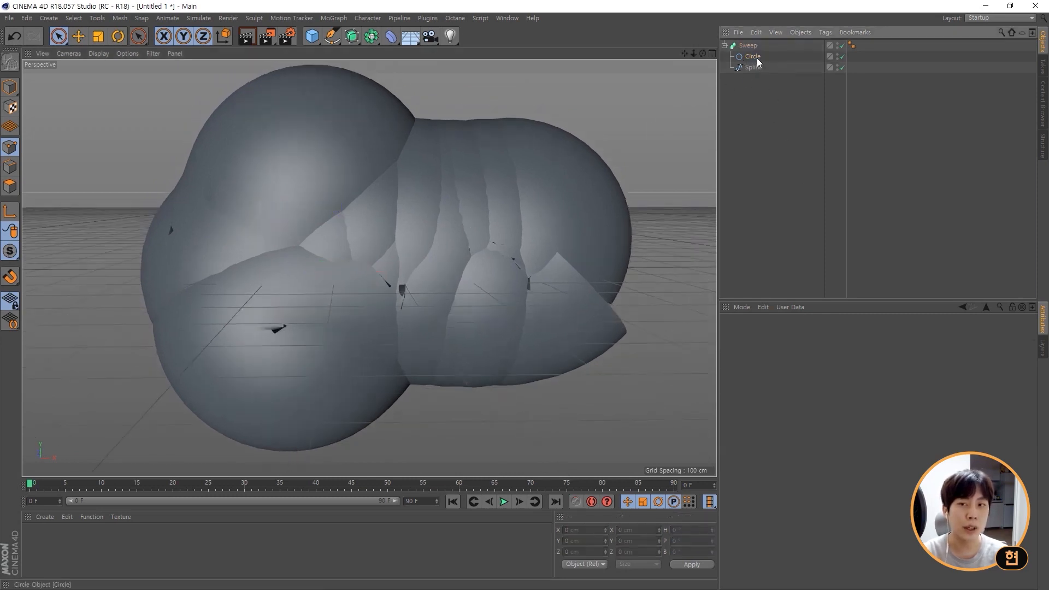
pyautogui.click(754, 58)
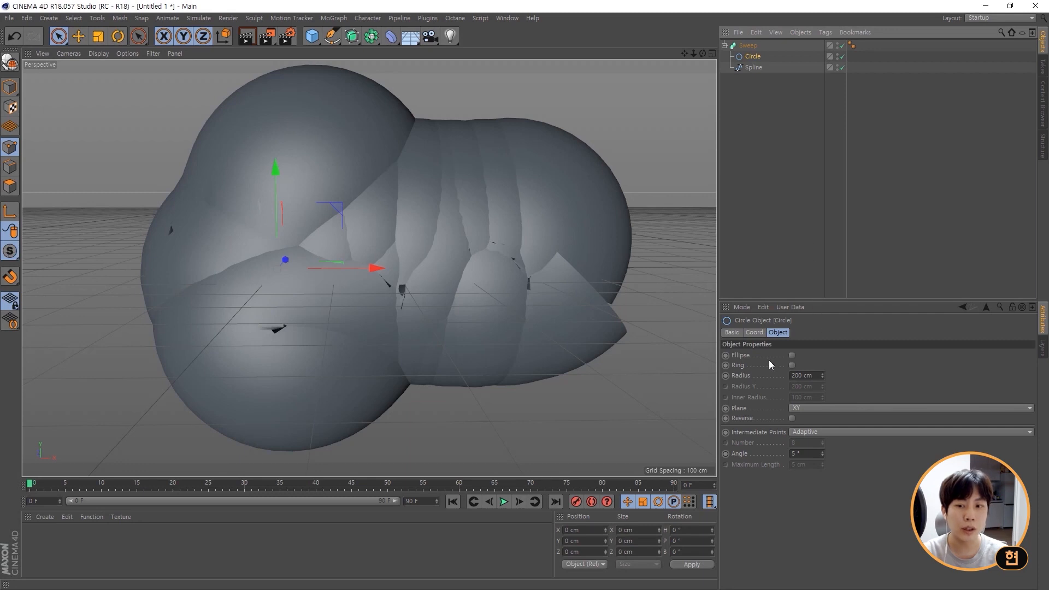
pyautogui.moveTo(822, 375); pyautogui.dragTo(821, 399)
pyautogui.moveTo(820, 398); pyautogui.dragTo(820, 410)
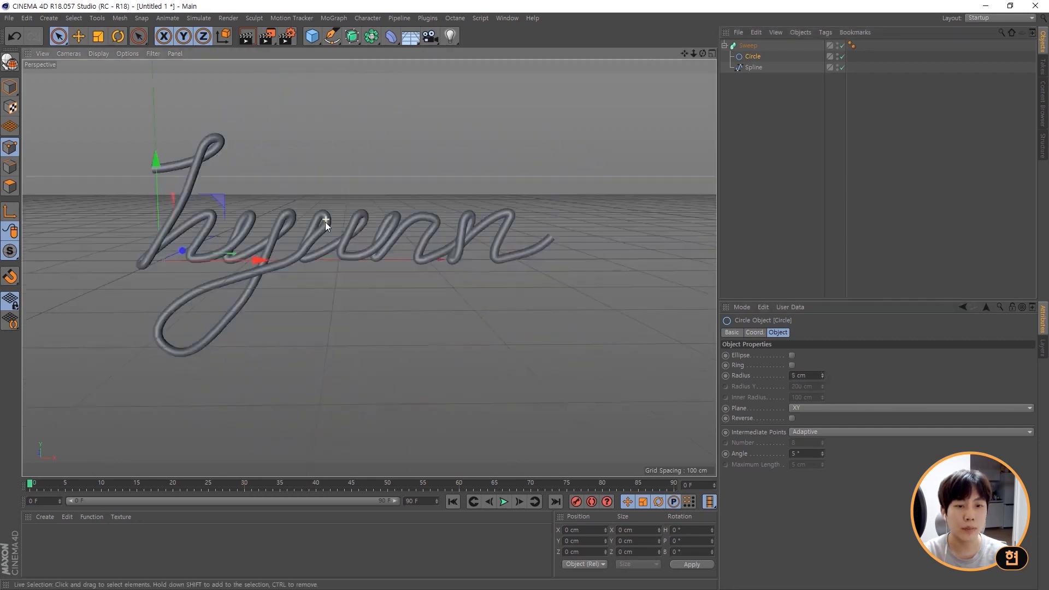
pyautogui.keyDown('alt'); pyautogui.moveTo(326, 222); pyautogui.dragTo(329, 214); pyautogui.keyUp('alt')
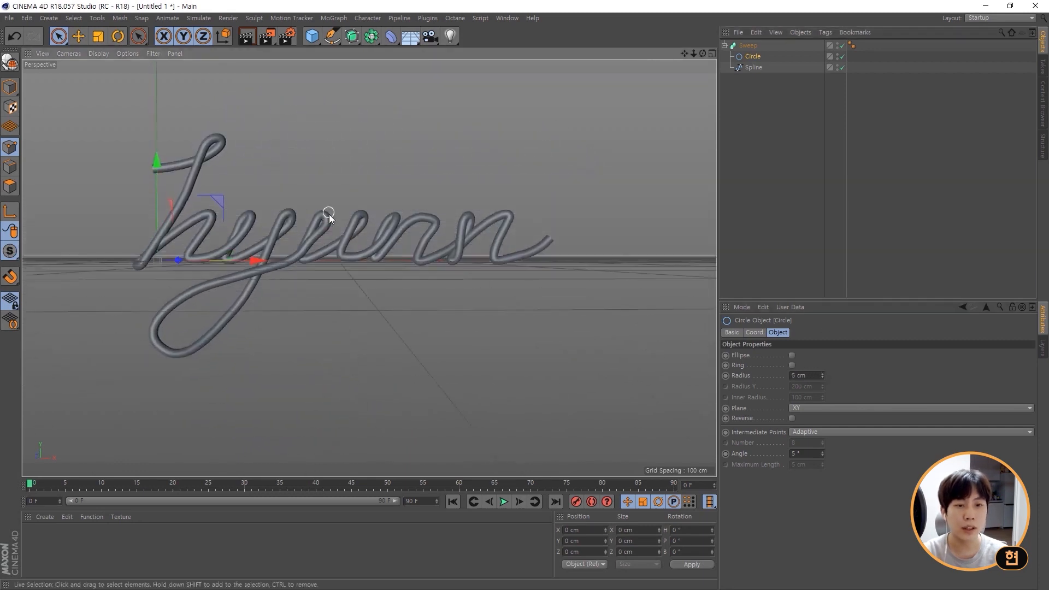
pyautogui.keyDown('alt'); pyautogui.moveTo(329, 214); pyautogui.dragTo(359, 202, button='middle'); pyautogui.keyUp('alt')
pyautogui.keyDown('alt'); pyautogui.moveTo(382, 228); pyautogui.dragTo(444, 222); pyautogui.keyUp('alt')
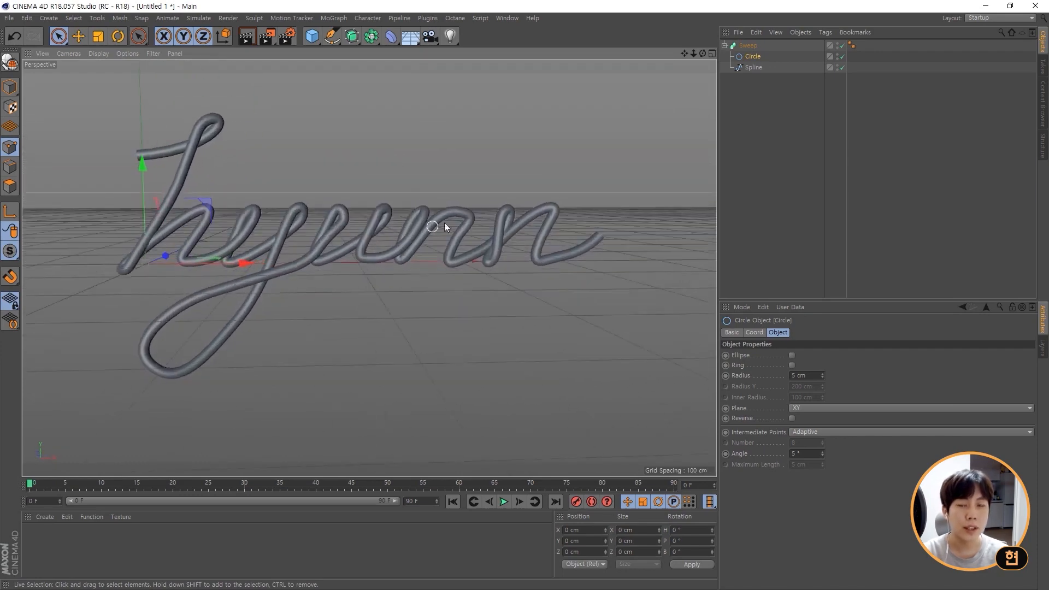
# Try a different intermediate-point Angle on the lettering spline and undo the change.
pyautogui.click(760, 68)
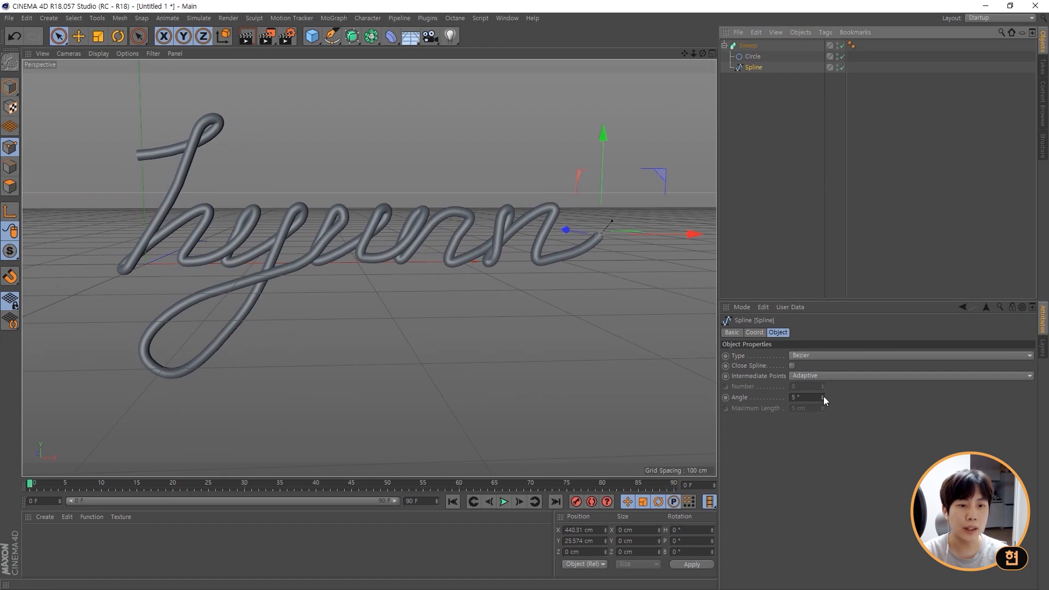
pyautogui.moveTo(822, 398)
pyautogui.mouseDown()
pyautogui.moveTo(822, 363)
pyautogui.moveTo(822, 395)
pyautogui.mouseUp()
pyautogui.hotkey('ctrl', 'z')
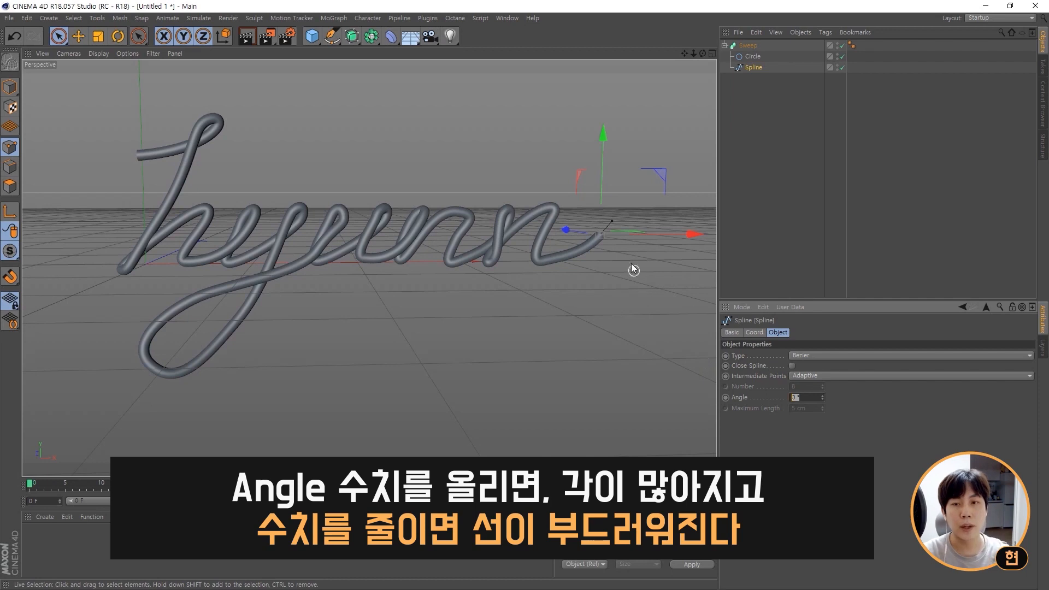
# Select the Sweep, enlarge its attributes area and expand the Details section with the Scale and Rotation curves.
pyautogui.click(748, 46)
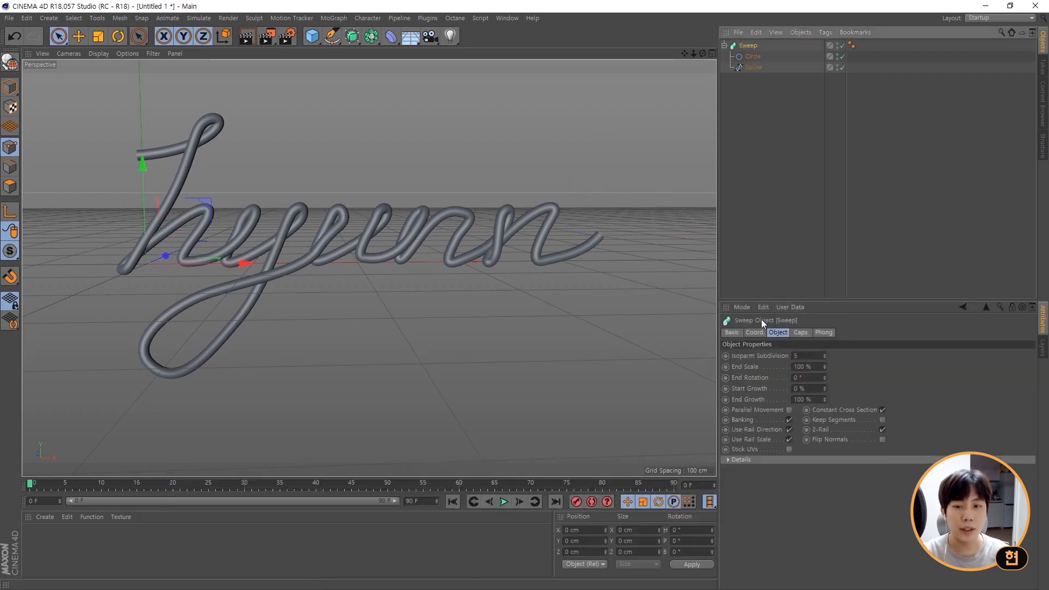
pyautogui.moveTo(767, 300); pyautogui.dragTo(772, 189)
pyautogui.click(729, 351)
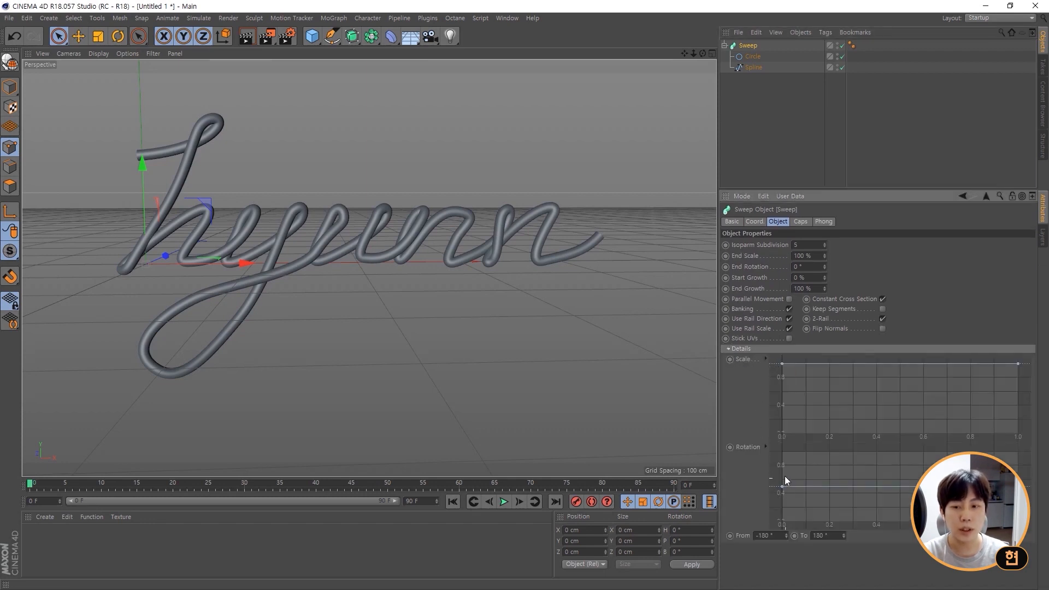
# Try tapering the lettering to zero at its start and at its end with the Sweep's Scale curve, and restore full scale.
pyautogui.click(782, 364)
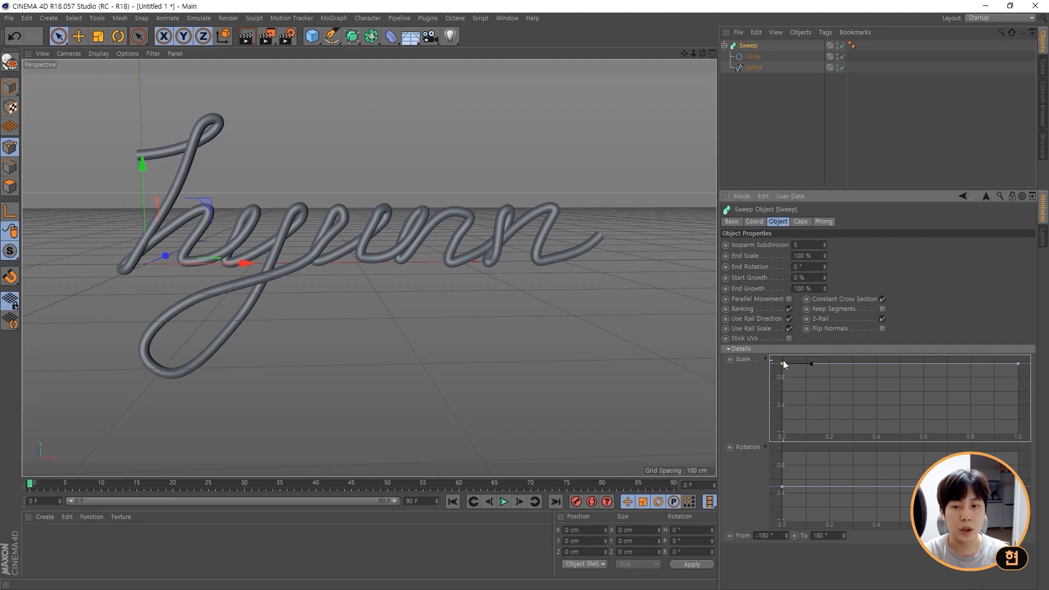
pyautogui.moveTo(784, 365); pyautogui.dragTo(782, 433)
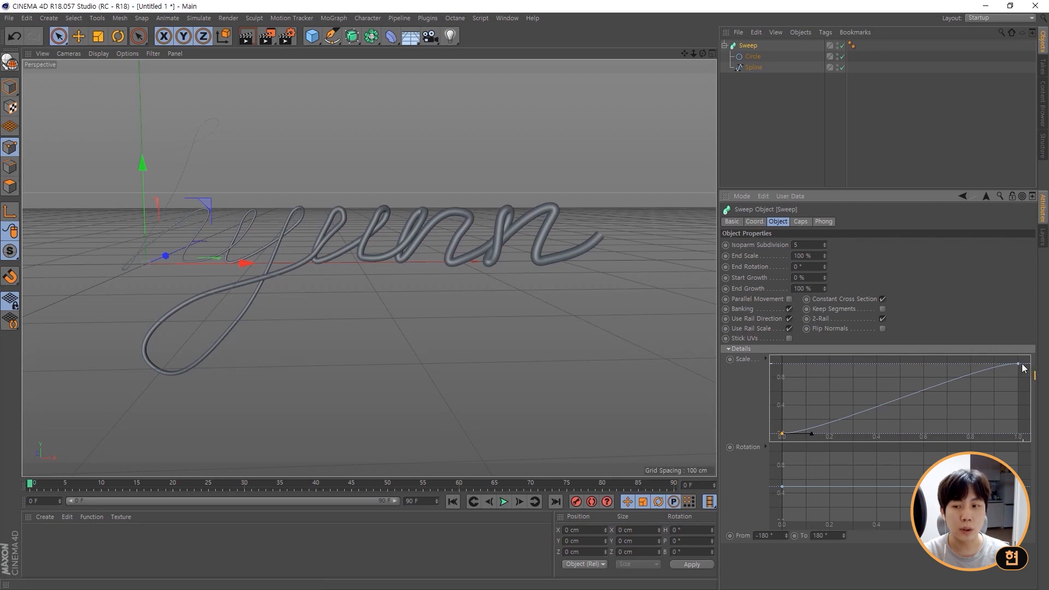
pyautogui.moveTo(782, 434); pyautogui.dragTo(1030, 445)
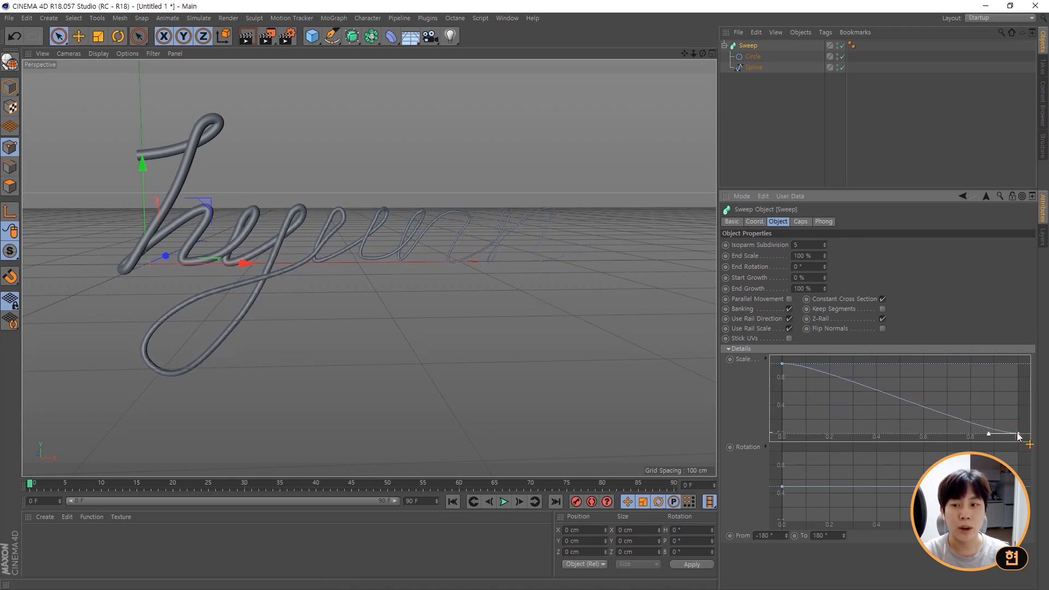
pyautogui.moveTo(1018, 435); pyautogui.dragTo(1017, 360)
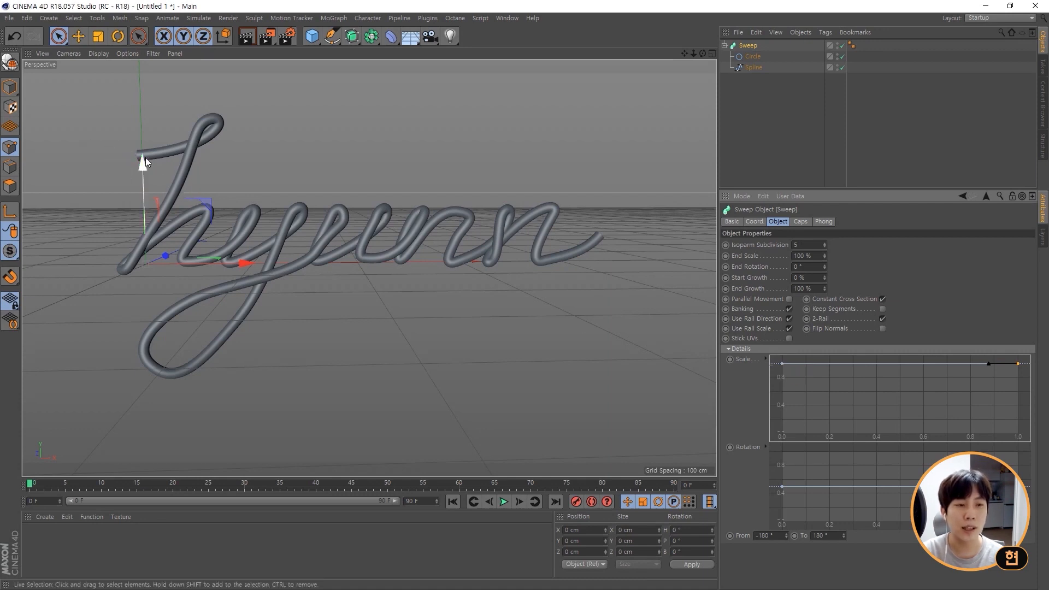
# Lower the Scale curve's start point to about 0.2, and add a point near 0.09 raised to about 0.8.
pyautogui.moveTo(785, 362); pyautogui.dragTo(772, 426)
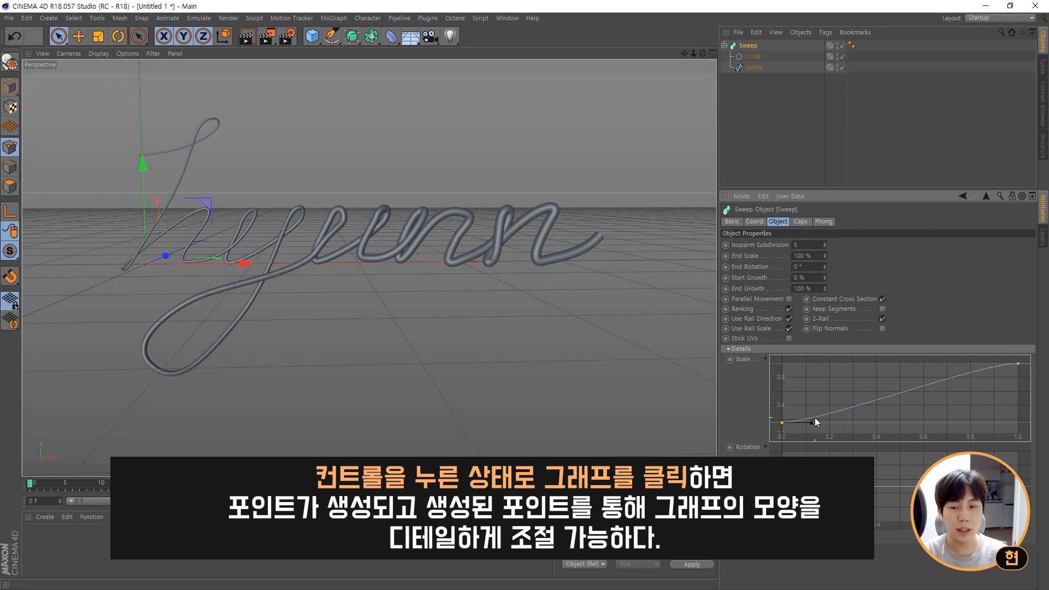
pyautogui.keyDown('ctrl'); pyautogui.click(815, 420); pyautogui.keyUp('ctrl')
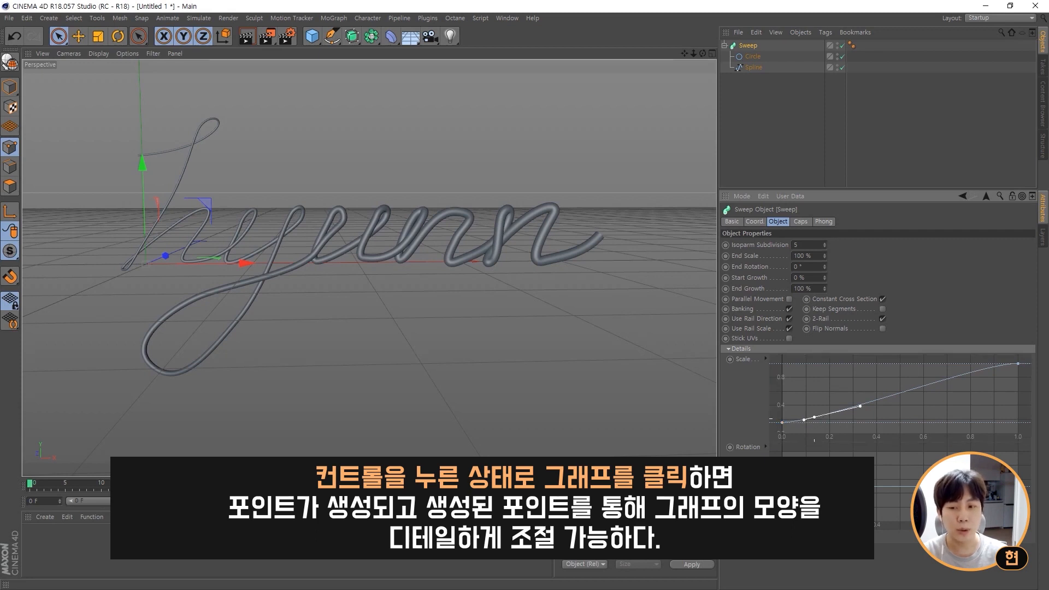
pyautogui.moveTo(815, 420); pyautogui.dragTo(804, 380)
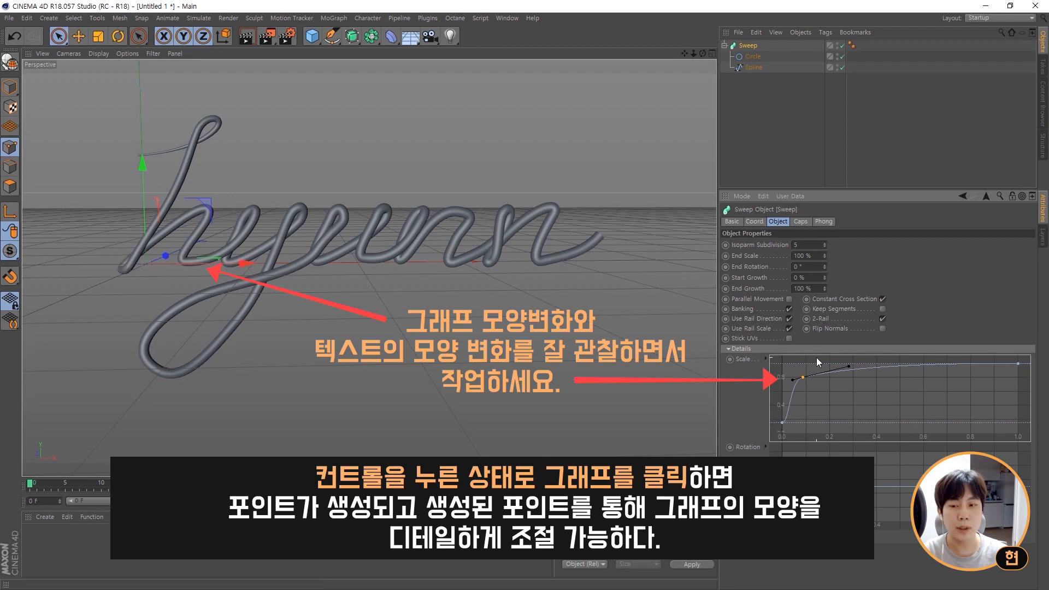
pyautogui.hotkey('ctrl', 'z')
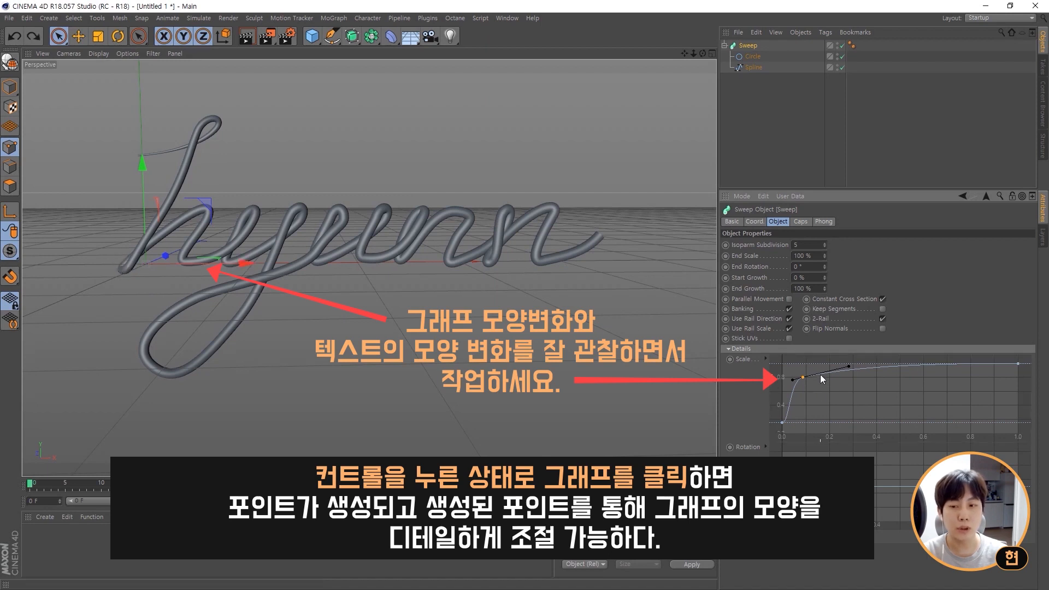
# Add a Scale curve point near 0.16 lowered to about 0.3, and tilt the tangent of the peak before it.
pyautogui.keyDown('ctrl'); pyautogui.click(817, 375); pyautogui.keyUp('ctrl')
pyautogui.keyDown('ctrl'); pyautogui.moveTo(818, 374); pyautogui.dragTo(821, 413); pyautogui.keyUp('ctrl')
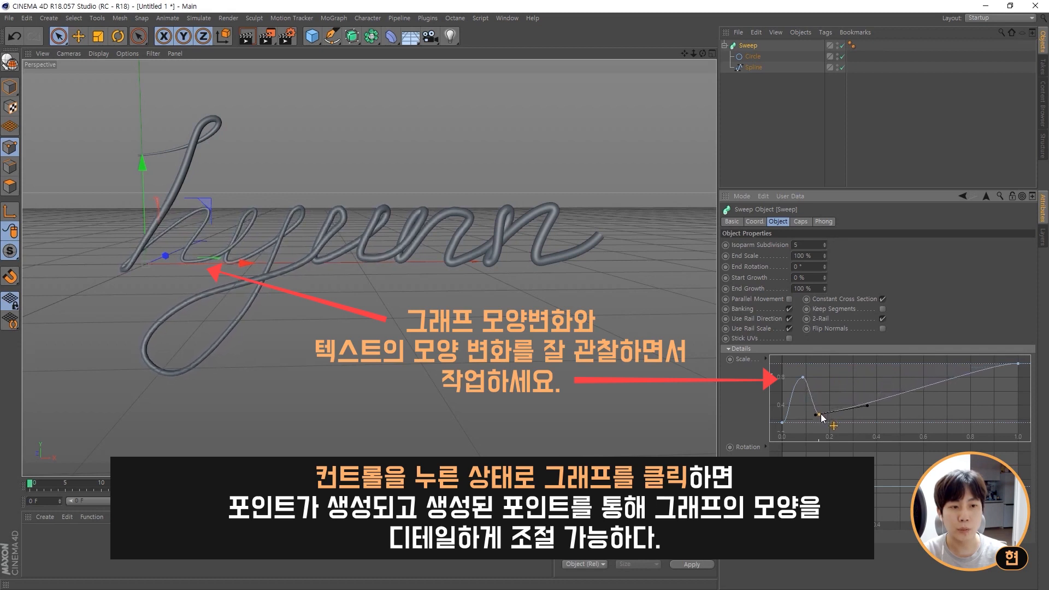
pyautogui.click(803, 378)
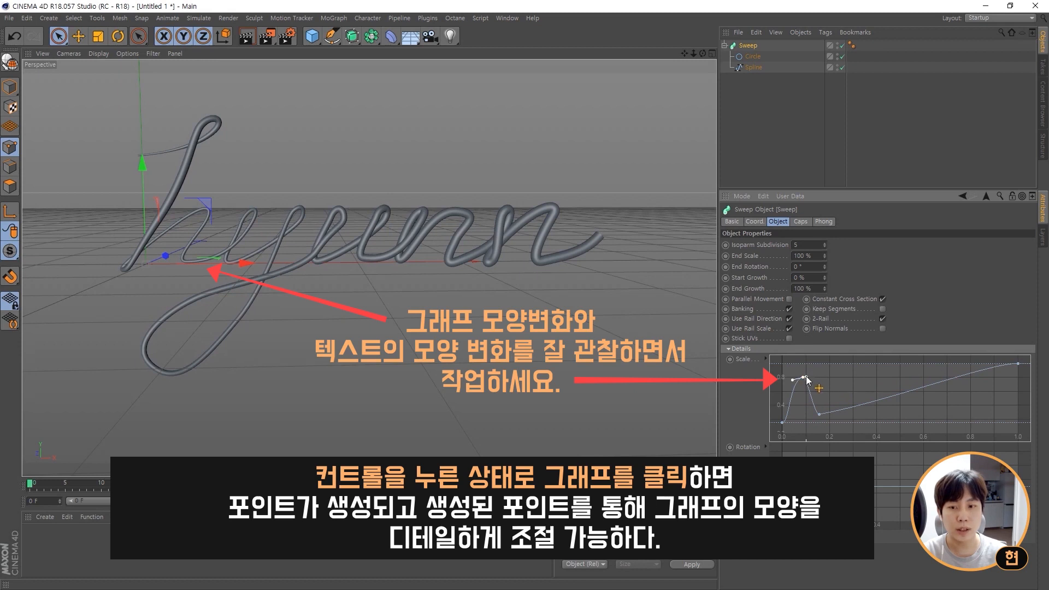
pyautogui.moveTo(807, 377); pyautogui.dragTo(819, 384)
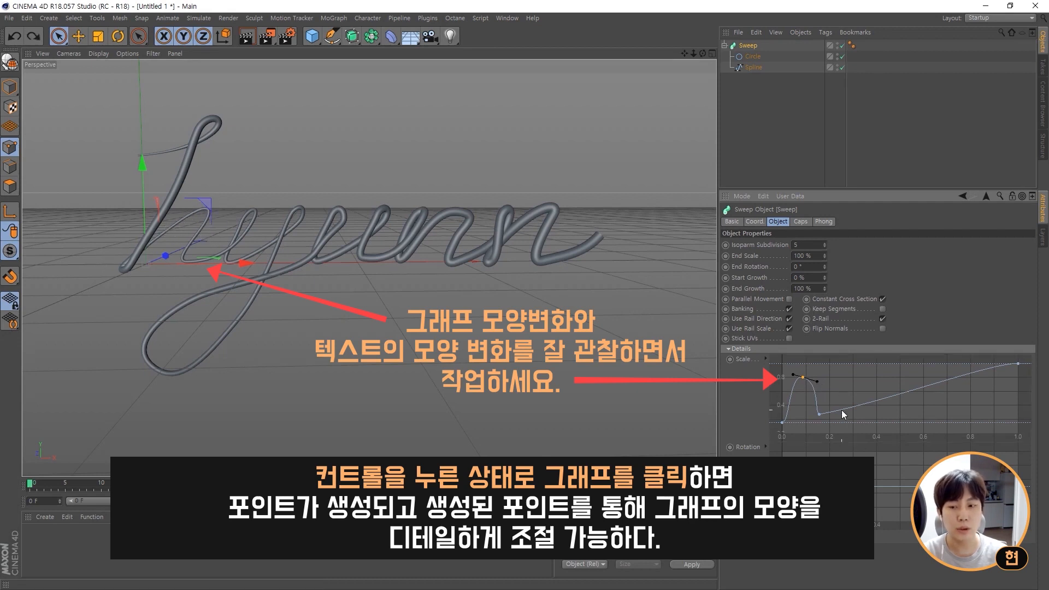
# Add a Scale curve point near 0.19 at about 0.7, followed by alternating high and low points through the curve's middle.
pyautogui.keyDown('ctrl'); pyautogui.click(841, 395); pyautogui.keyUp('ctrl')
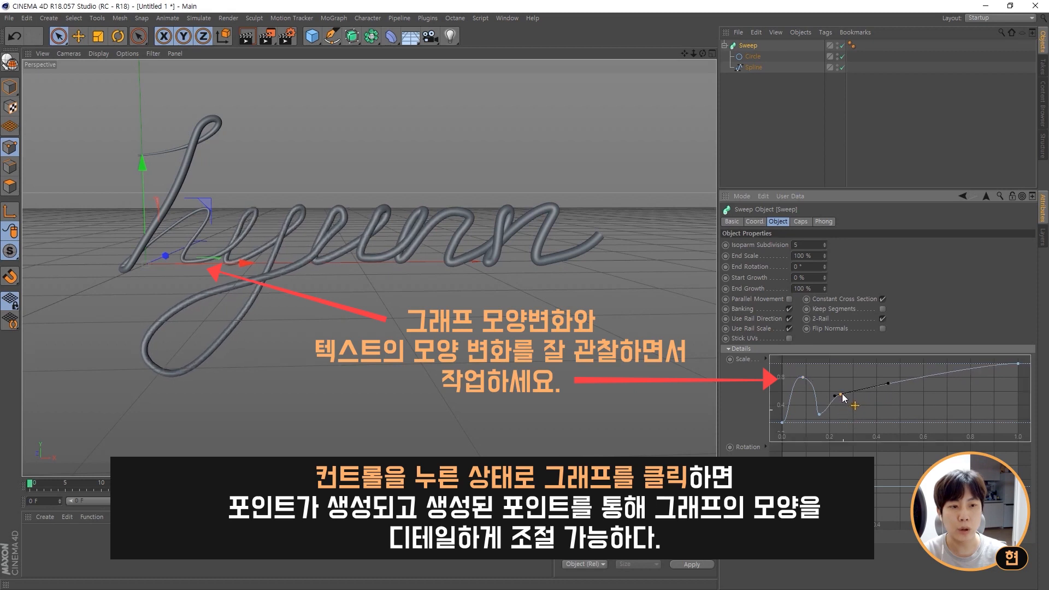
pyautogui.moveTo(843, 395); pyautogui.dragTo(827, 386)
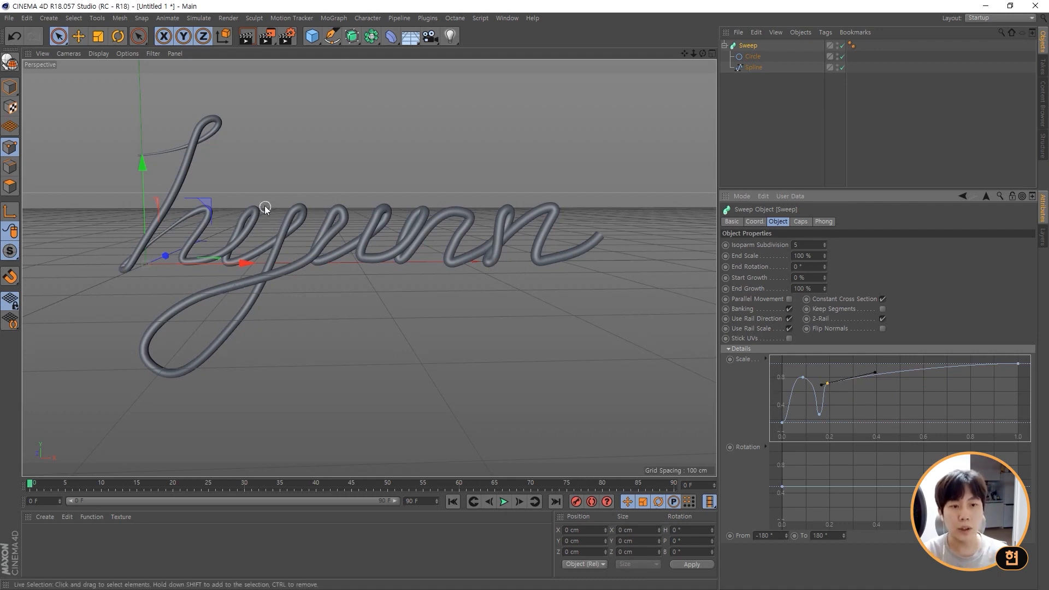
pyautogui.keyDown('ctrl'); pyautogui.click(846, 379); pyautogui.keyUp('ctrl')
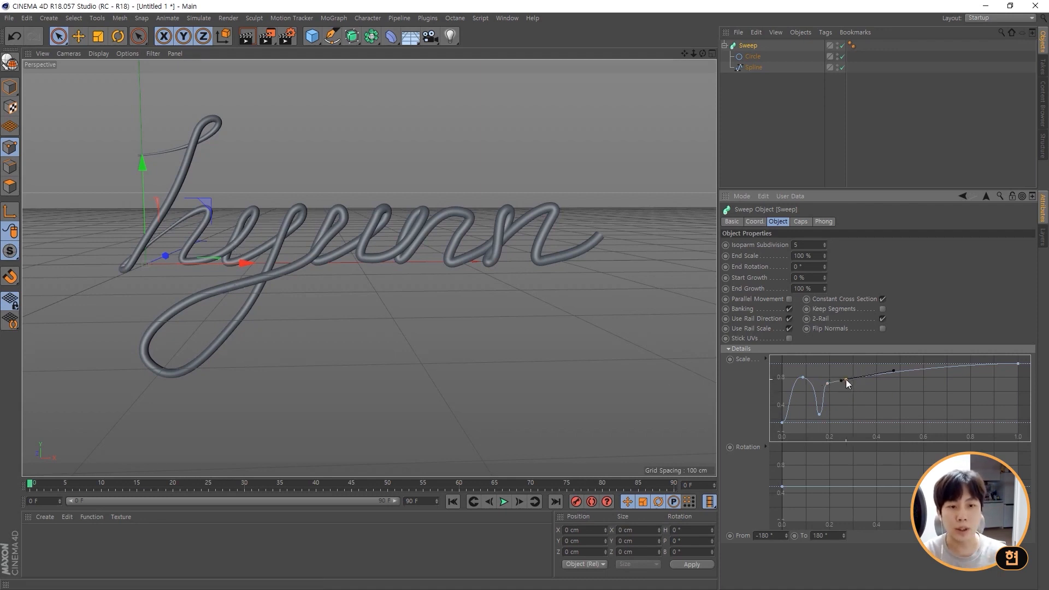
pyautogui.moveTo(846, 379); pyautogui.dragTo(928, 393)
pyautogui.keyDown('ctrl'); pyautogui.click(871, 395); pyautogui.keyUp('ctrl')
pyautogui.keyDown('ctrl'); pyautogui.click(860, 388); pyautogui.keyUp('ctrl')
# Add alternating peaks and dips to the last third of the Scale curve and lower its end point to about 0.3.
pyautogui.keyDown('ctrl'); pyautogui.moveTo(941, 387); pyautogui.dragTo(942, 371); pyautogui.keyUp('ctrl')
pyautogui.moveTo(933, 374); pyautogui.dragTo(954, 397)
pyautogui.keyDown('ctrl'); pyautogui.moveTo(969, 389); pyautogui.dragTo(970, 364); pyautogui.keyUp('ctrl')
pyautogui.keyDown('ctrl'); pyautogui.moveTo(986, 366); pyautogui.dragTo(993, 400); pyautogui.keyUp('ctrl')
pyautogui.keyDown('ctrl'); pyautogui.moveTo(1002, 386); pyautogui.dragTo(1019, 415); pyautogui.keyUp('ctrl')
pyautogui.keyDown('ctrl'); pyautogui.moveTo(1013, 389); pyautogui.dragTo(1013, 387); pyautogui.keyUp('ctrl')
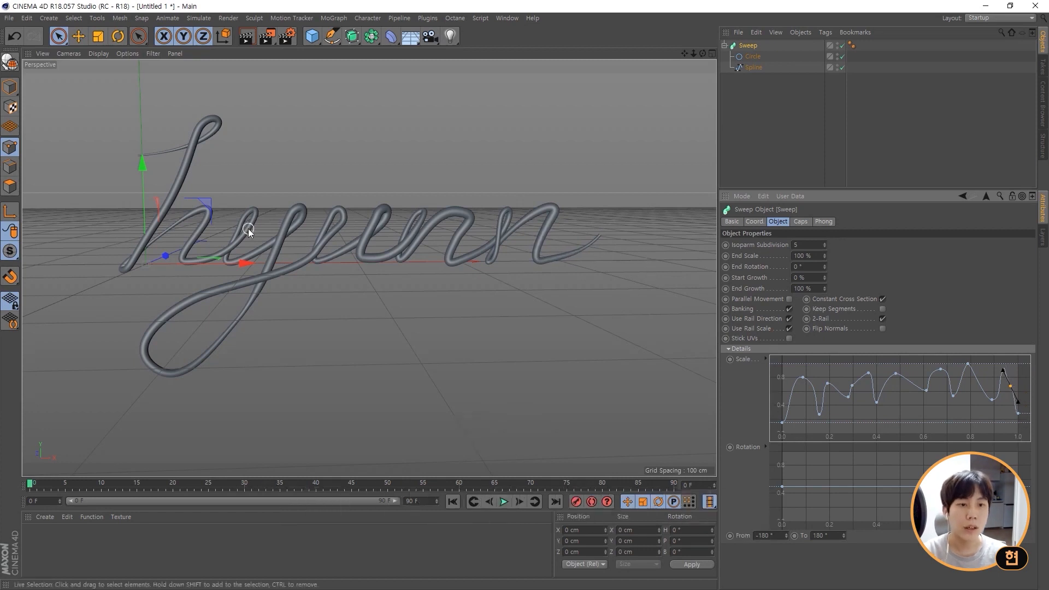
# Set the Circle profile's radius to 8 cm to thicken the swept lettering.
pyautogui.scroll(1, 393, 244)
pyautogui.keyDown('alt'); pyautogui.moveTo(393, 244); pyautogui.dragTo(419, 254, button='middle'); pyautogui.keyUp('alt')
pyautogui.keyDown('alt'); pyautogui.moveTo(274, 255); pyautogui.dragTo(274, 255); pyautogui.keyUp('alt')
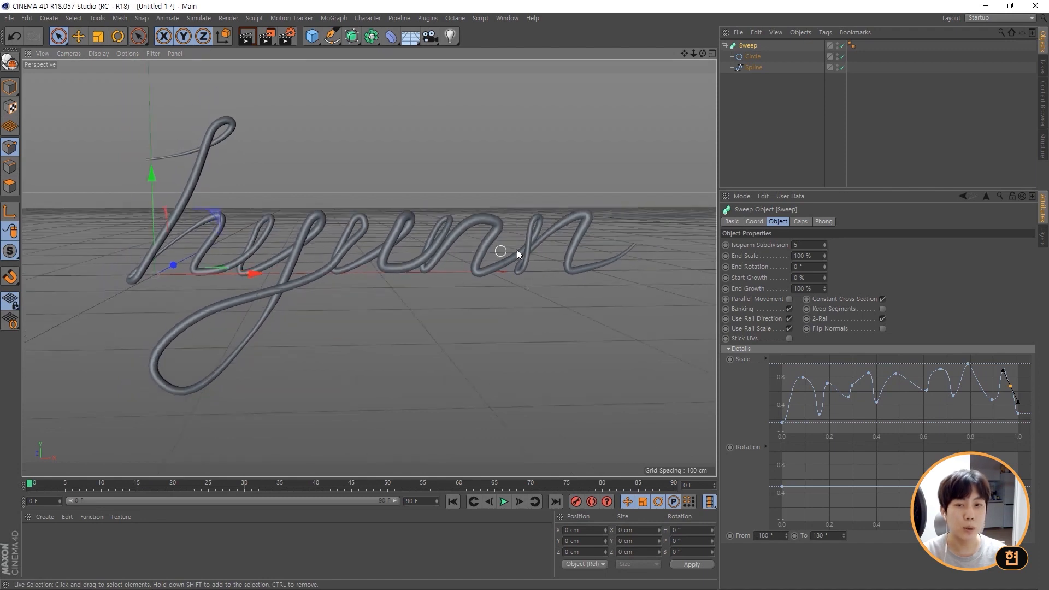
pyautogui.click(766, 87)
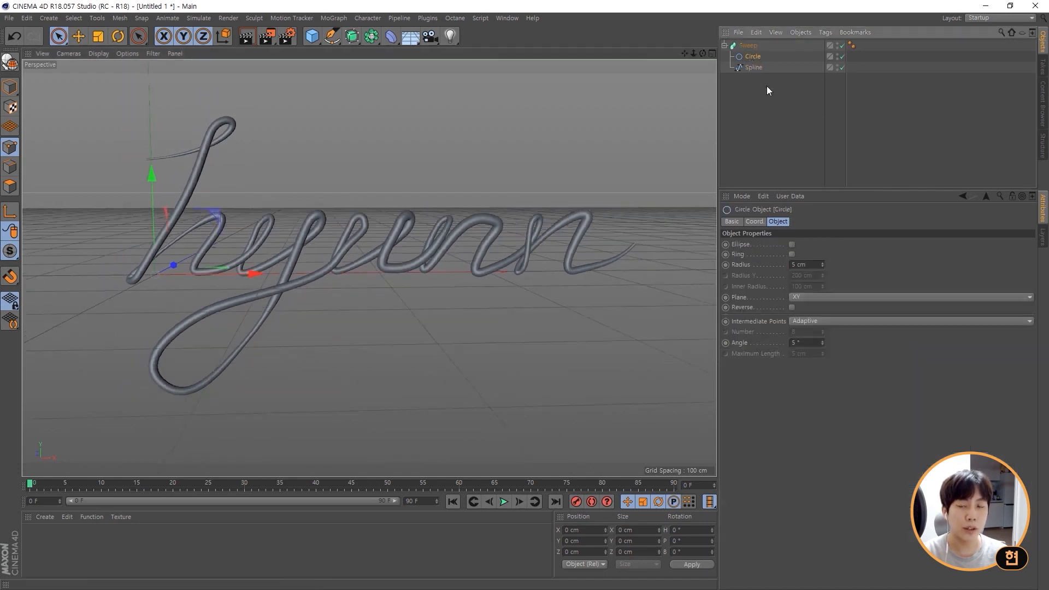
pyautogui.click(753, 57)
pyautogui.moveTo(823, 265); pyautogui.dragTo(823, 260)
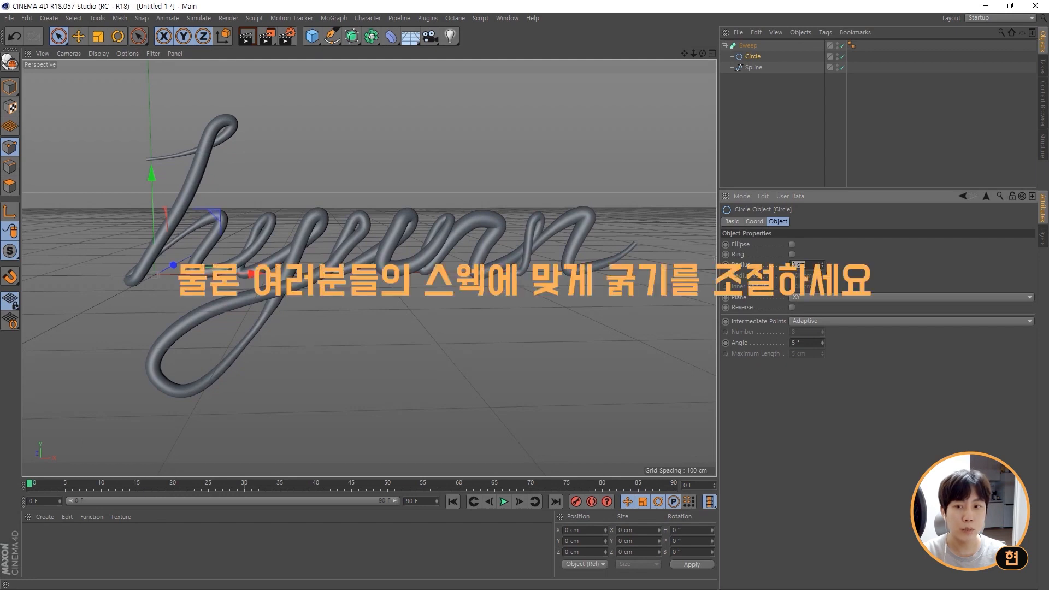
# Disable the Circle and shift the spline point where the stroke after the y crosses the next loop along Z.
pyautogui.keyDown('alt'); pyautogui.moveTo(471, 257); pyautogui.dragTo(361, 226); pyautogui.keyUp('alt')
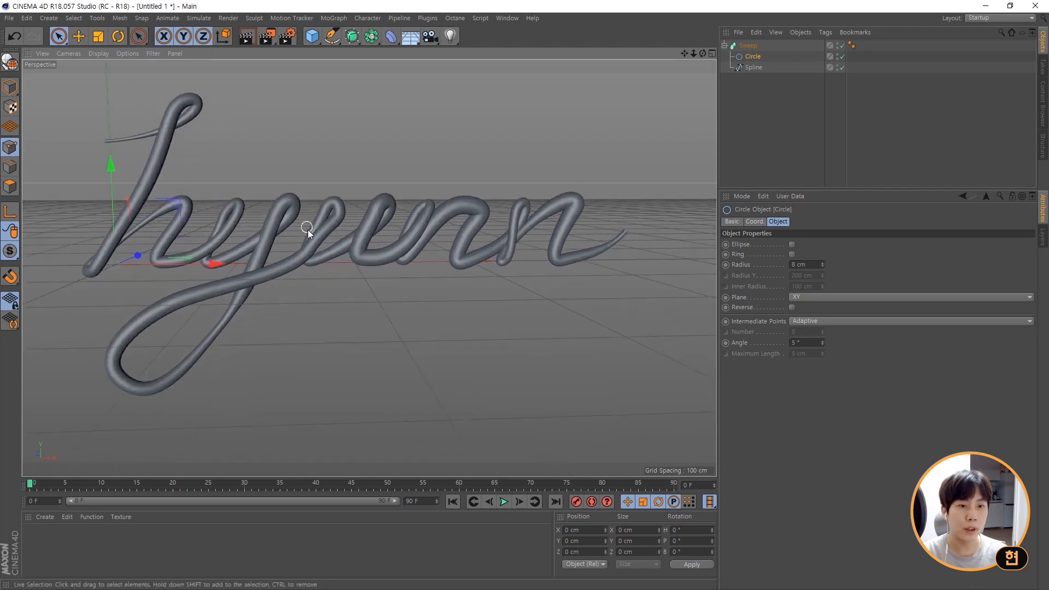
pyautogui.scroll(3, 327, 224)
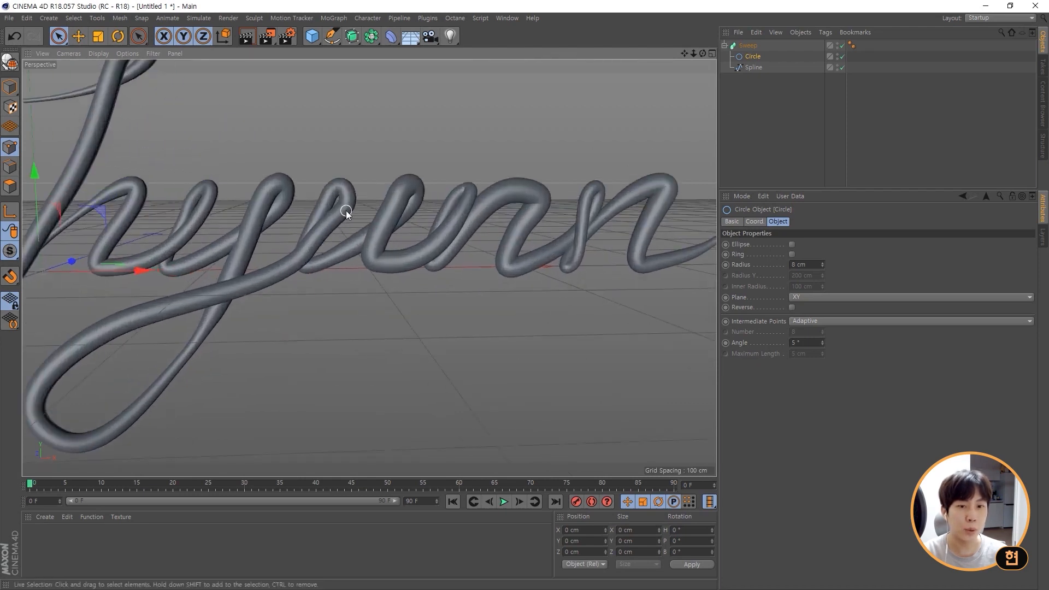
pyautogui.keyDown('alt'); pyautogui.moveTo(539, 235); pyautogui.dragTo(560, 249); pyautogui.keyUp('alt')
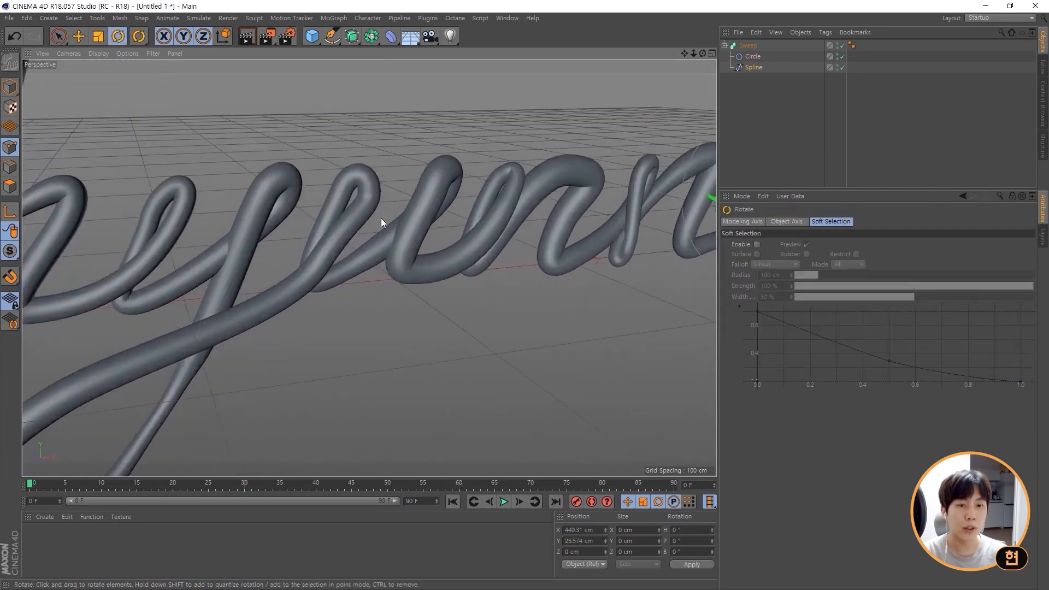
pyautogui.press('space')
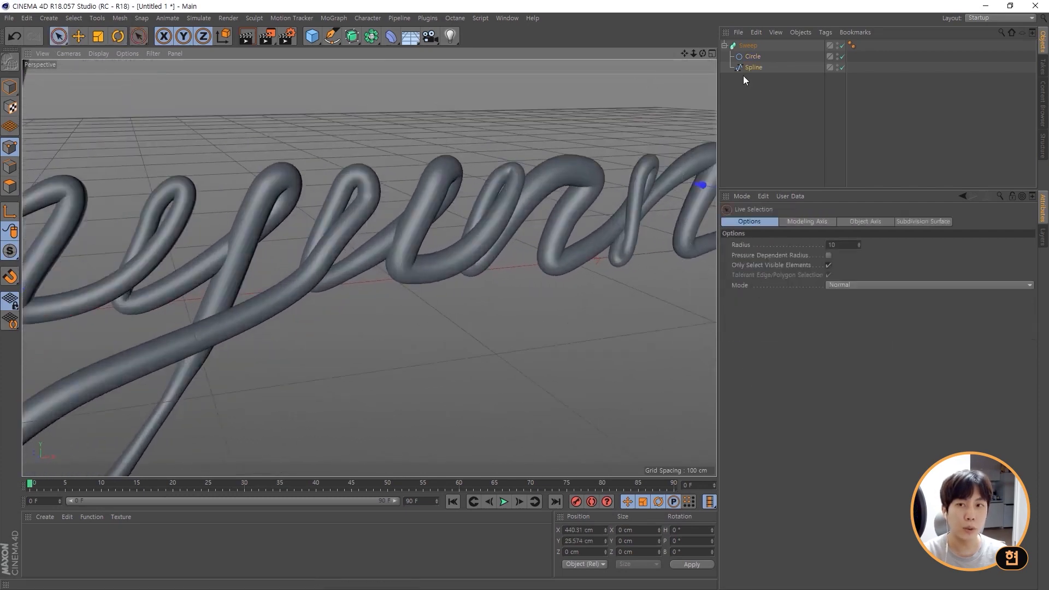
pyautogui.click(782, 116)
pyautogui.click(753, 68)
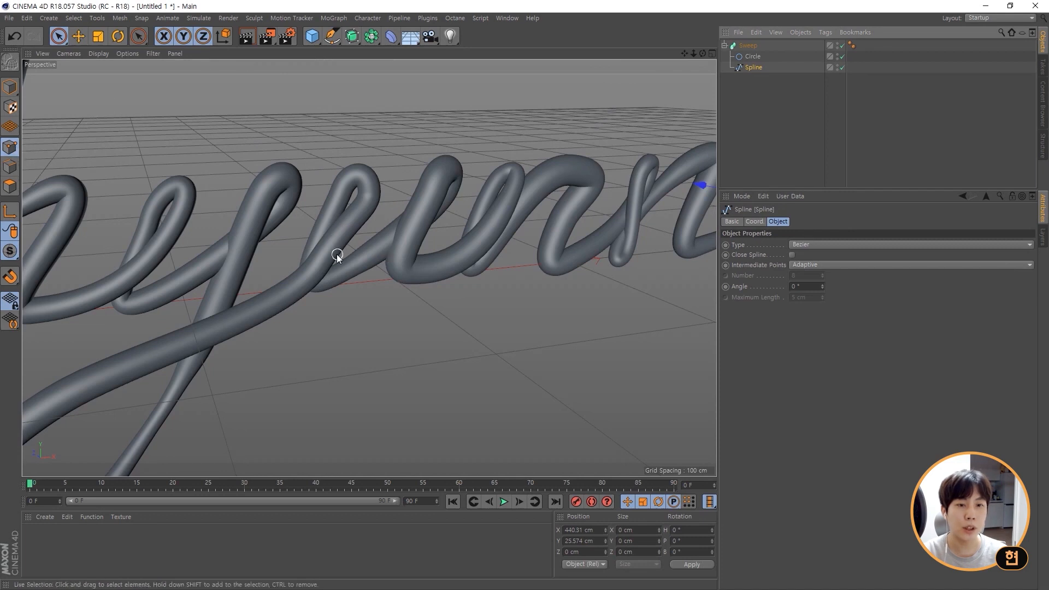
pyautogui.moveTo(336, 254); pyautogui.dragTo(294, 284)
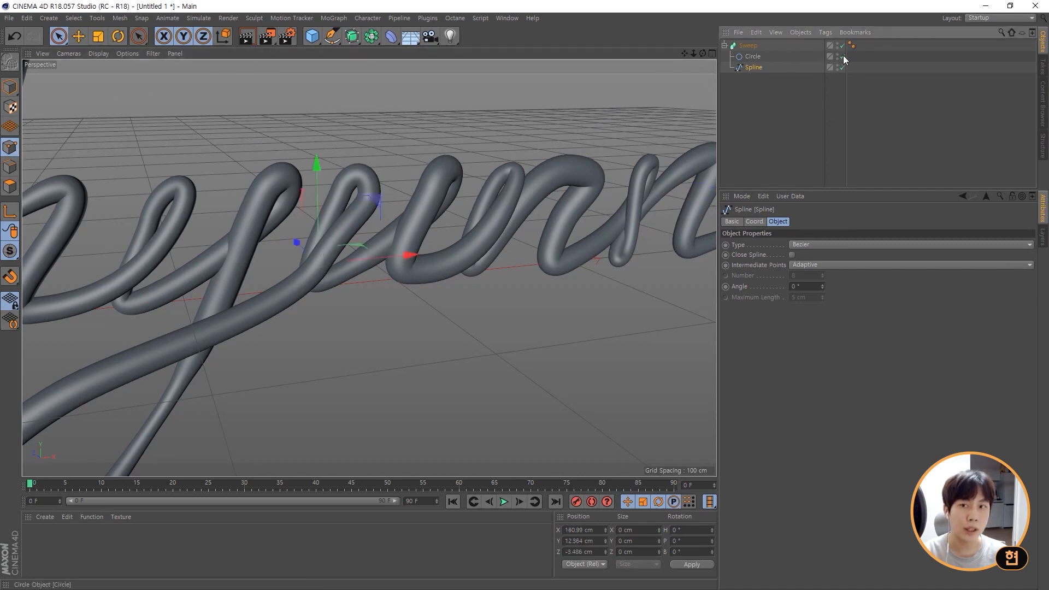
pyautogui.click(843, 57)
pyautogui.moveTo(302, 242); pyautogui.dragTo(240, 246)
# Move the spline point on the stroke leading up into the last n to about Z 11 cm.
pyautogui.press('r')
pyautogui.keyDown('alt'); pyautogui.moveTo(573, 250); pyautogui.dragTo(353, 232, button='middle'); pyautogui.keyUp('alt')
pyautogui.keyDown('alt'); pyautogui.moveTo(353, 232); pyautogui.dragTo(464, 240); pyautogui.keyUp('alt')
pyautogui.scroll(5, 506, 201)
pyautogui.press('space')
pyautogui.click(467, 158)
pyautogui.keyDown('alt'); pyautogui.moveTo(465, 171); pyautogui.dragTo(425, 236); pyautogui.keyUp('alt')
pyautogui.click(463, 164)
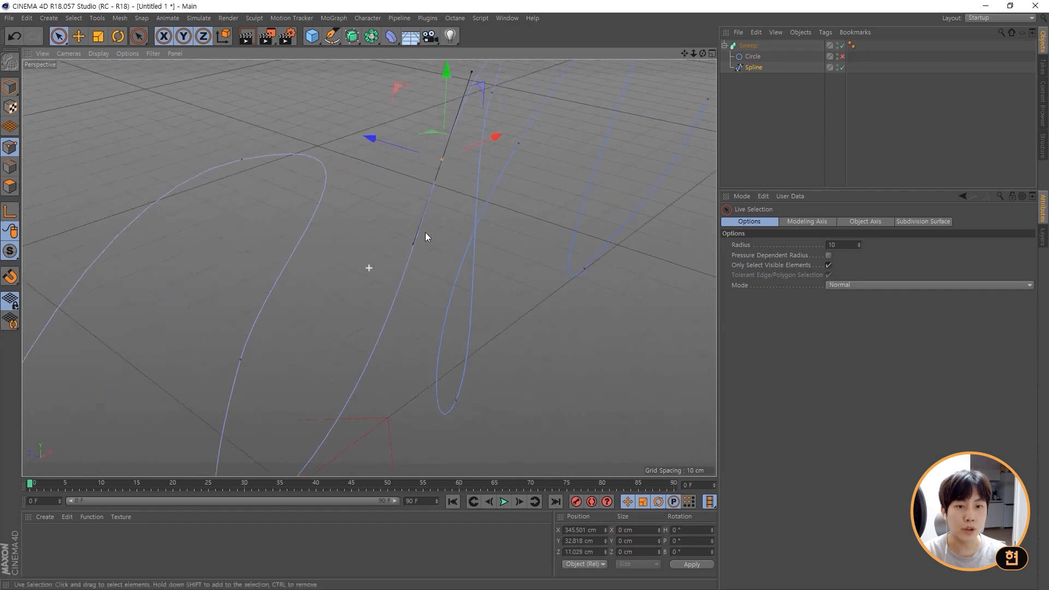
# Move the last n's stem-bottom point to about Z -16.5 cm and the next upstroke's point to about Z 18.4 cm.
pyautogui.click(454, 401)
pyautogui.keyDown('alt'); pyautogui.moveTo(453, 399); pyautogui.dragTo(352, 349); pyautogui.keyUp('alt')
pyautogui.click(617, 193)
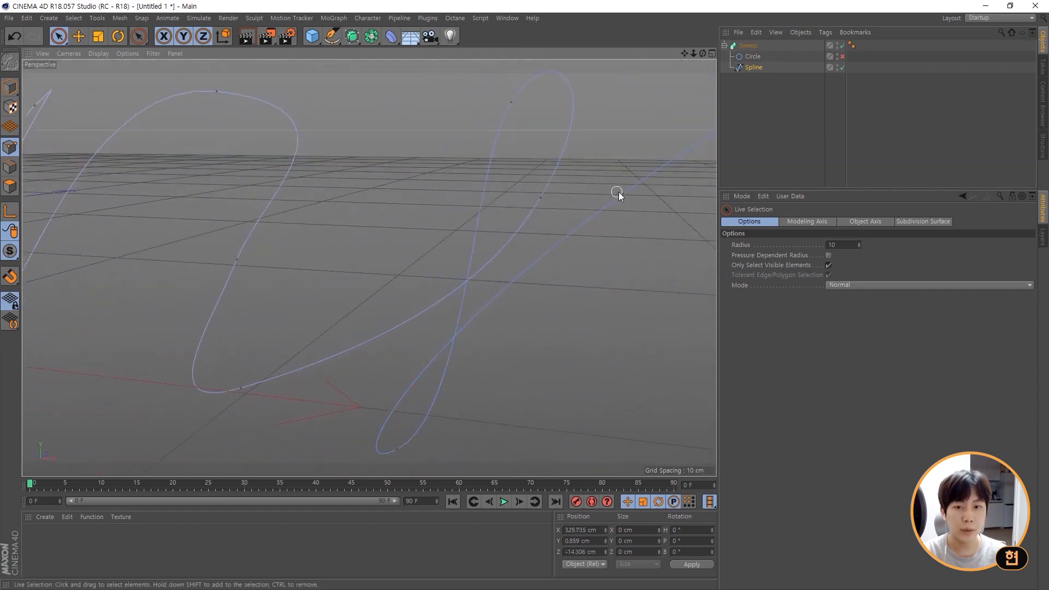
pyautogui.click(619, 192)
pyautogui.moveTo(627, 153); pyautogui.dragTo(337, 327)
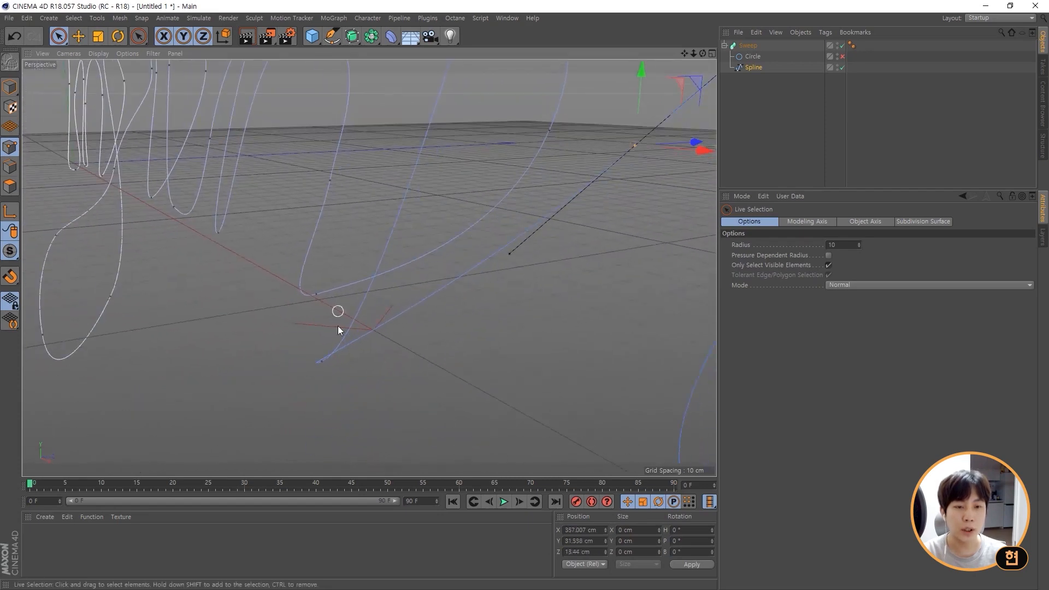
pyautogui.click(320, 363)
pyautogui.moveTo(401, 339); pyautogui.dragTo(528, 233)
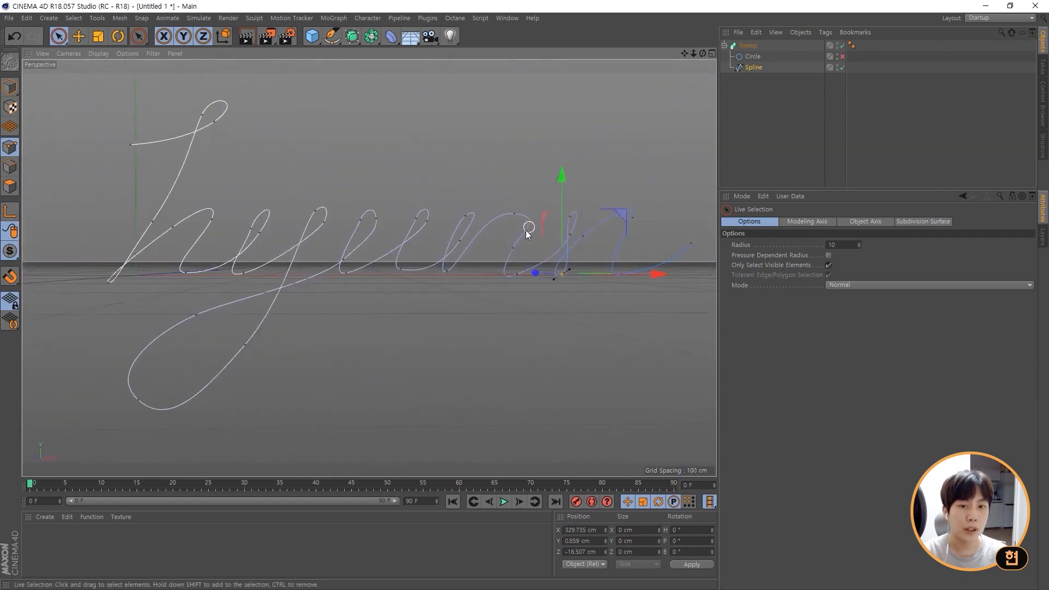
# Re-enable the Circle, clear the selection and review the separated strokes across the whole lettering.
pyautogui.keyDown('alt'); pyautogui.moveTo(526, 231); pyautogui.dragTo(502, 253, button='middle'); pyautogui.keyUp('alt')
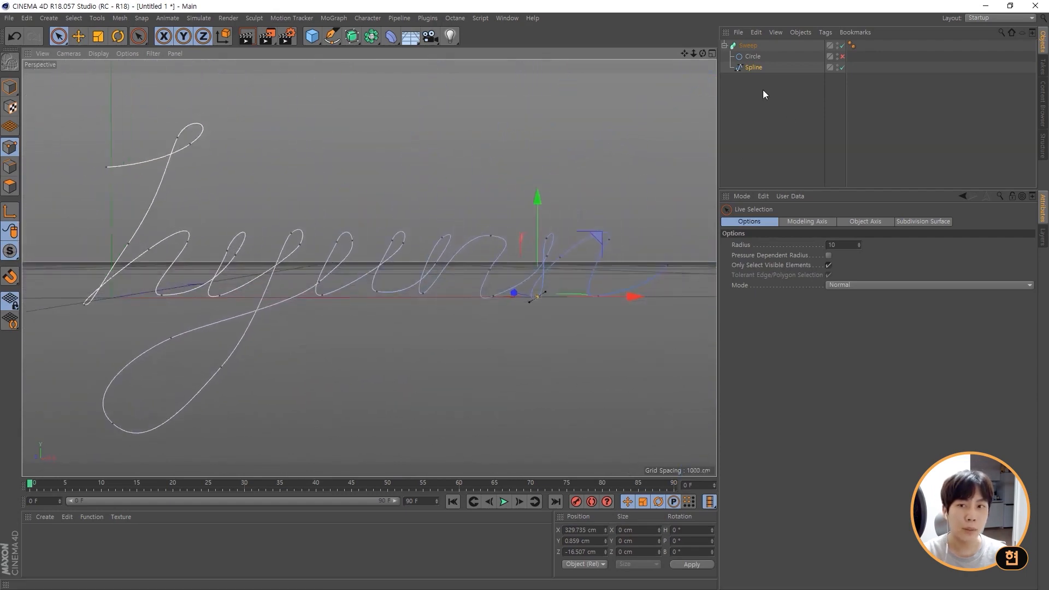
pyautogui.click(841, 56)
pyautogui.click(876, 110)
pyautogui.scroll(-3, 490, 258)
pyautogui.keyDown('alt'); pyautogui.moveTo(490, 258); pyautogui.dragTo(460, 257, button='middle'); pyautogui.keyUp('alt')
pyautogui.keyDown('alt'); pyautogui.moveTo(460, 257); pyautogui.dragTo(468, 255); pyautogui.keyUp('alt')
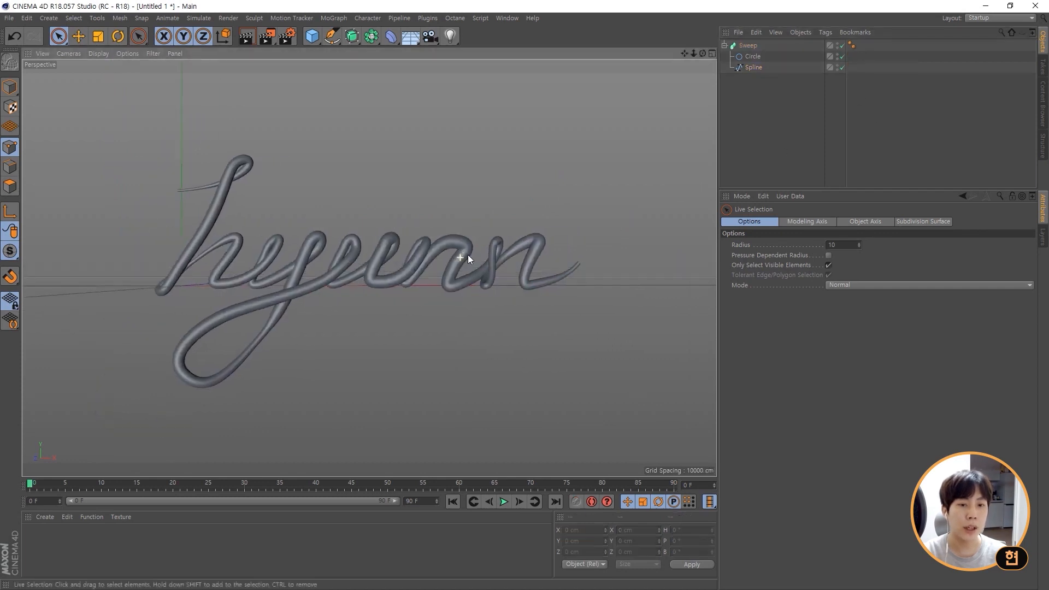
pyautogui.keyDown('alt'); pyautogui.moveTo(402, 255); pyautogui.dragTo(412, 256); pyautogui.keyUp('alt')
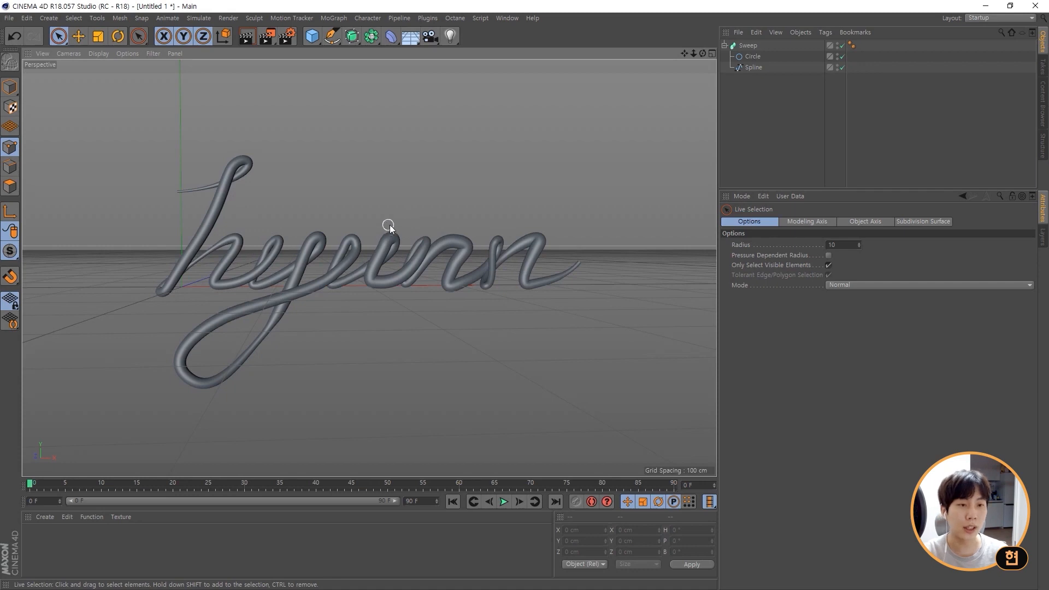
# Set the Sweep's End Growth to 0% and keyframe it at frame 0.
pyautogui.click(749, 47)
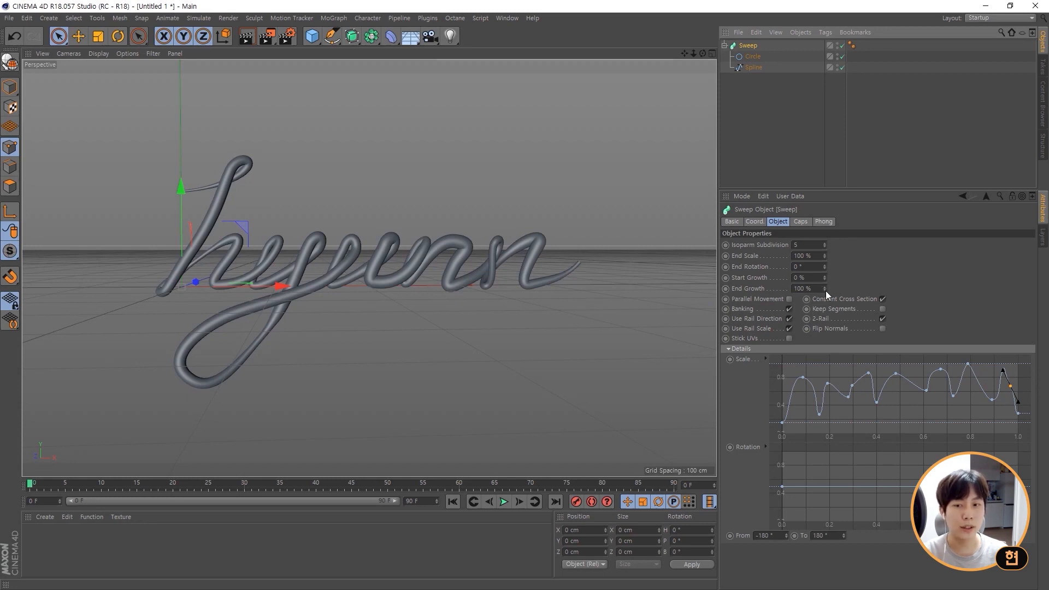
pyautogui.moveTo(825, 291)
pyautogui.mouseDown()
pyautogui.moveTo(771, 291)
pyautogui.moveTo(813, 291)
pyautogui.mouseUp()
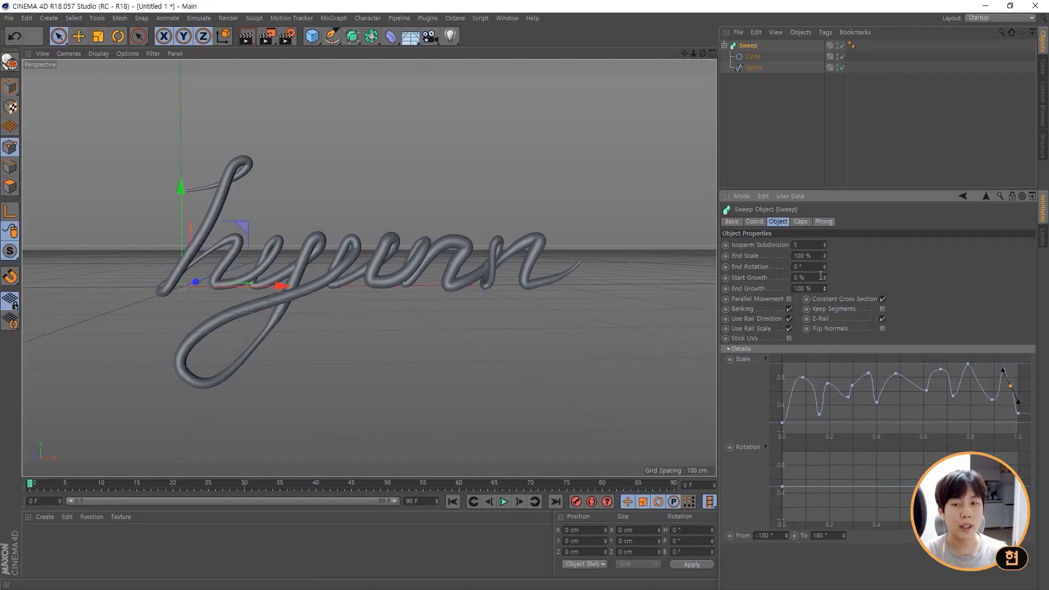
pyautogui.click(44, 484)
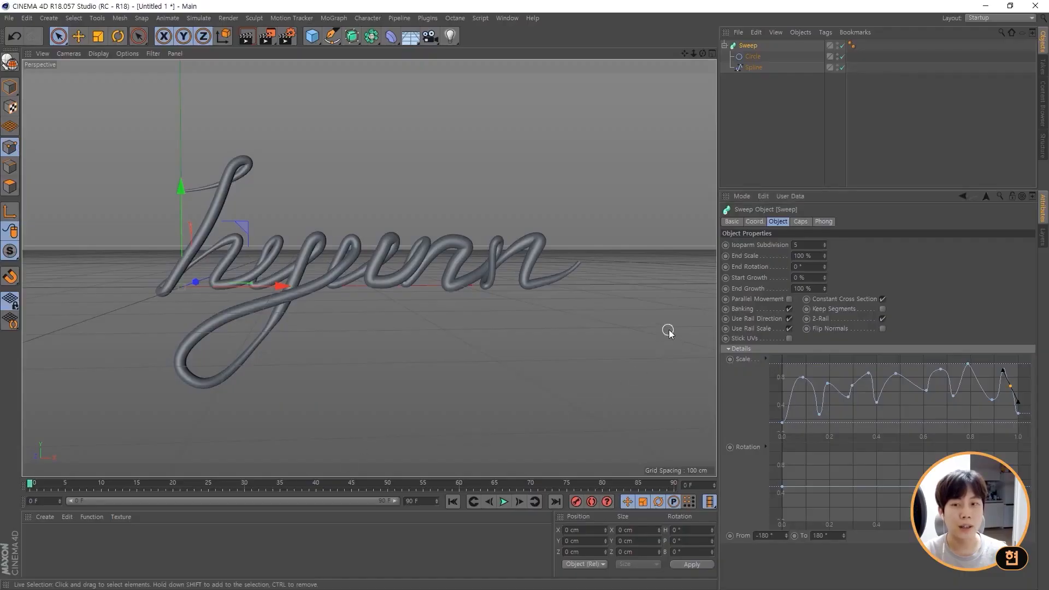
pyautogui.click(814, 289)
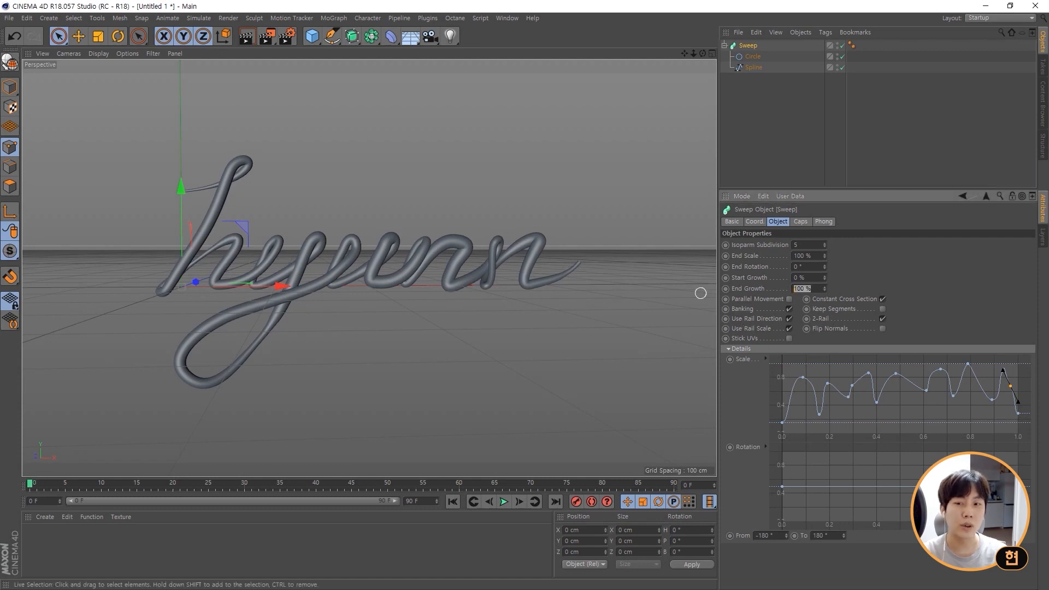
pyautogui.write('0')
pyautogui.press('Return')
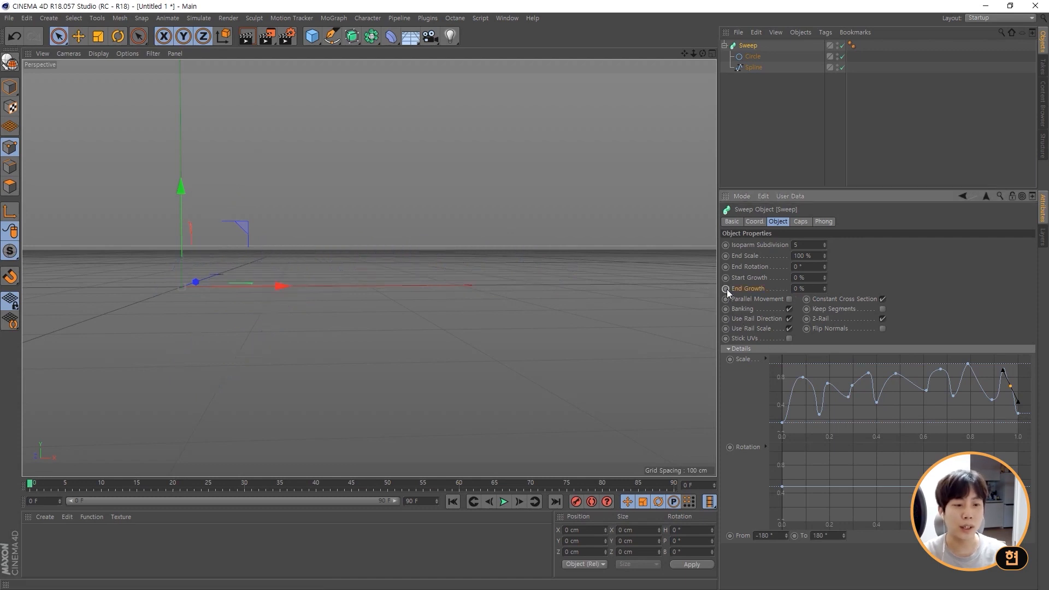
pyautogui.keyDown('ctrl'); pyautogui.click(726, 289); pyautogui.keyUp('ctrl')
# Keyframe the Sweep's End Growth at 100% on frame 90.
pyautogui.click(45, 484)
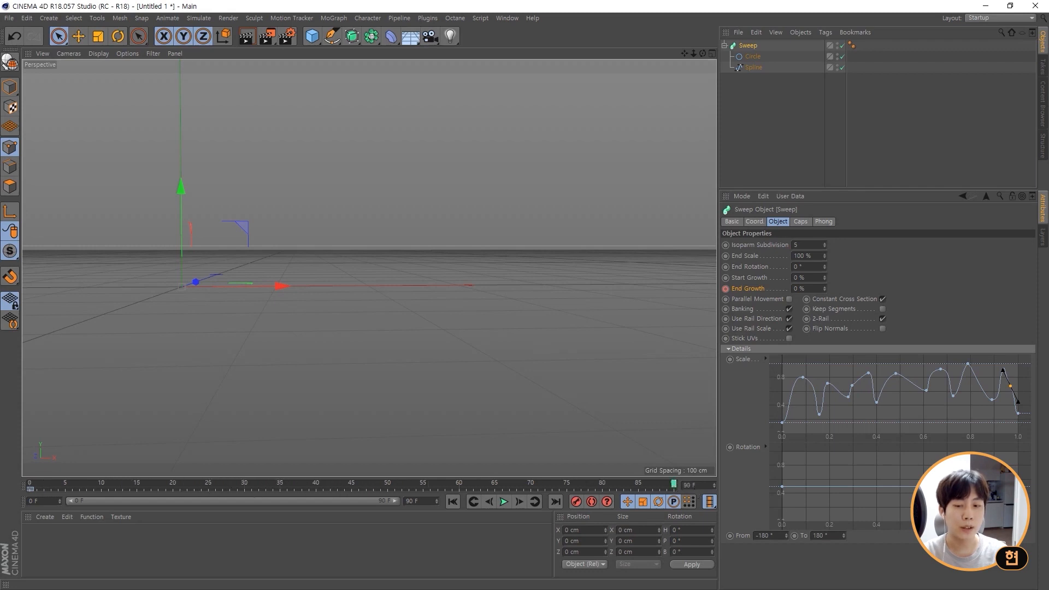
pyautogui.click(811, 289)
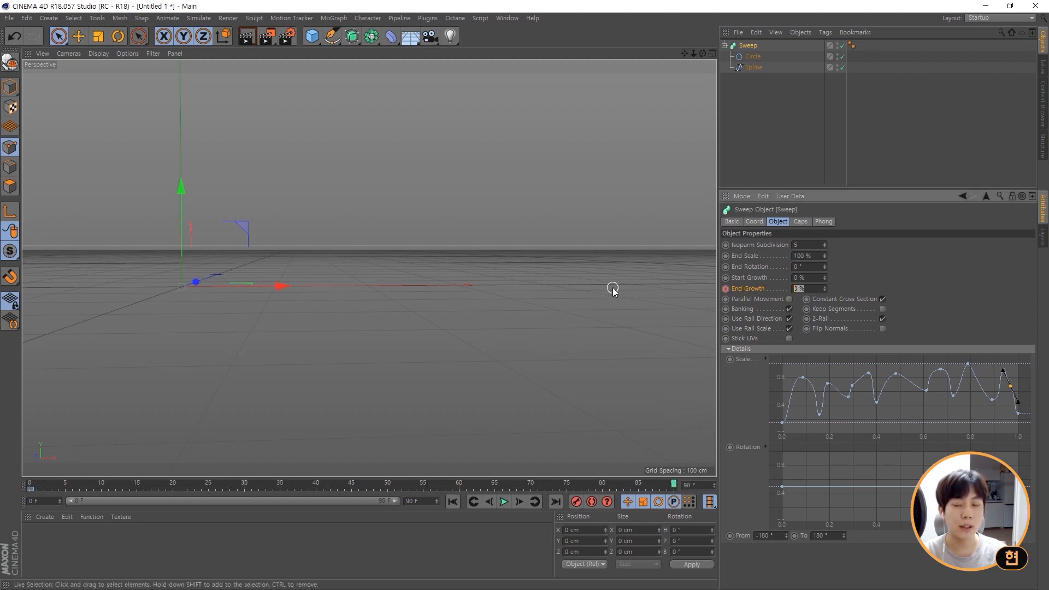
pyautogui.press('Return')
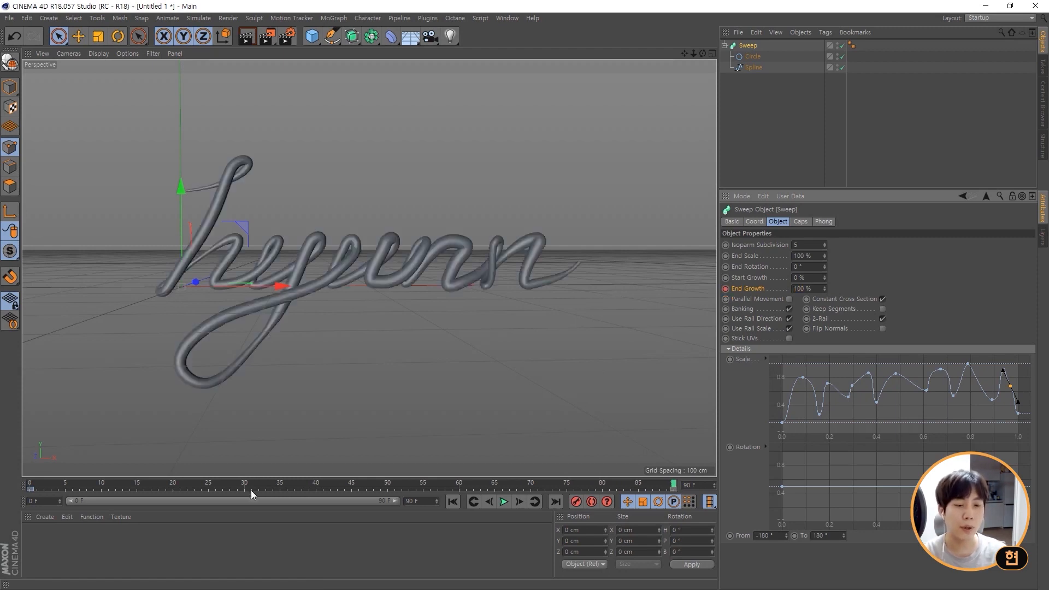
# Play the write-on animation, stop it early in the h, and examine the growing stroke's end up close.
pyautogui.click(505, 502)
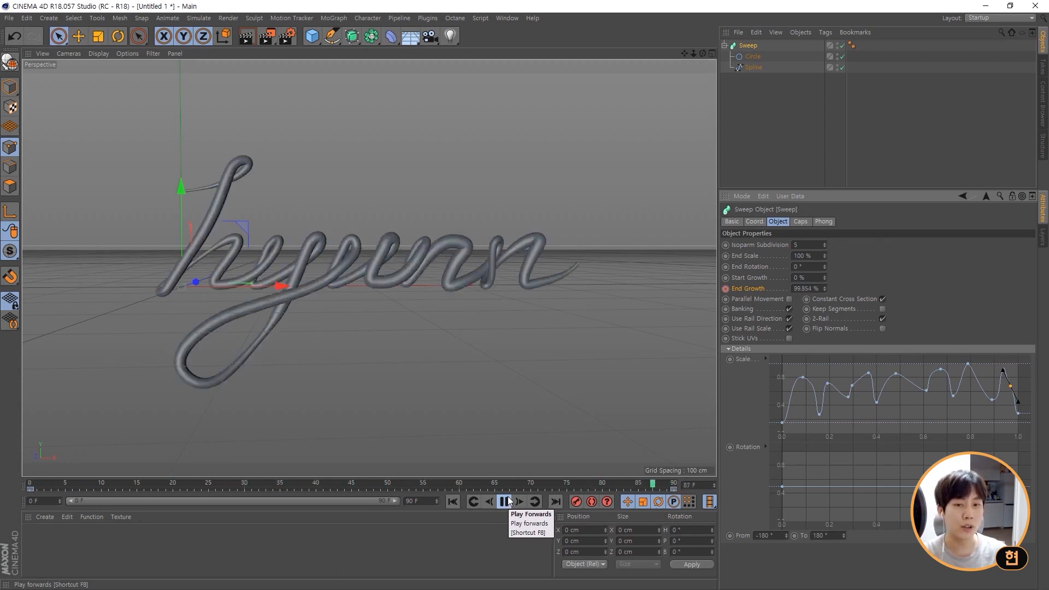
pyautogui.click(505, 501)
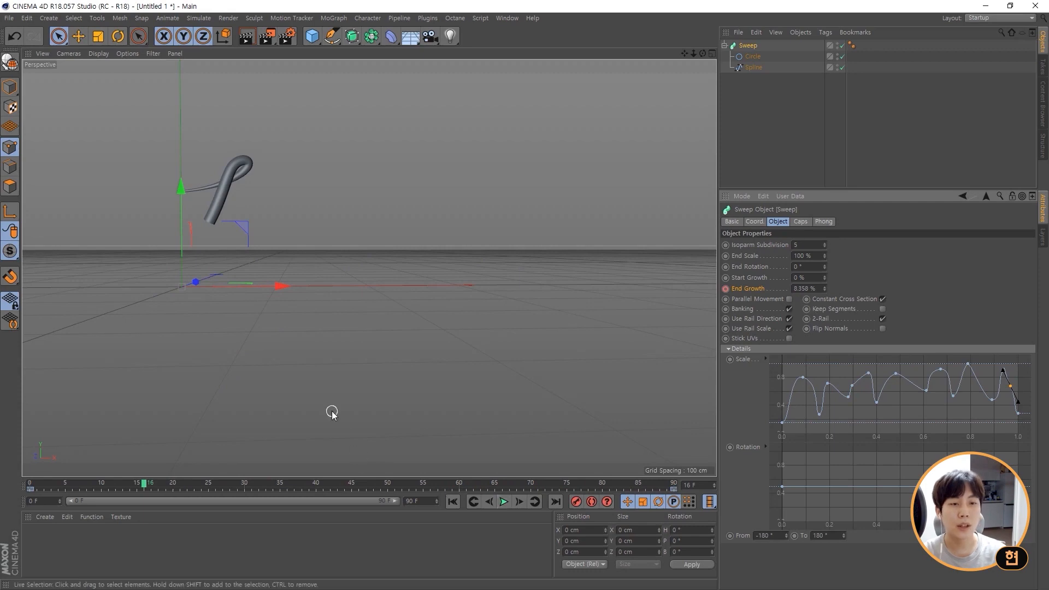
pyautogui.scroll(6, 211, 219)
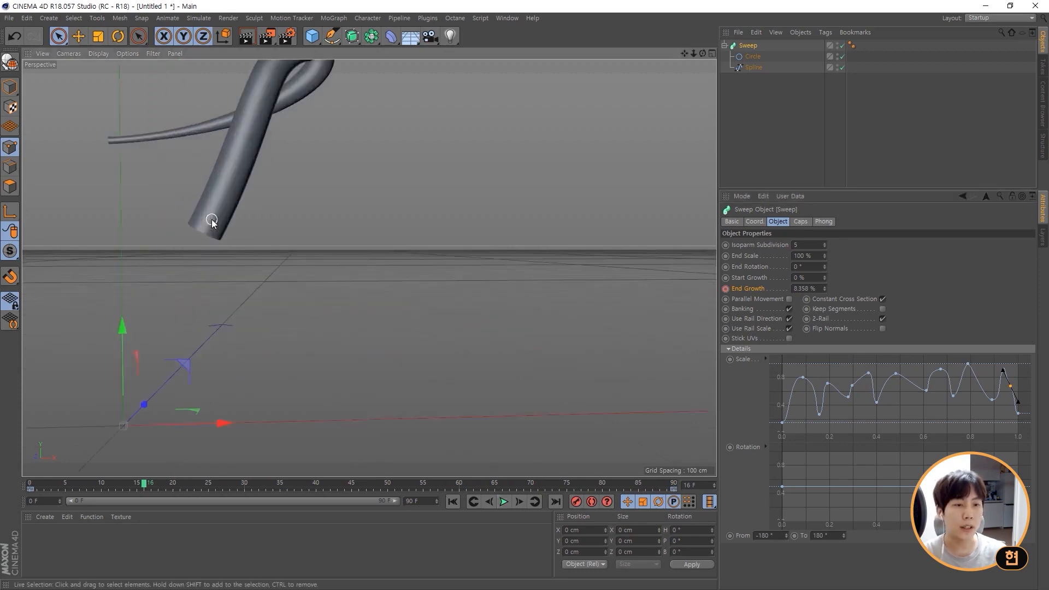
pyautogui.scroll(6, 259, 195)
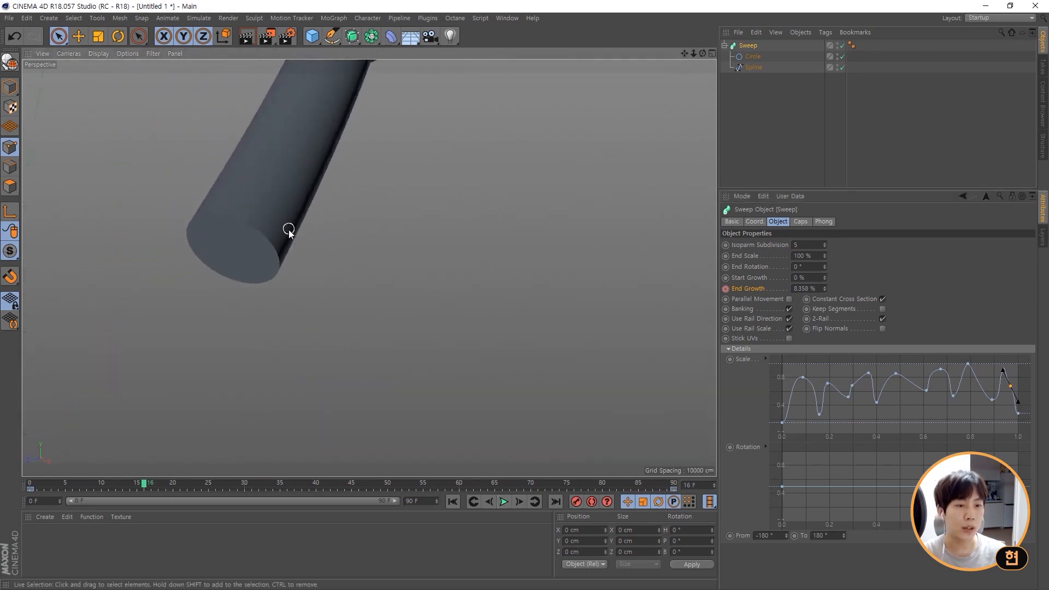
pyautogui.scroll(-3, 232, 195)
pyautogui.scroll(3, 259, 233)
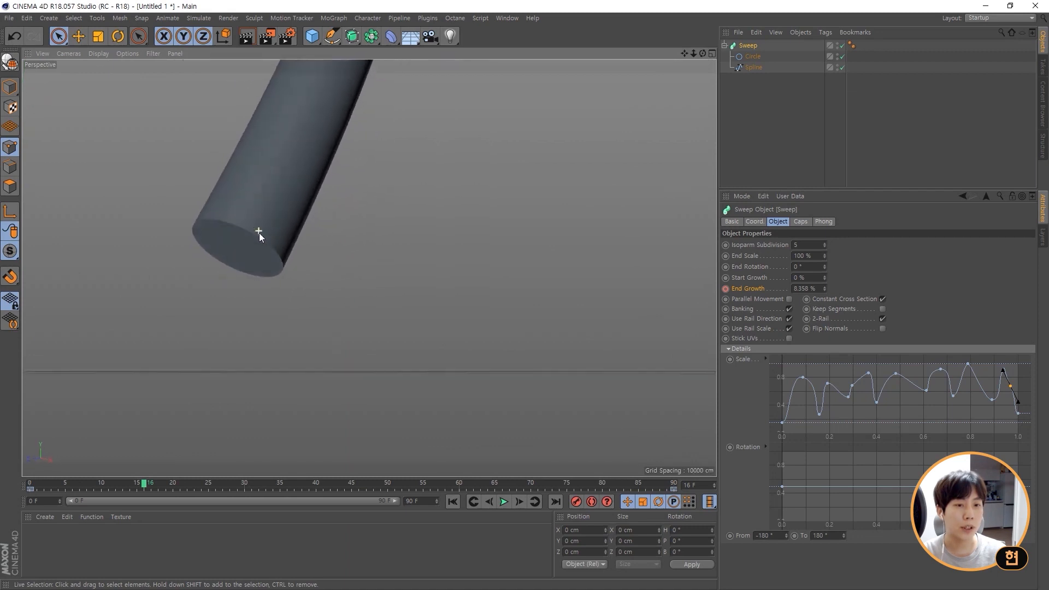
pyautogui.scroll(-3, 267, 222)
pyautogui.scroll(-3, 268, 223)
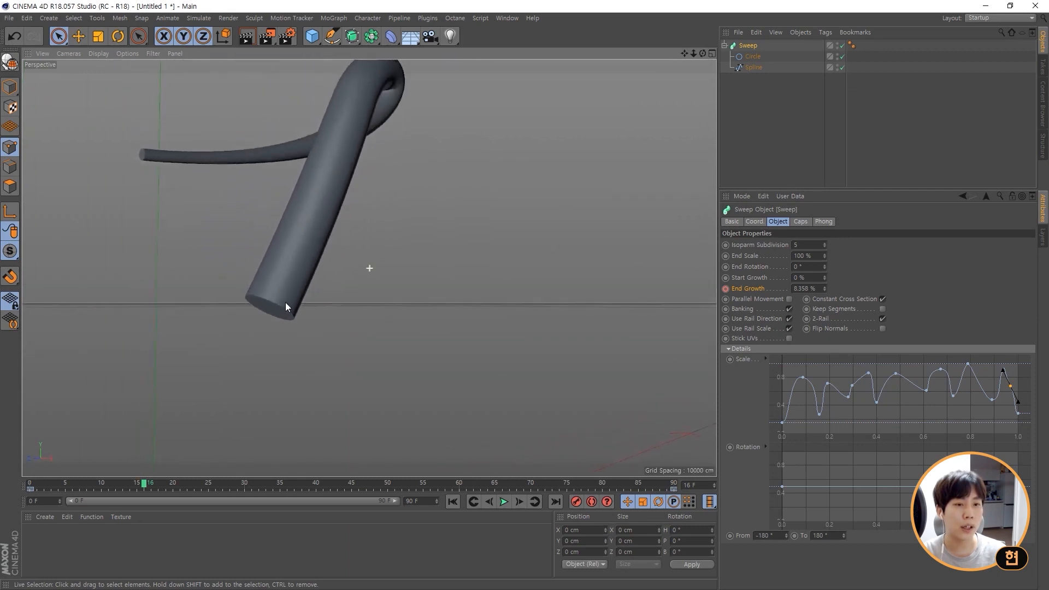
pyautogui.moveTo(293, 266)
pyautogui.keyDown('alt'); pyautogui.mouseDown()
pyautogui.moveTo(277, 284)
pyautogui.moveTo(288, 234)
pyautogui.moveTo(283, 302)
pyautogui.moveTo(304, 283)
pyautogui.moveTo(263, 306)
pyautogui.moveTo(260, 297)
pyautogui.moveTo(305, 273)
pyautogui.moveTo(290, 272)
pyautogui.mouseUp(); pyautogui.keyUp('alt')
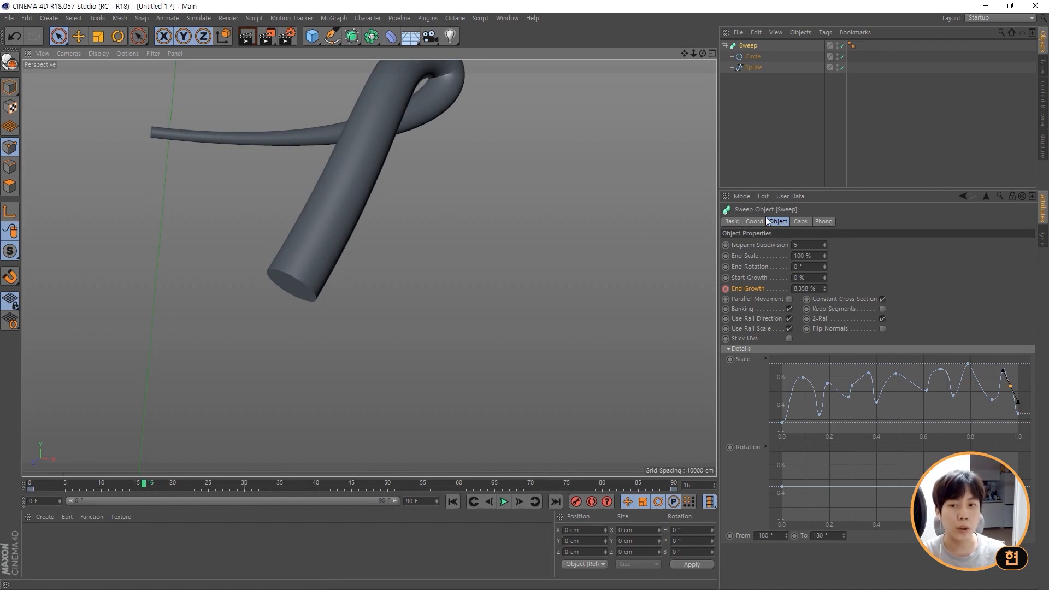
# Set both the start and end caps of the Sweep to Fillet Cap.
pyautogui.click(799, 223)
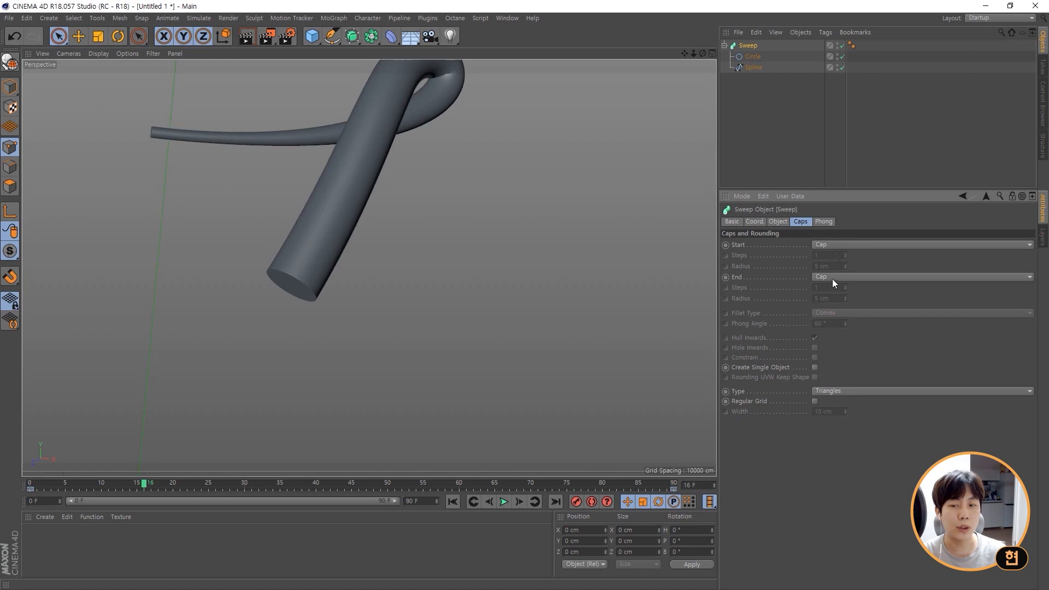
pyautogui.keyDown('alt'); pyautogui.moveTo(374, 181); pyautogui.dragTo(469, 210, button='middle'); pyautogui.keyUp('alt')
pyautogui.click(862, 244)
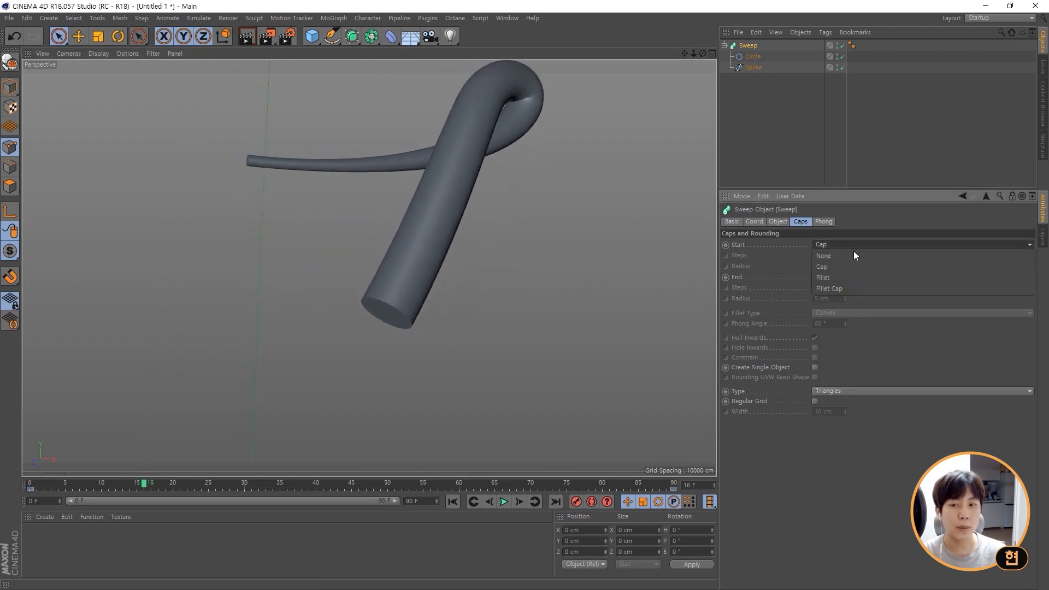
pyautogui.click(851, 286)
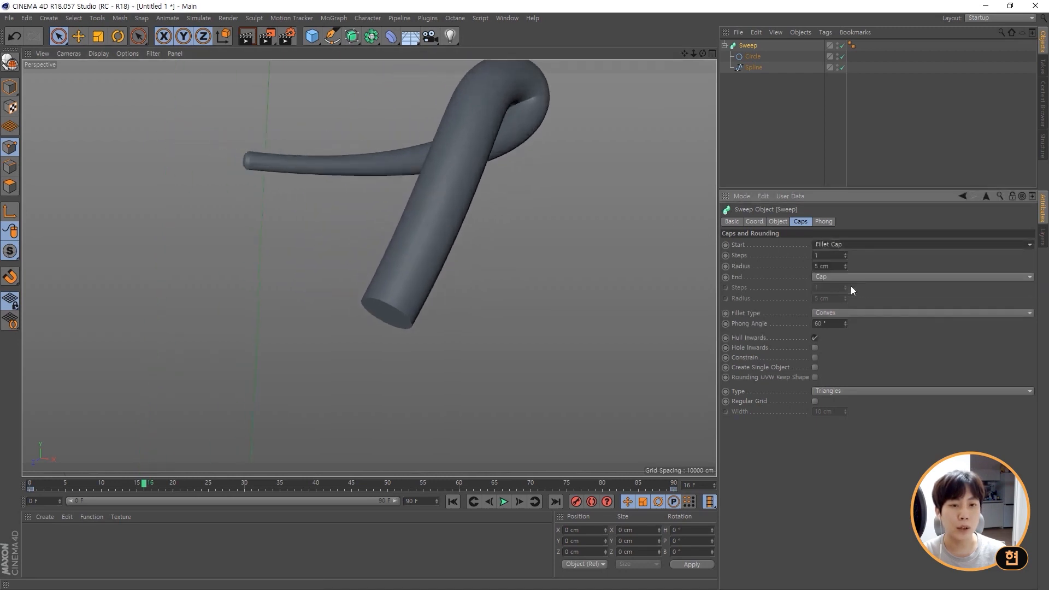
pyautogui.click(850, 278)
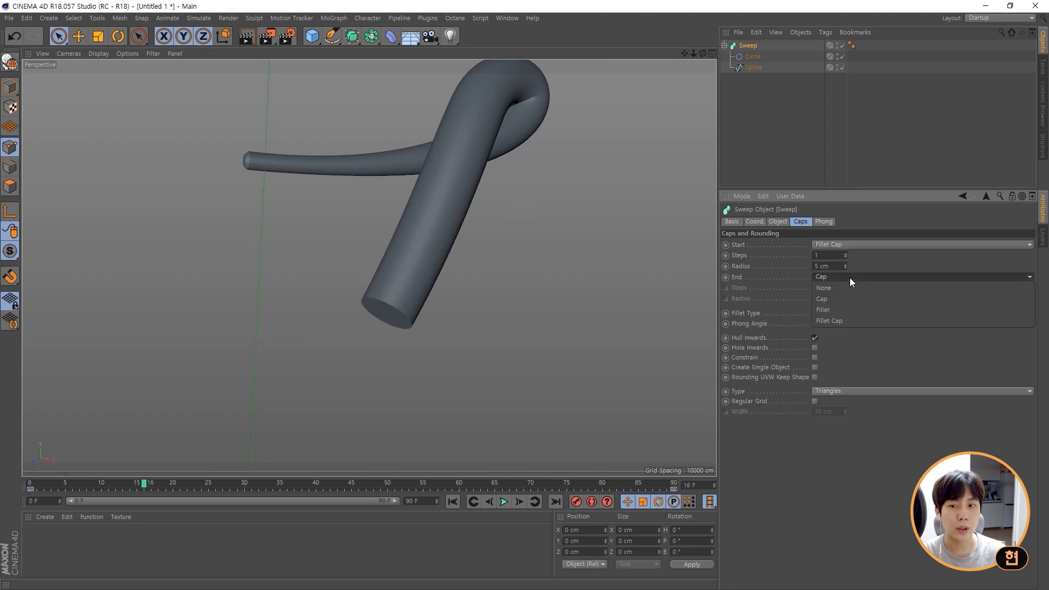
pyautogui.click(845, 320)
pyautogui.scroll(-2, 377, 297)
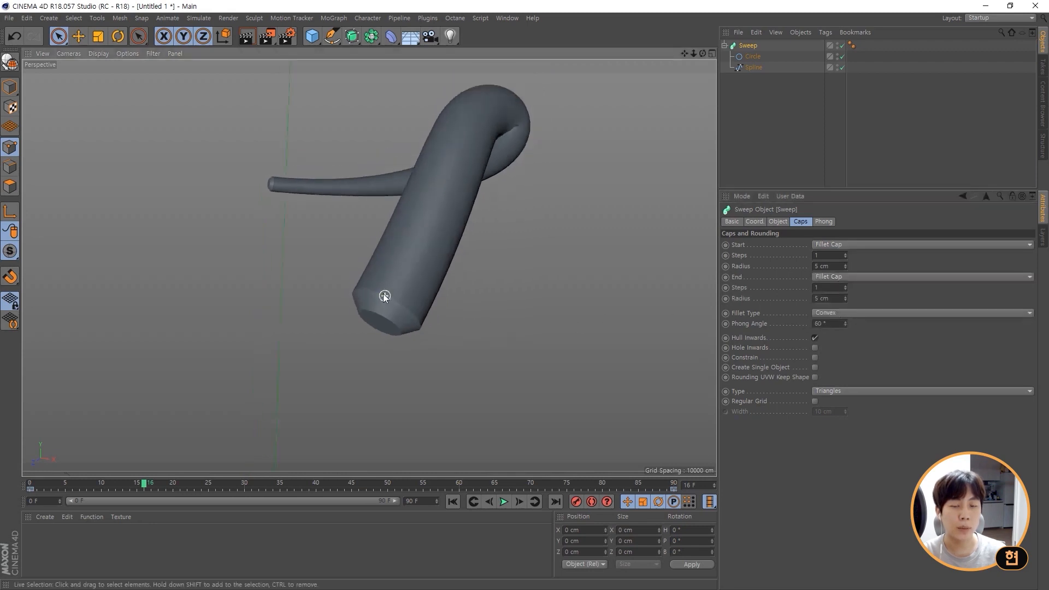
# Round the Sweep's start cap by setting its fillet steps to 6.
pyautogui.scroll(3, 302, 226)
pyautogui.scroll(2, 245, 157)
pyautogui.scroll(-2, 230, 153)
pyautogui.scroll(3, 224, 152)
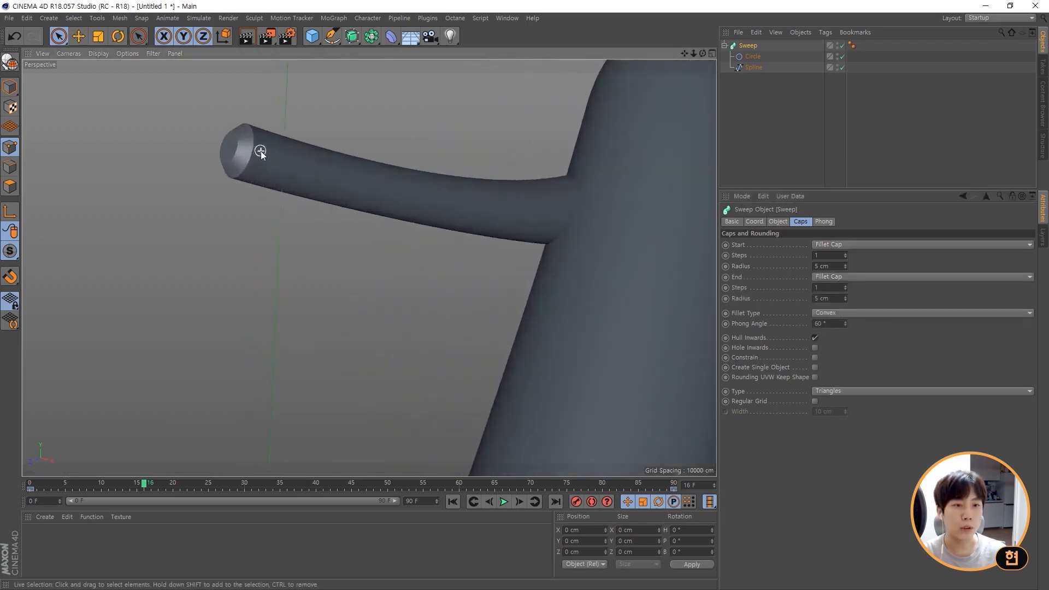
pyautogui.scroll(-1, 260, 153)
pyautogui.keyDown('alt'); pyautogui.moveTo(274, 162); pyautogui.dragTo(304, 173, button='middle'); pyautogui.keyUp('alt')
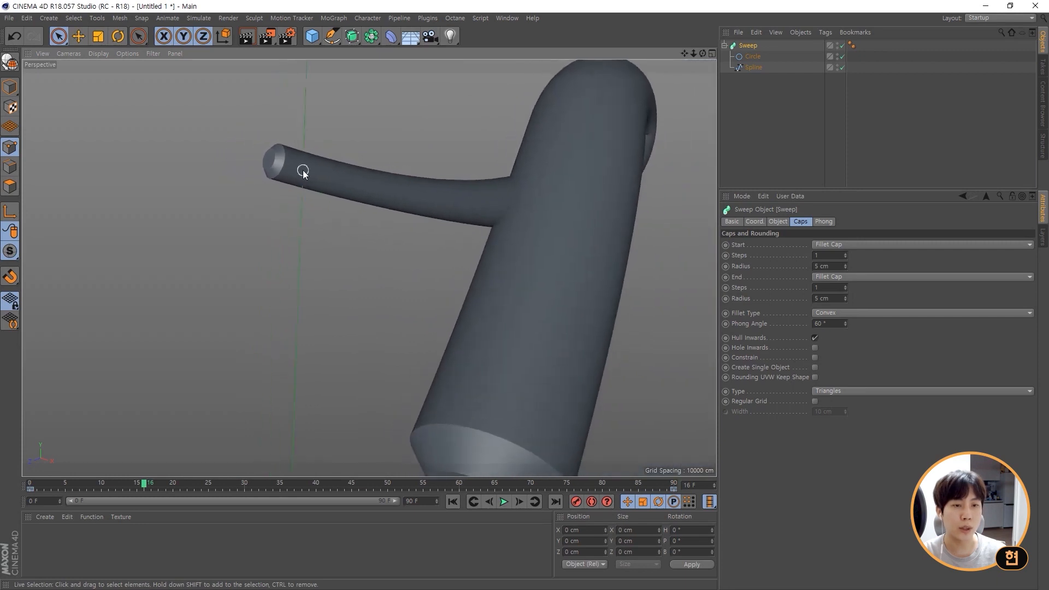
pyautogui.keyDown('alt'); pyautogui.moveTo(275, 162); pyautogui.dragTo(253, 155); pyautogui.keyUp('alt')
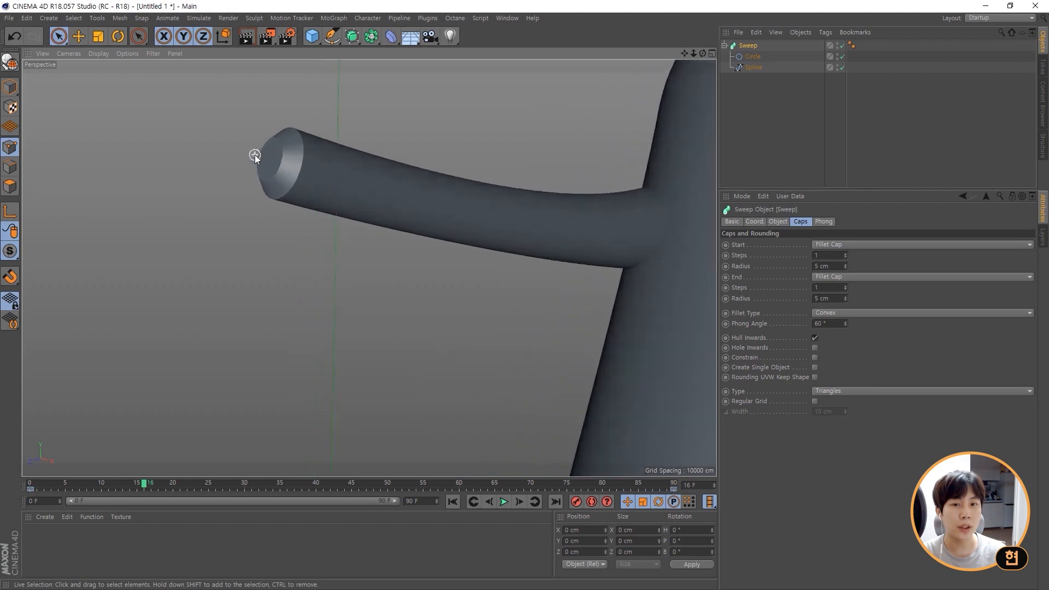
pyautogui.moveTo(844, 254); pyautogui.dragTo(845, 251)
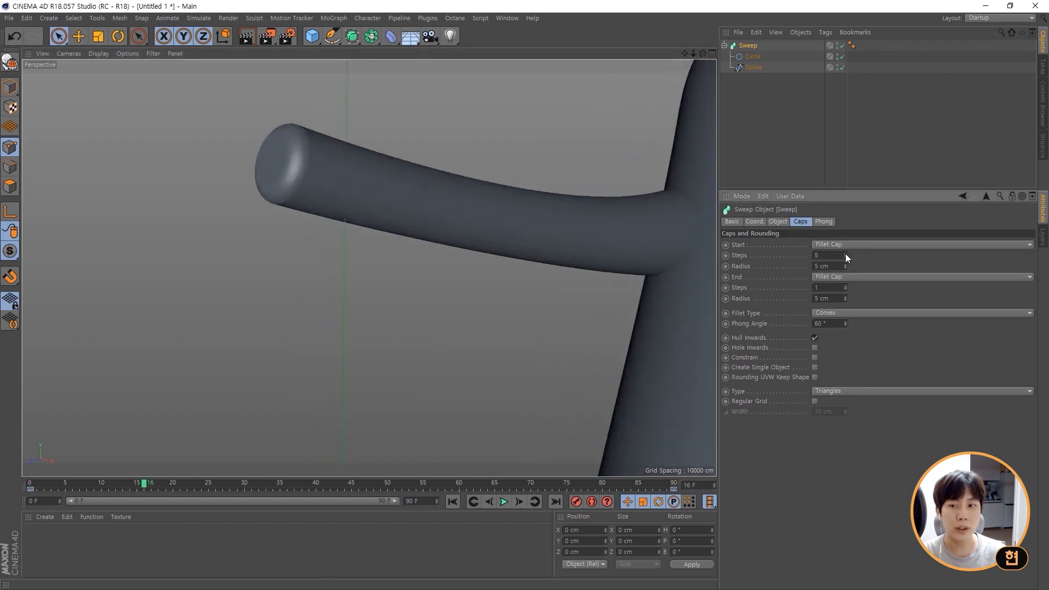
# Round the Sweep's end cap by setting its fillet steps to 6.
pyautogui.keyDown('alt'); pyautogui.moveTo(586, 293); pyautogui.dragTo(443, 211, button='middle'); pyautogui.keyUp('alt')
pyautogui.scroll(-5, 443, 211)
pyautogui.keyDown('alt'); pyautogui.moveTo(494, 302); pyautogui.dragTo(398, 246, button='middle'); pyautogui.keyUp('alt')
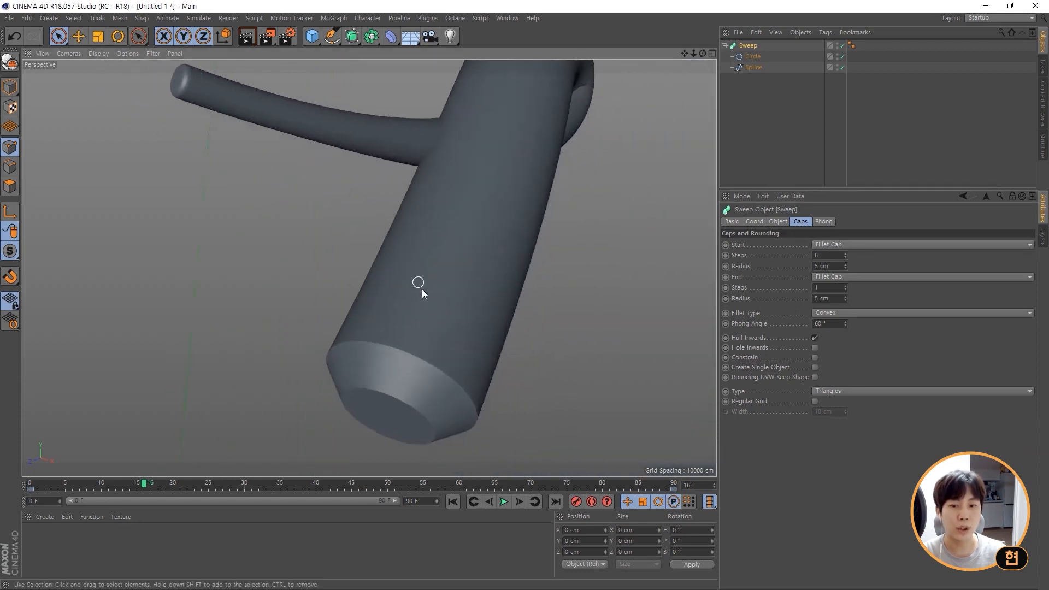
pyautogui.moveTo(848, 286); pyautogui.dragTo(846, 285)
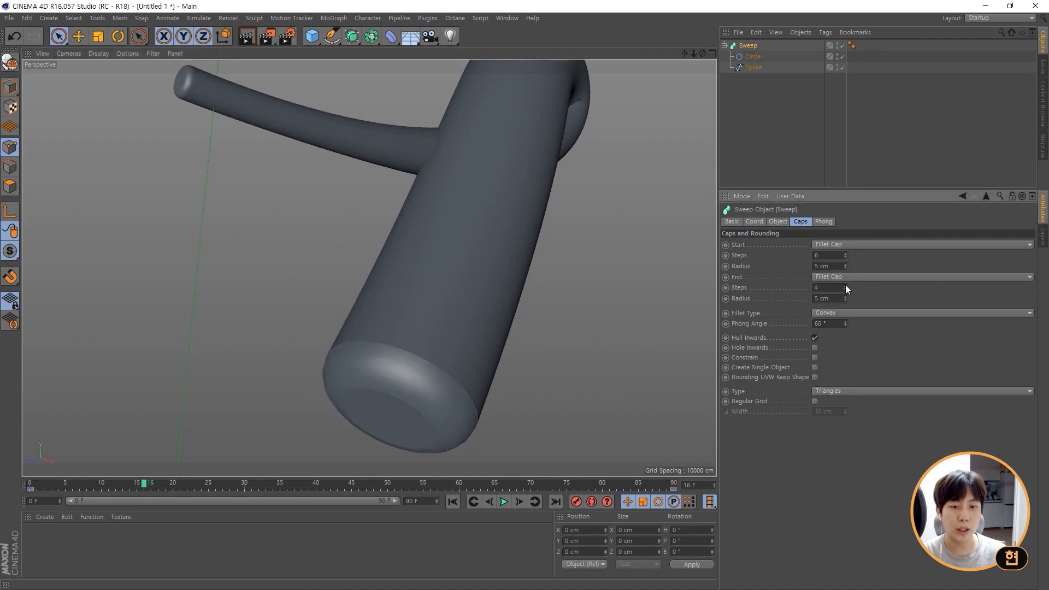
# Enable Constrain on the Sweep's caps so the fillets stay within the stroke's thickness.
pyautogui.keyDown('alt'); pyautogui.moveTo(460, 321); pyautogui.dragTo(519, 176); pyautogui.keyUp('alt')
pyautogui.scroll(-3, 480, 274)
pyautogui.keyDown('alt'); pyautogui.moveTo(483, 274); pyautogui.dragTo(504, 262); pyautogui.keyUp('alt')
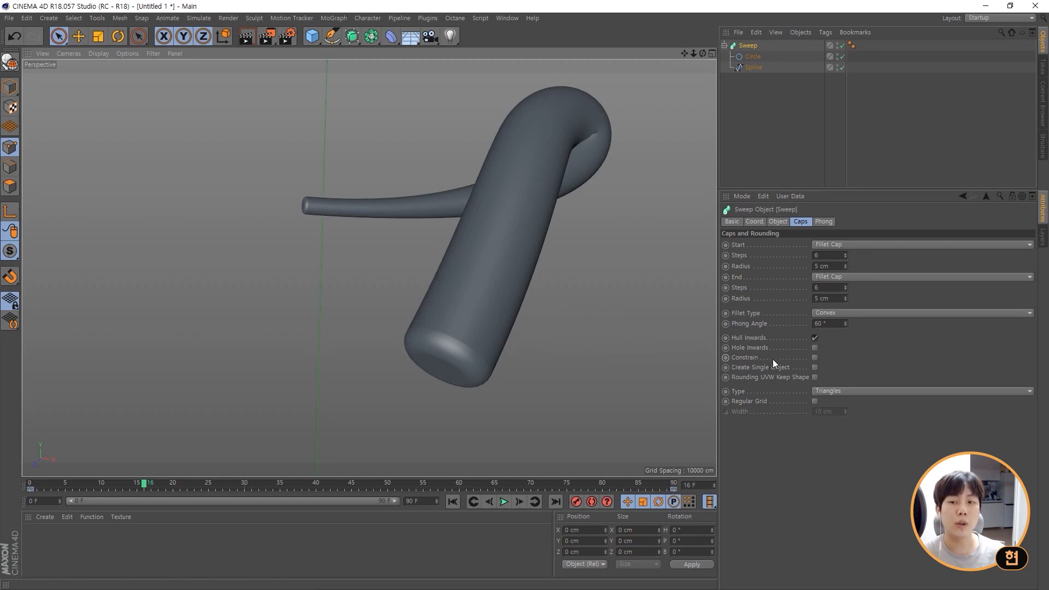
pyautogui.click(814, 358)
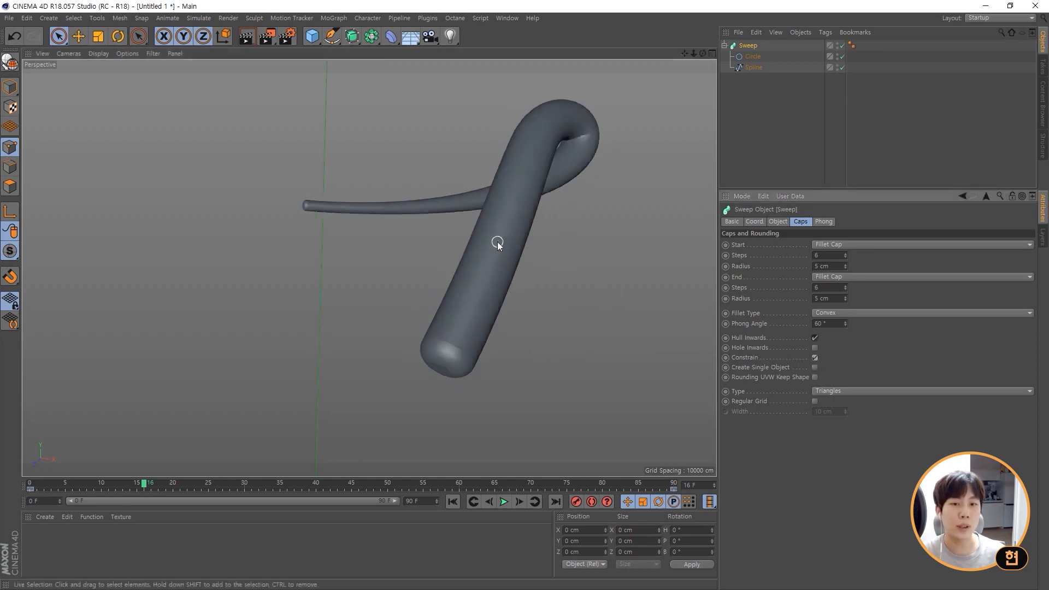
pyautogui.keyDown('alt'); pyautogui.moveTo(497, 242); pyautogui.dragTo(299, 236); pyautogui.keyUp('alt')
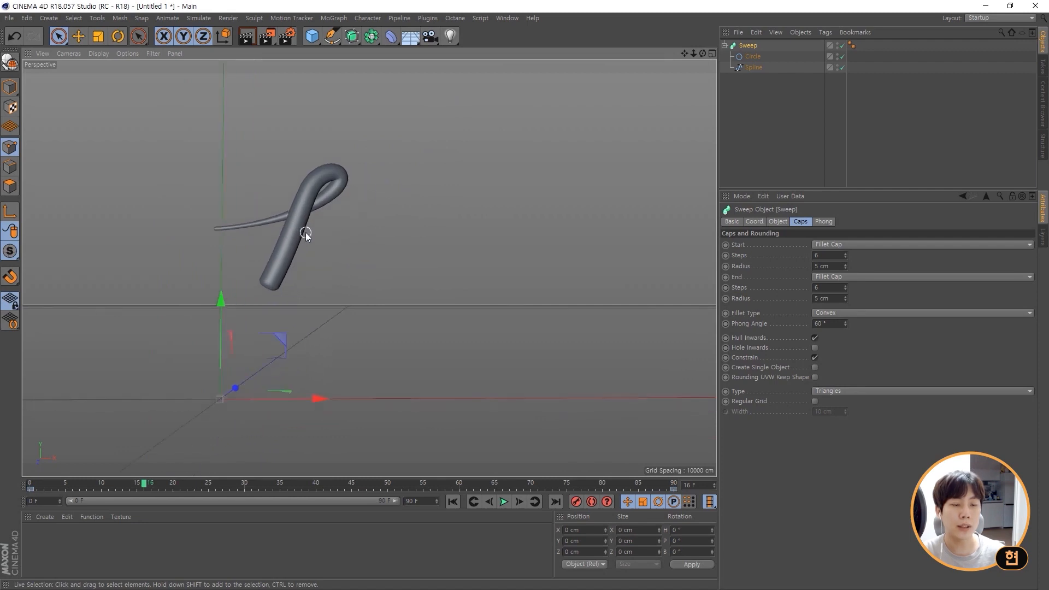
# Play the write-on animation from frame 0 and scrub to frame 90 to review the rounded lettering.
pyautogui.press('F8')
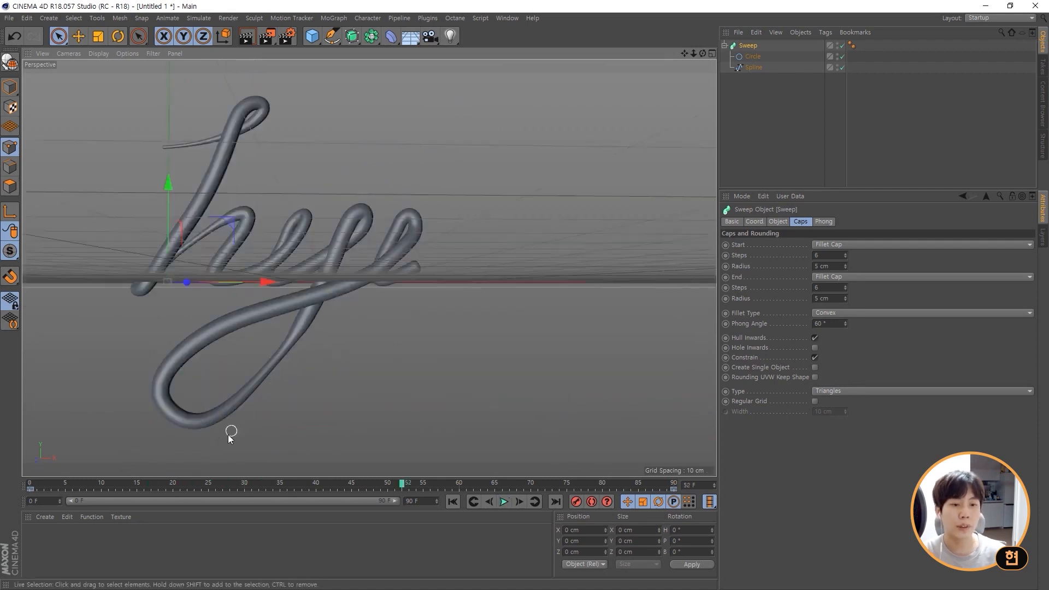
pyautogui.click(37, 484)
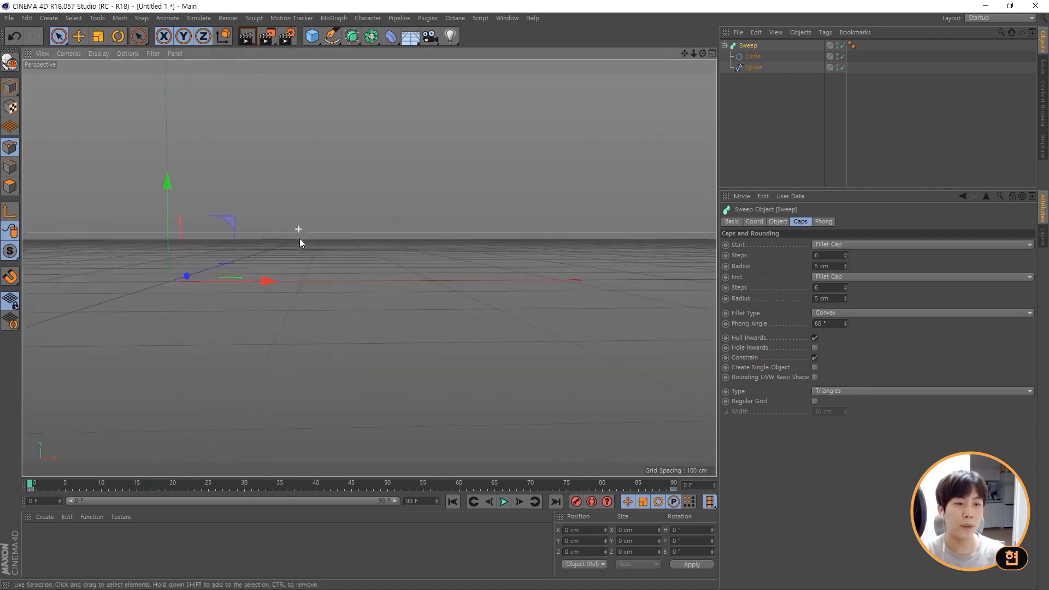
pyautogui.press('F8')
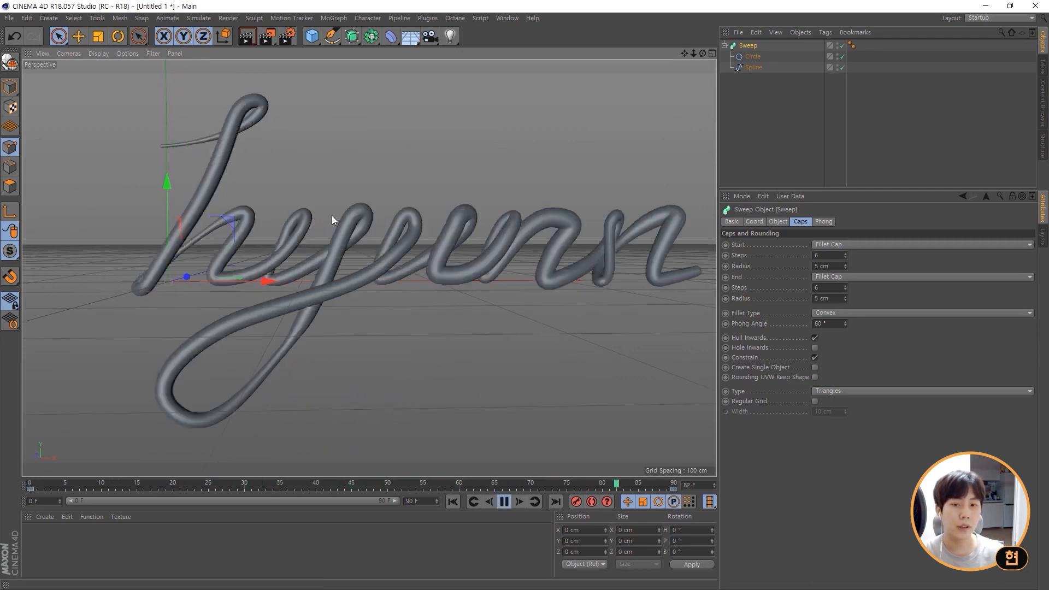
pyautogui.press('F8')
pyautogui.keyDown('alt'); pyautogui.moveTo(343, 216); pyautogui.dragTo(367, 252, button='middle'); pyautogui.keyUp('alt')
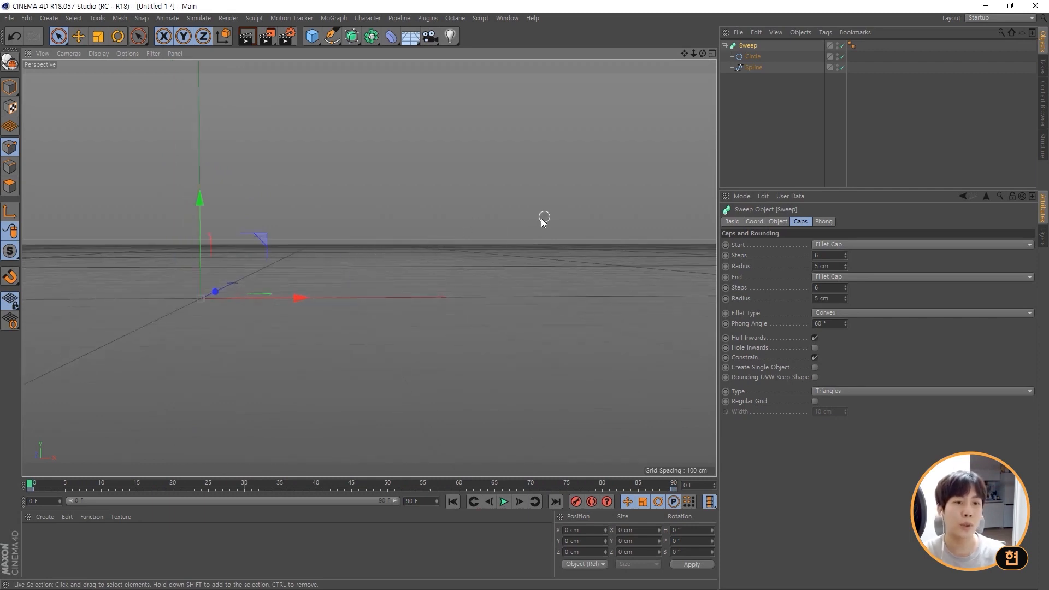
pyautogui.press('F8')
pyautogui.moveTo(183, 484); pyautogui.dragTo(695, 494)
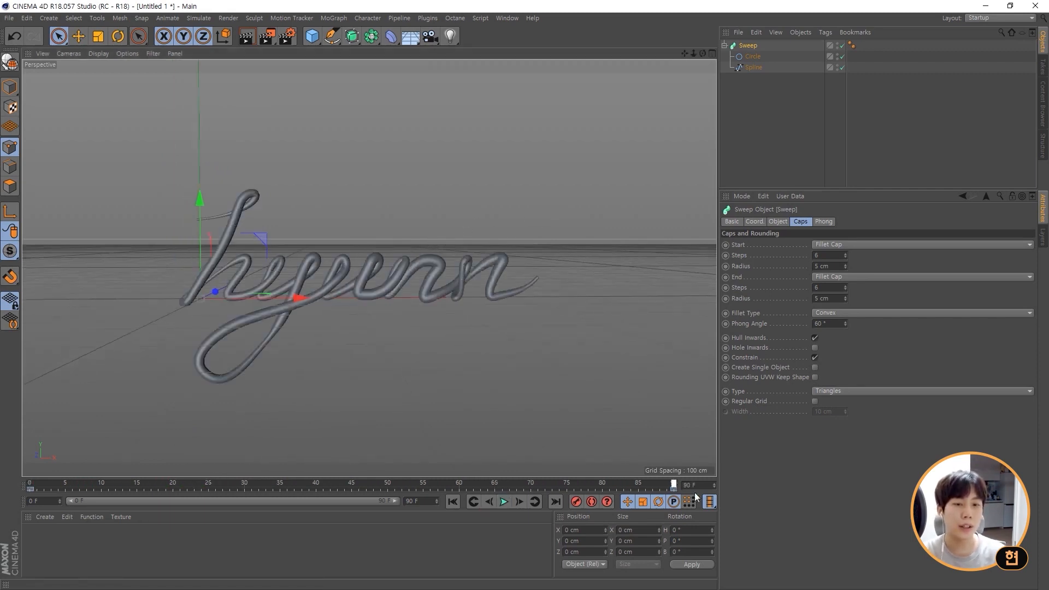
pyautogui.keyDown('alt'); pyautogui.moveTo(415, 311); pyautogui.dragTo(415, 316); pyautogui.keyUp('alt')
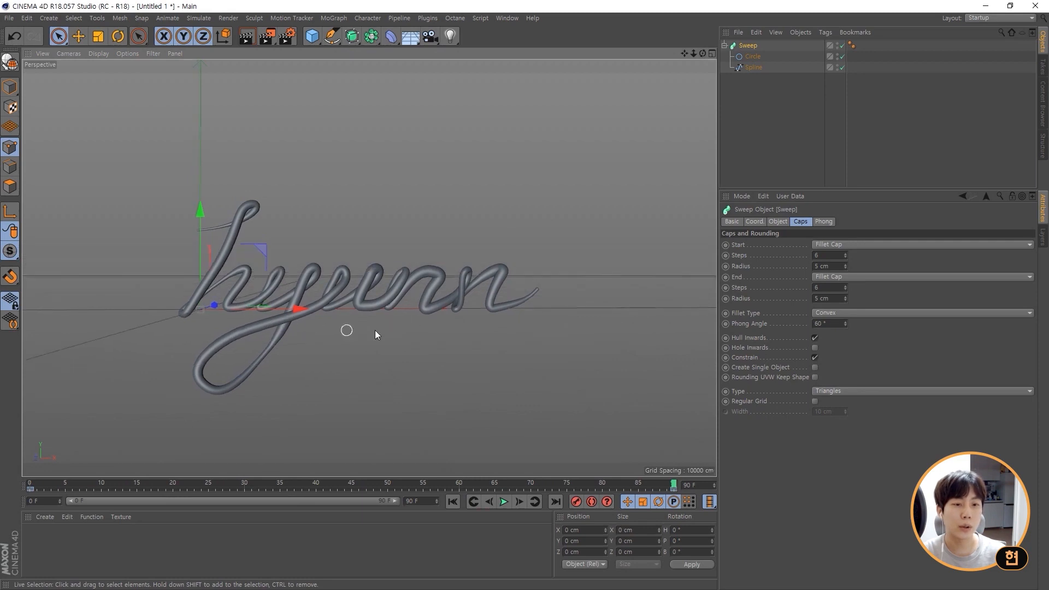
# Switch to model mode, select only the lettering's Spline and move it up to about Y 140 cm.
pyautogui.moveTo(766, 100); pyautogui.dragTo(720, 33)
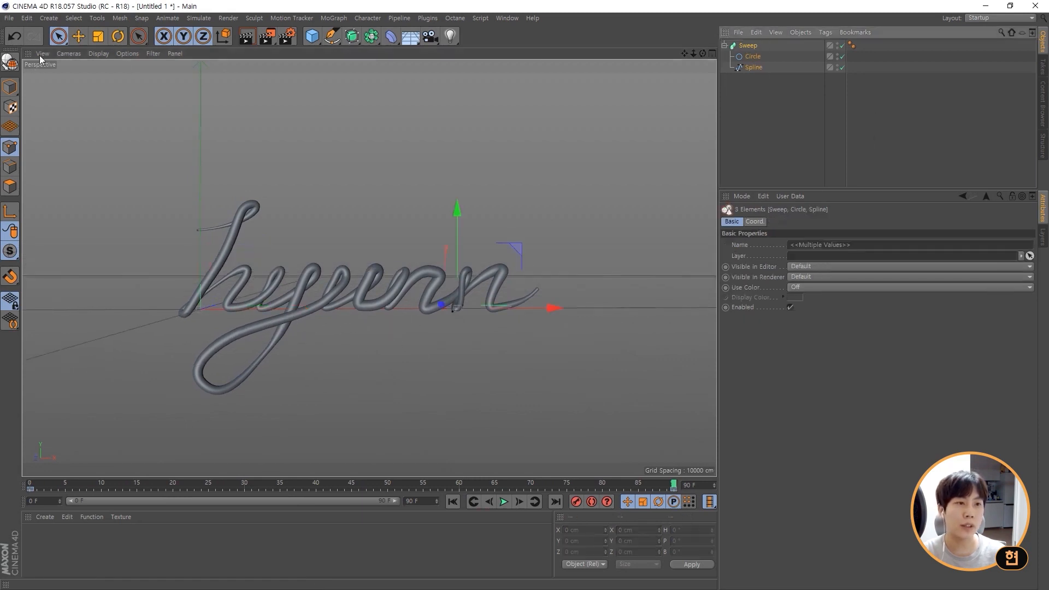
pyautogui.click(56, 43)
pyautogui.click(757, 96)
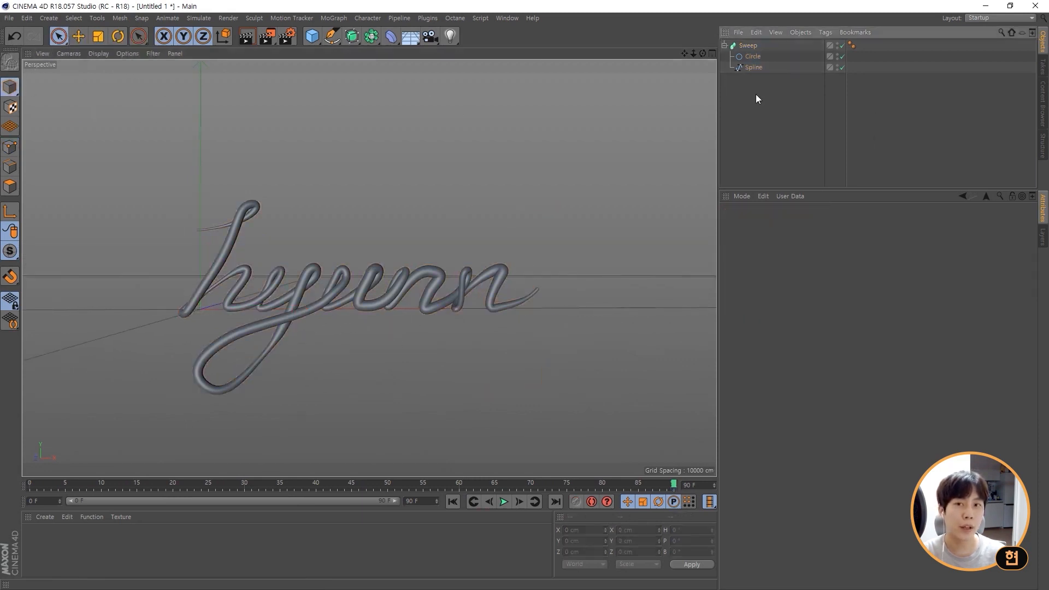
pyautogui.click(753, 69)
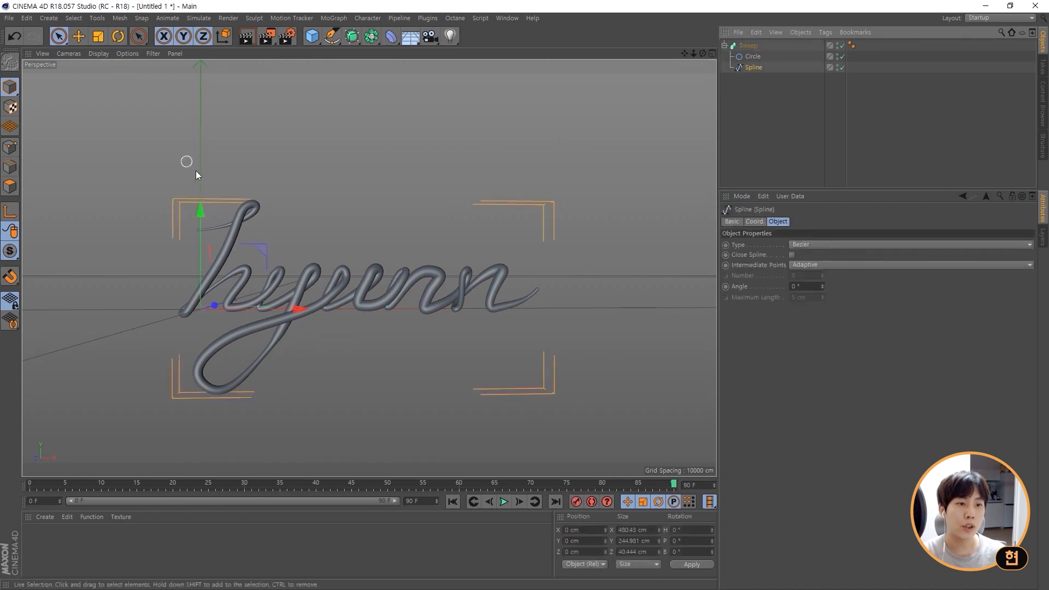
pyautogui.moveTo(199, 212); pyautogui.dragTo(209, 100)
pyautogui.keyDown('alt'); pyautogui.moveTo(341, 237); pyautogui.dragTo(344, 250); pyautogui.keyUp('alt')
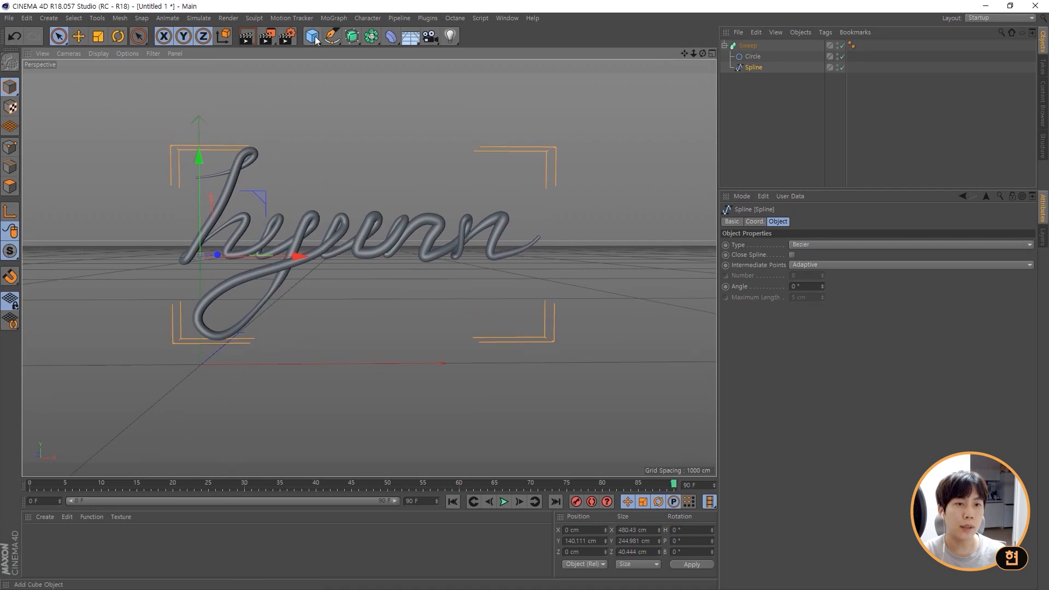
# Add a Plane and move it behind the lettering to about X 180 cm, Z 417 cm.
pyautogui.moveTo(316, 40); pyautogui.dragTo(403, 71)
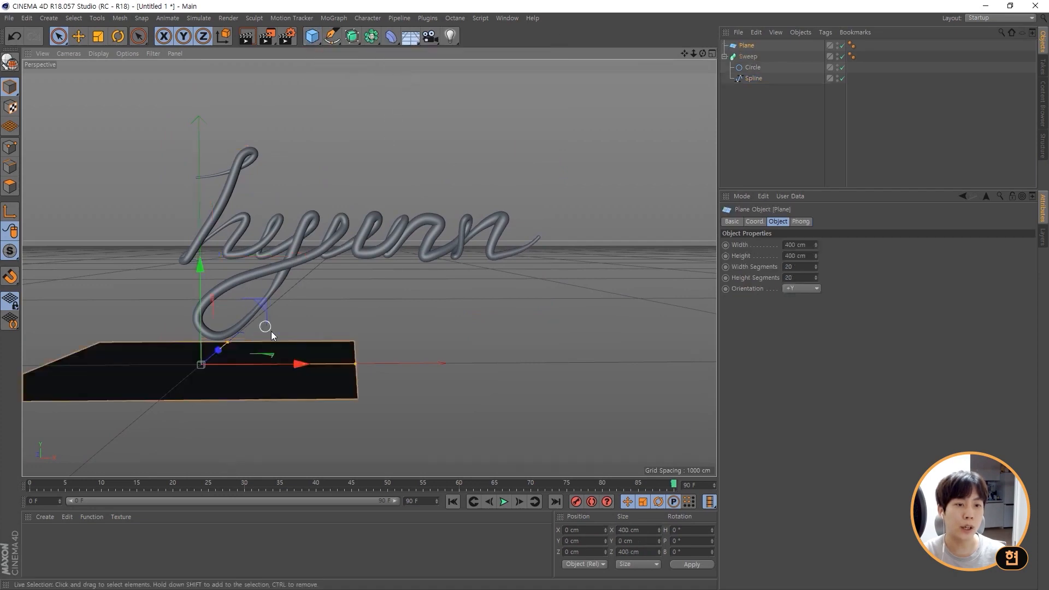
pyautogui.moveTo(272, 335); pyautogui.dragTo(291, 390)
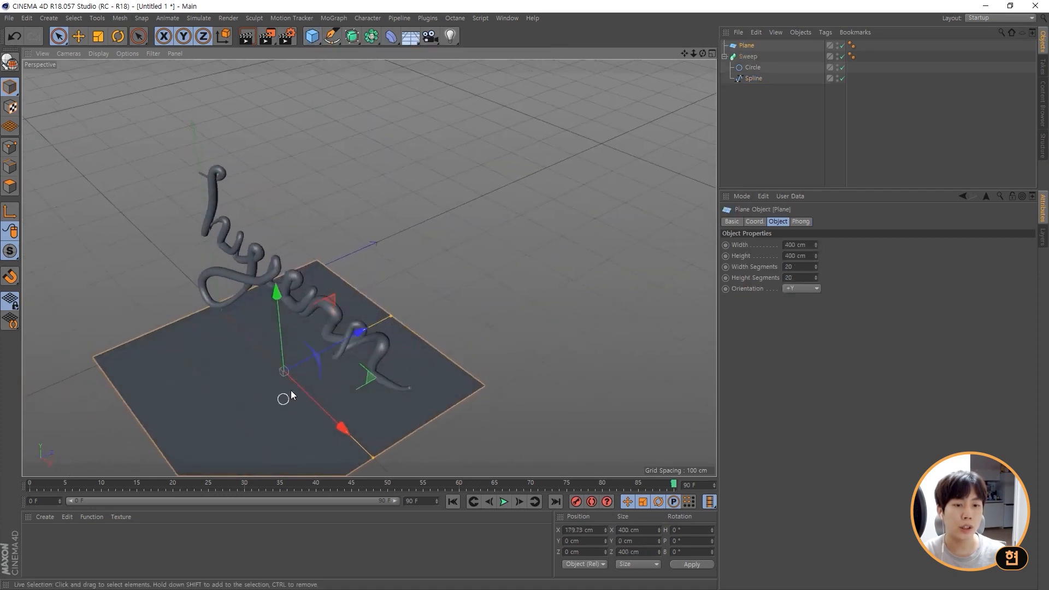
pyautogui.moveTo(356, 333); pyautogui.dragTo(447, 312)
# Rotate the Plane 90° in pitch to stand upright and enlarge it to about 1230 by 689 cm.
pyautogui.press('r')
pyautogui.keyDown('alt'); pyautogui.moveTo(496, 271); pyautogui.dragTo(556, 244); pyautogui.keyUp('alt')
pyautogui.moveTo(605, 282); pyautogui.dragTo(885, 301)
pyautogui.moveTo(487, 154); pyautogui.dragTo(491, 70)
pyautogui.keyDown('alt'); pyautogui.moveTo(356, 155); pyautogui.dragTo(395, 175); pyautogui.keyUp('alt')
# Raise the backdrop Plane to about Y 60 cm and scale it to about 1531 by 857 cm.
pyautogui.click(58, 37)
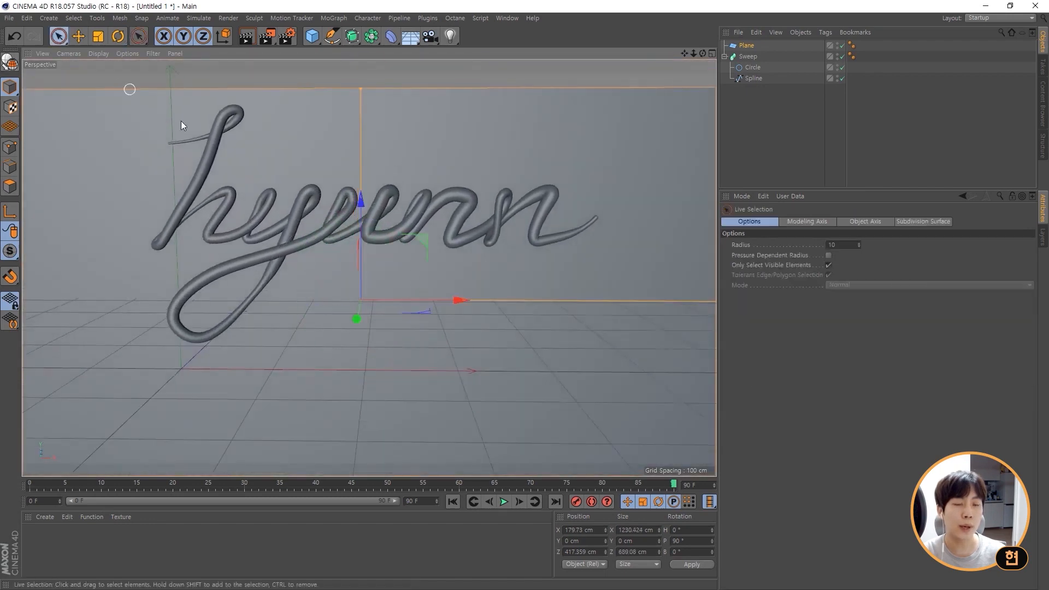
pyautogui.press('t')
pyautogui.moveTo(358, 212); pyautogui.dragTo(554, 127)
pyautogui.keyDown('alt'); pyautogui.moveTo(499, 176); pyautogui.dragTo(477, 219); pyautogui.keyUp('alt')
pyautogui.keyDown('alt'); pyautogui.moveTo(477, 219); pyautogui.dragTo(461, 255, button='middle'); pyautogui.keyUp('alt')
# Create a new material and name it Background.
pyautogui.moveTo(71, 512); pyautogui.dragTo(67, 485)
pyautogui.click(48, 489)
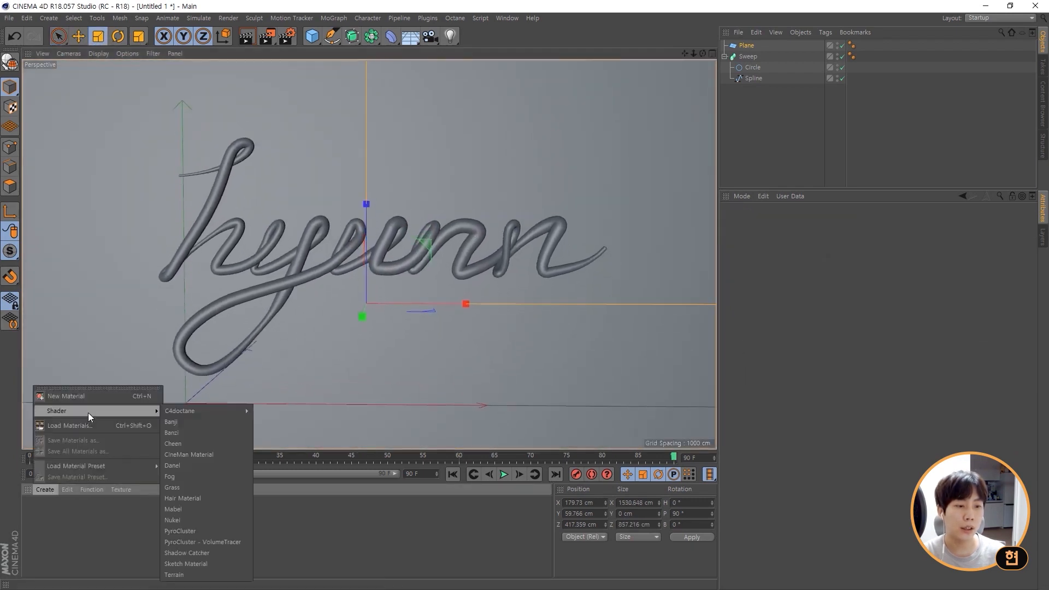
pyautogui.click(93, 397)
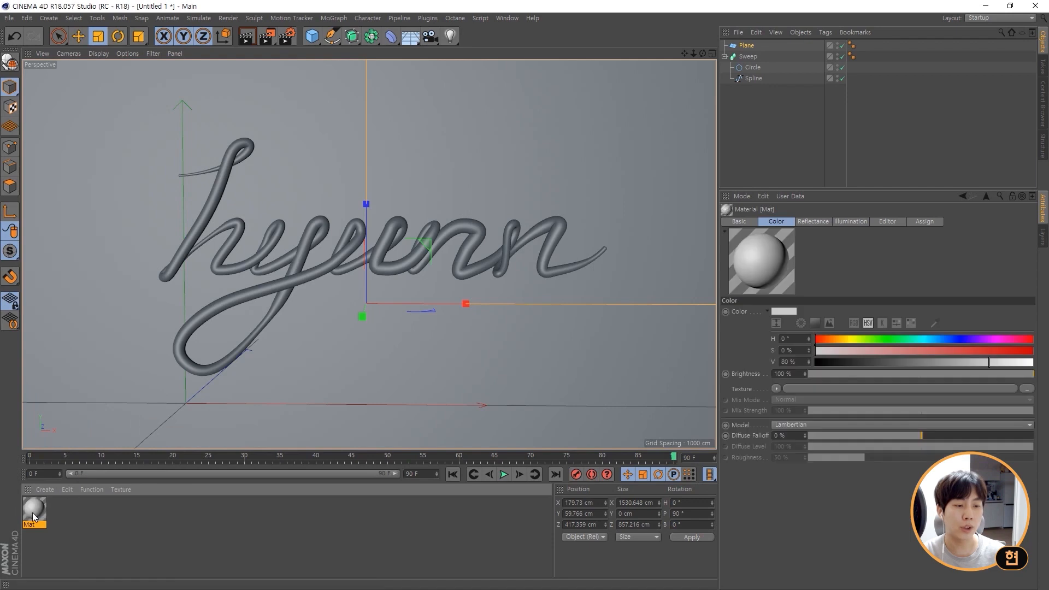
pyautogui.click(130, 510)
pyautogui.doubleClick(32, 525)
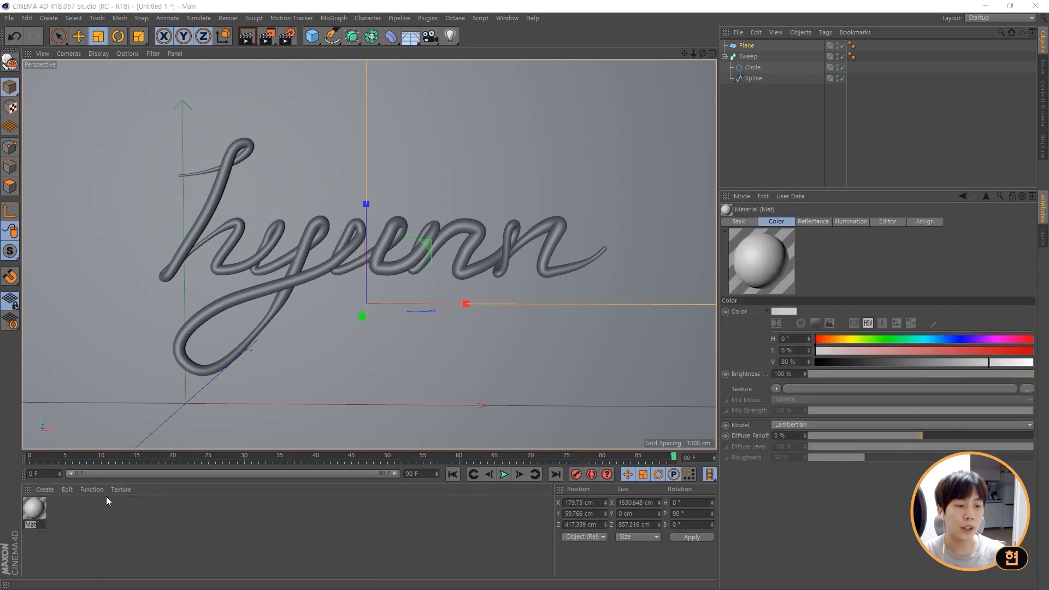
pyautogui.write('Back')
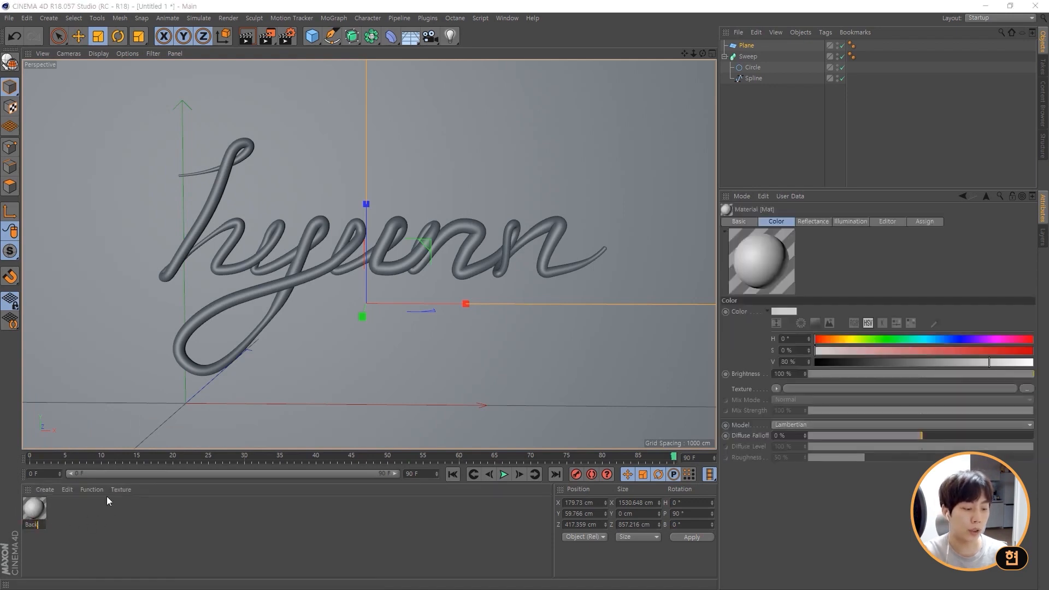
pyautogui.write('ground')
pyautogui.click(106, 496)
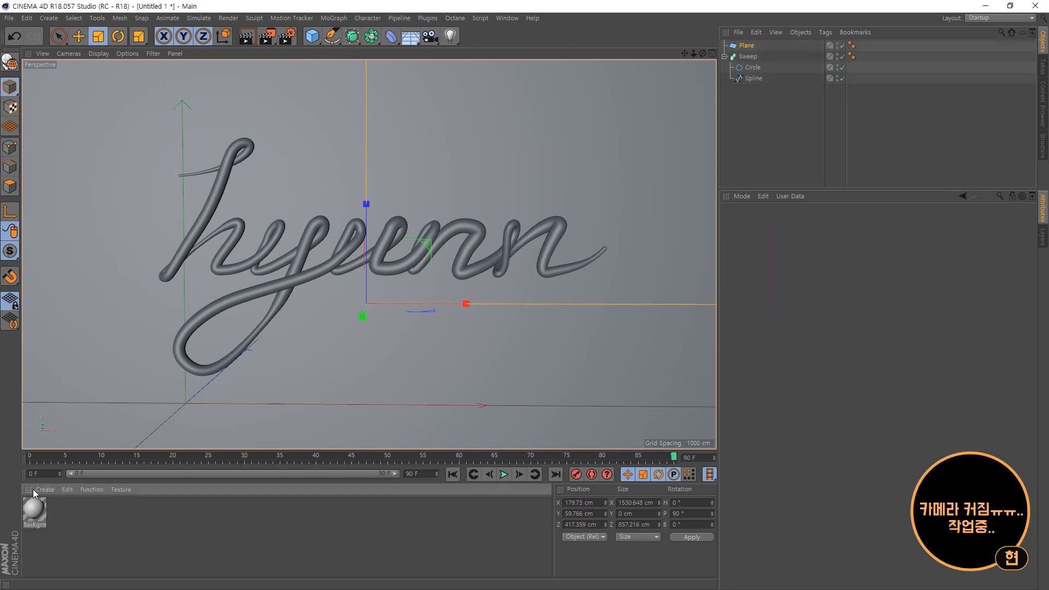
# Apply the Background material to the Plane.
pyautogui.moveTo(34, 511); pyautogui.dragTo(383, 373)
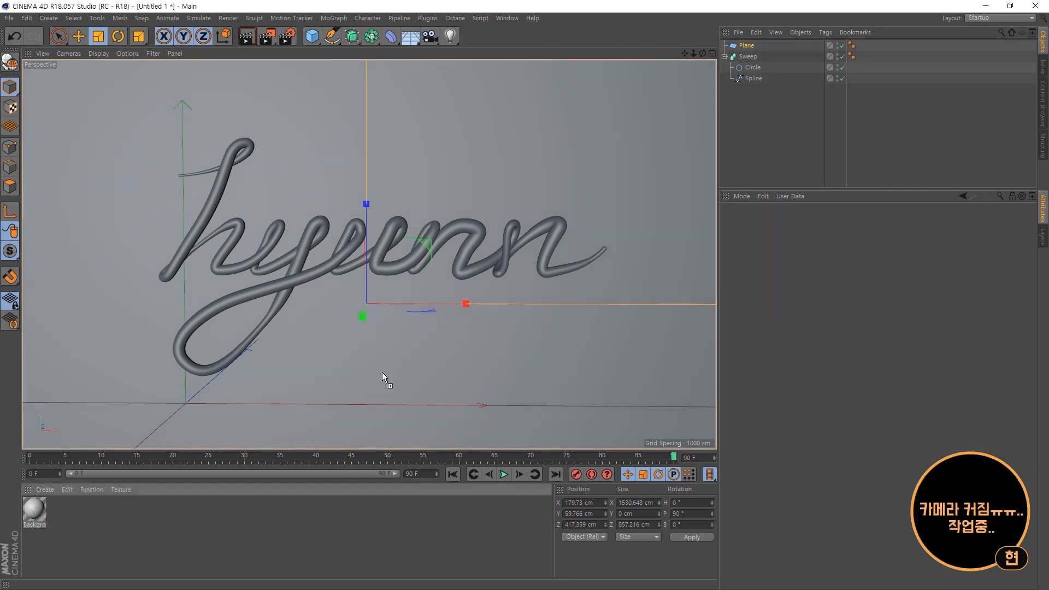
pyautogui.moveTo(670, 161); pyautogui.dragTo(747, 47)
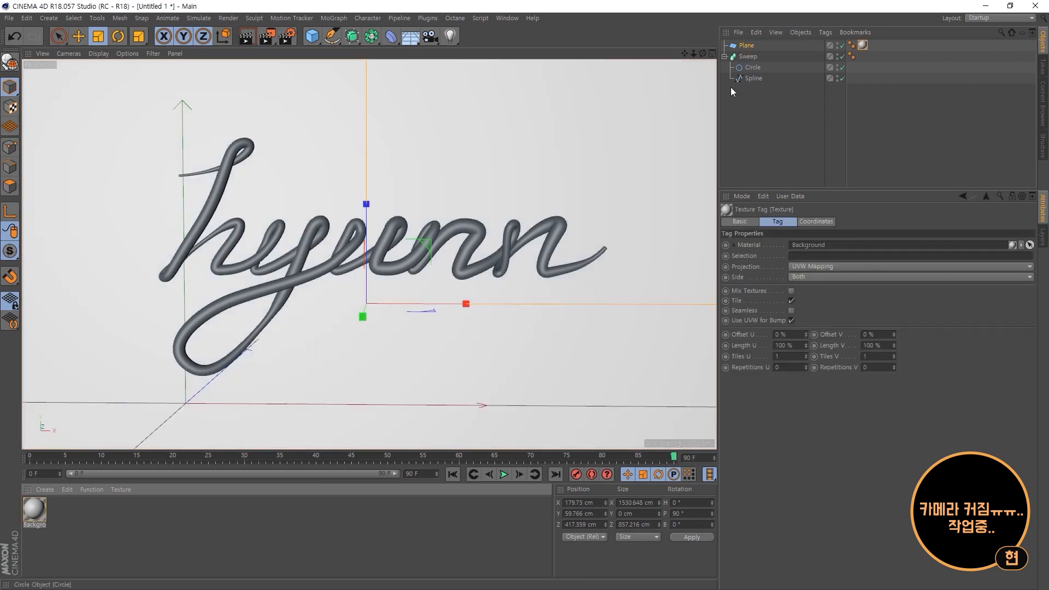
# Rename the Plane object as Backgroud.
pyautogui.rightClick(750, 47)
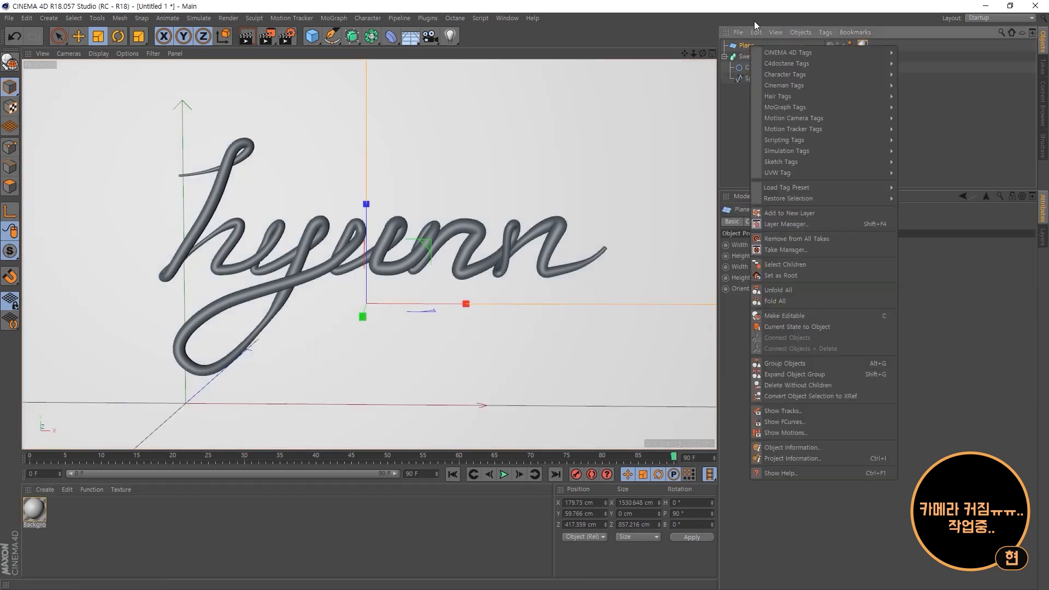
pyautogui.click(754, 22)
pyautogui.click(759, 53)
pyautogui.doubleClick(751, 49)
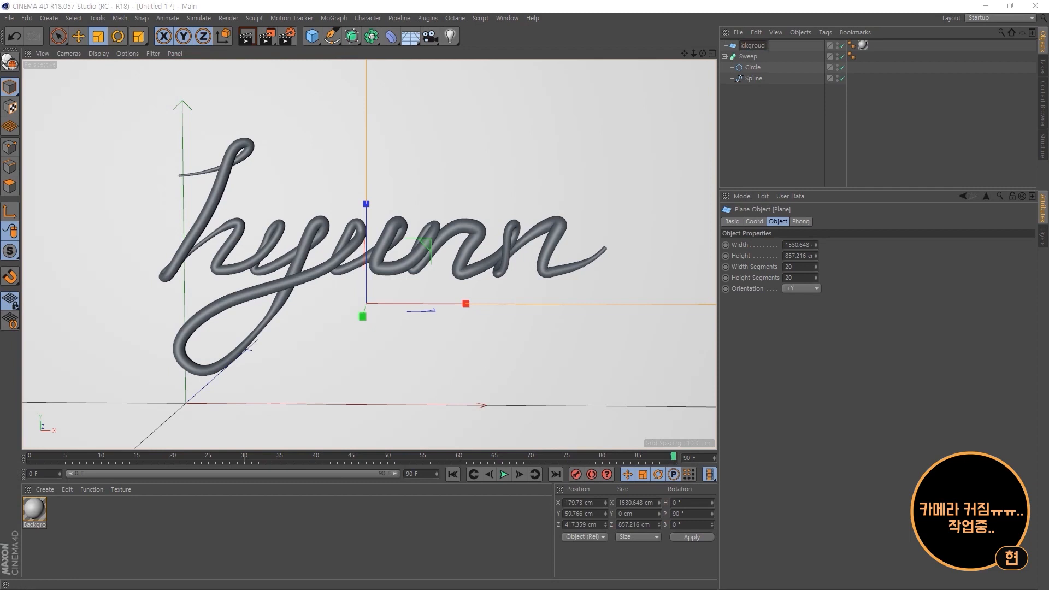
pyautogui.press('Return')
# Rename the Sweep object as Text.
pyautogui.doubleClick(750, 56)
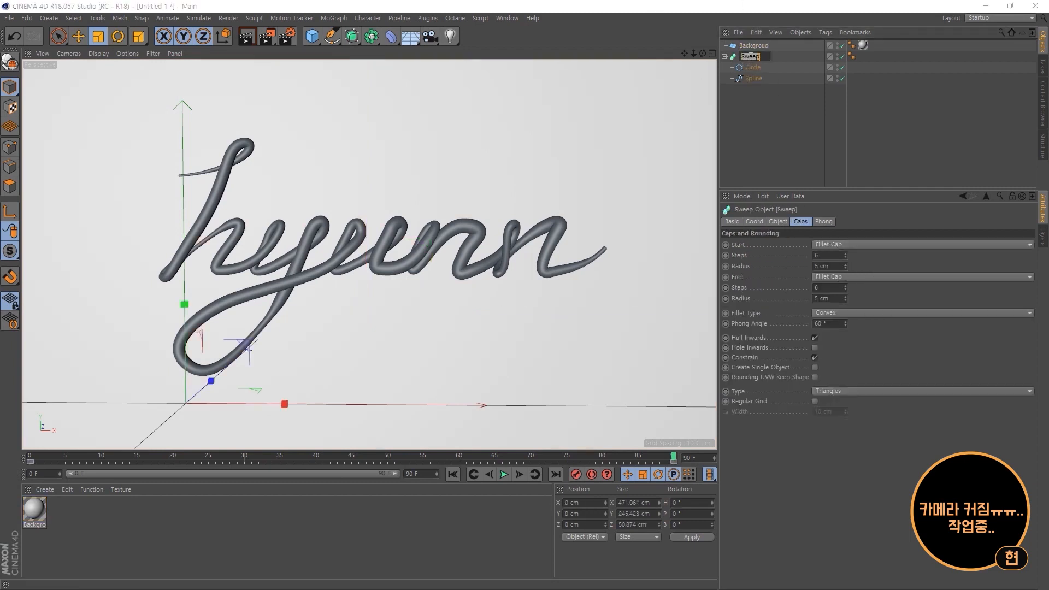
pyautogui.write('Text')
pyautogui.press('Return')
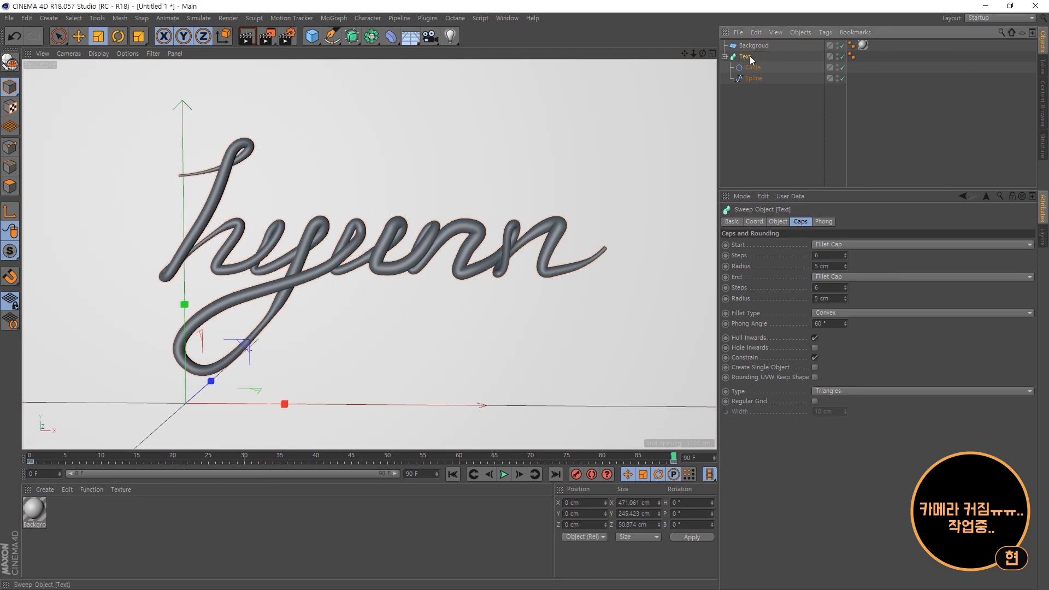
# Create a new material and name it Gold.
pyautogui.click(53, 490)
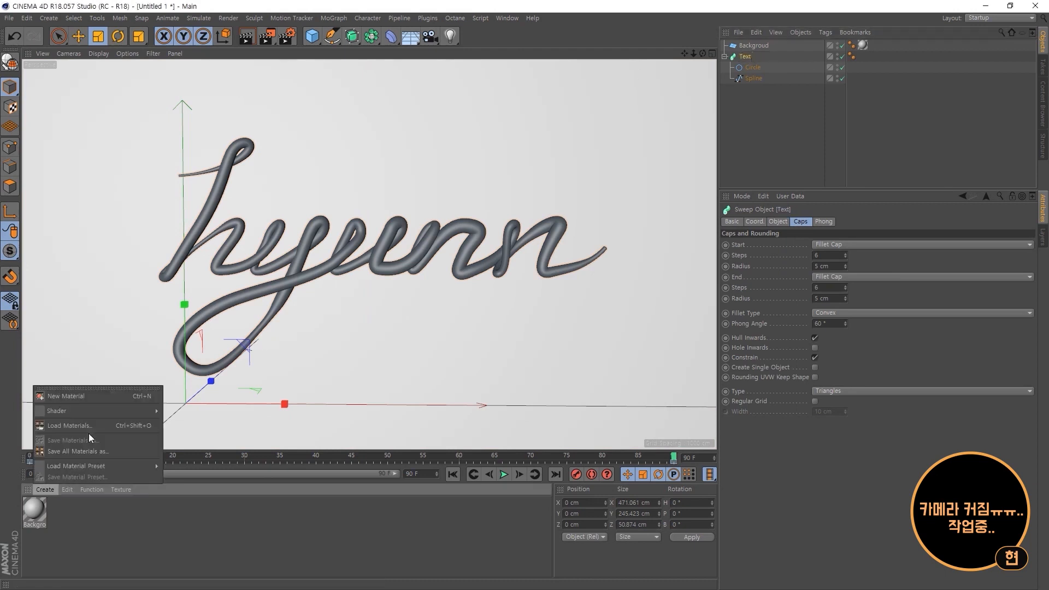
pyautogui.click(104, 398)
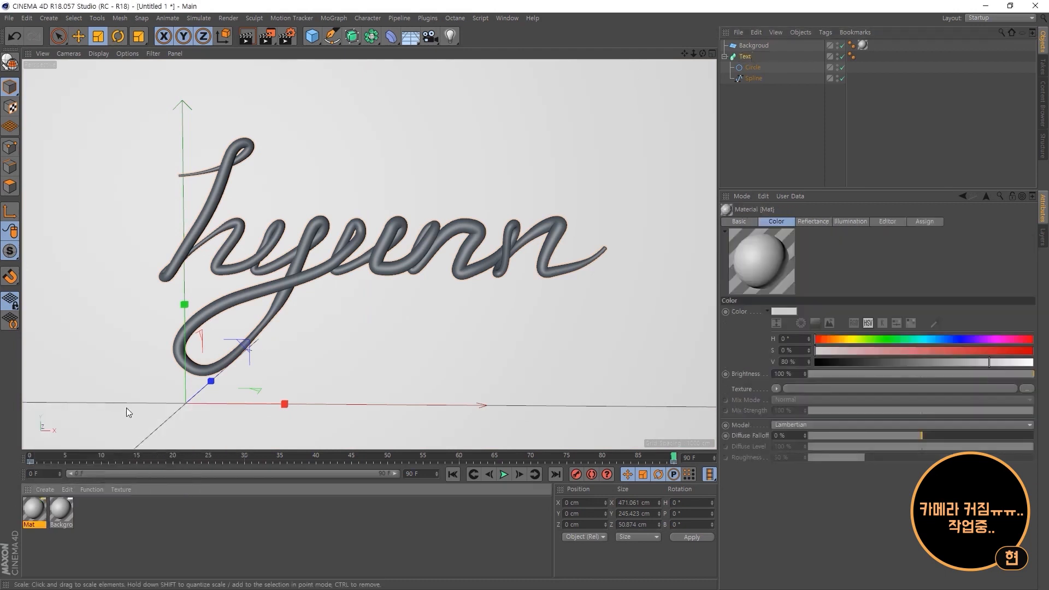
pyautogui.doubleClick(31, 511)
pyautogui.click(514, 74)
pyautogui.rightClick(33, 511)
pyautogui.doubleClick(25, 524)
pyautogui.write('Go')
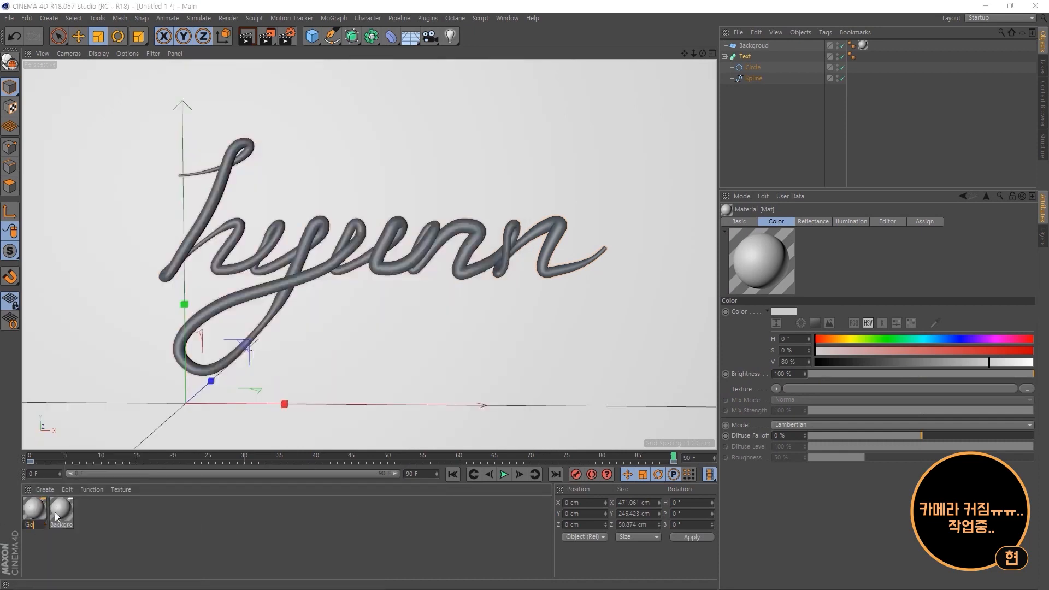
pyautogui.write('ld')
pyautogui.press('Return')
pyautogui.click(113, 517)
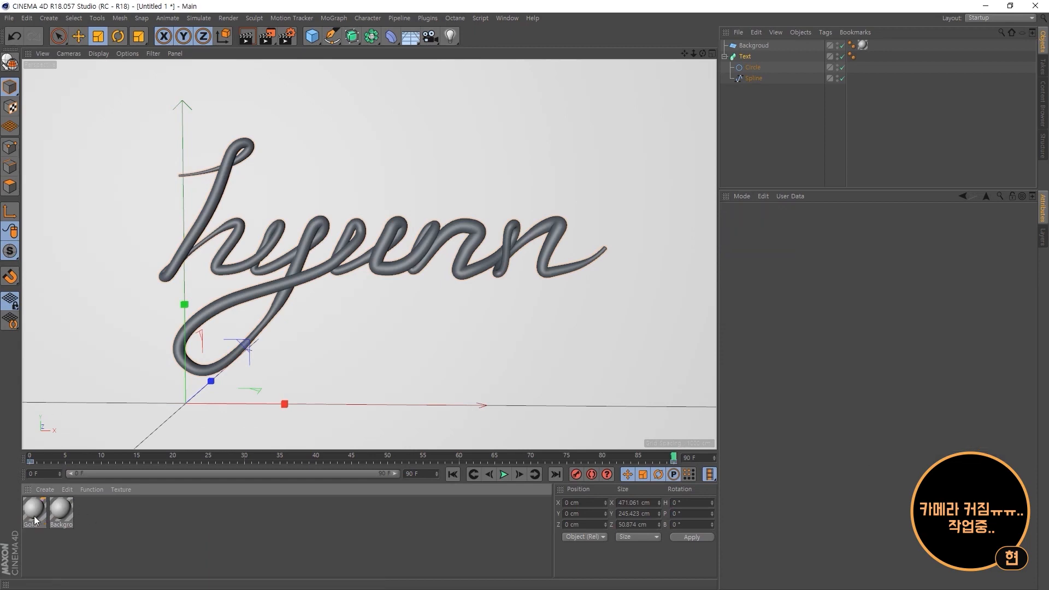
# Open the Gold material for editing and switch its preview shape to Torus.
pyautogui.doubleClick(34, 514)
pyautogui.moveTo(230, 70); pyautogui.dragTo(360, 65)
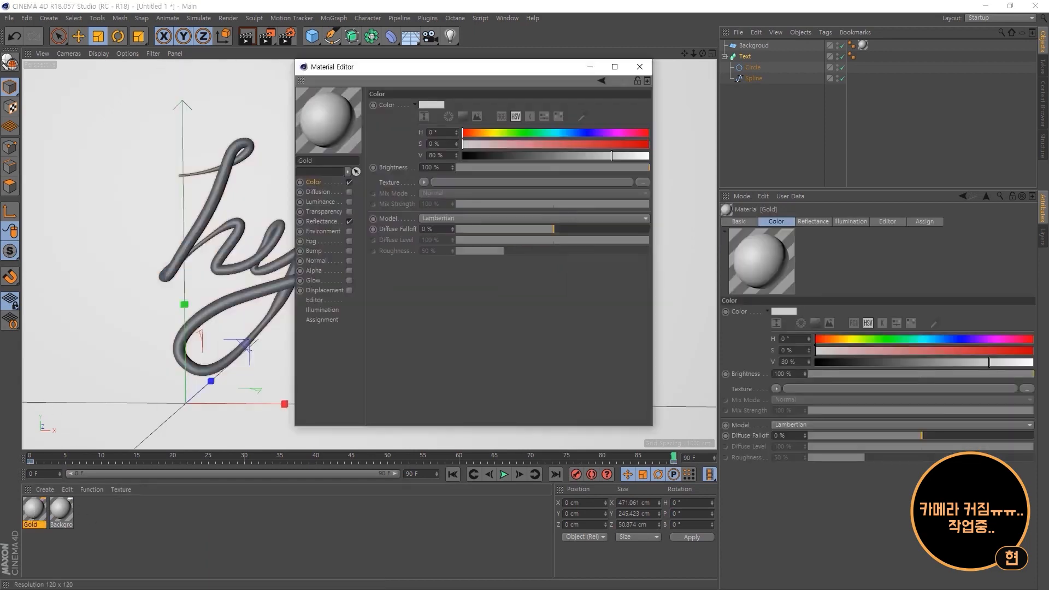
pyautogui.rightClick(316, 115)
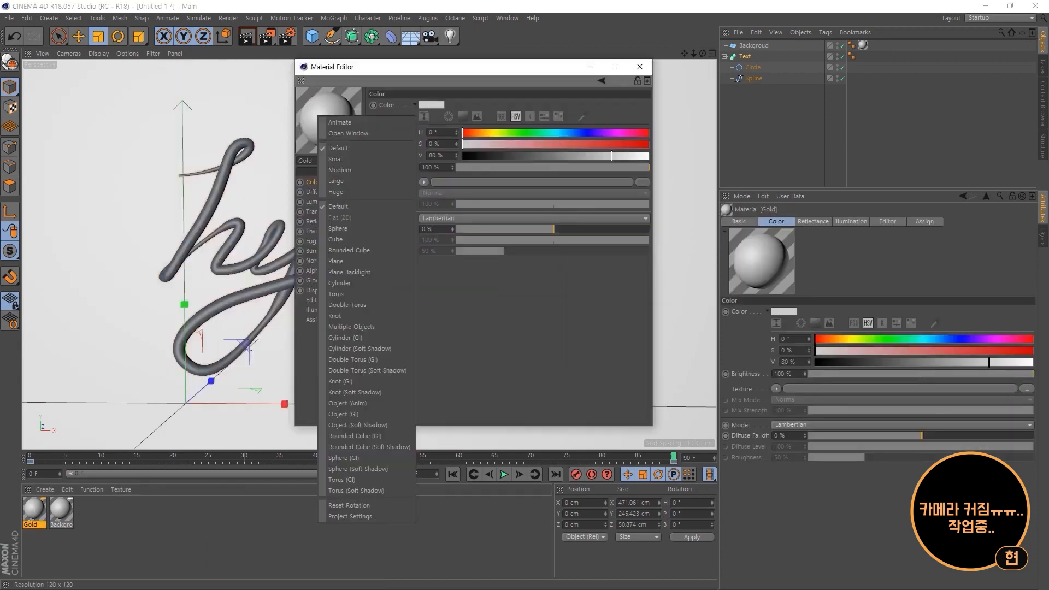
pyautogui.click(369, 291)
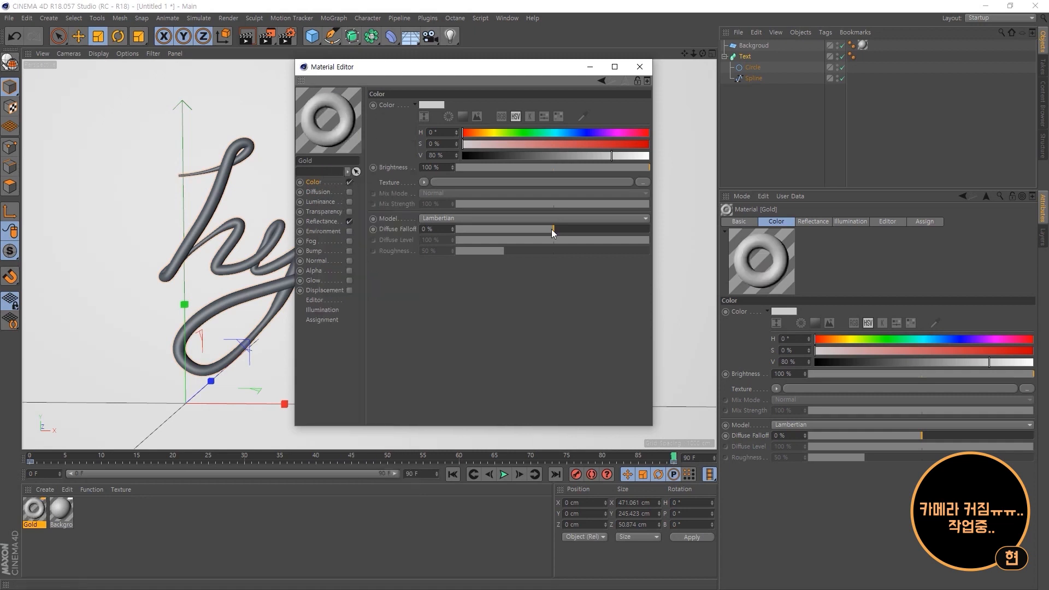
# Set the Gold material's base color to RGB 246, 162, 102.
pyautogui.moveTo(612, 155); pyautogui.dragTo(650, 156)
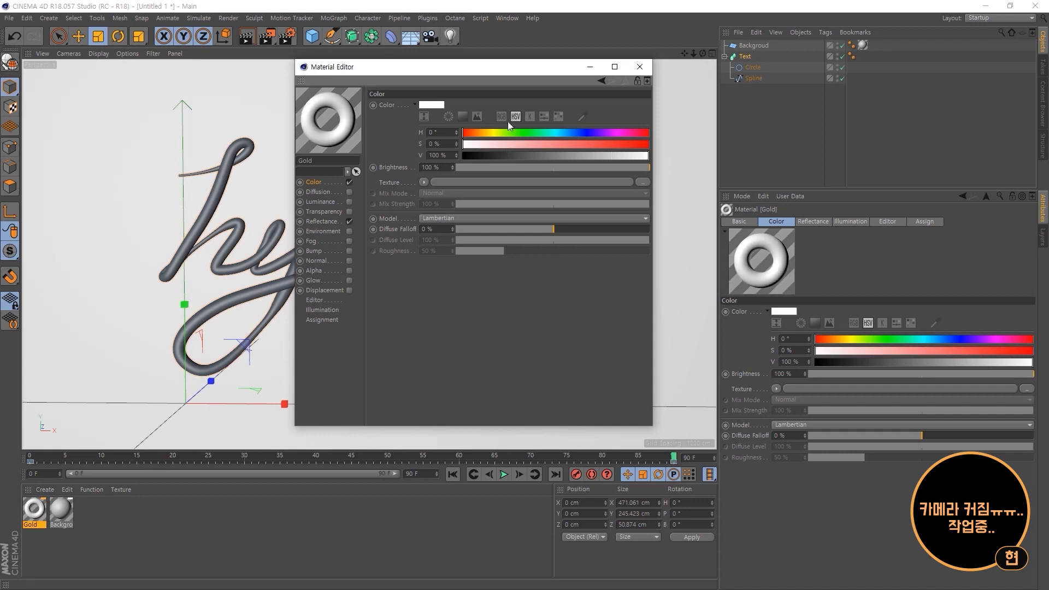
pyautogui.click(502, 117)
pyautogui.click(501, 135)
pyautogui.click(509, 144)
pyautogui.click(555, 155)
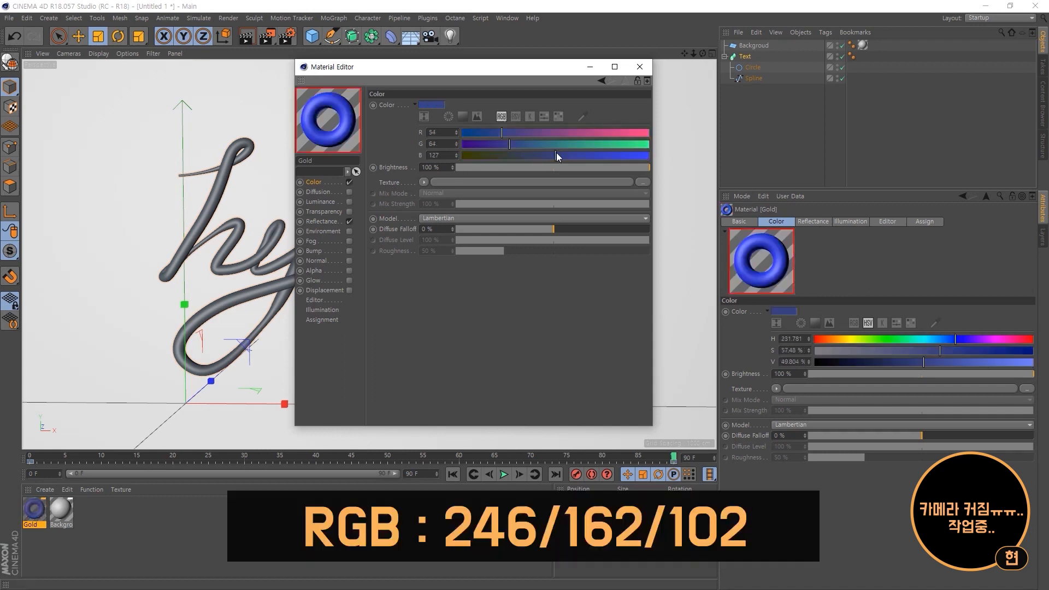
pyautogui.click(595, 144)
pyautogui.click(635, 132)
pyautogui.click(643, 133)
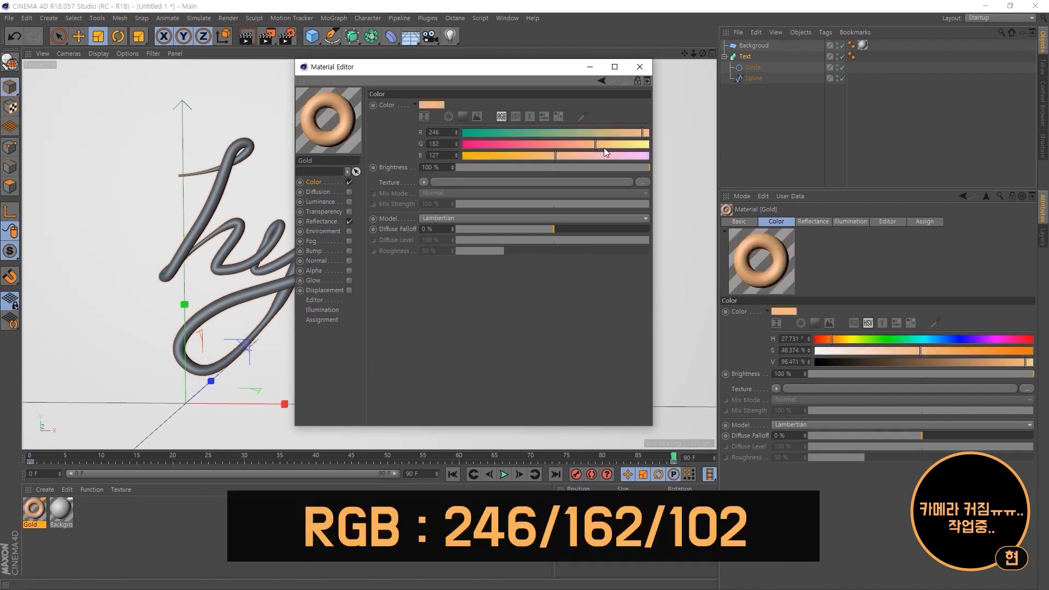
pyautogui.click(583, 144)
pyautogui.click(548, 155)
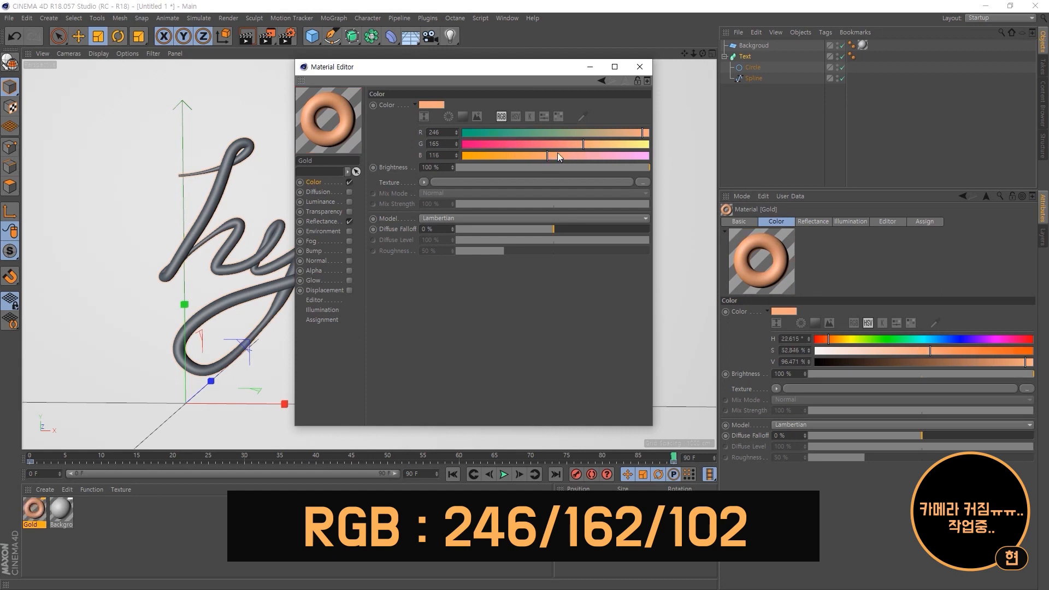
pyautogui.click(588, 144)
pyautogui.click(544, 156)
pyautogui.click(536, 156)
pyautogui.moveTo(588, 145); pyautogui.dragTo(586, 145)
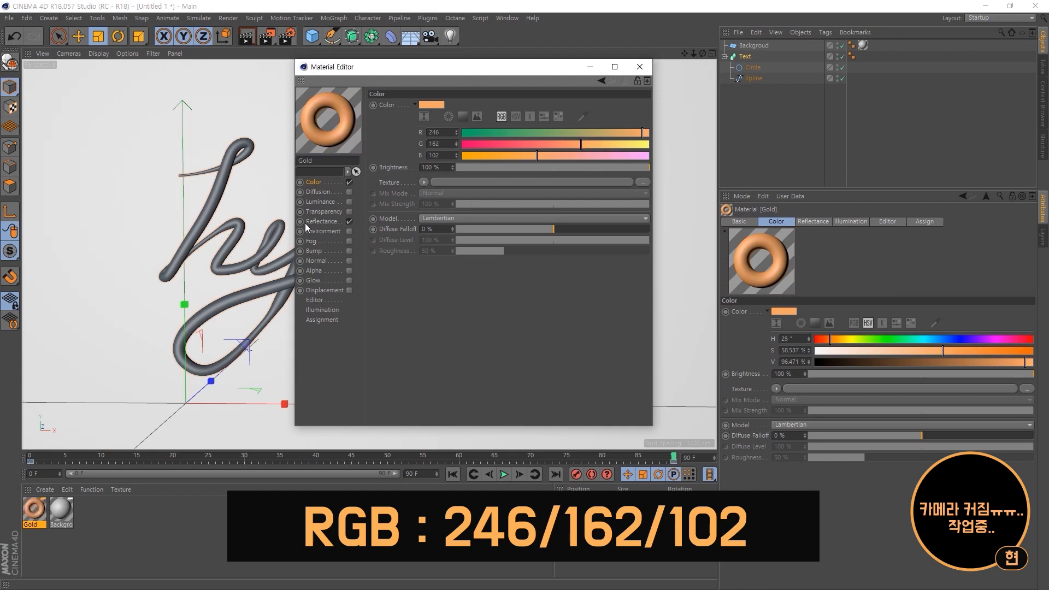
# Change the Gold material's default specular layer to type Reflection (Legacy) with Metal attenuation.
pyautogui.click(323, 222)
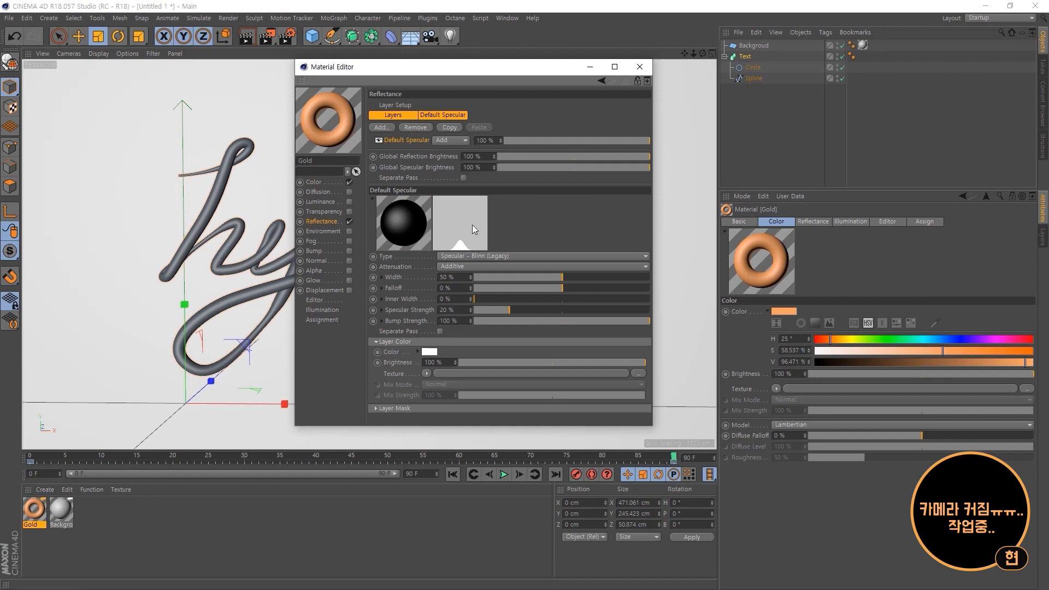
pyautogui.click(462, 254)
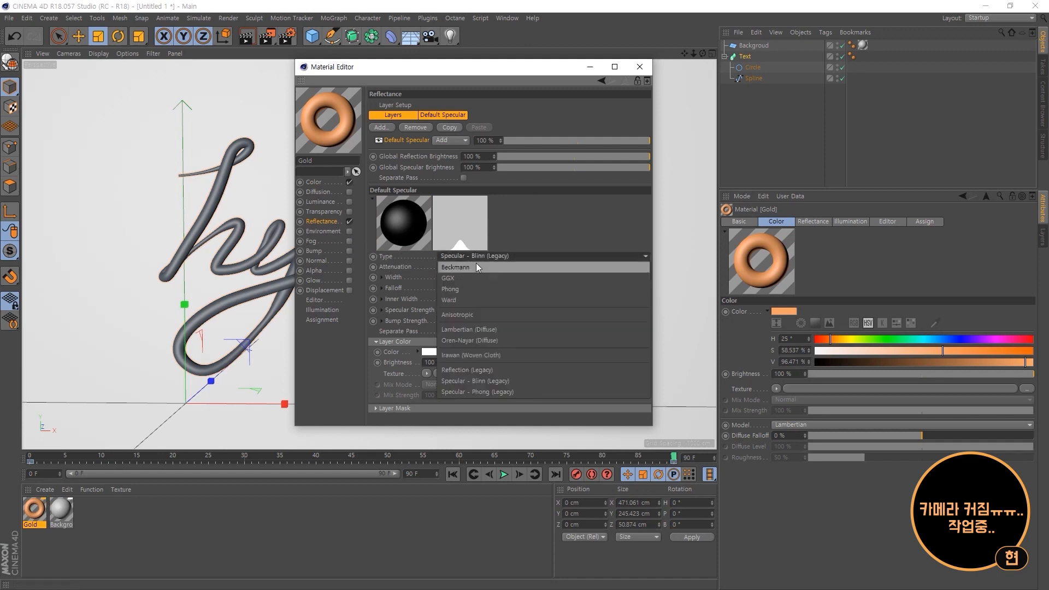
pyautogui.click(486, 370)
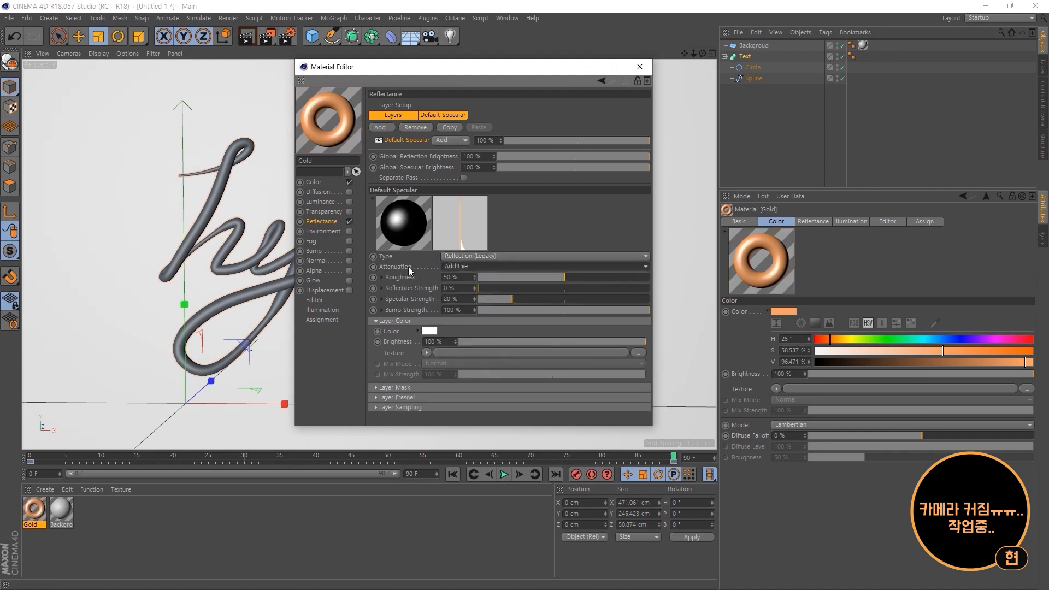
pyautogui.click(460, 268)
pyautogui.click(468, 308)
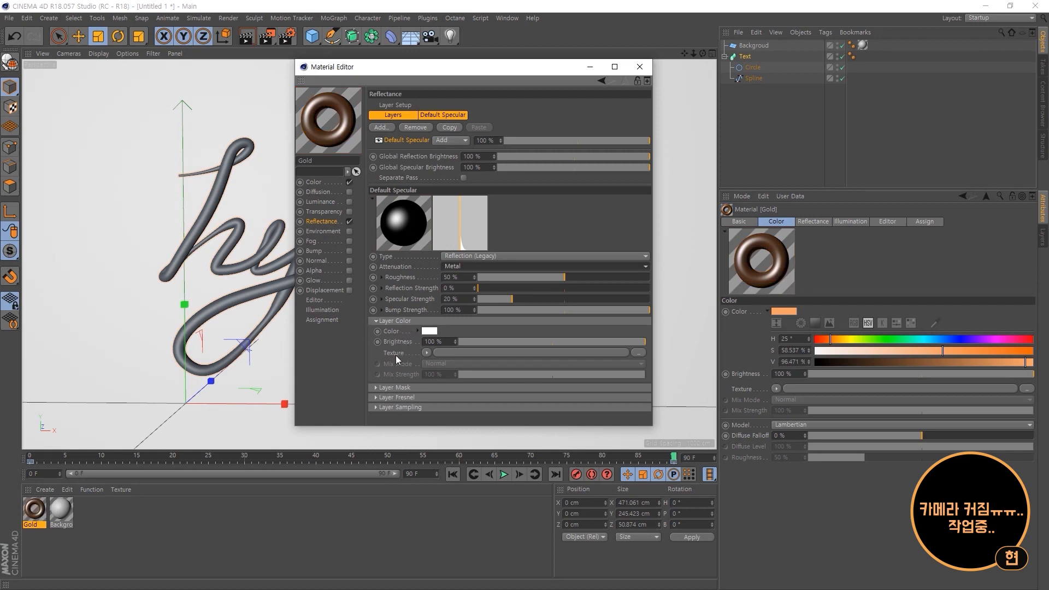
# Load the Metal surface shader as the texture of the reflectance layer's color.
pyautogui.click(426, 352)
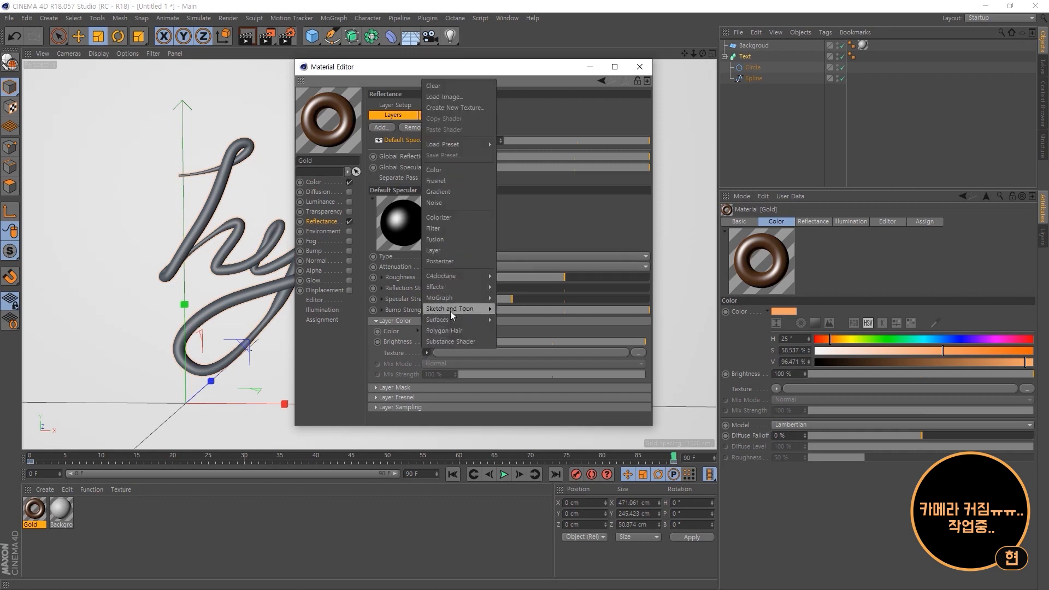
pyautogui.moveTo(451, 321)
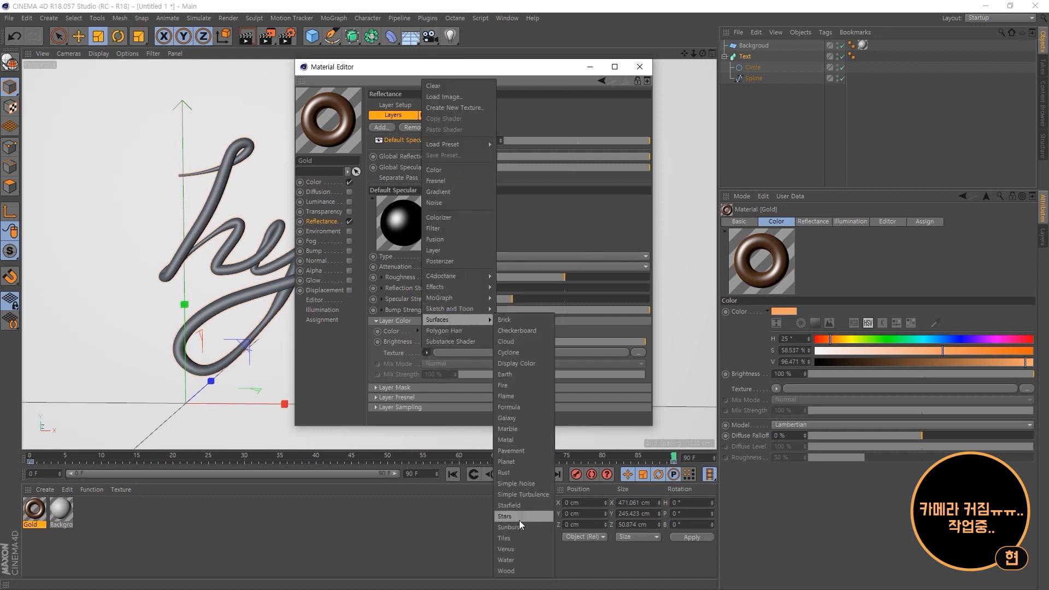
pyautogui.click(526, 440)
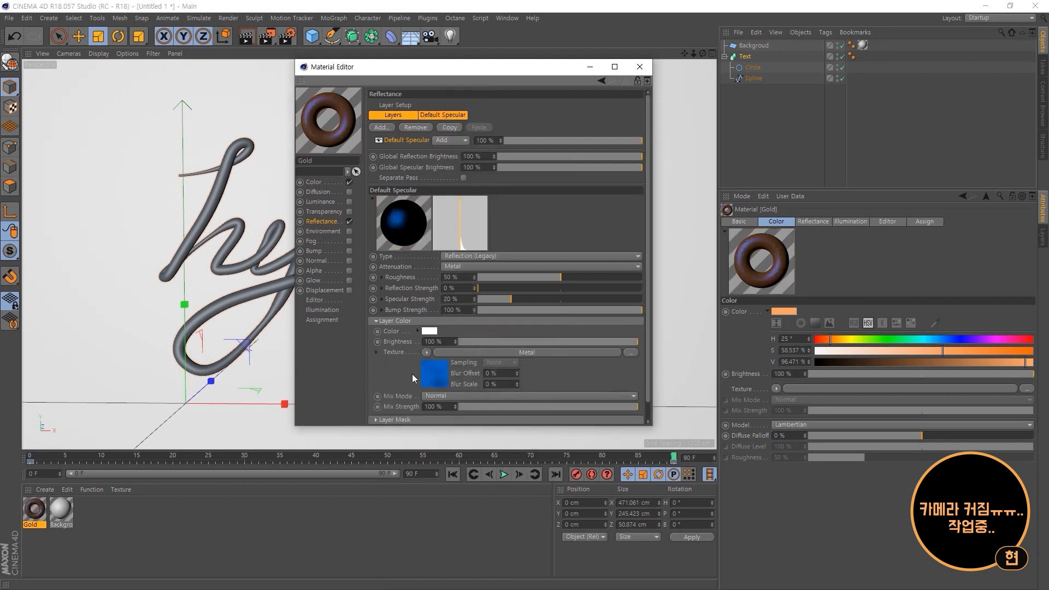
# Set the bright end of the Metal shader's color gradient to RGB 245, 181, 129.
pyautogui.click(534, 353)
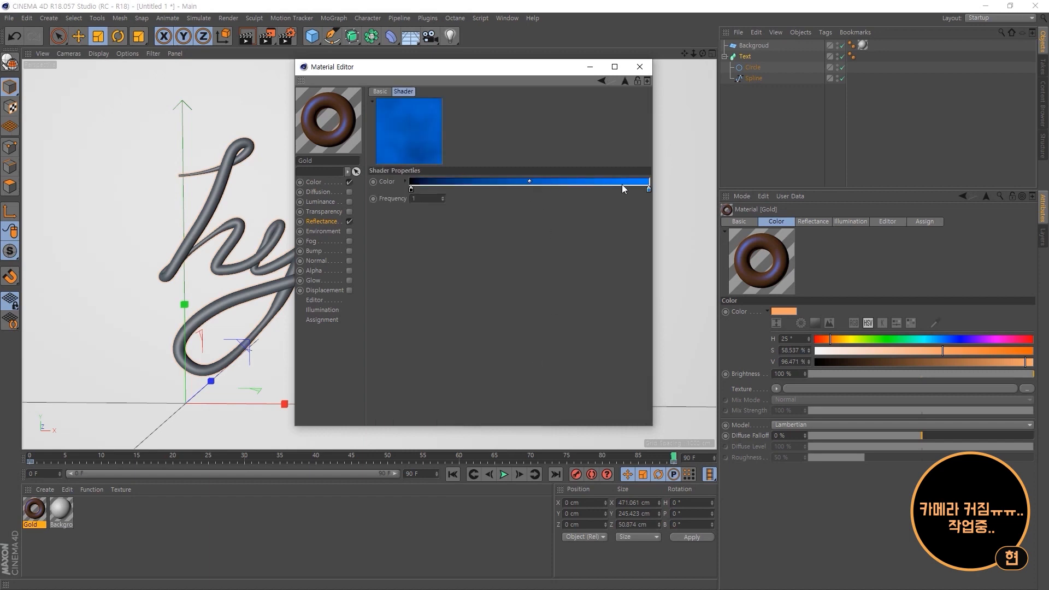
pyautogui.doubleClick(650, 189)
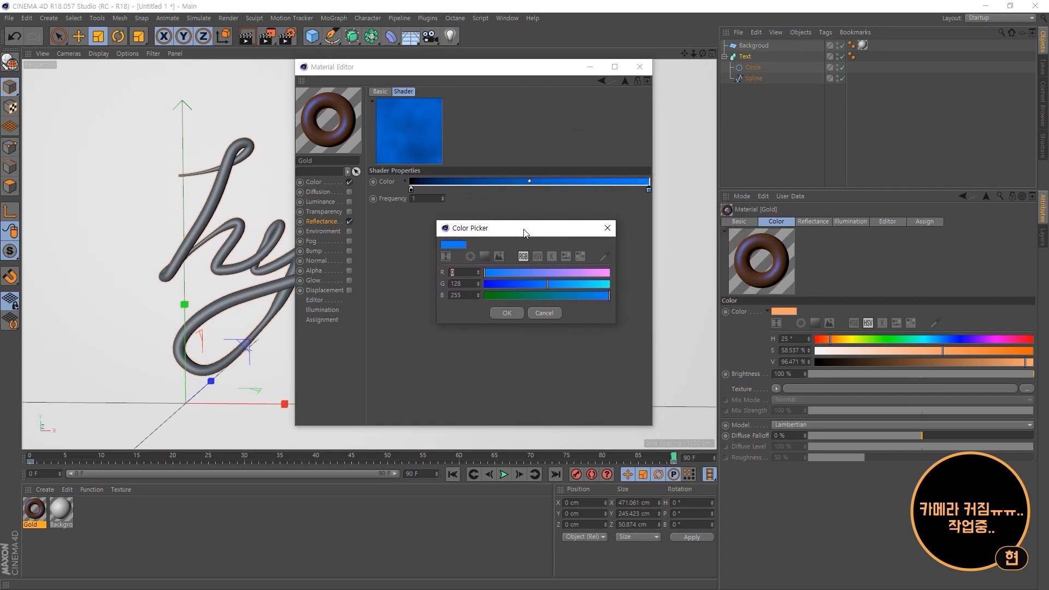
pyautogui.moveTo(524, 233); pyautogui.dragTo(523, 238)
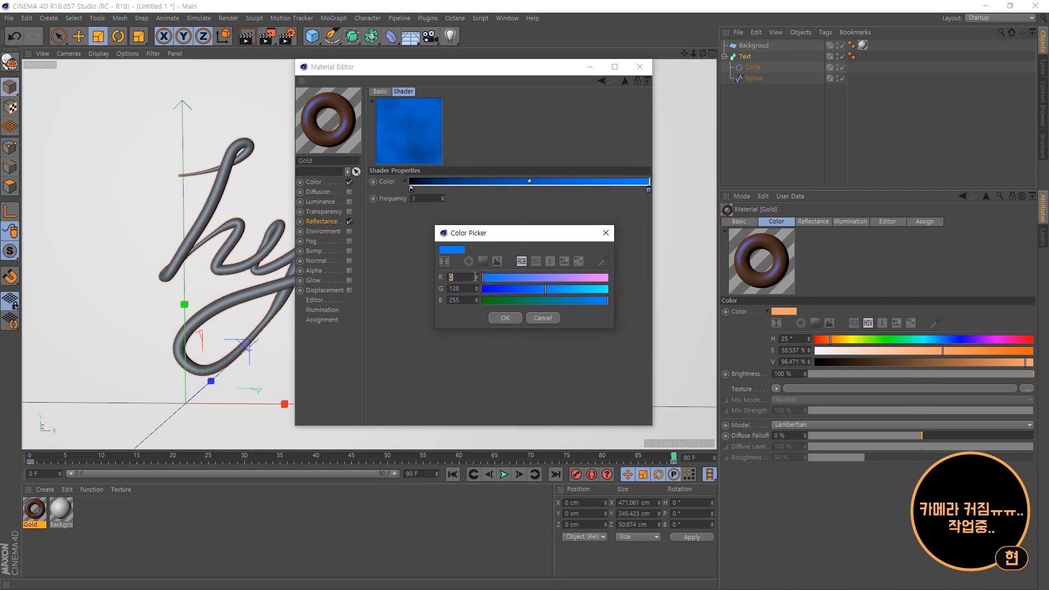
pyautogui.click(554, 279)
pyautogui.click(592, 289)
pyautogui.click(554, 301)
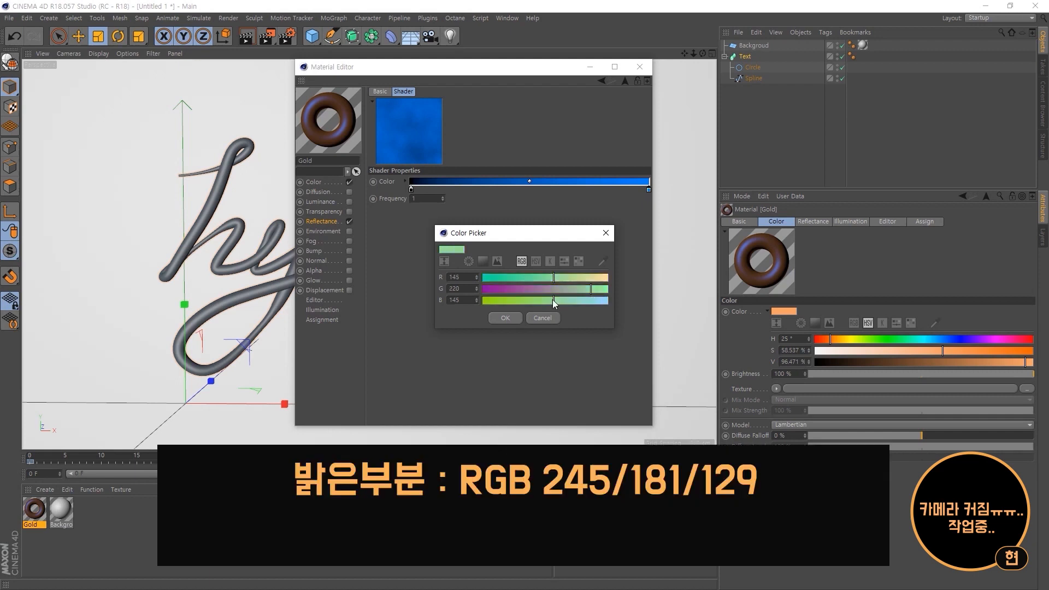
pyautogui.moveTo(593, 289); pyautogui.dragTo(609, 289)
pyautogui.click(594, 278)
pyautogui.click(549, 289)
pyautogui.click(535, 301)
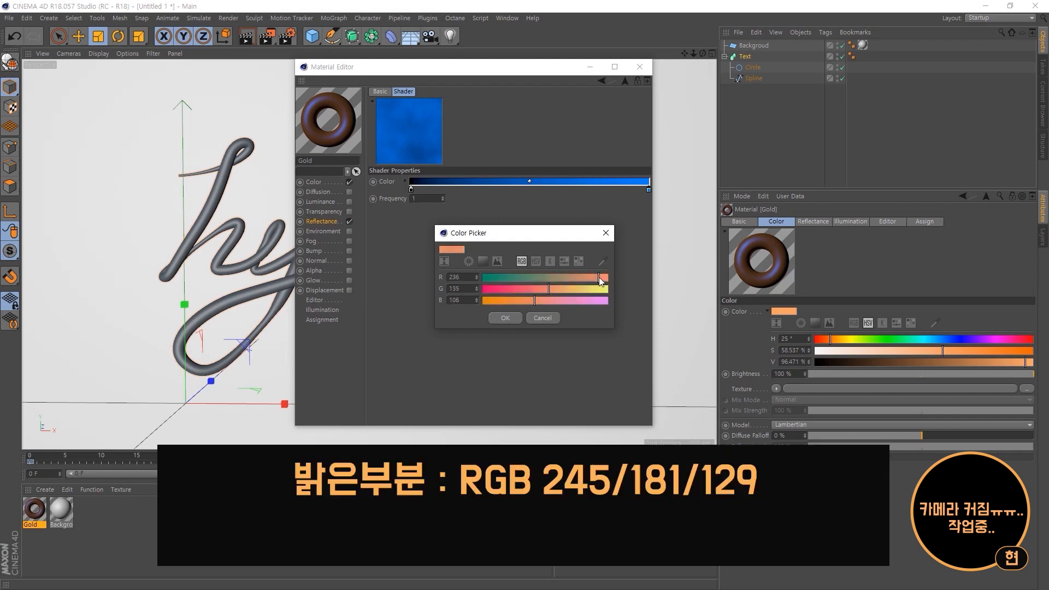
pyautogui.click(603, 277)
pyautogui.click(557, 289)
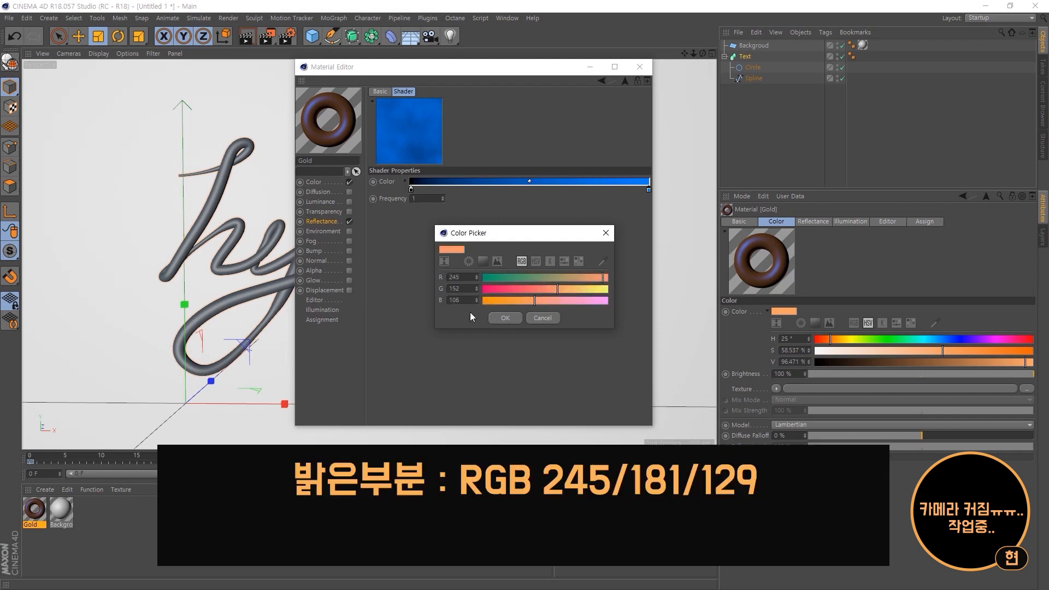
pyautogui.moveTo(565, 289); pyautogui.dragTo(539, 301)
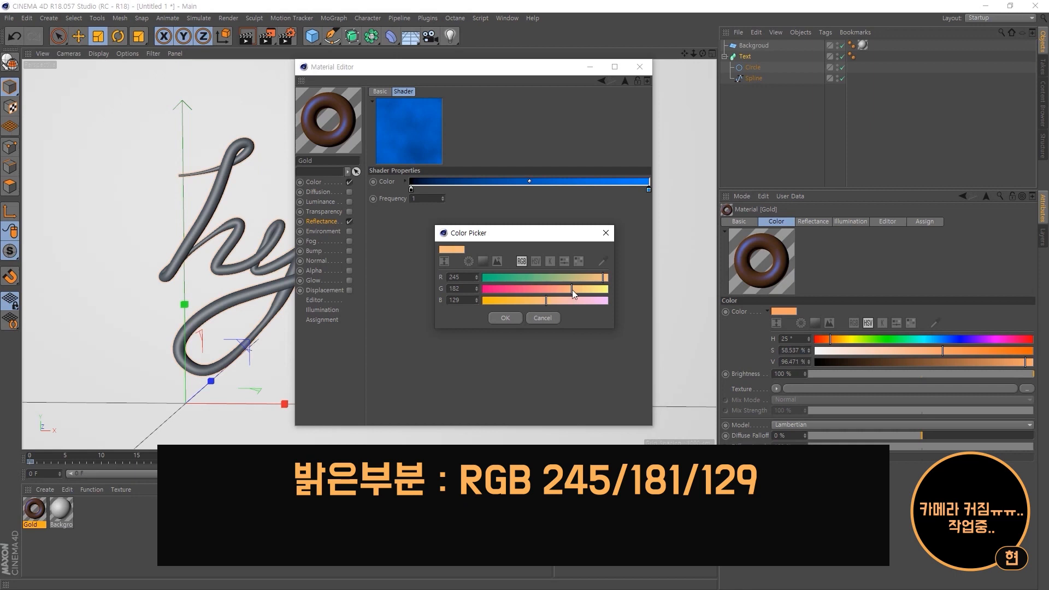
pyautogui.click(514, 318)
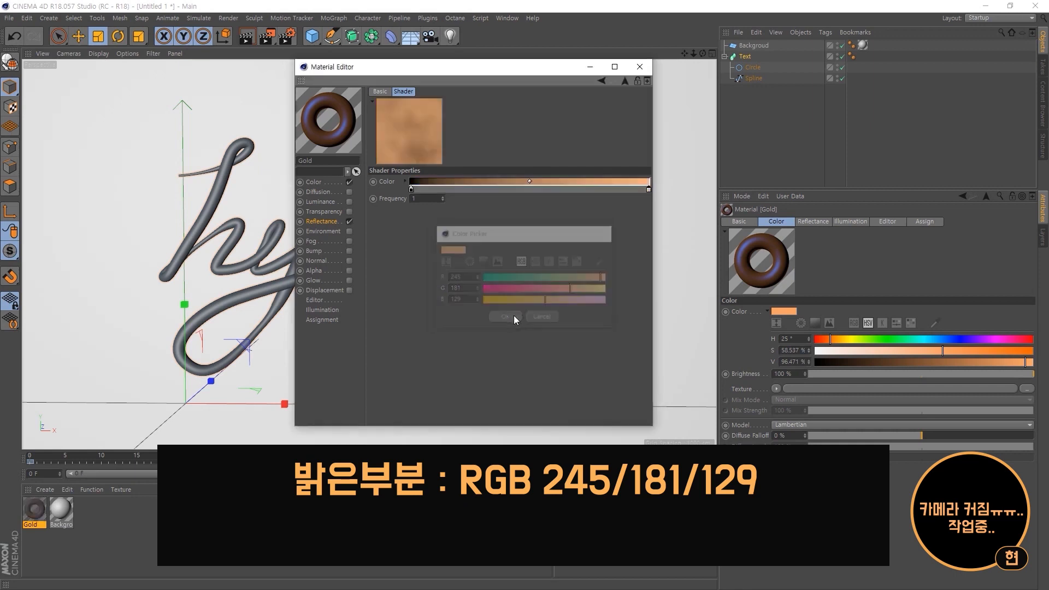
# Set the dark end of the Metal shader's color gradient to RGB 226, 141, 102.
pyautogui.doubleClick(411, 189)
pyautogui.moveTo(410, 190); pyautogui.dragTo(480, 189)
pyautogui.moveTo(369, 200); pyautogui.dragTo(419, 212)
pyautogui.click(392, 229)
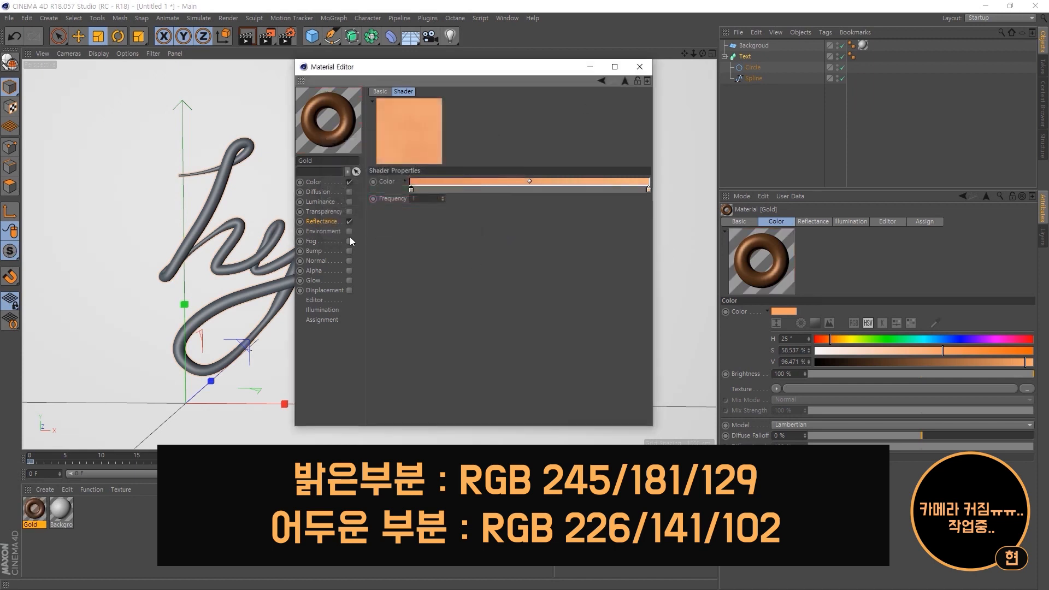
# Set the Gold reflectance layer's reflection strength to 100% and its roughness to 5%.
pyautogui.click(329, 224)
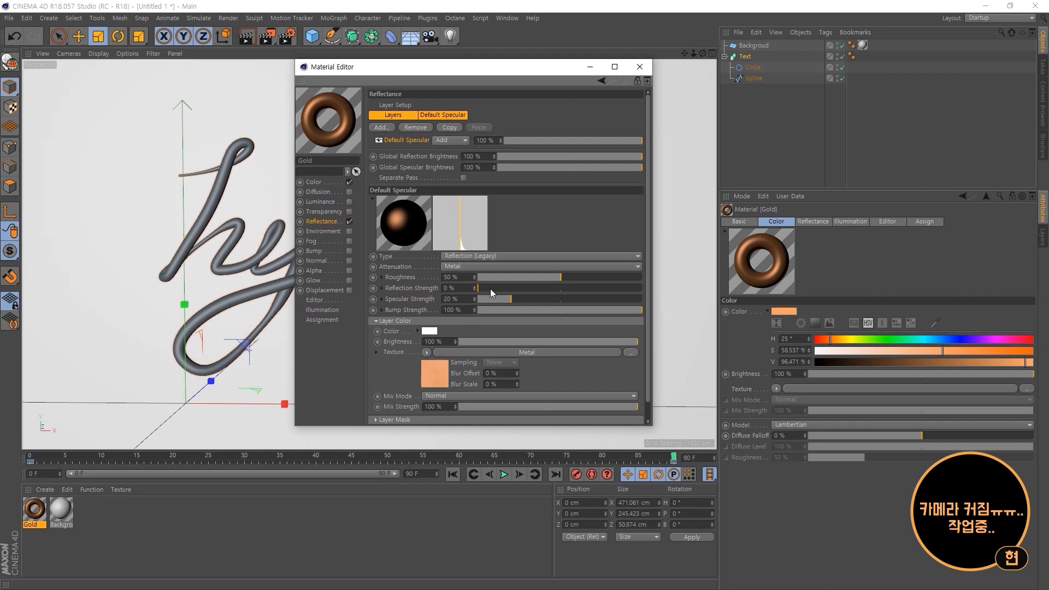
pyautogui.moveTo(490, 288); pyautogui.dragTo(678, 293)
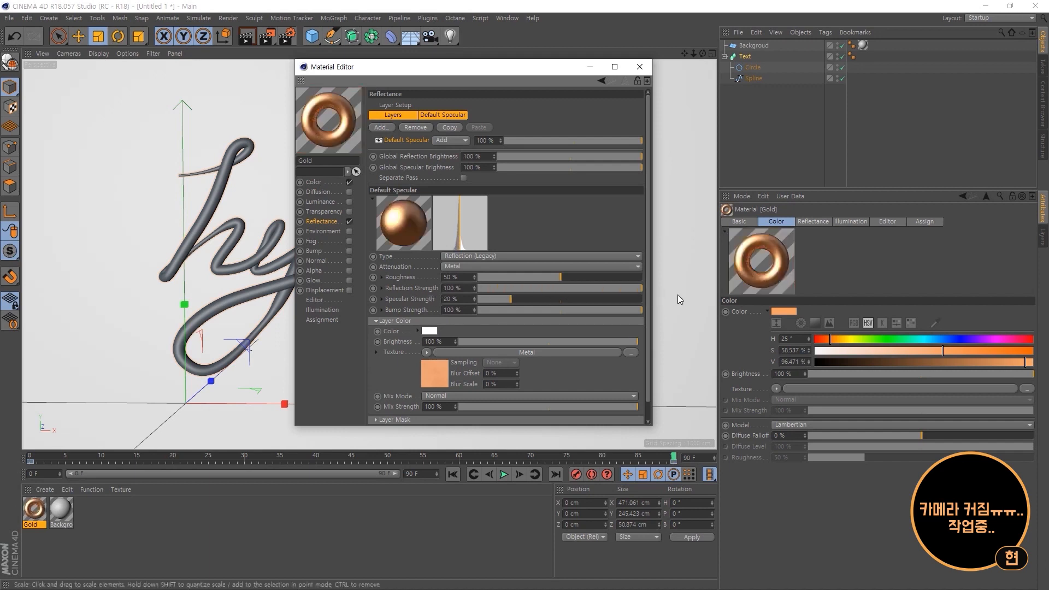
pyautogui.moveTo(561, 277); pyautogui.dragTo(486, 284)
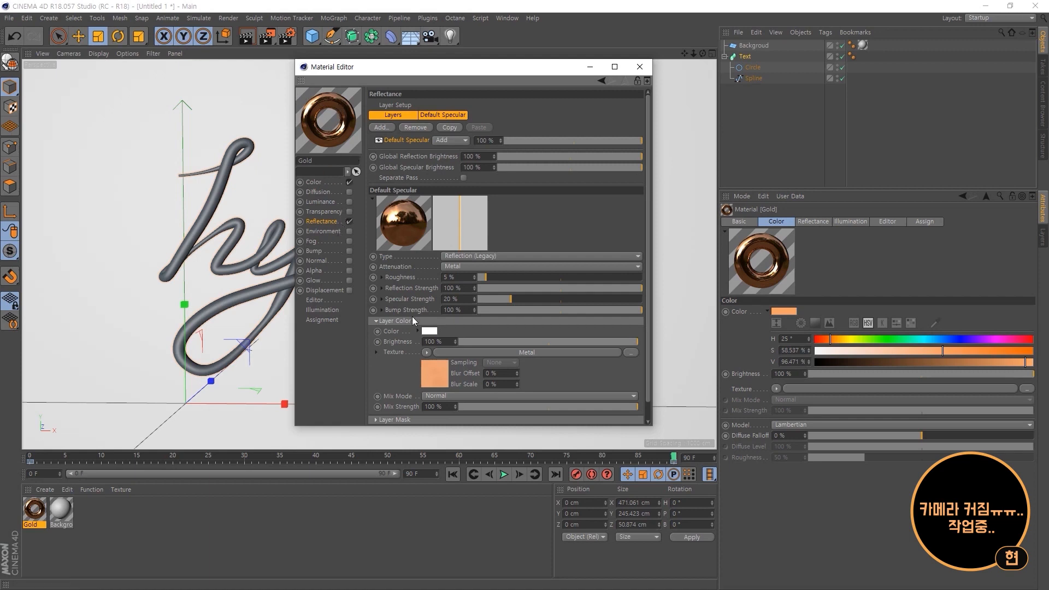
# Copy the Metal shader from the Gold reflectance texture and paste it as the texture of the enabled Bump channel.
pyautogui.click(427, 353)
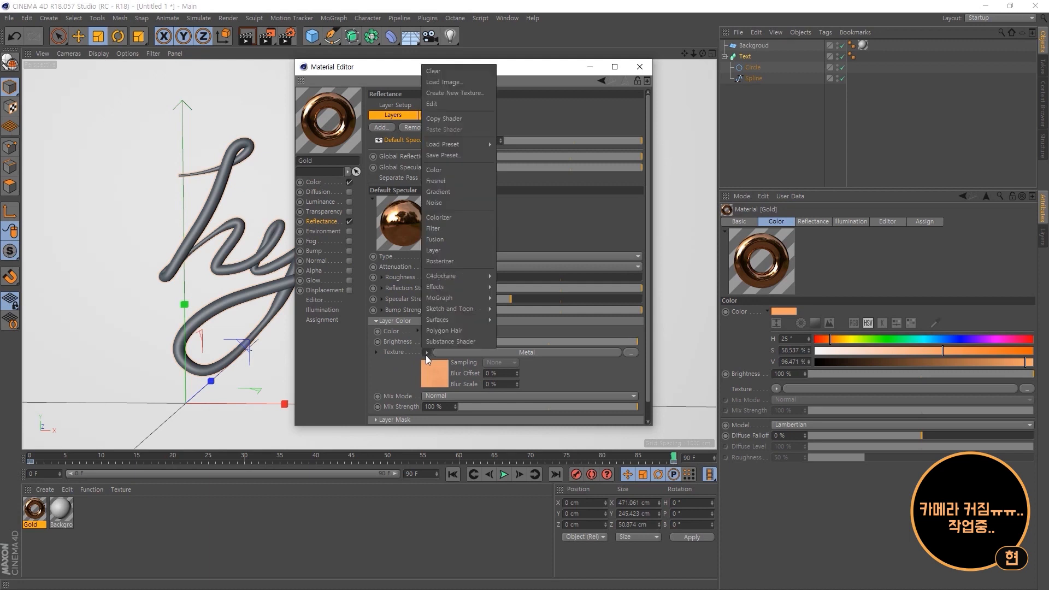
pyautogui.click(457, 119)
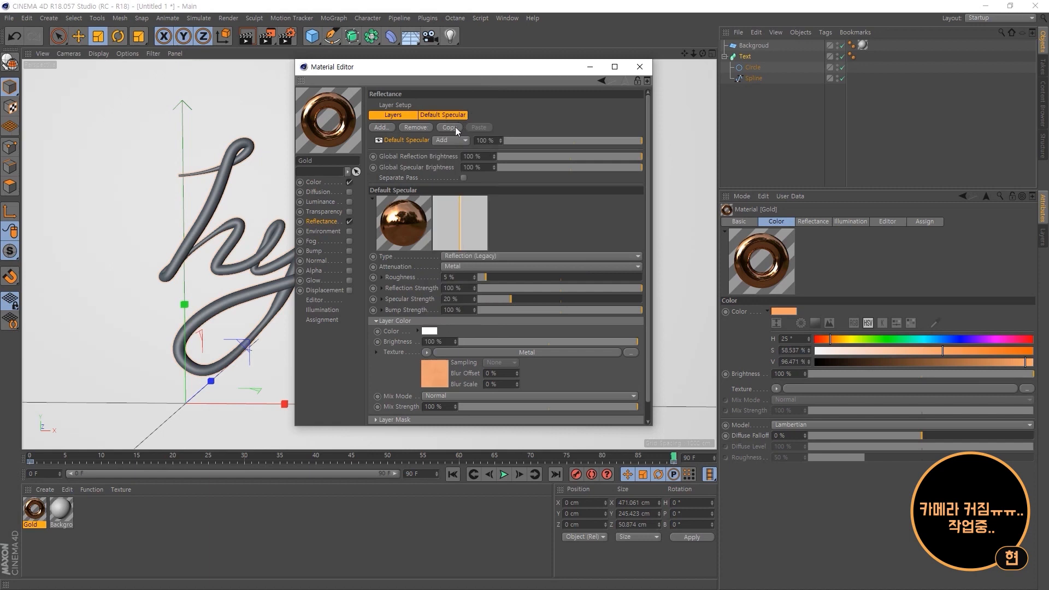
pyautogui.click(314, 251)
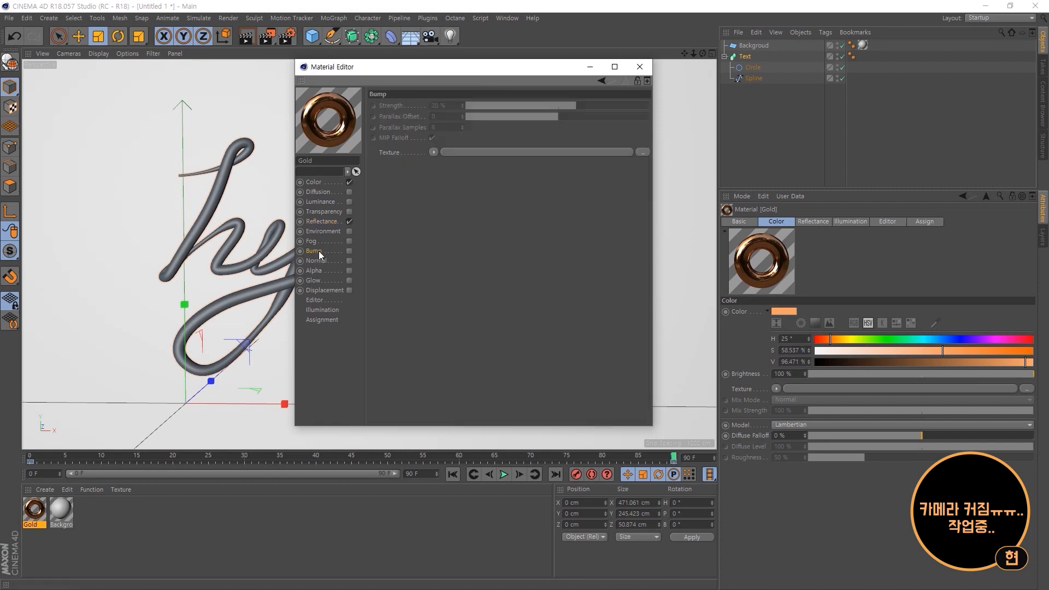
pyautogui.click(349, 251)
pyautogui.click(434, 153)
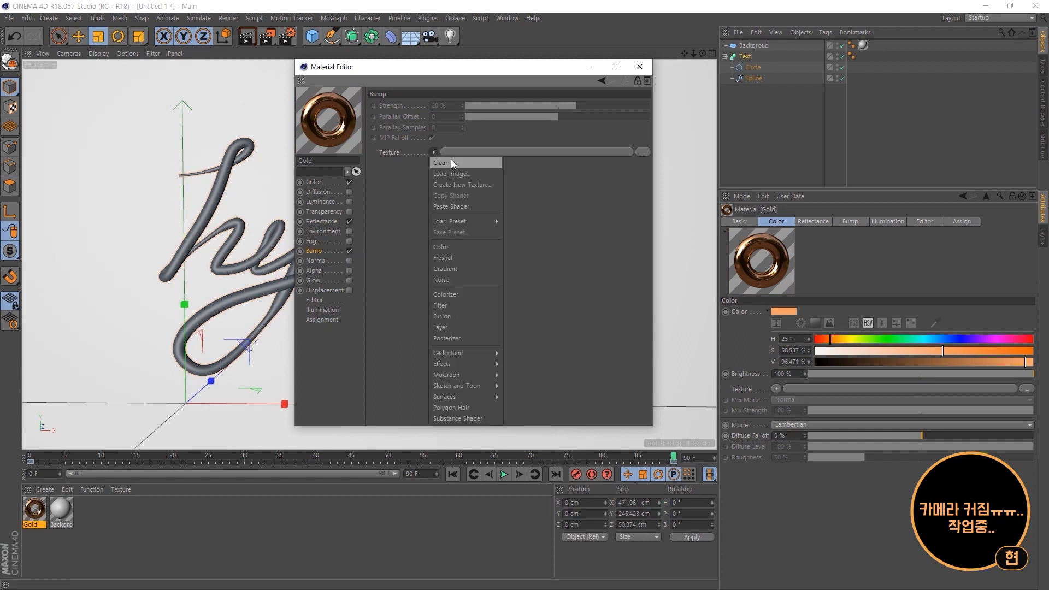
pyautogui.click(468, 207)
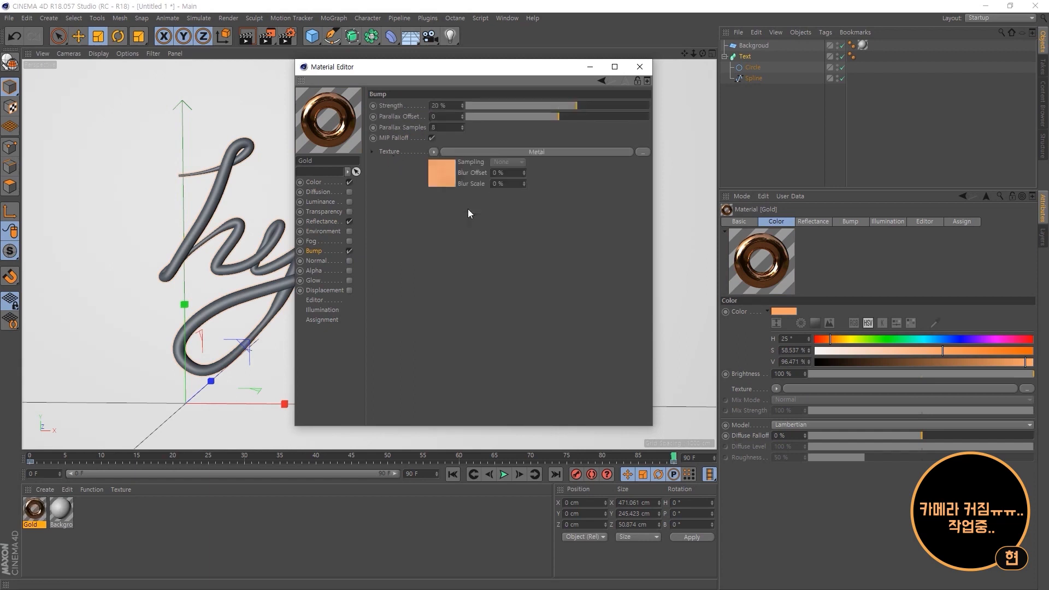
# Set the dark end of the Bump channel's Metal shader gradient to black.
pyautogui.click(322, 222)
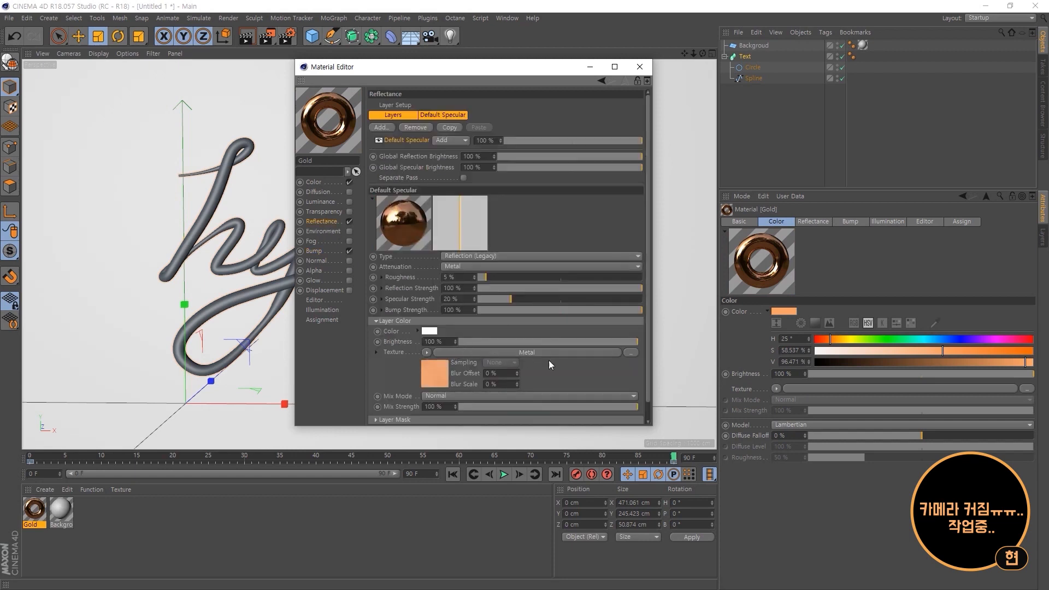
pyautogui.click(314, 251)
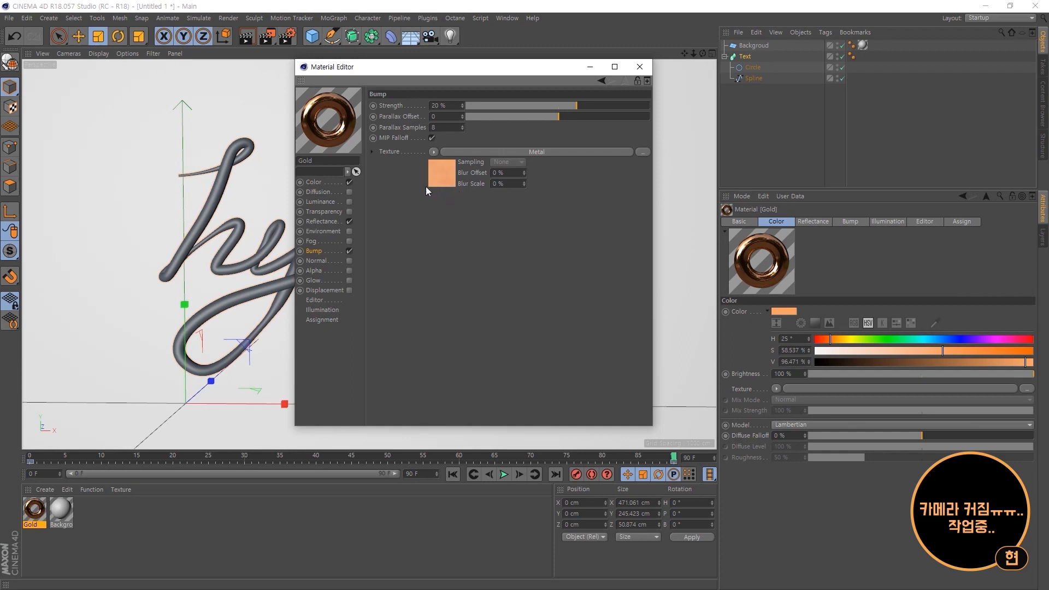
pyautogui.click(491, 152)
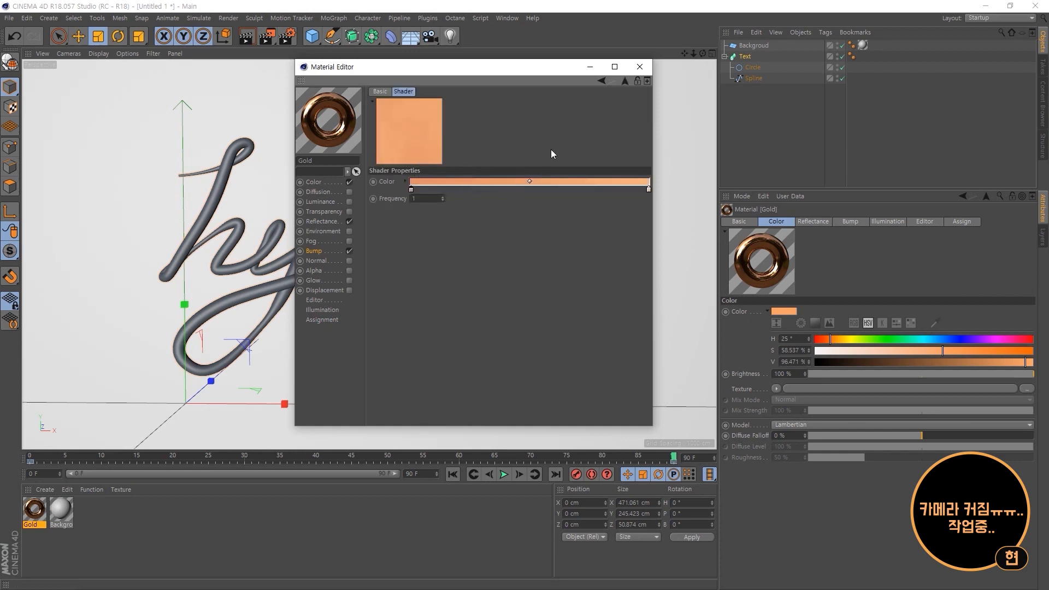
pyautogui.doubleClick(411, 190)
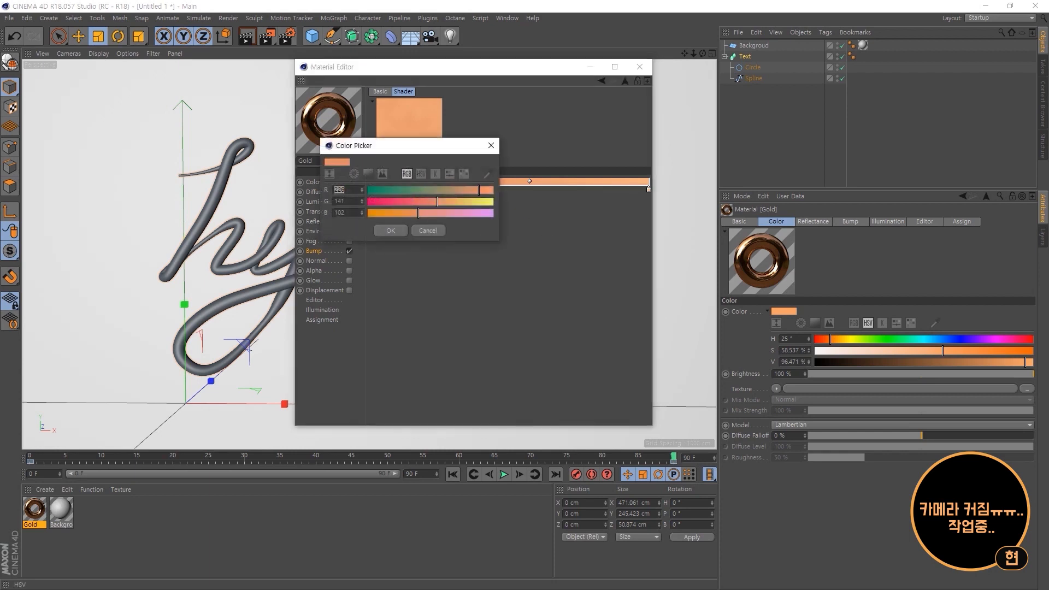
pyautogui.moveTo(406, 212); pyautogui.dragTo(364, 192)
pyautogui.click(390, 231)
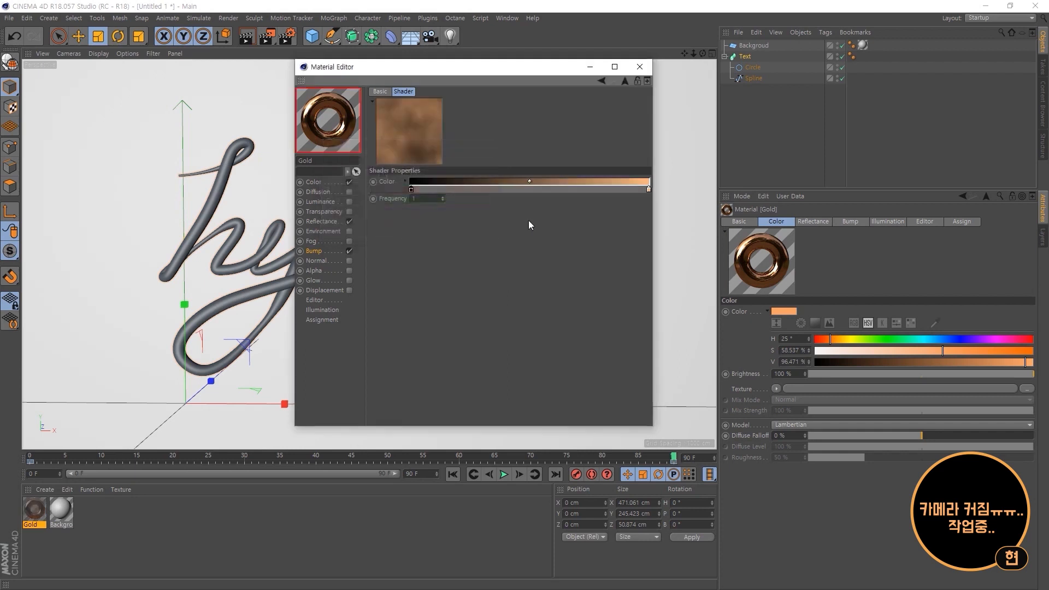
# Set the bright end of the bump Metal shader's gradient to a neutral gray and close the Gold material's editor.
pyautogui.doubleClick(648, 189)
pyautogui.moveTo(648, 189); pyautogui.dragTo(603, 200)
pyautogui.click(659, 172)
pyautogui.moveTo(626, 212); pyautogui.dragTo(670, 211)
pyautogui.click(628, 228)
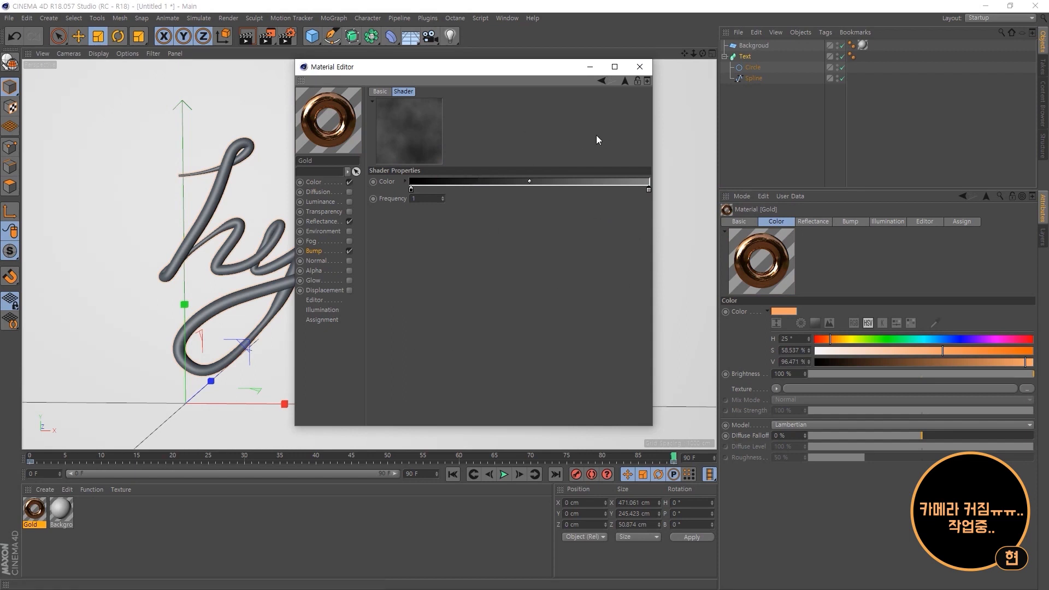
pyautogui.click(639, 67)
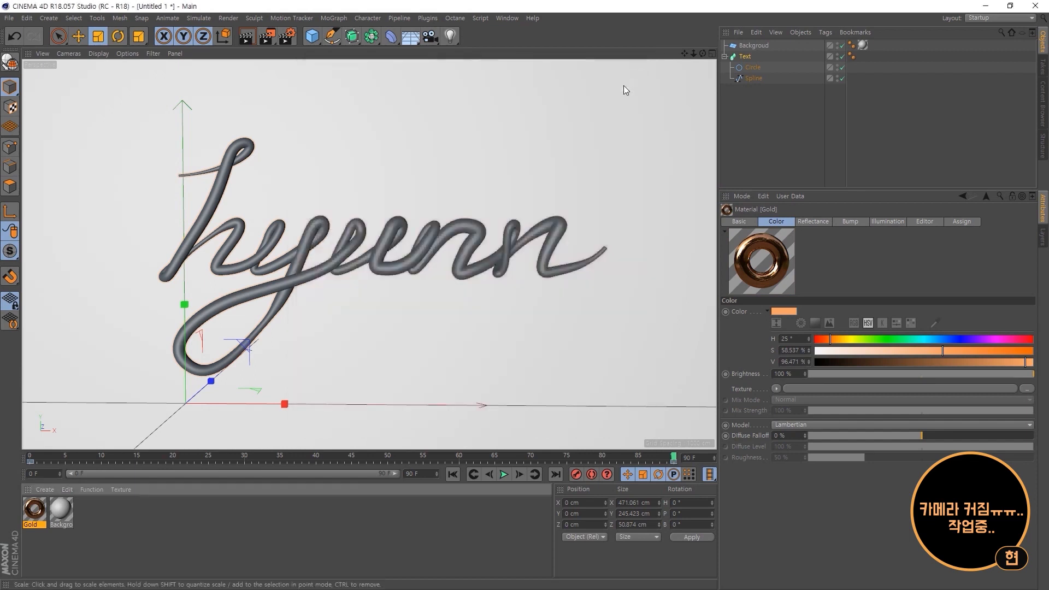
# Create a new material and name it HDR.
pyautogui.click(93, 531)
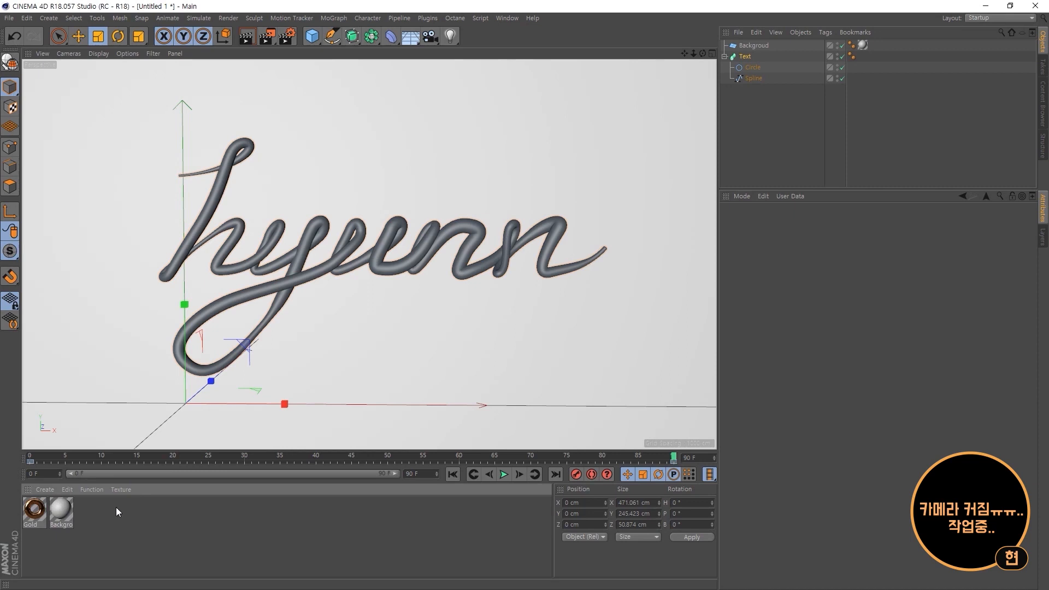
pyautogui.click(47, 490)
pyautogui.click(79, 401)
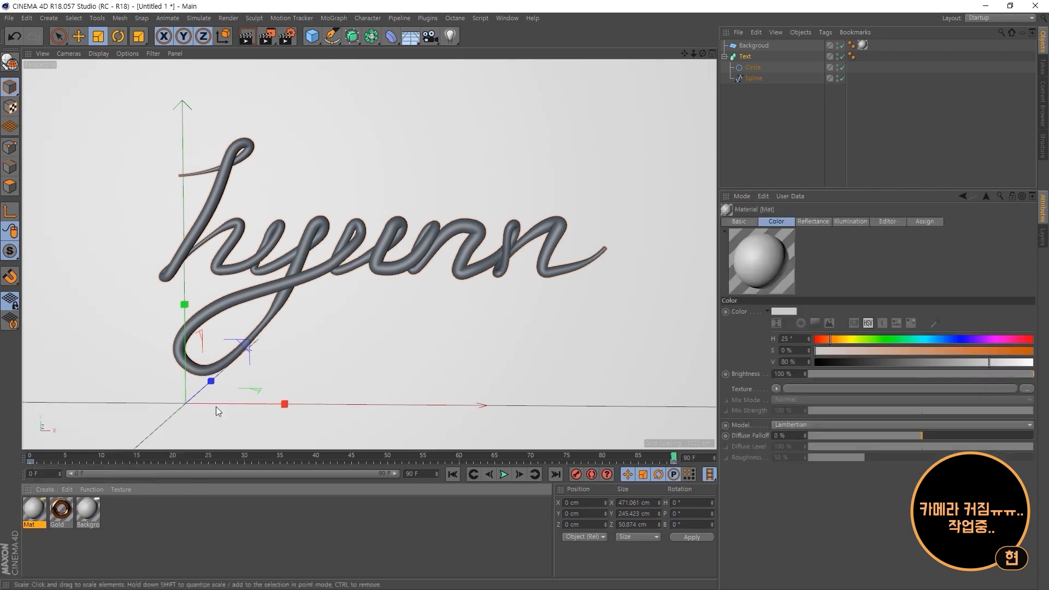
pyautogui.doubleClick(38, 524)
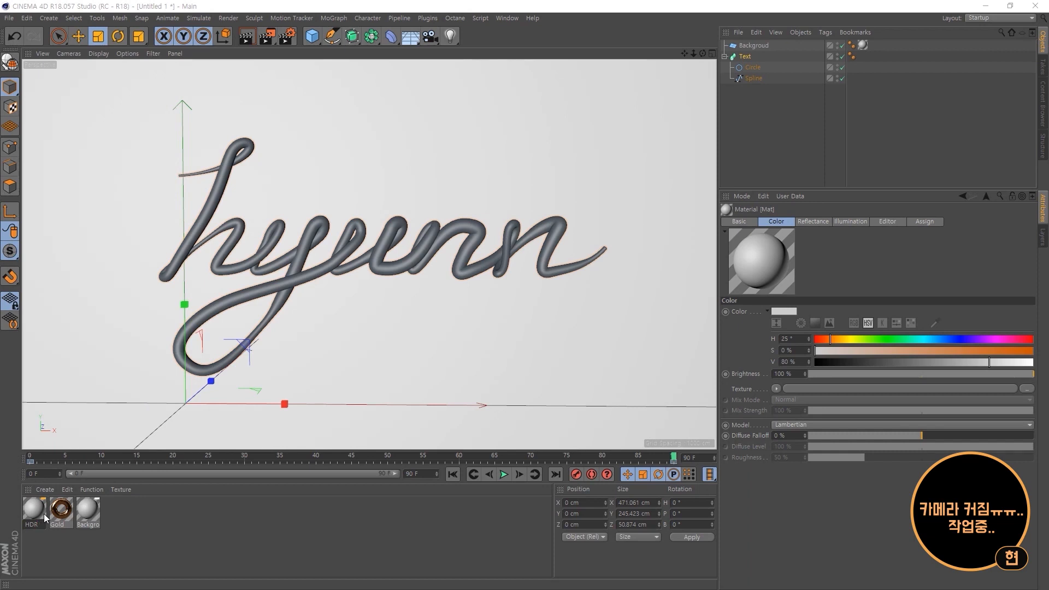
pyautogui.write('HDR')
pyautogui.press('Return')
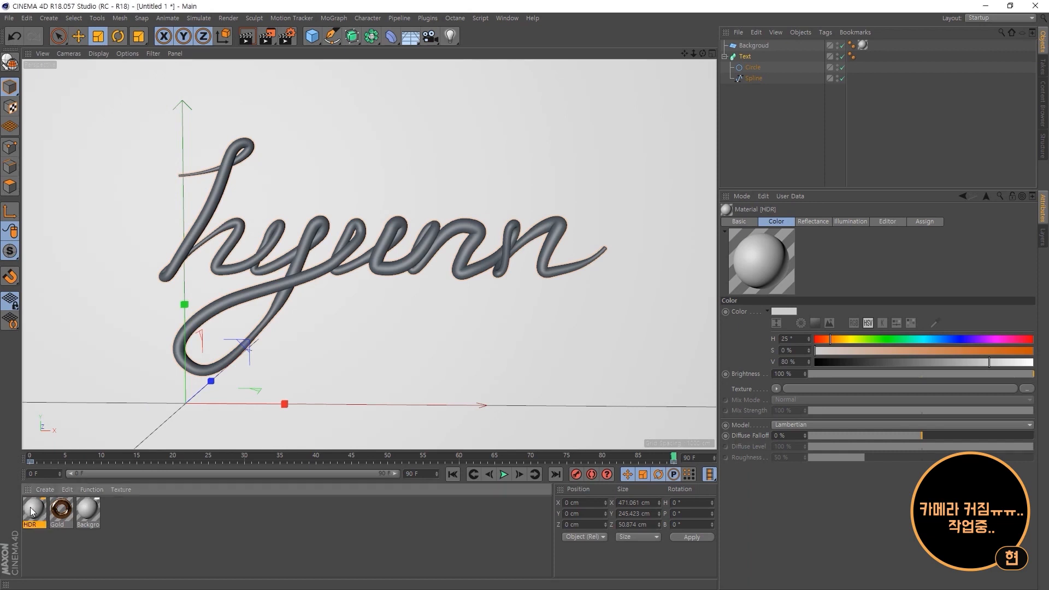
# Disable the Color and Reflectance channels of the HDR material and enable its Luminance channel.
pyautogui.doubleClick(31, 512)
pyautogui.click(218, 189)
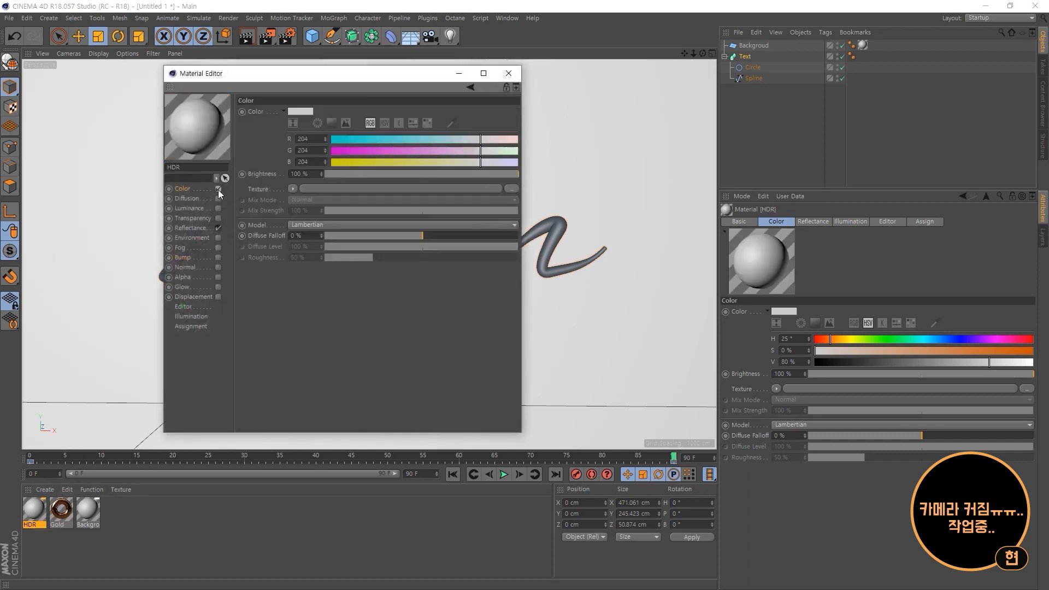
pyautogui.click(218, 188)
pyautogui.click(219, 228)
pyautogui.click(193, 208)
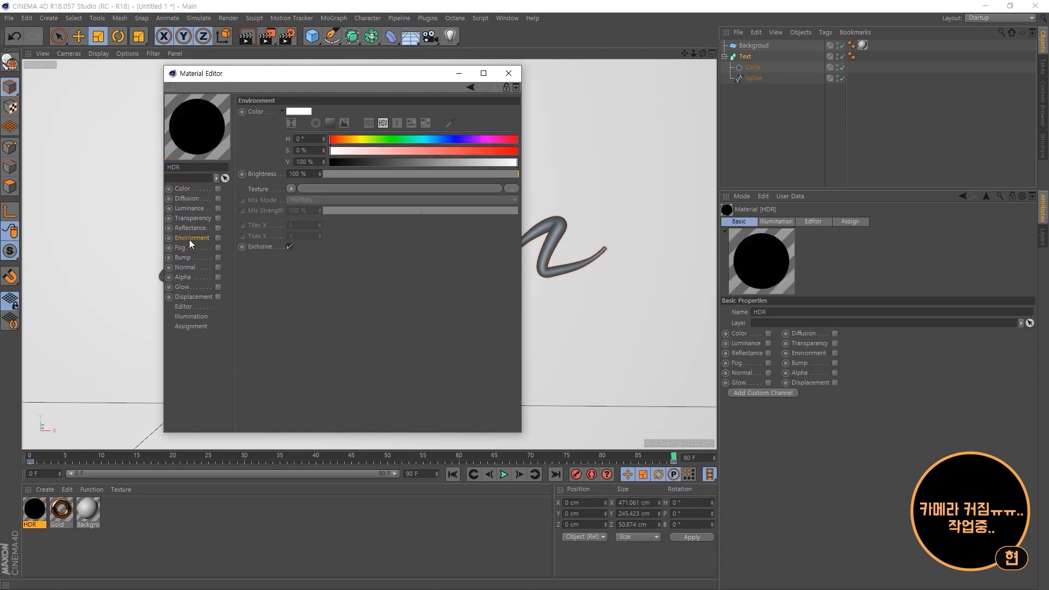
pyautogui.click(217, 208)
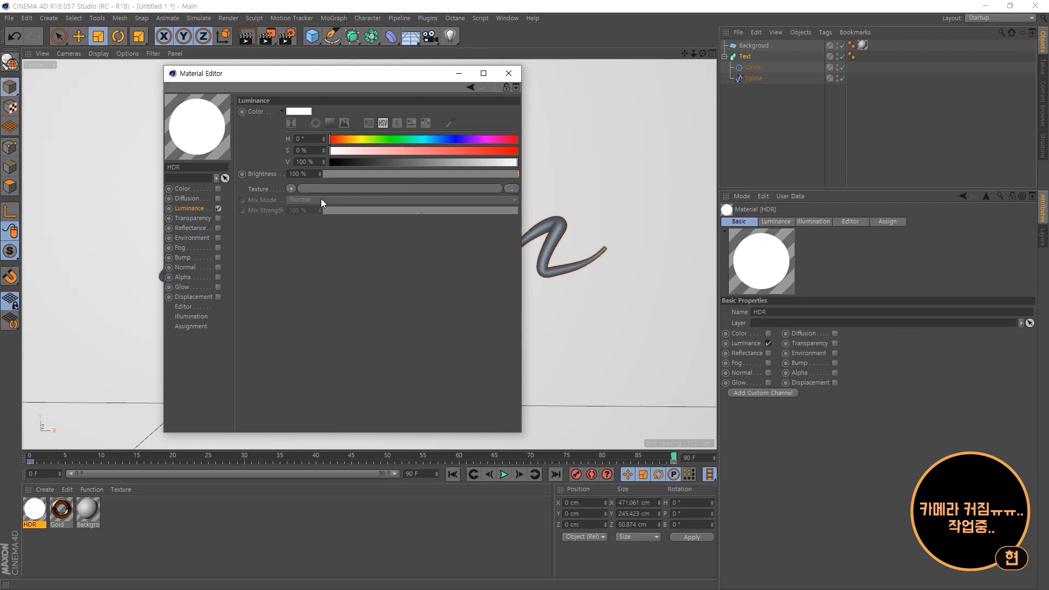
# Load "HDRI sample.hdr" from the desktop as the HDR material's luminance texture without copying it to the project location.
pyautogui.click(511, 189)
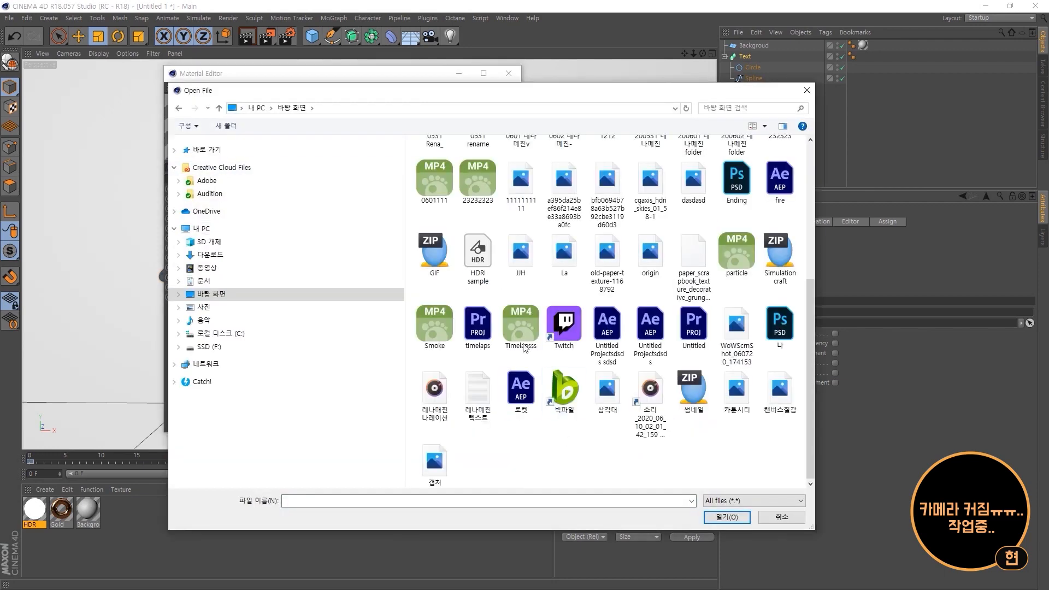
pyautogui.click(474, 253)
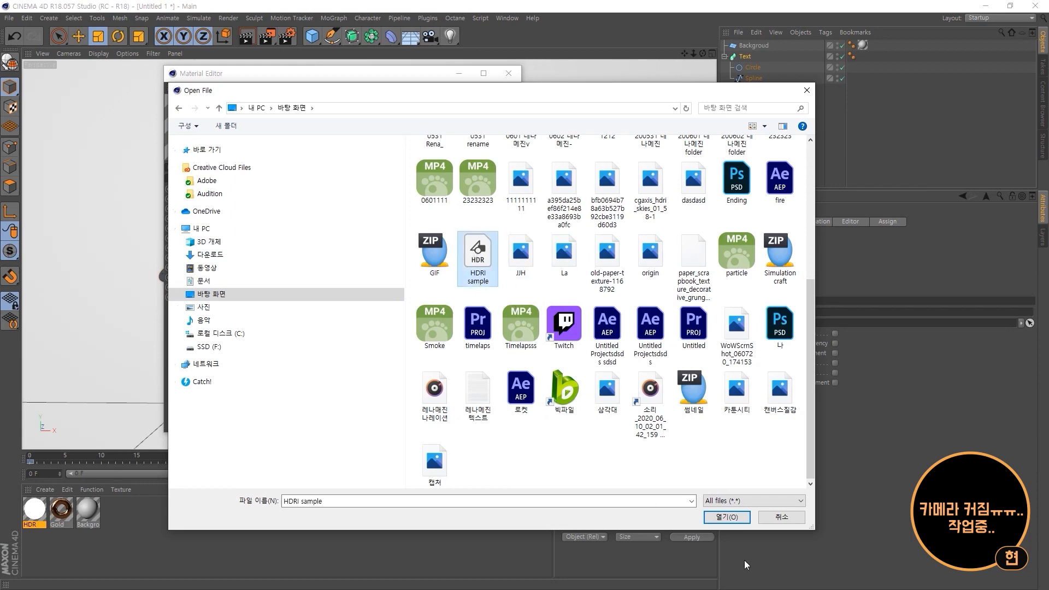
pyautogui.click(722, 516)
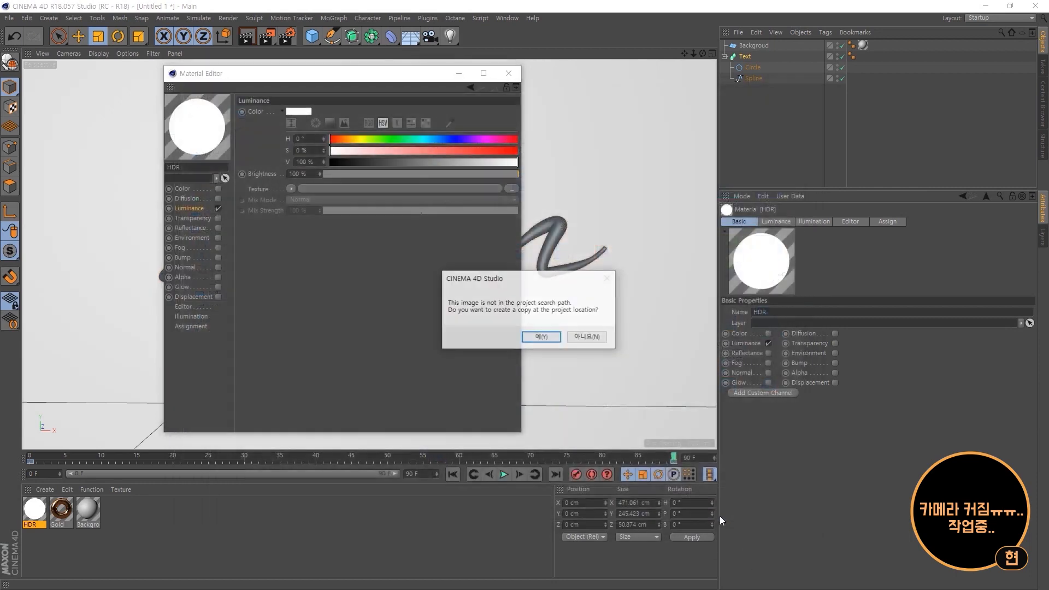
pyautogui.click(571, 340)
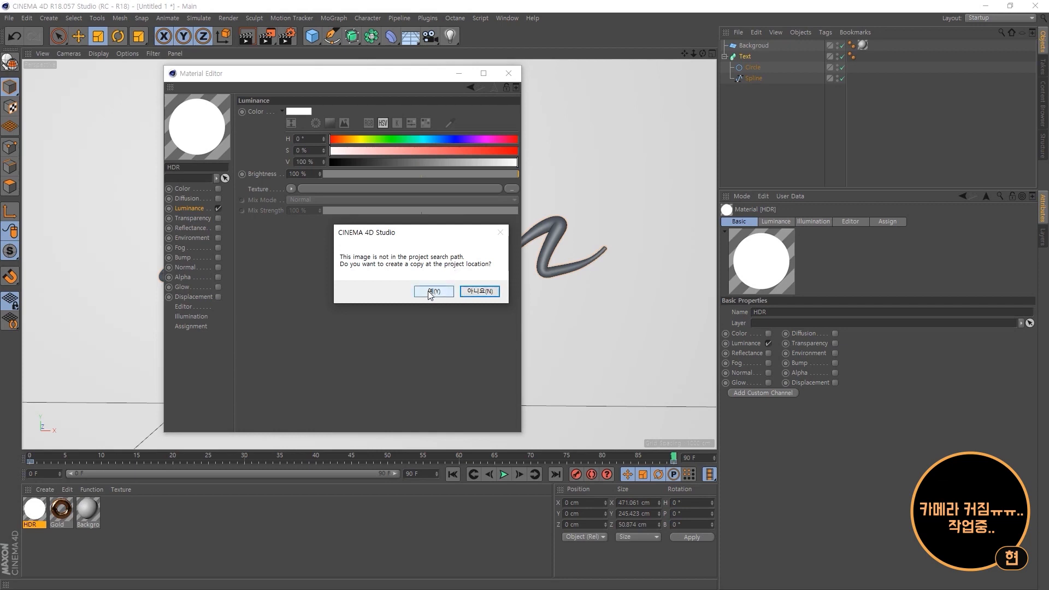
pyautogui.click(473, 294)
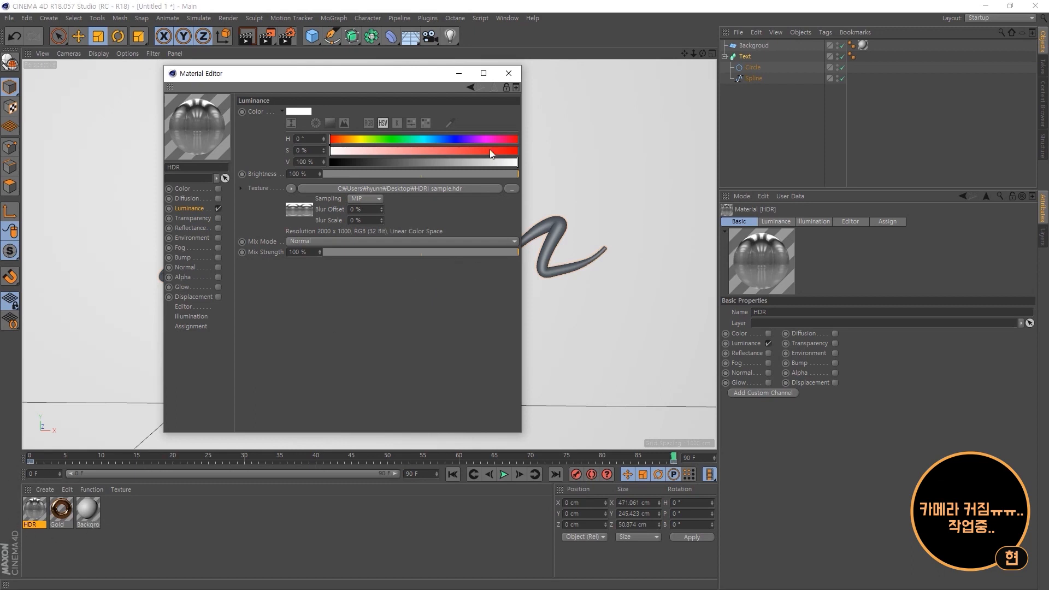
pyautogui.click(508, 74)
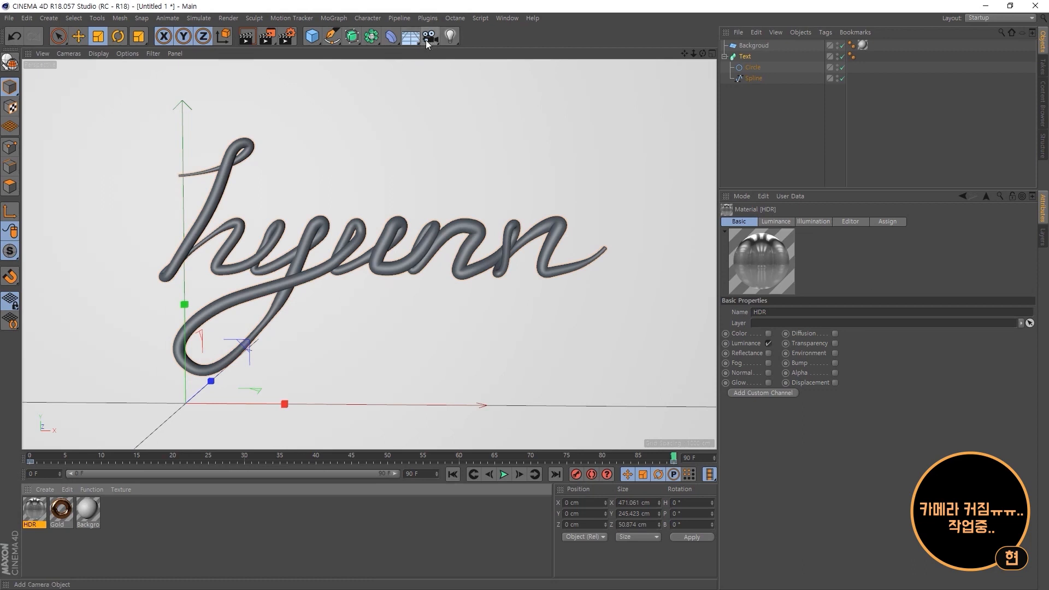
# Apply the HDR material to a new Sky object and the Gold material to the Text object.
pyautogui.click(409, 41)
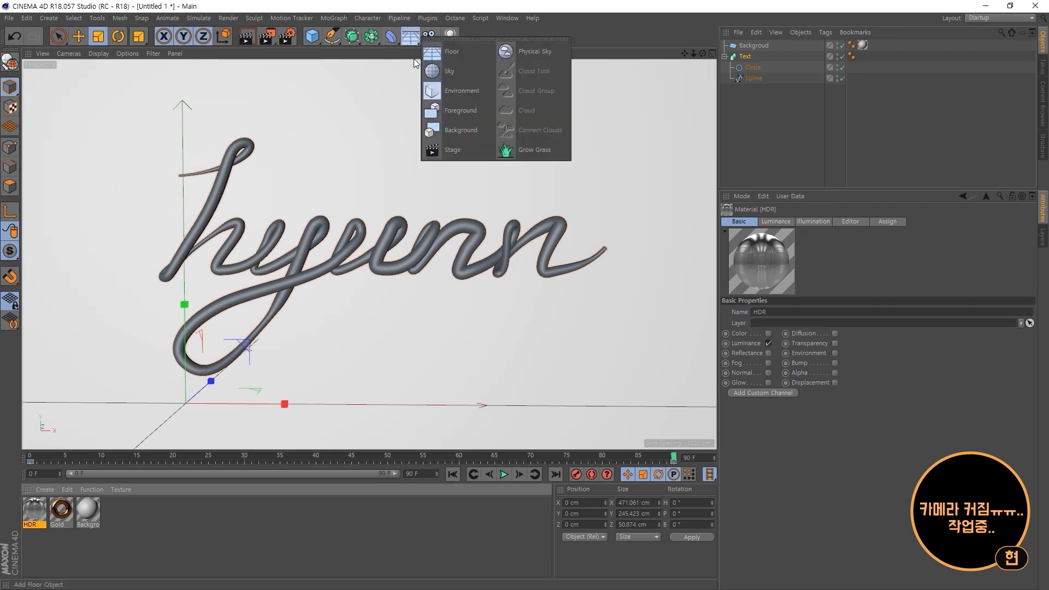
pyautogui.click(455, 70)
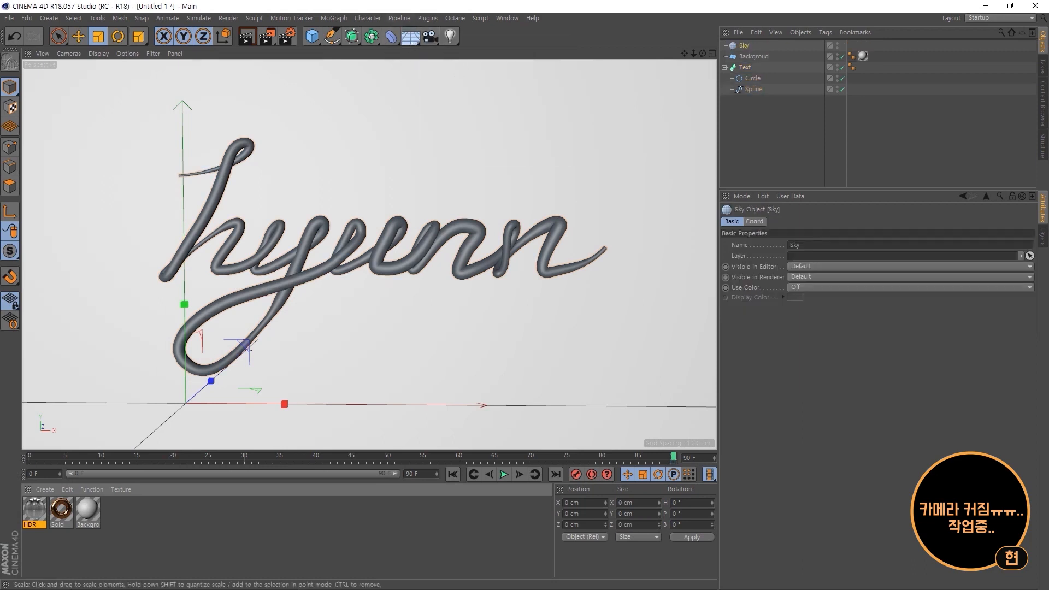
pyautogui.moveTo(39, 522); pyautogui.dragTo(745, 47)
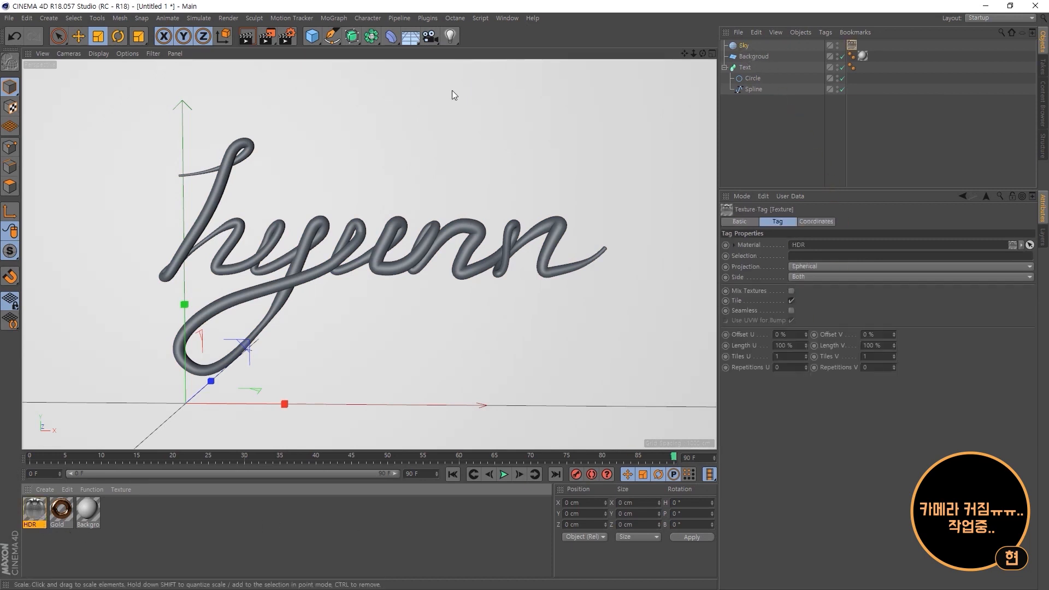
pyautogui.click(133, 549)
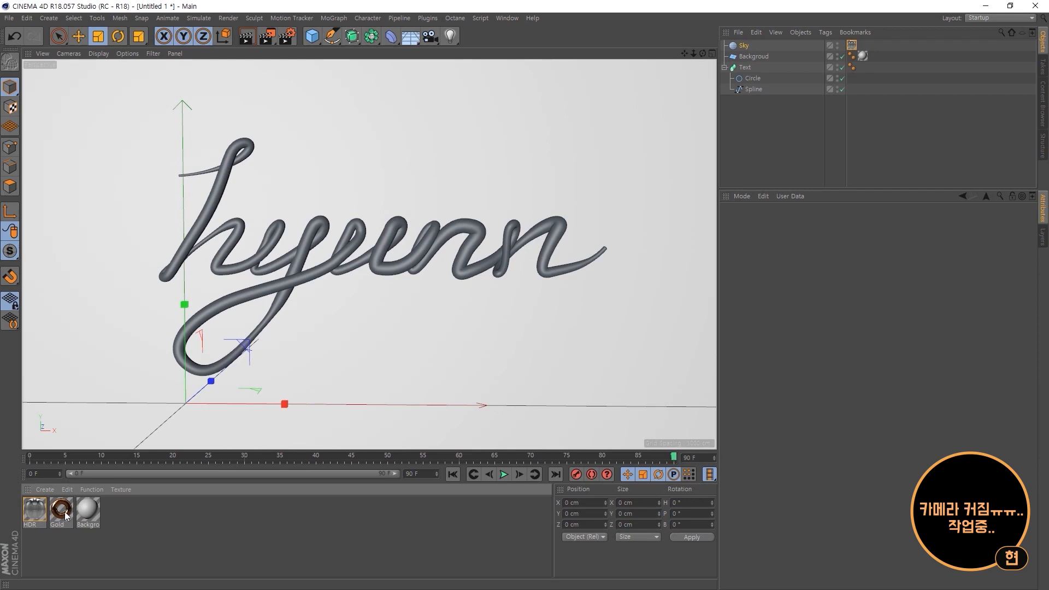
pyautogui.moveTo(64, 511); pyautogui.dragTo(746, 69)
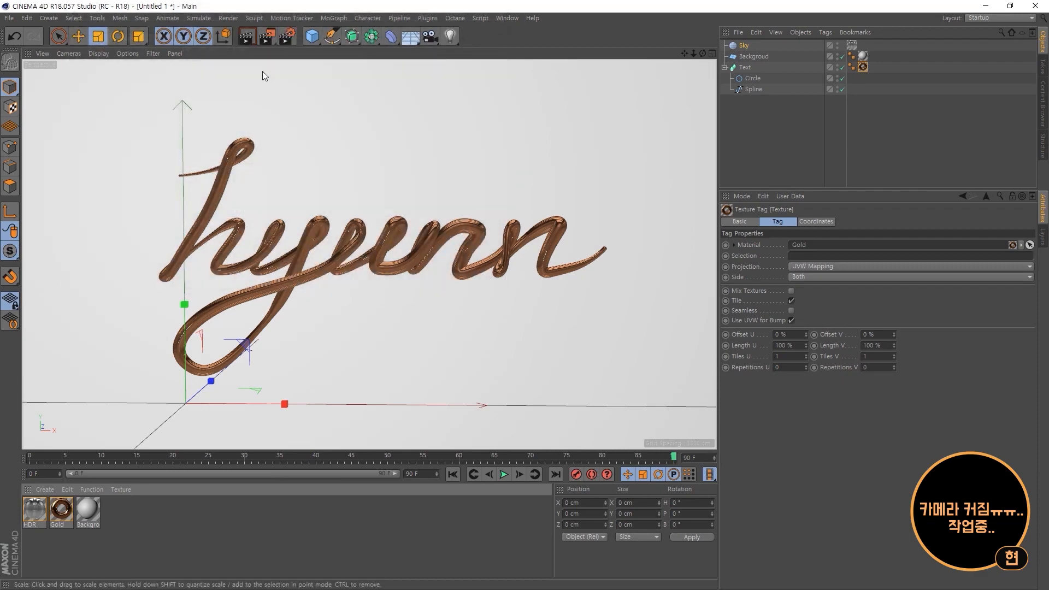
# Add the Ambient Occlusion and Global Illumination effects to the render settings.
pyautogui.click(288, 37)
pyautogui.moveTo(285, 11); pyautogui.dragTo(427, 60)
pyautogui.click(235, 248)
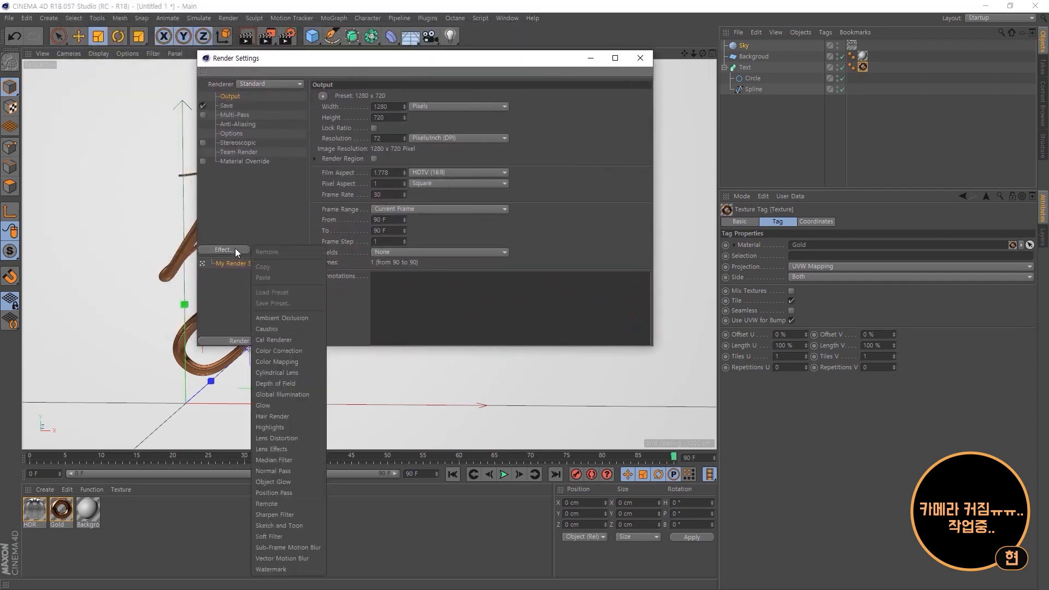
pyautogui.click(293, 313)
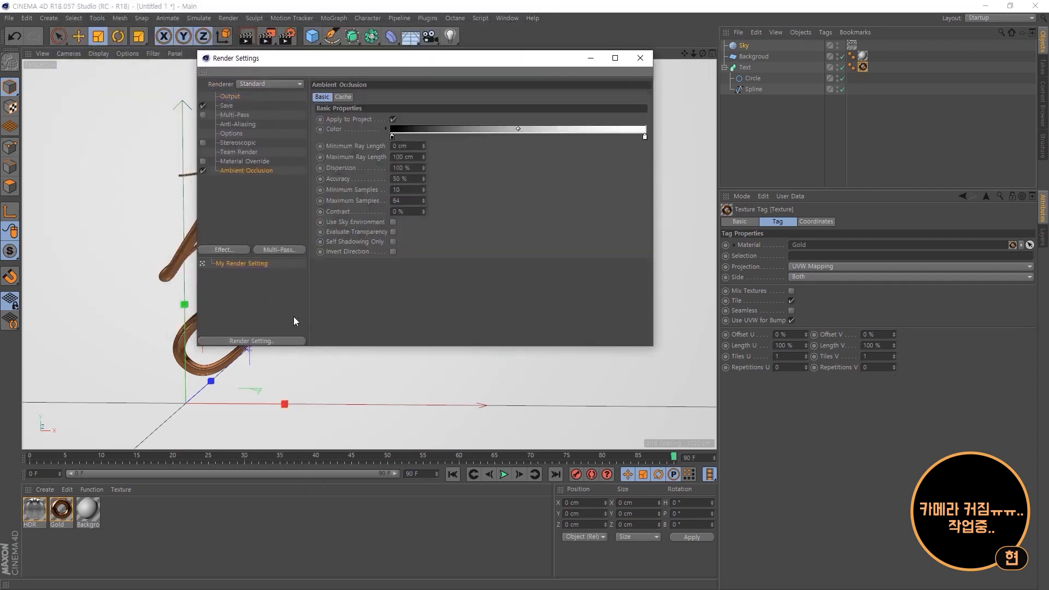
pyautogui.click(243, 249)
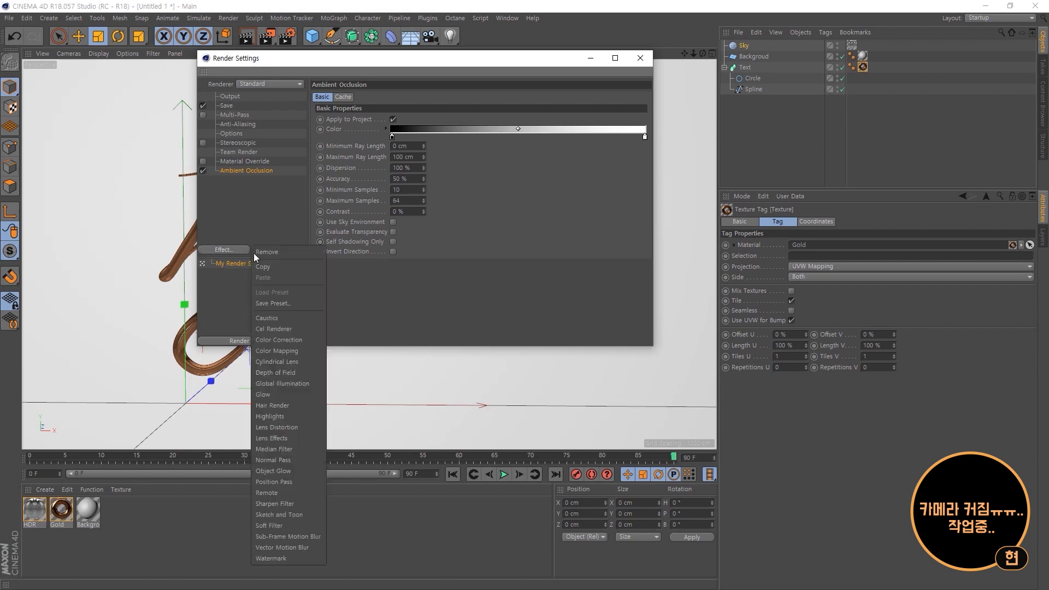
pyautogui.click(301, 385)
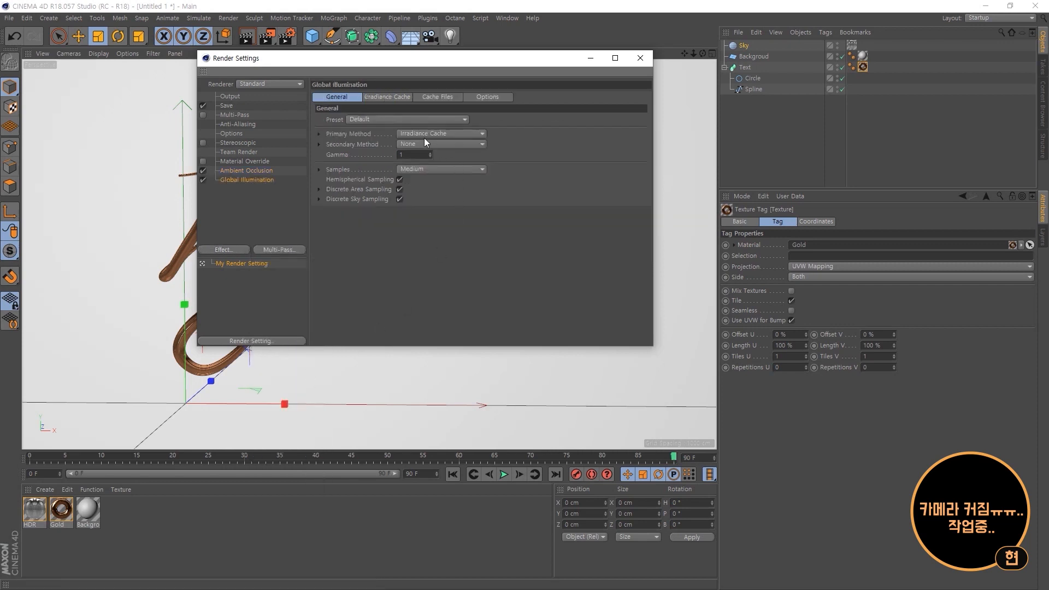
# Set the Global Illumination preset to Interior - High and render a preview in the viewport.
pyautogui.click(383, 120)
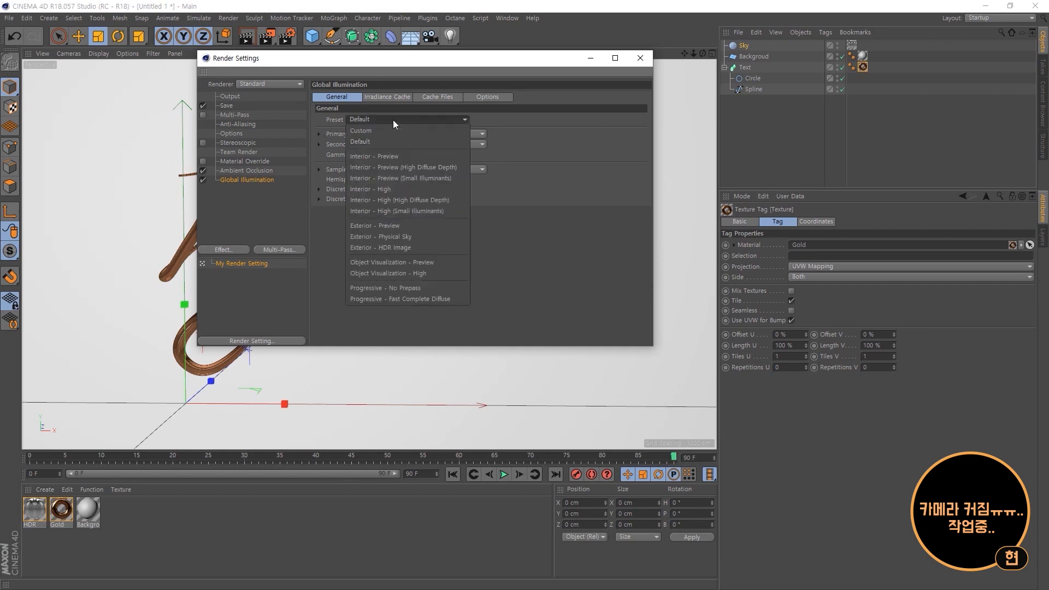
pyautogui.click(399, 188)
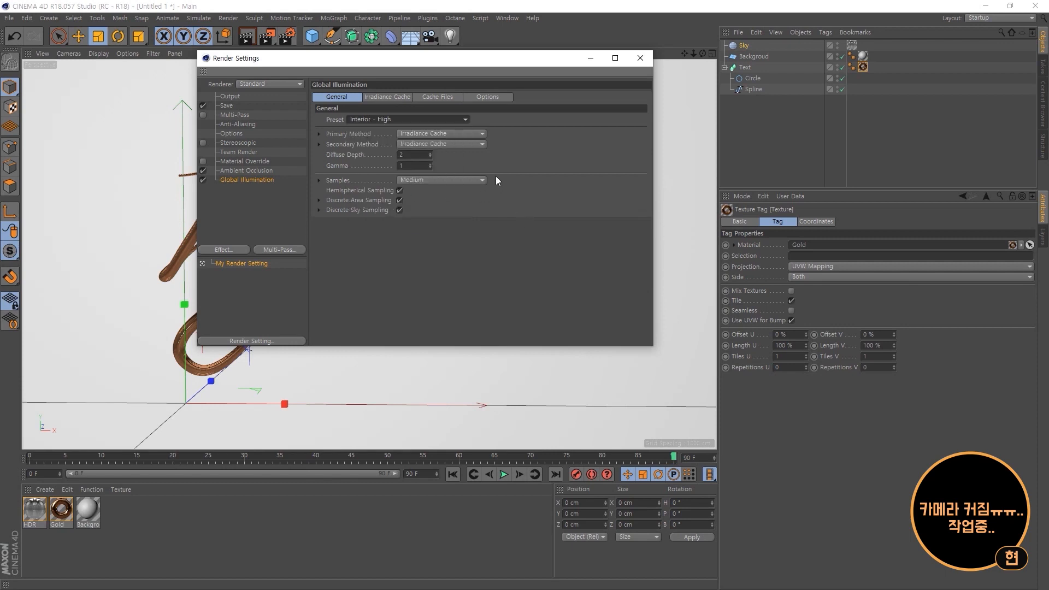
pyautogui.click(640, 58)
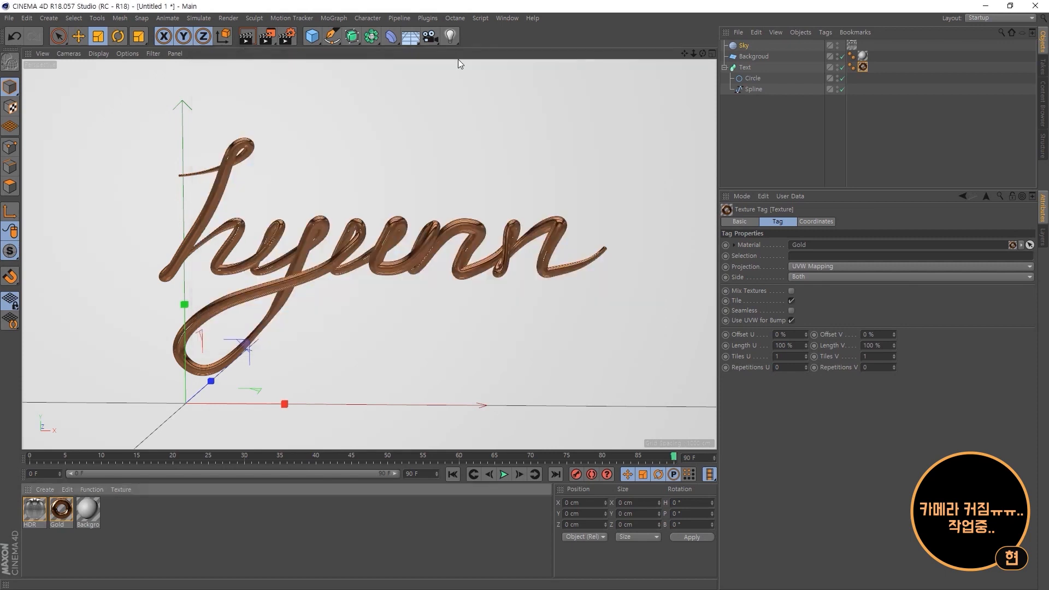
pyautogui.hotkey('ctrl', 'r')
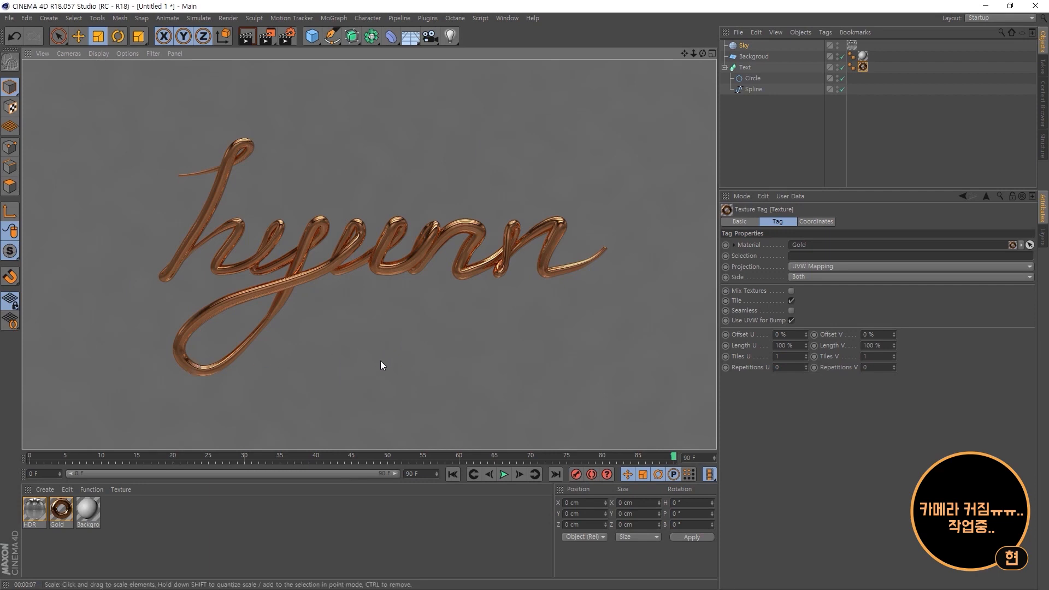
pyautogui.click(419, 175)
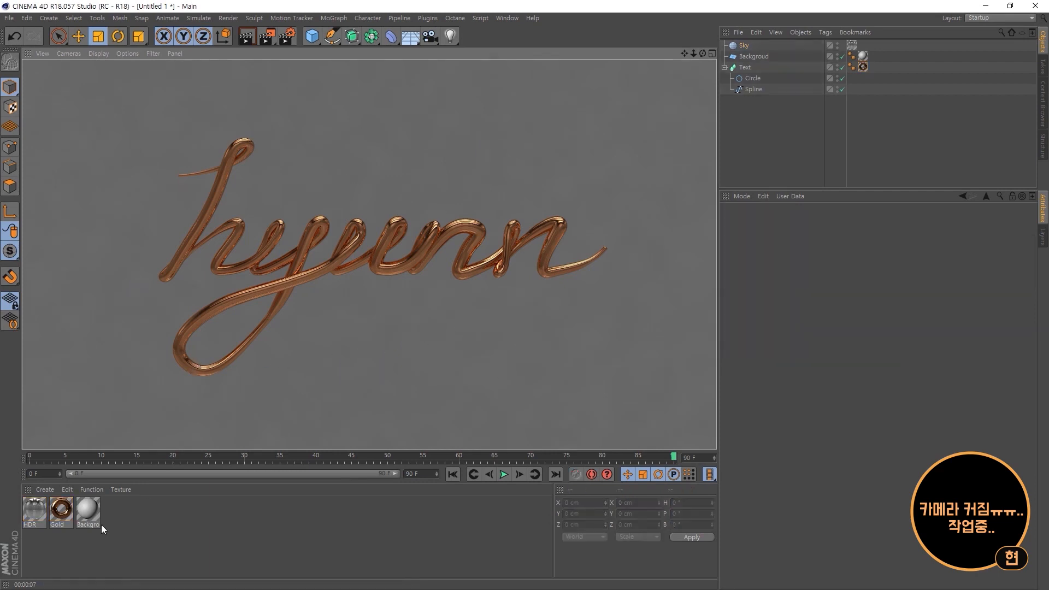
# Set the Background material's color to pure white, RGB 255, 255, 255.
pyautogui.doubleClick(90, 510)
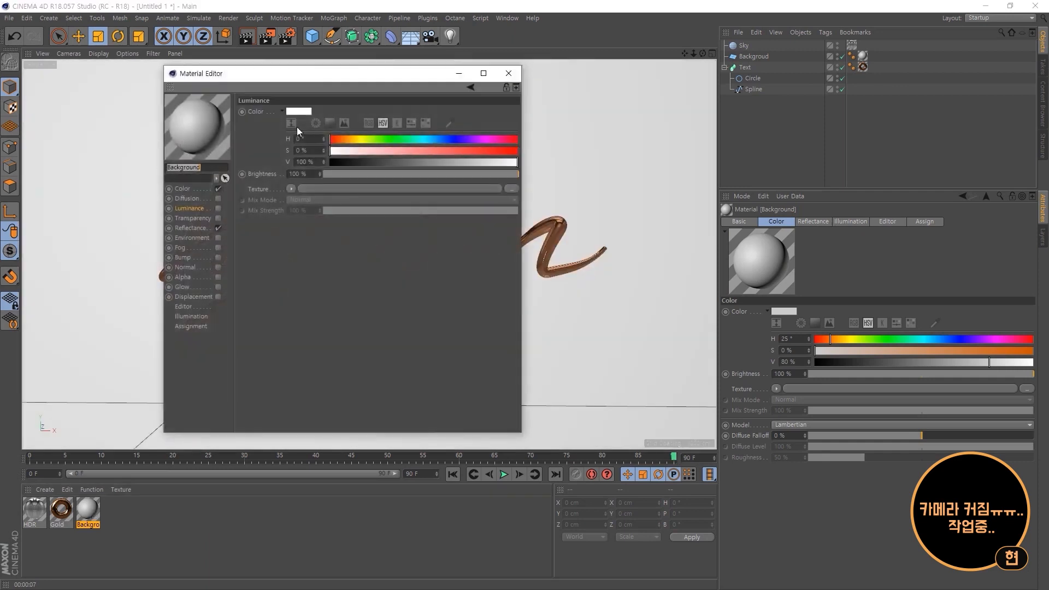
pyautogui.click(183, 189)
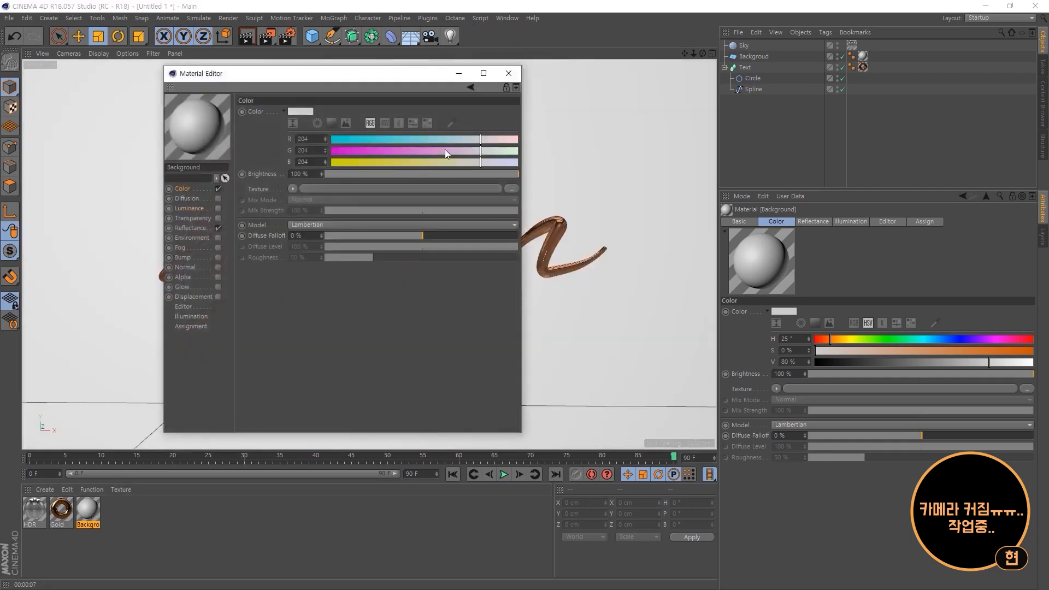
pyautogui.moveTo(481, 139); pyautogui.dragTo(524, 138)
pyautogui.click(520, 151)
pyautogui.click(522, 163)
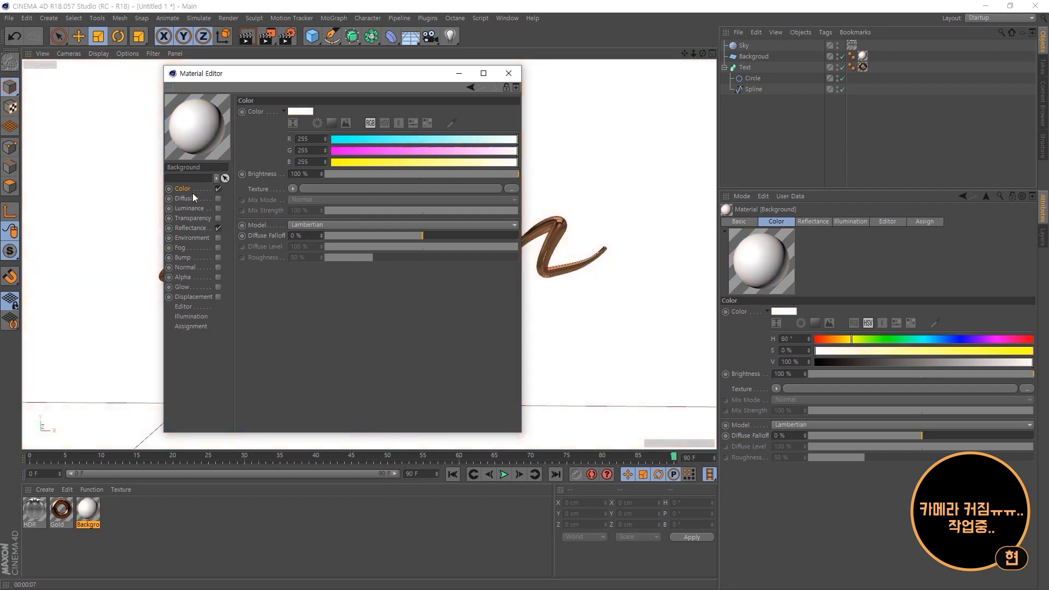
# Disable the Background material's Reflectance channel and enable its Luminance channel at 70% brightness.
pyautogui.click(195, 229)
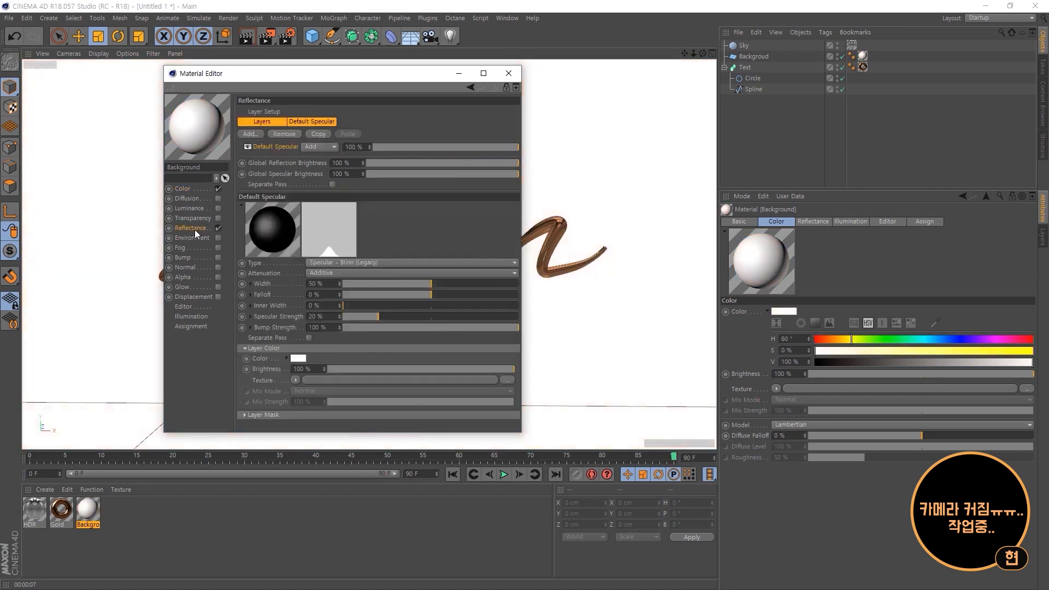
pyautogui.click(218, 228)
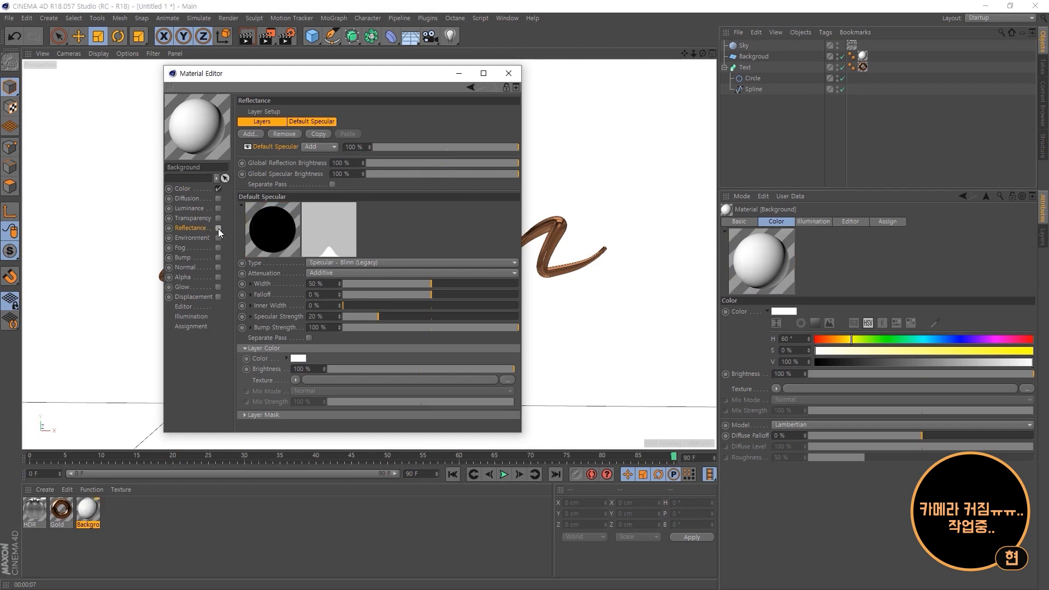
pyautogui.click(195, 210)
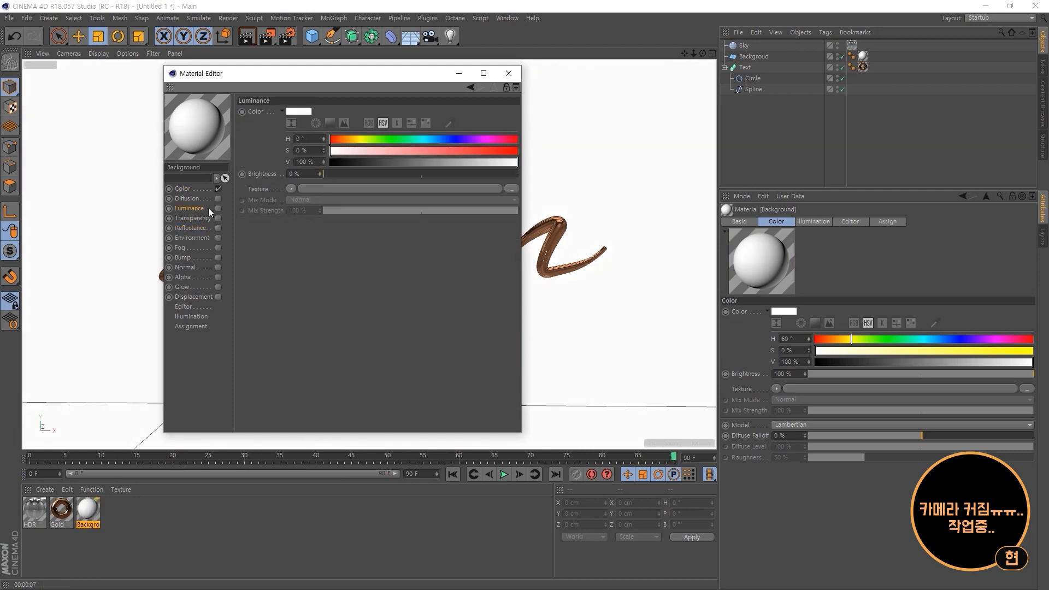
pyautogui.click(218, 208)
pyautogui.moveTo(304, 174); pyautogui.dragTo(150, 163)
pyautogui.write('70')
pyautogui.press('Return')
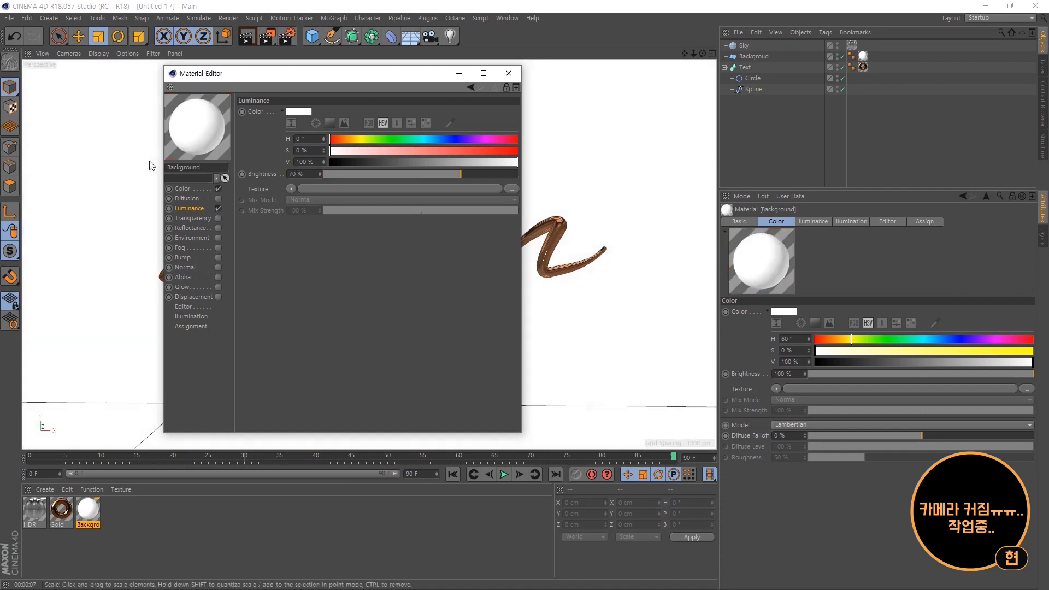
pyautogui.moveTo(382, 73); pyautogui.dragTo(850, 138)
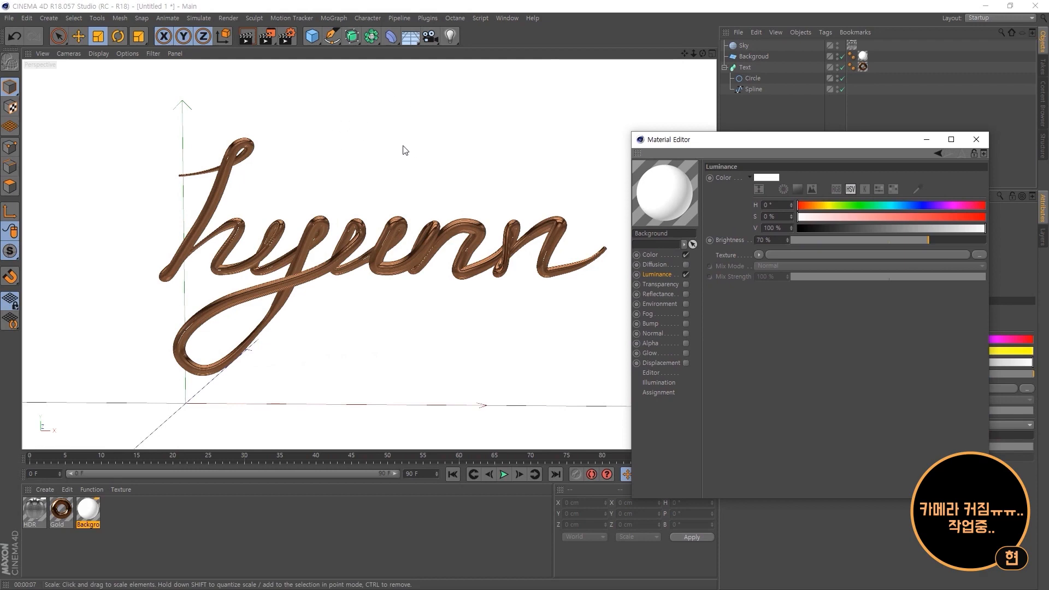
pyautogui.moveTo(793, 140); pyautogui.dragTo(433, 134)
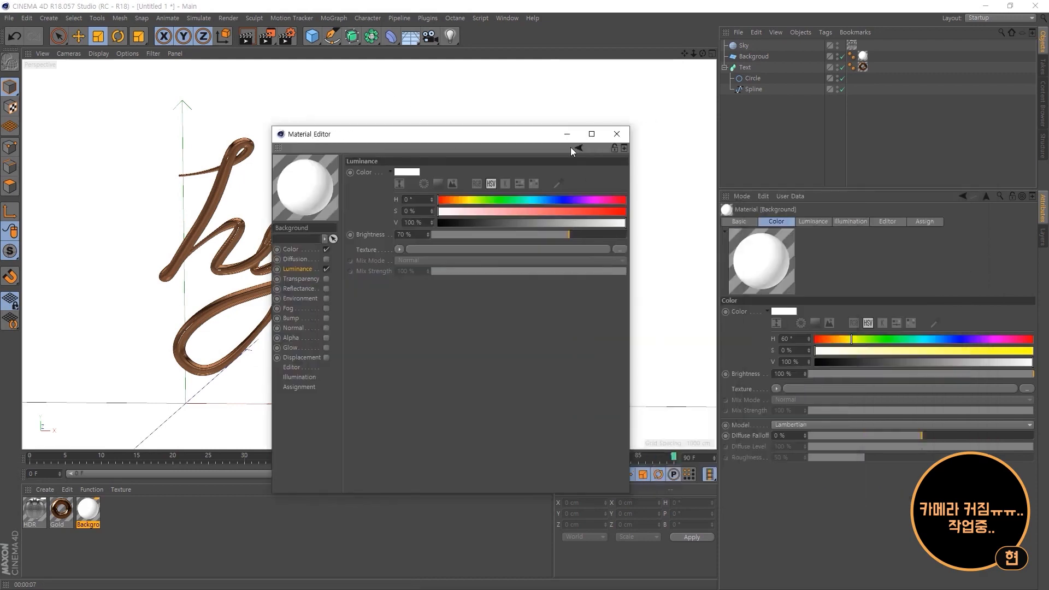
pyautogui.click(615, 134)
# Set the White Point of the HDR material's luminance texture to 0.5.
pyautogui.click(29, 522)
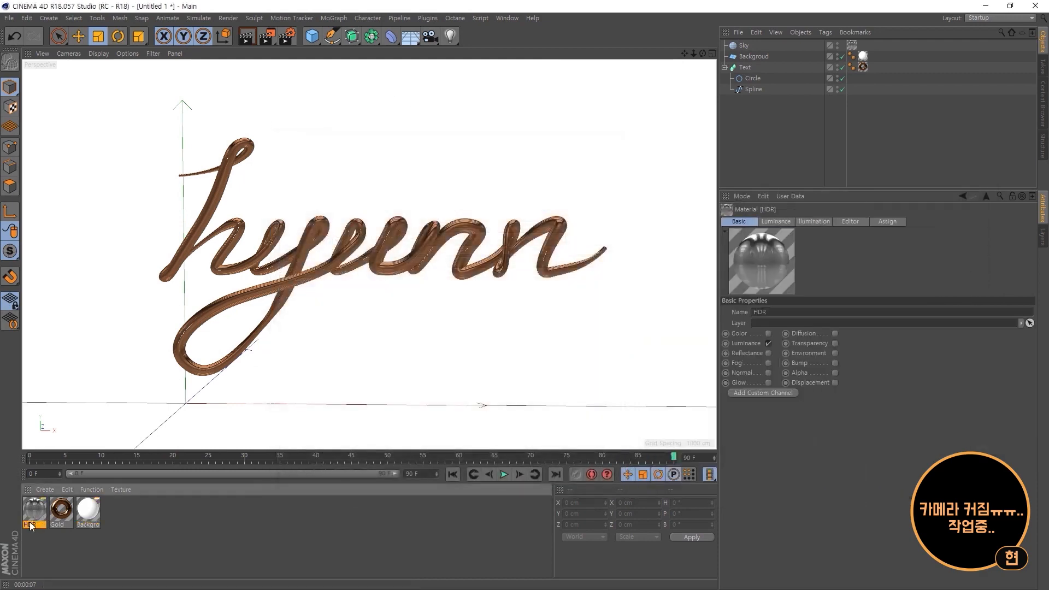
pyautogui.click(39, 524)
pyautogui.doubleClick(37, 516)
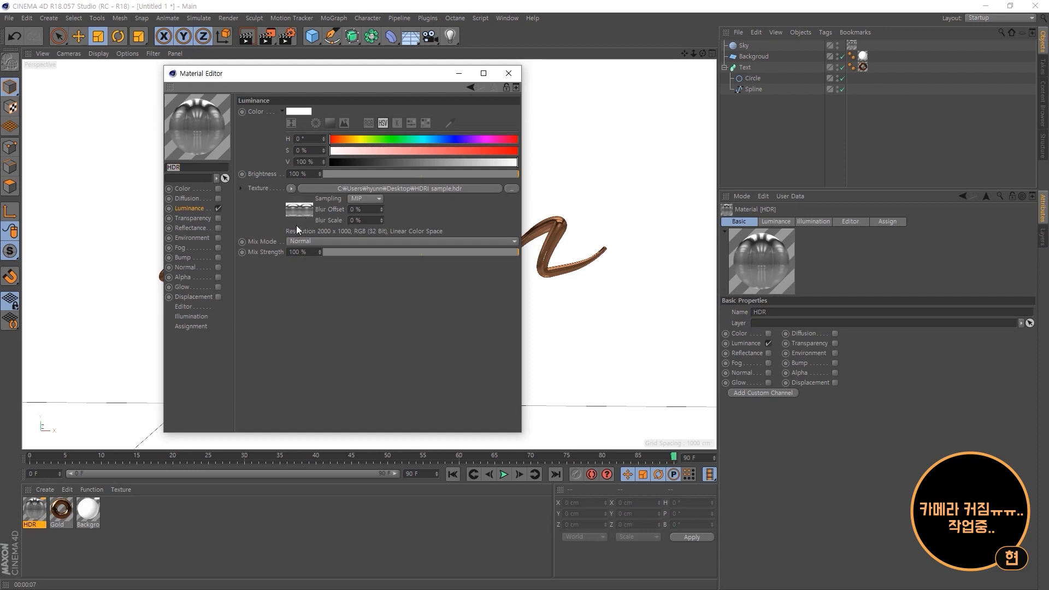
pyautogui.click(415, 189)
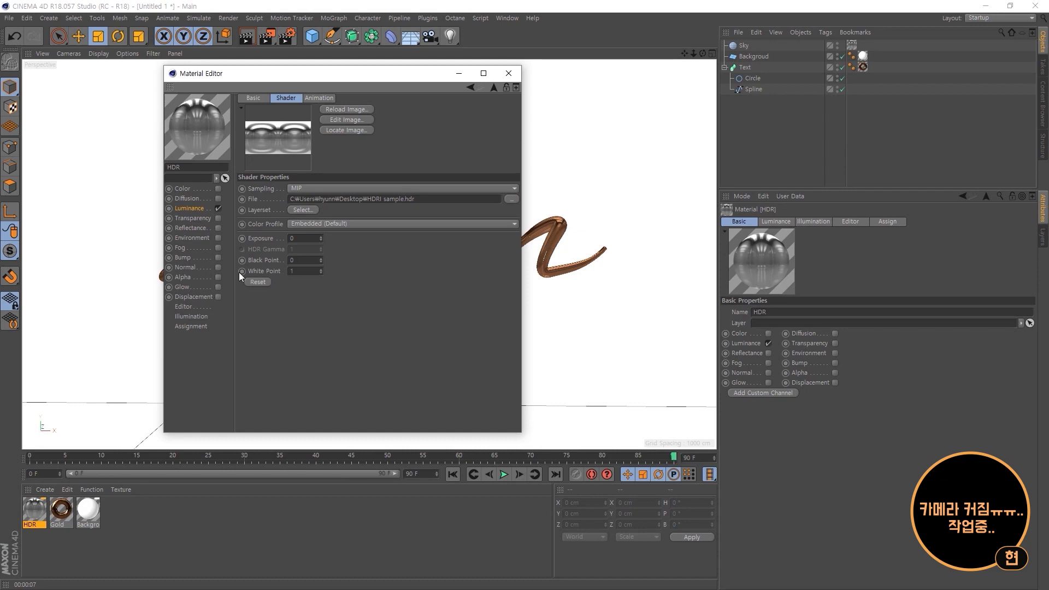
pyautogui.click(305, 272)
pyautogui.write('0.5')
pyautogui.press('Return')
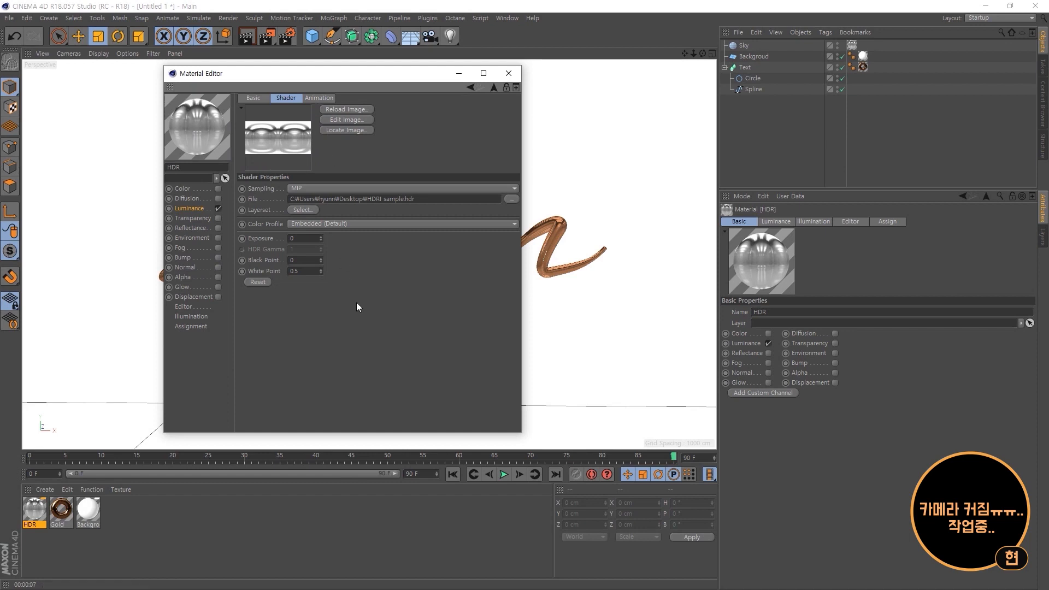
pyautogui.click(508, 72)
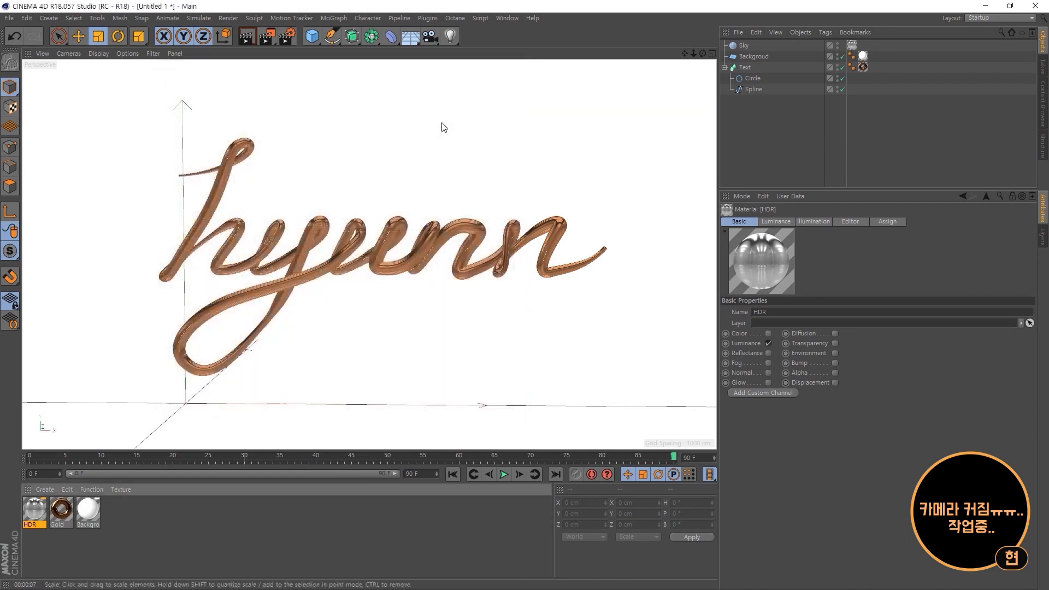
# Render the current frame to the Picture Viewer and examine the whole gold lettering image.
pyautogui.click(212, 535)
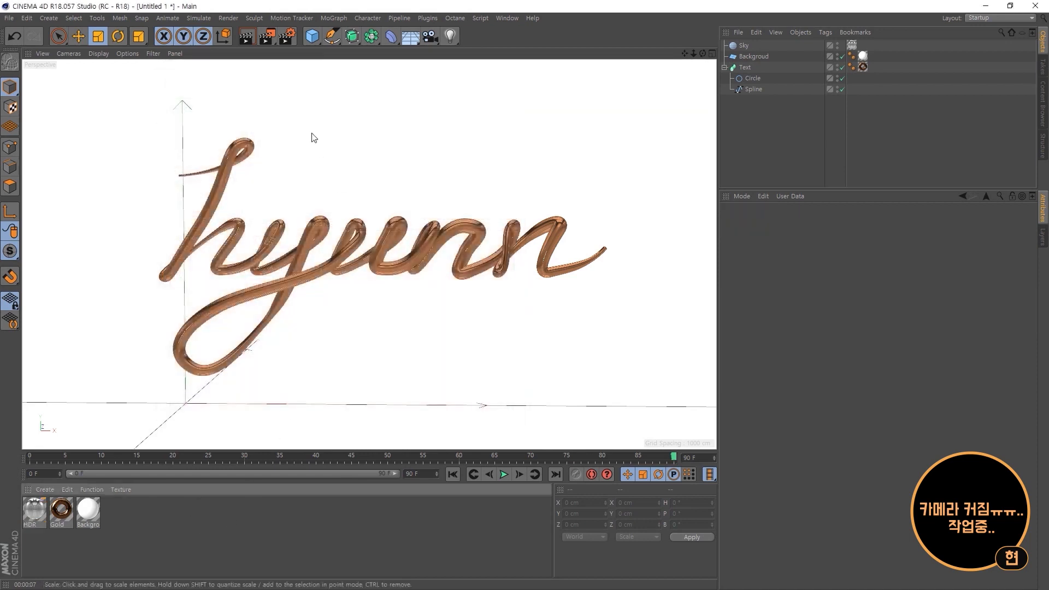
pyautogui.click(266, 38)
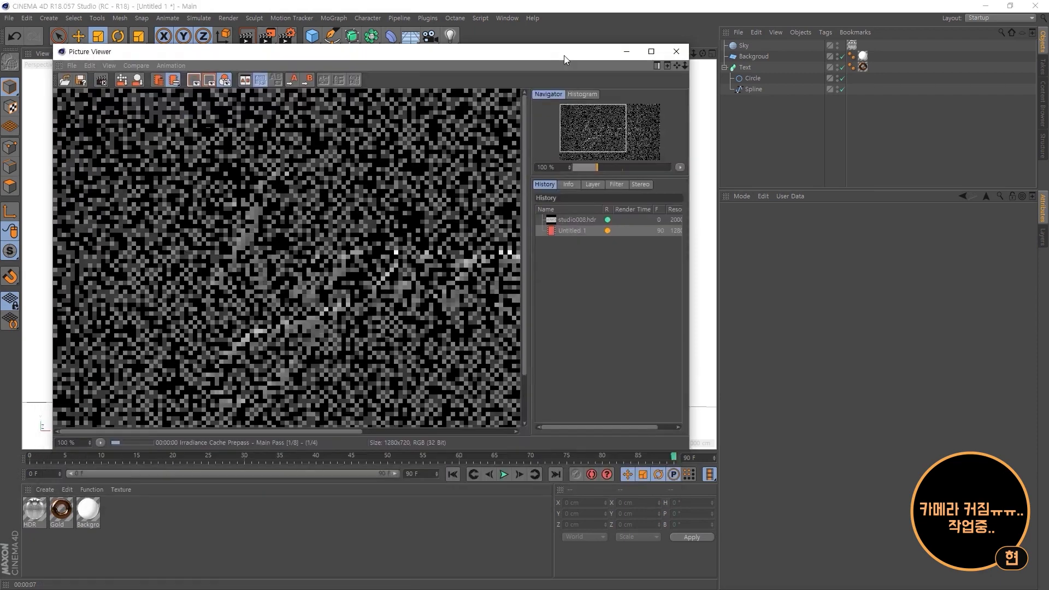
pyautogui.moveTo(688, 450); pyautogui.dragTo(966, 518)
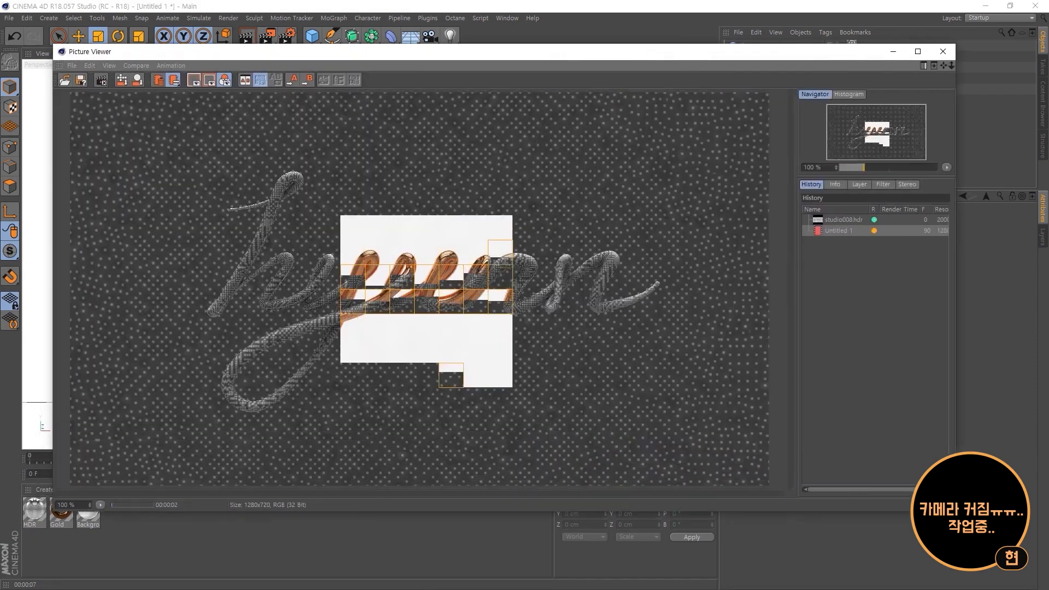
pyautogui.scroll(-2, 604, 350)
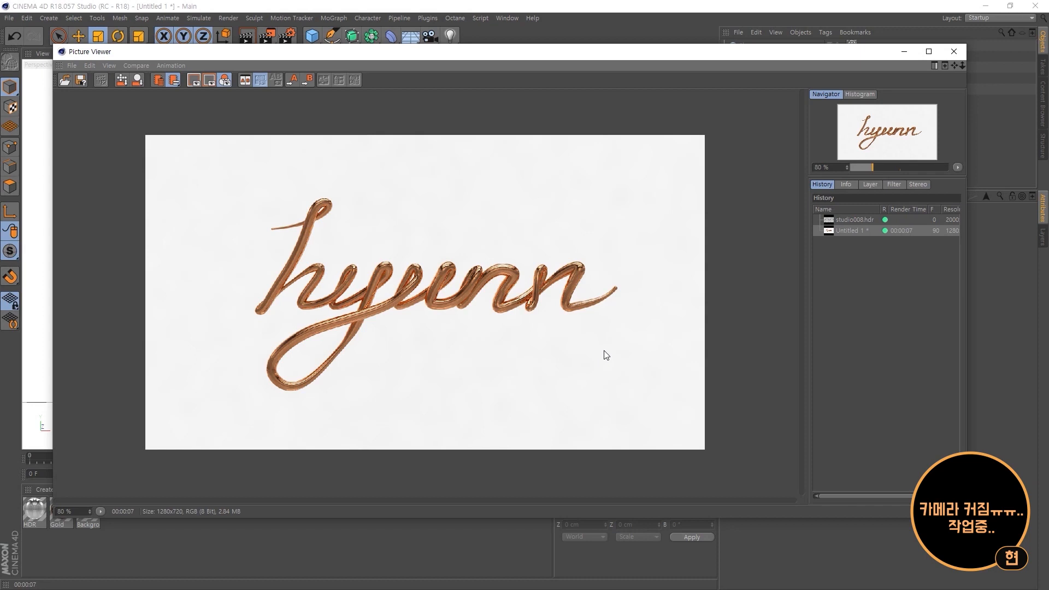
pyautogui.moveTo(685, 50); pyautogui.dragTo(634, 53)
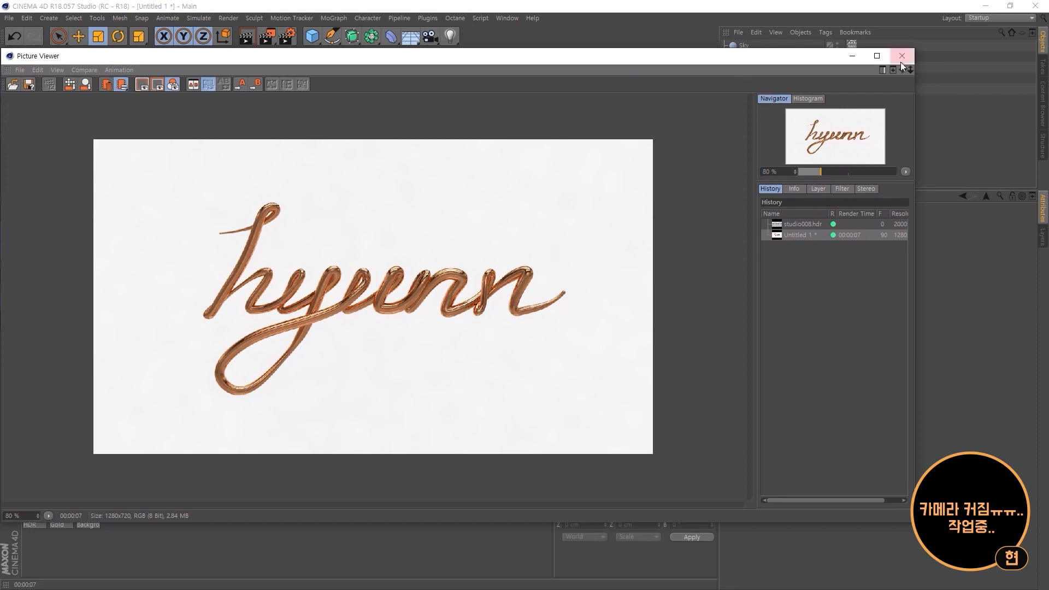
pyautogui.click(901, 60)
# Browse for the render's save location and create and open a new folder named "TextRender" in the project folder.
pyautogui.click(288, 37)
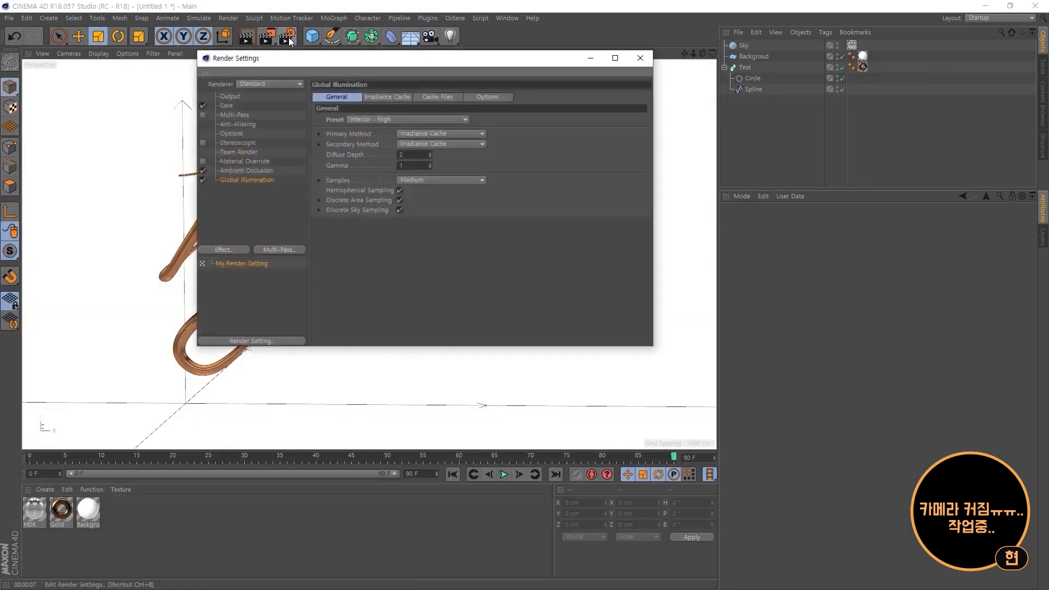
pyautogui.click(230, 106)
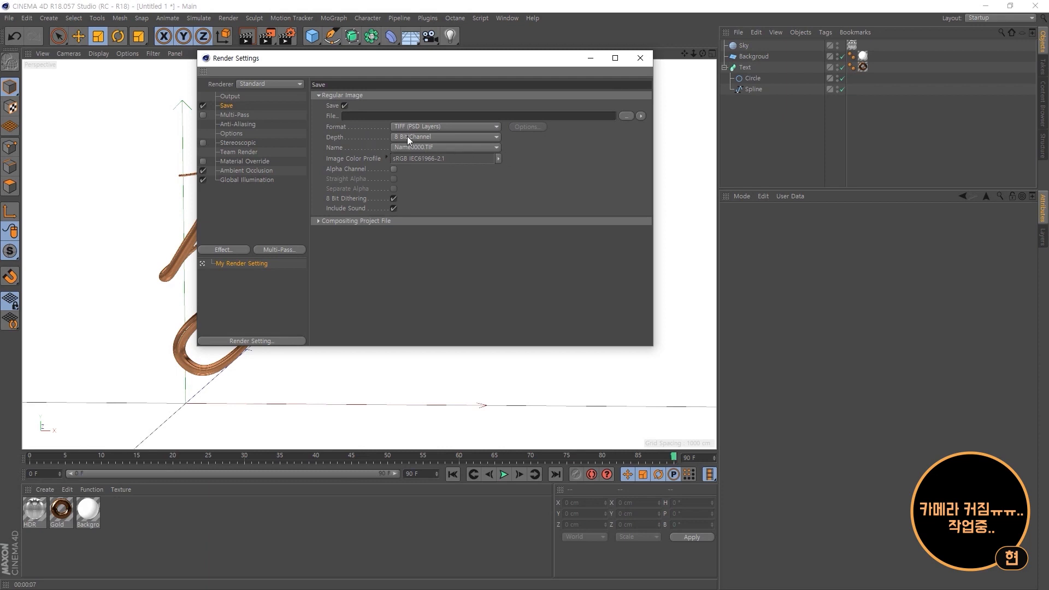
pyautogui.click(624, 117)
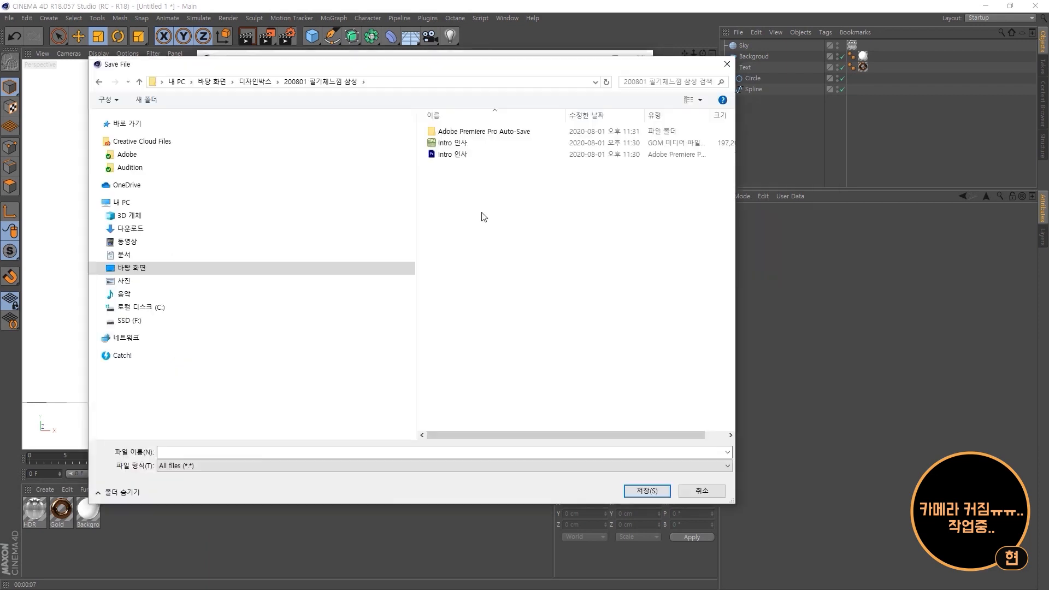
pyautogui.rightClick(482, 213)
pyautogui.click(490, 218)
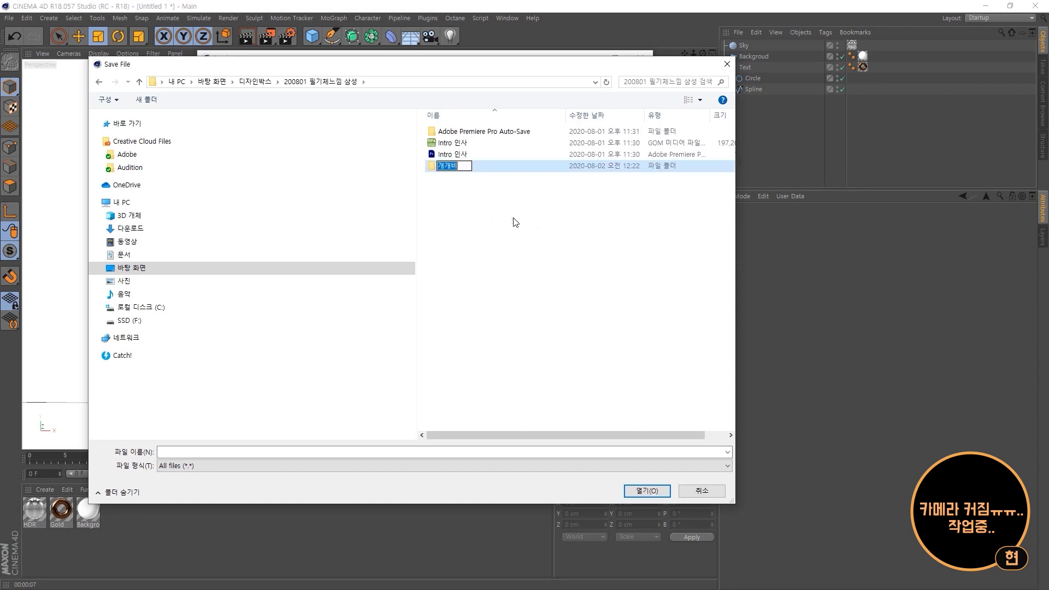
pyautogui.write('ㄱext')
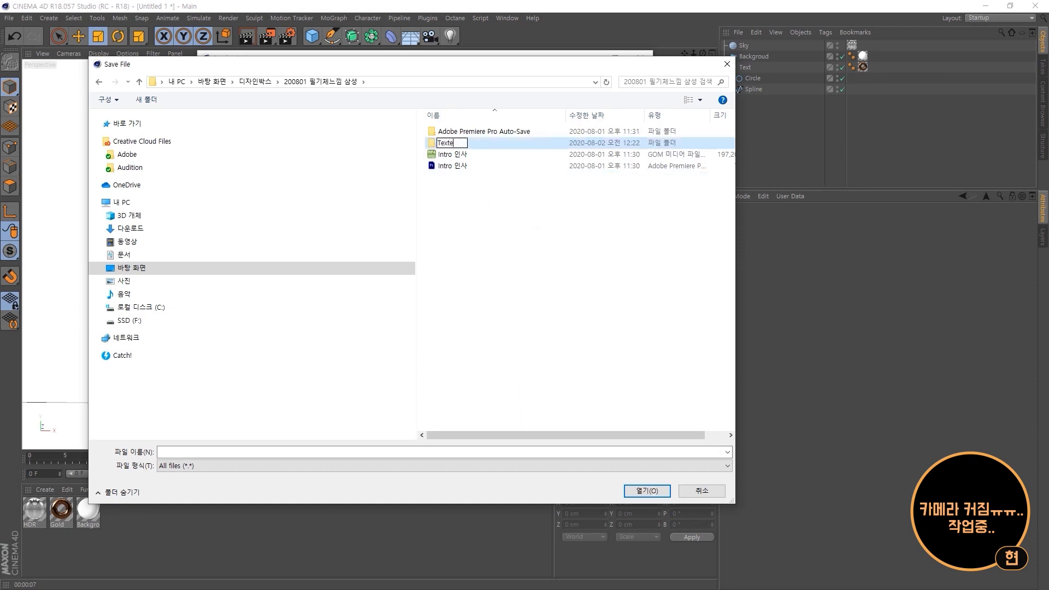
pyautogui.write('Render')
pyautogui.press('Return')
pyautogui.doubleClick(463, 143)
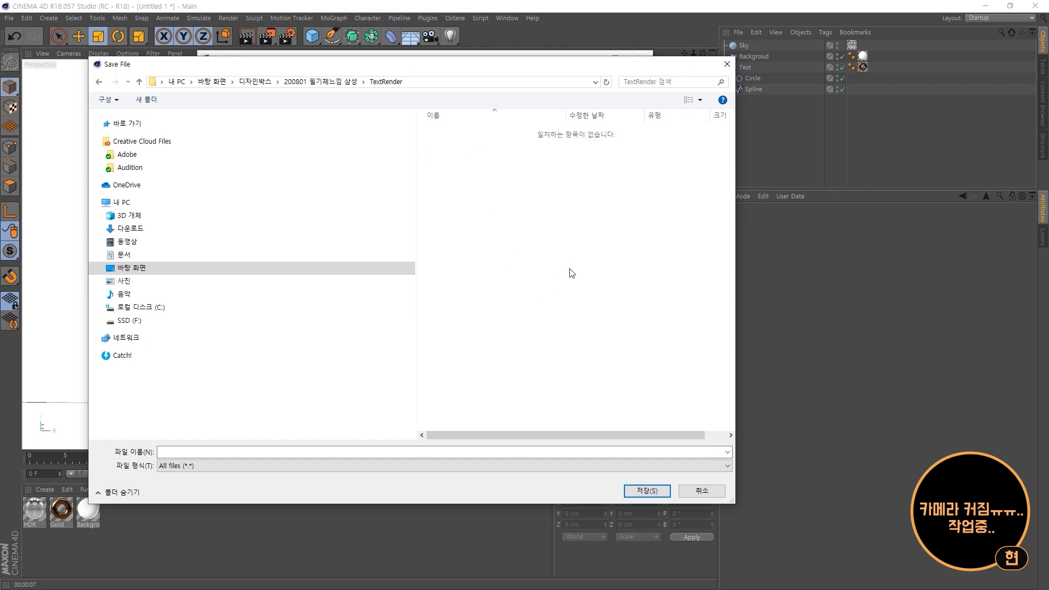
# Name the render output file "glod text" and set its format to PNG.
pyautogui.click(215, 452)
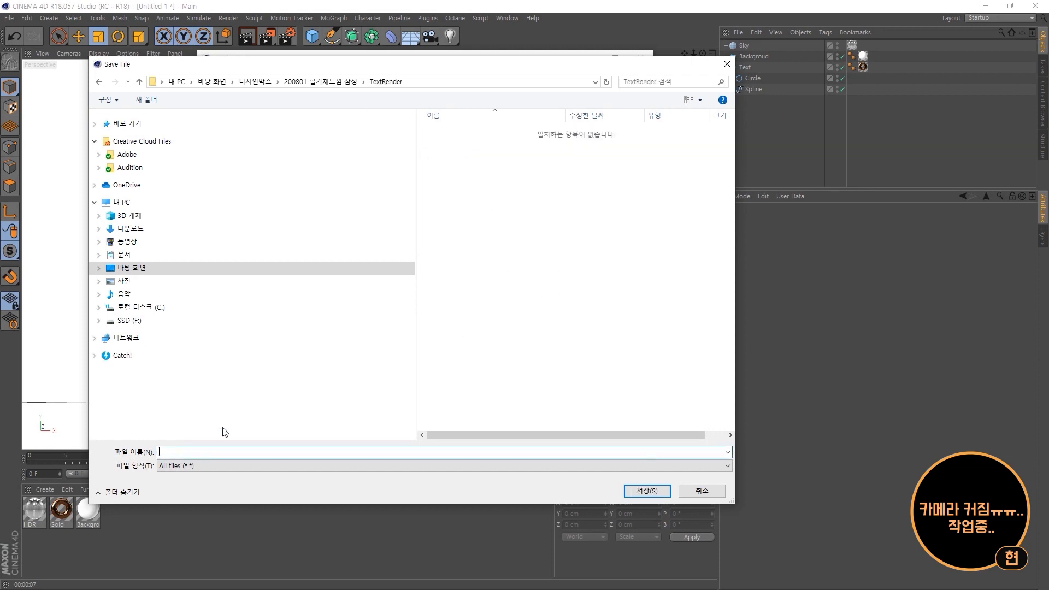
pyautogui.write('glod text')
pyautogui.click(647, 491)
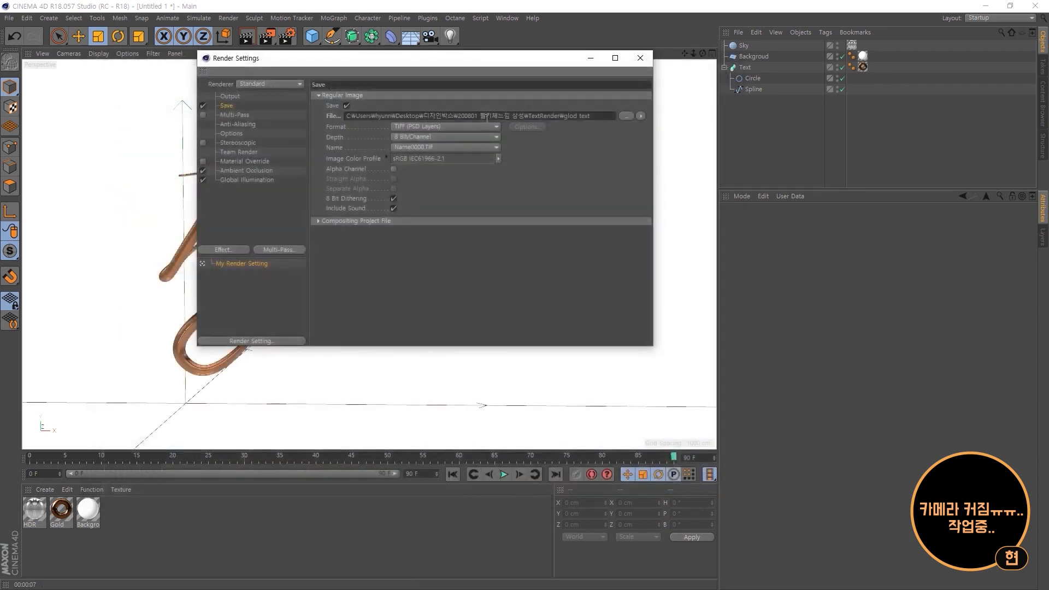
pyautogui.click(425, 126)
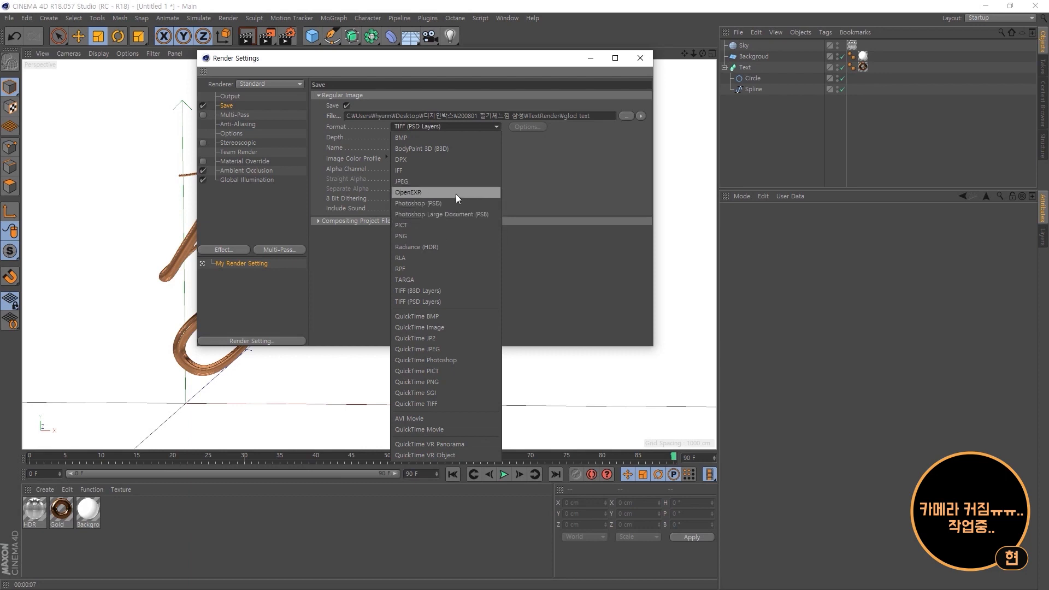
pyautogui.click(433, 236)
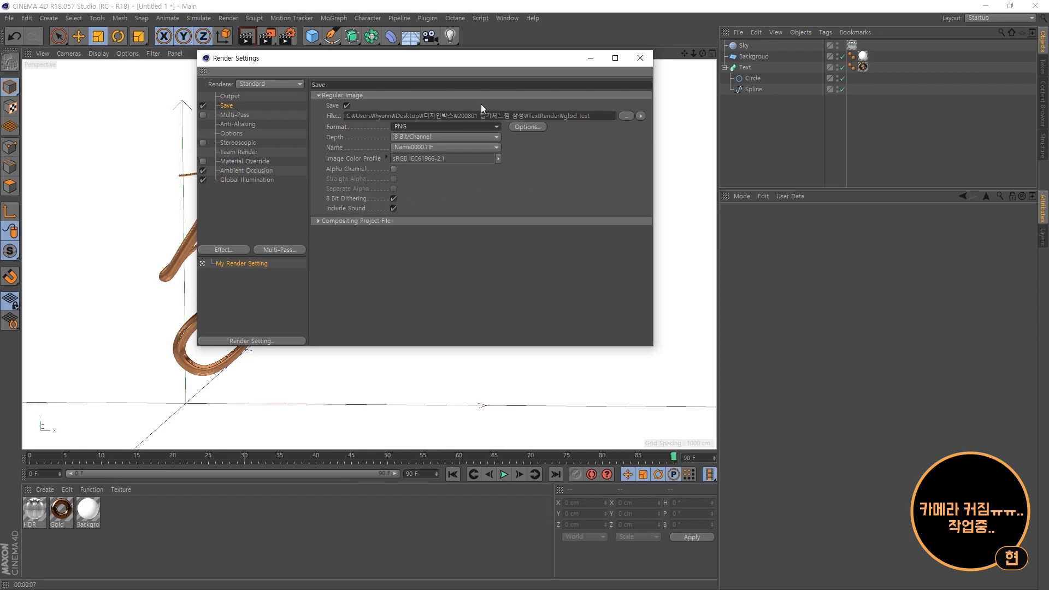
# Set the render output size to 1920 x 1080 pixels.
pyautogui.click(231, 97)
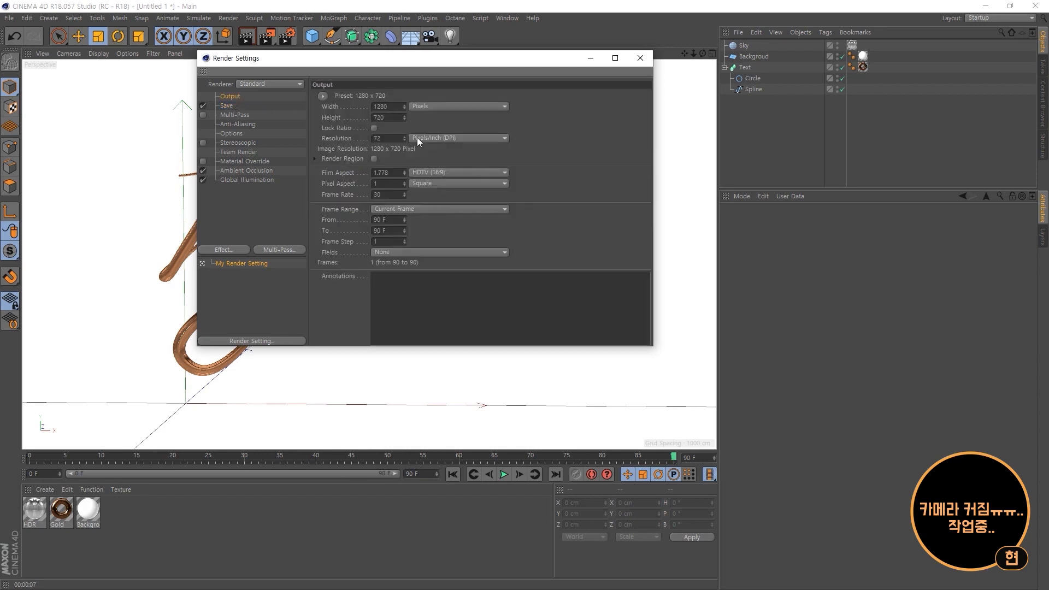
pyautogui.doubleClick(397, 102)
pyautogui.write('1920')
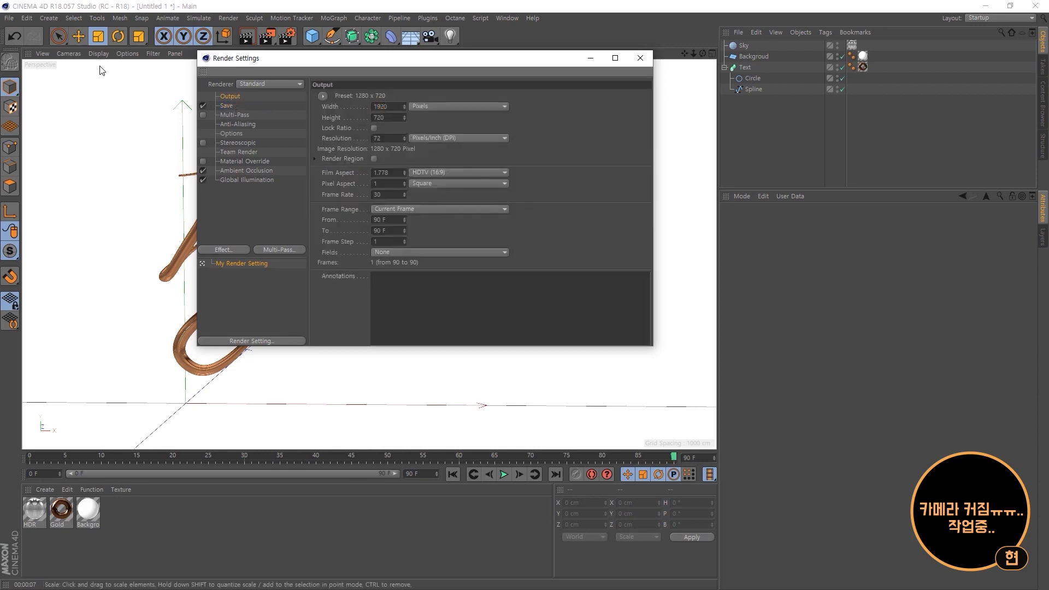
pyautogui.press('Tab')
pyautogui.write('1080')
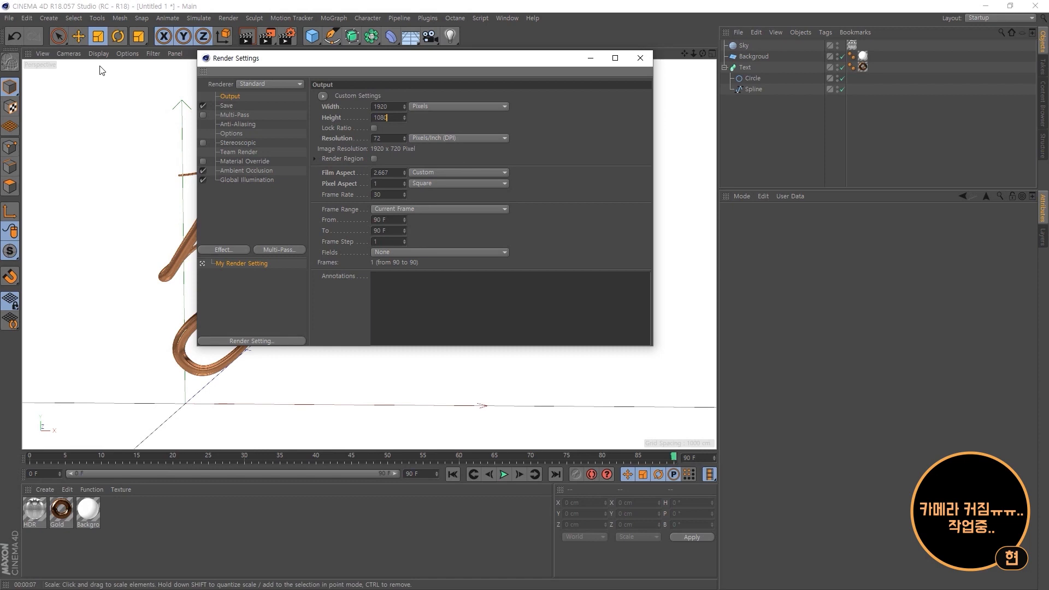
pyautogui.press('Return')
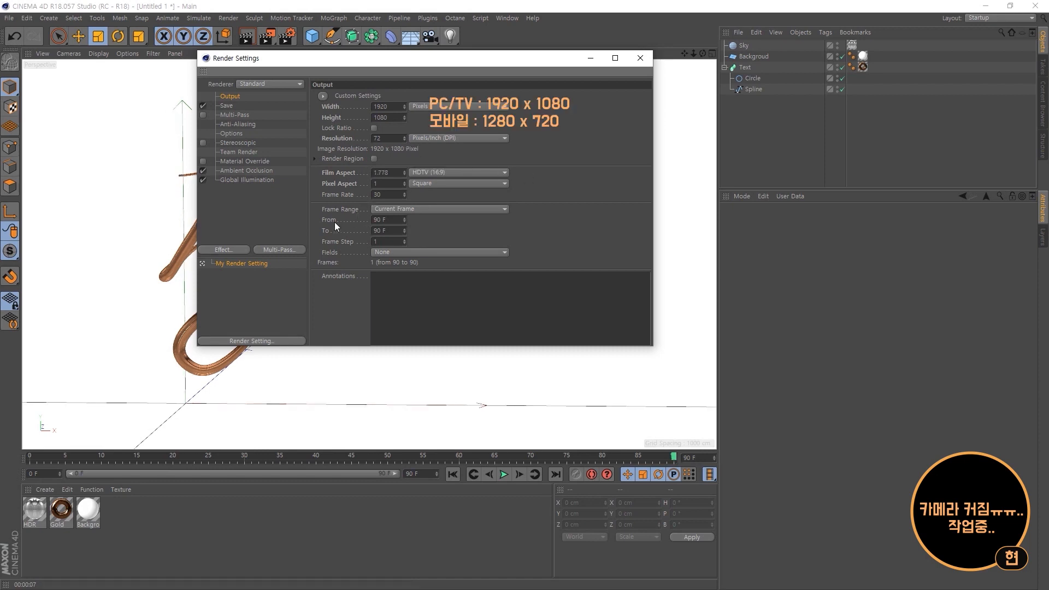
# Set the render frame range to start from frame 0 and close the render settings.
pyautogui.moveTo(388, 220); pyautogui.dragTo(146, 168)
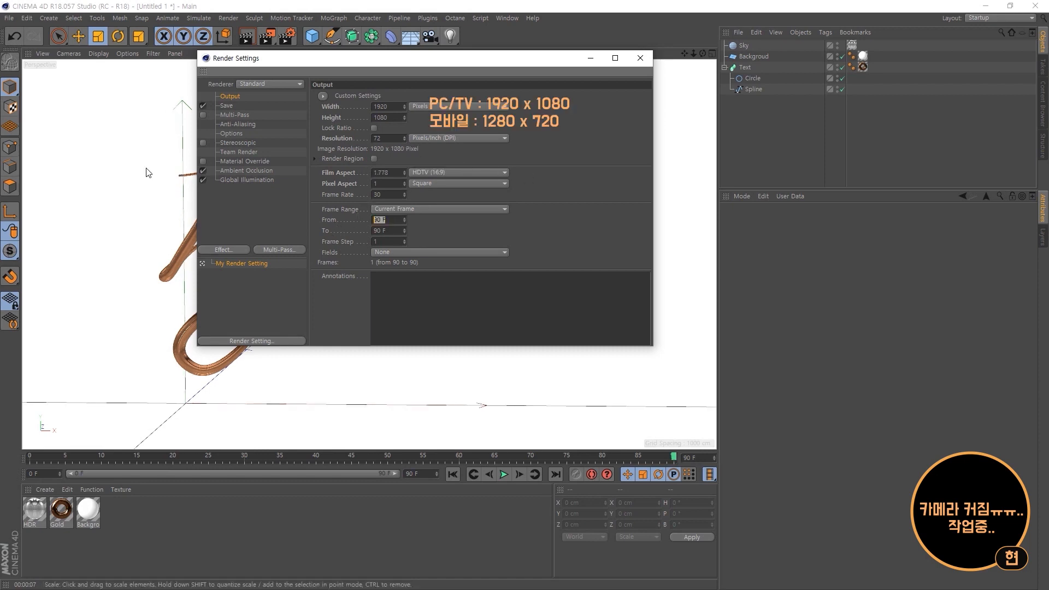
pyautogui.write('0')
pyautogui.press('Return')
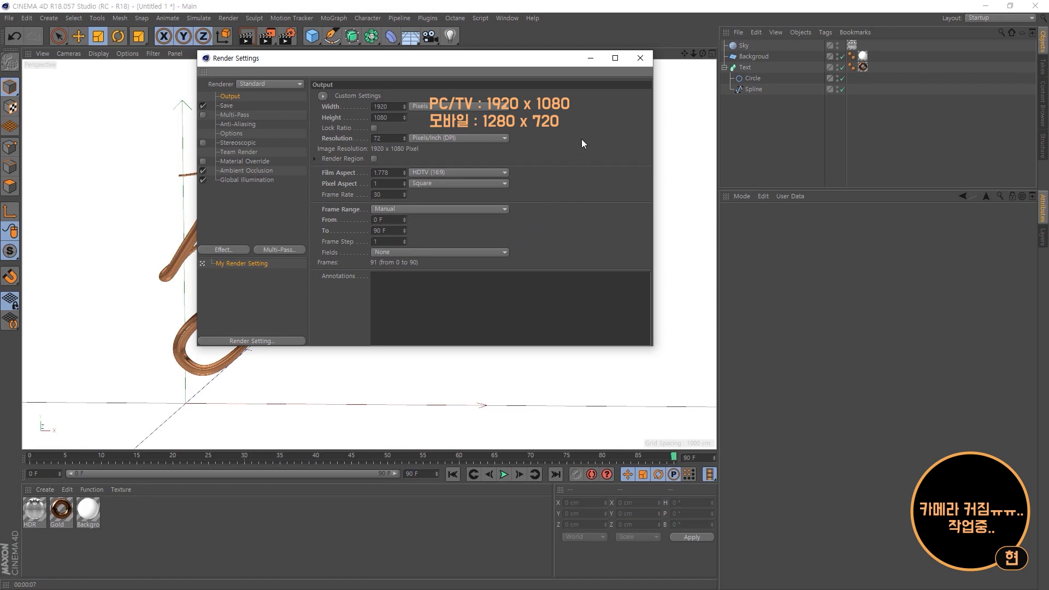
pyautogui.click(641, 63)
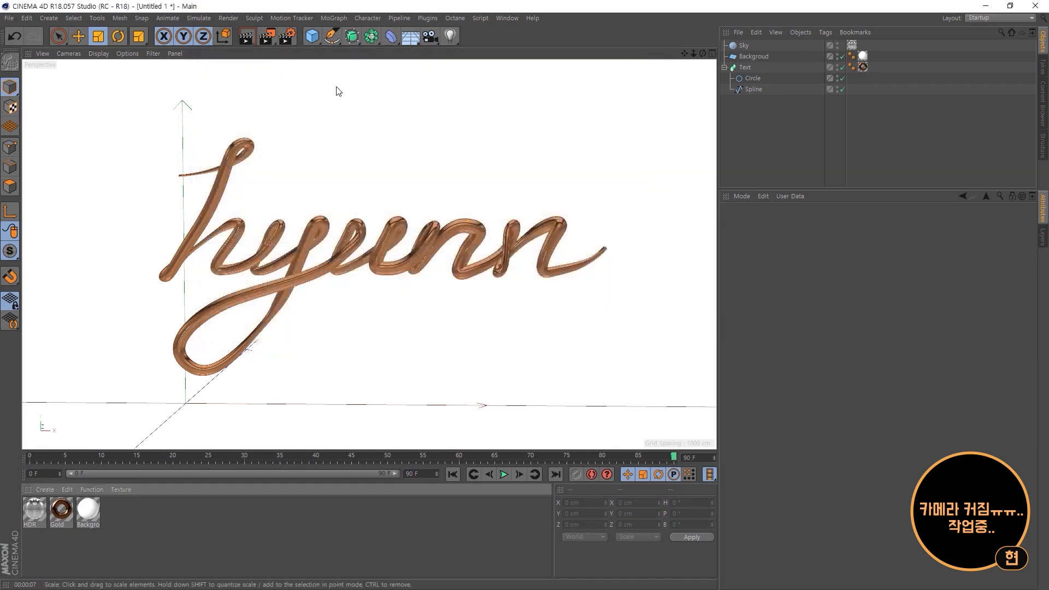
# Render the full lettering animation to the Picture Viewer and close the viewer once every frame is rendered.
pyautogui.click(272, 41)
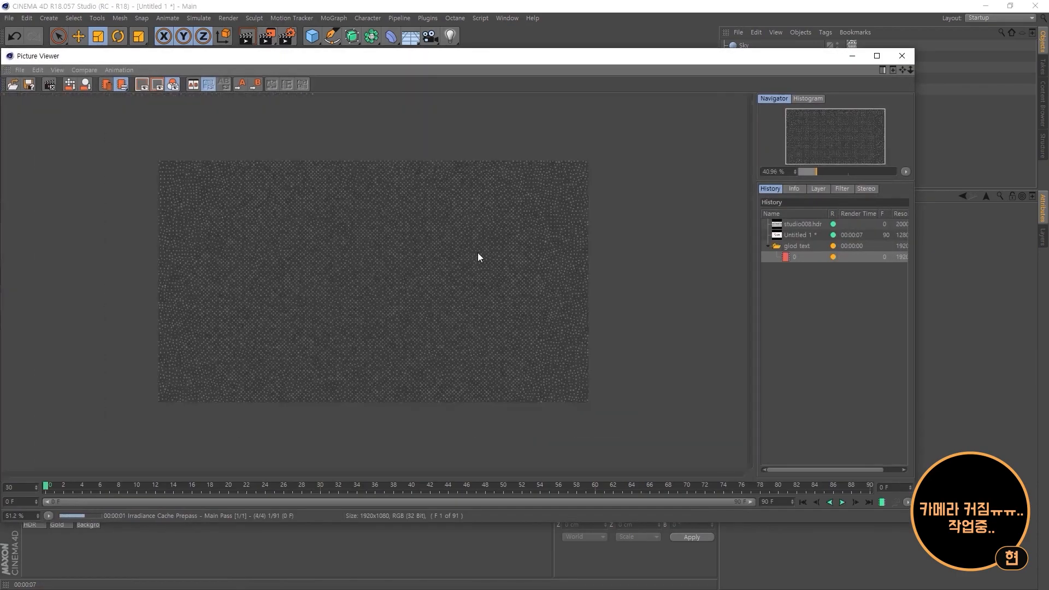
pyautogui.moveTo(458, 55); pyautogui.dragTo(502, 35)
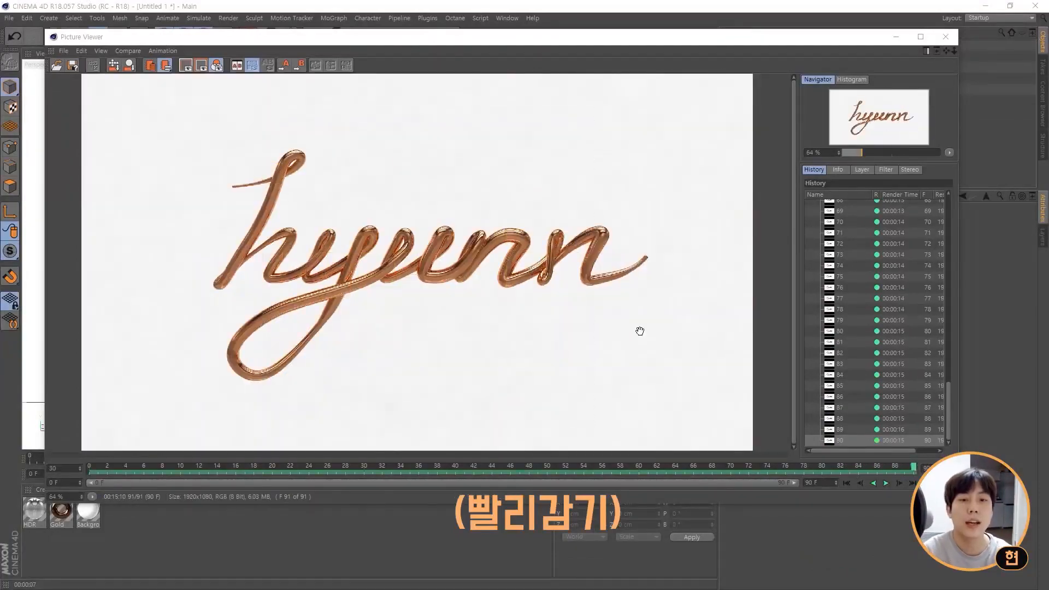
pyautogui.moveTo(645, 37); pyautogui.dragTo(625, 51)
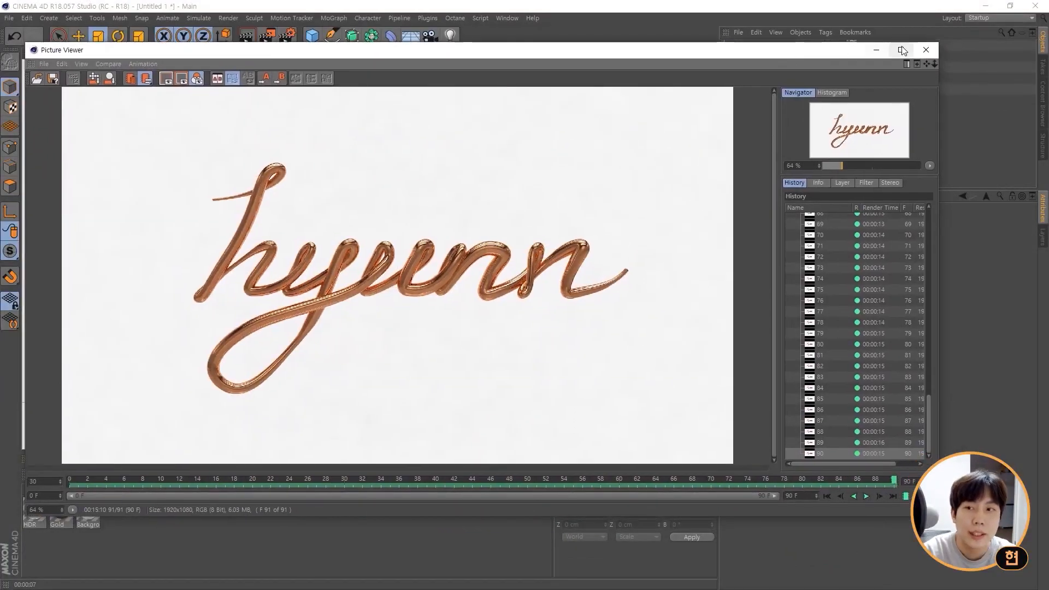
pyautogui.click(925, 50)
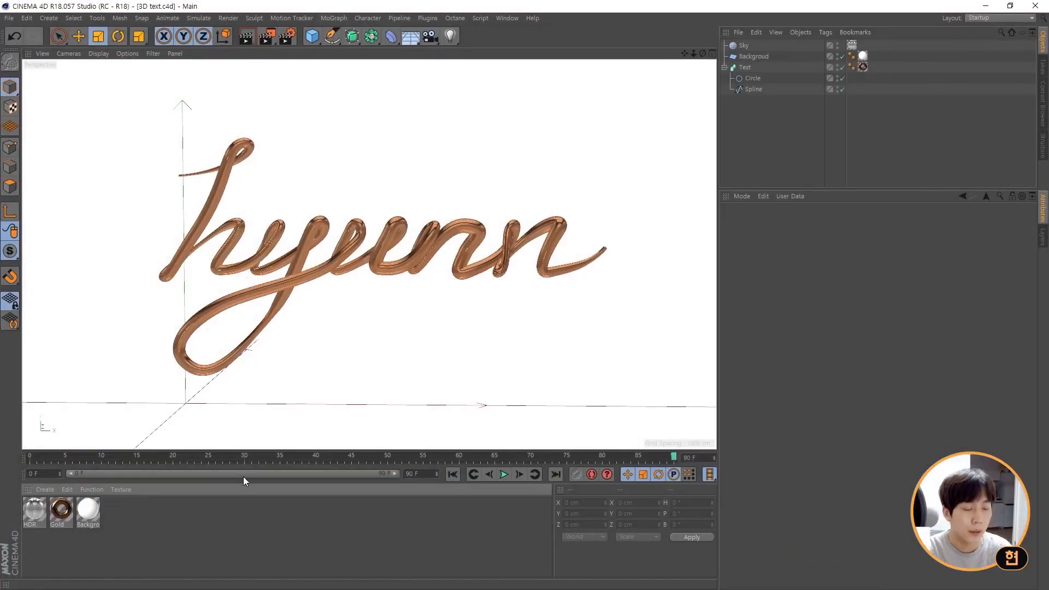
# Launch Adobe After Effects 2020 and create a composition named "3D Text" with a duration of 0:00:05:00.
pyautogui.press('super')
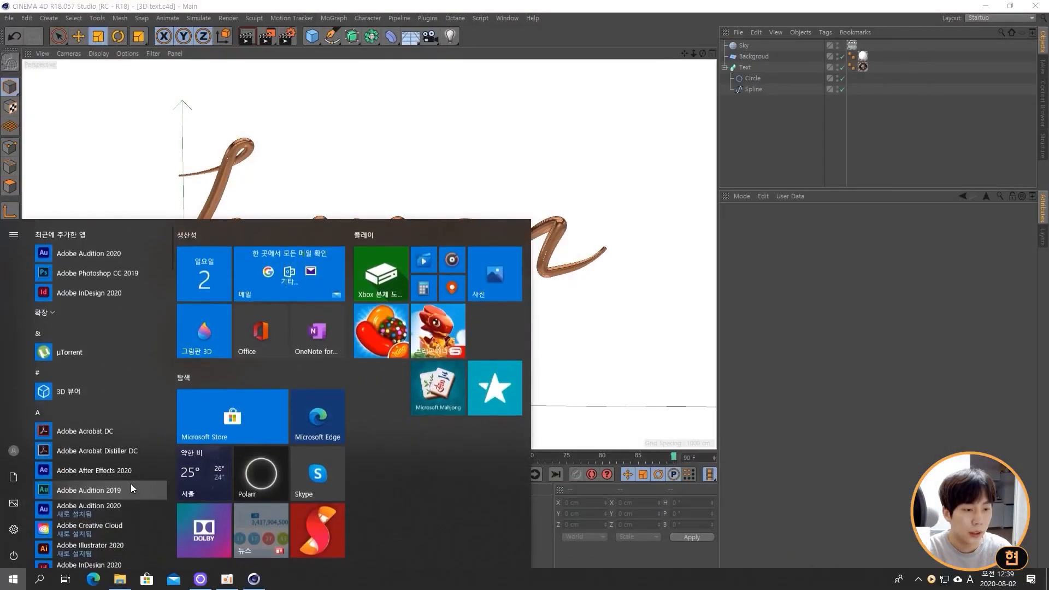
pyautogui.click(130, 470)
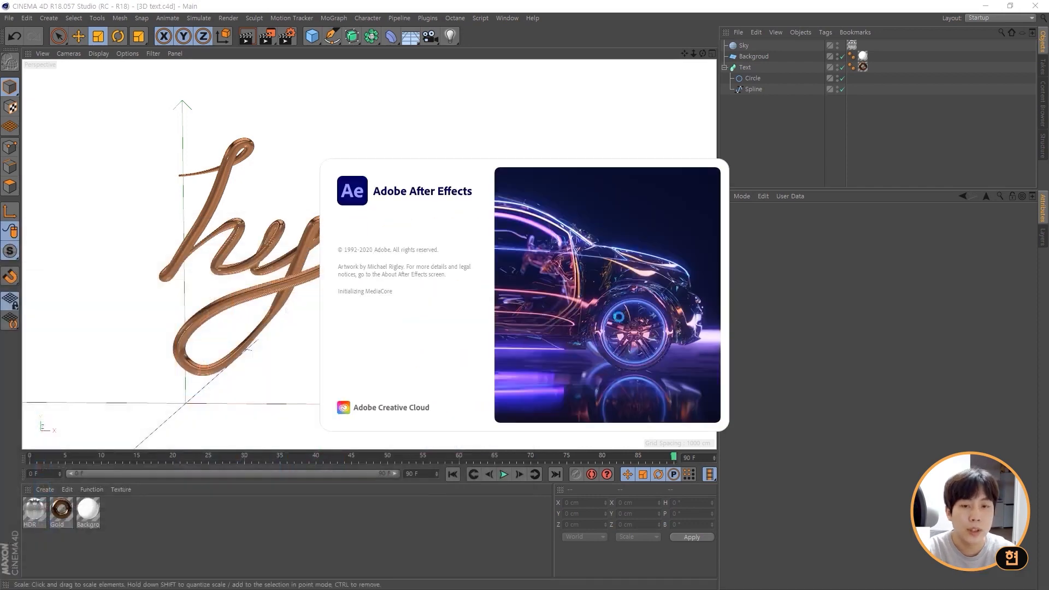
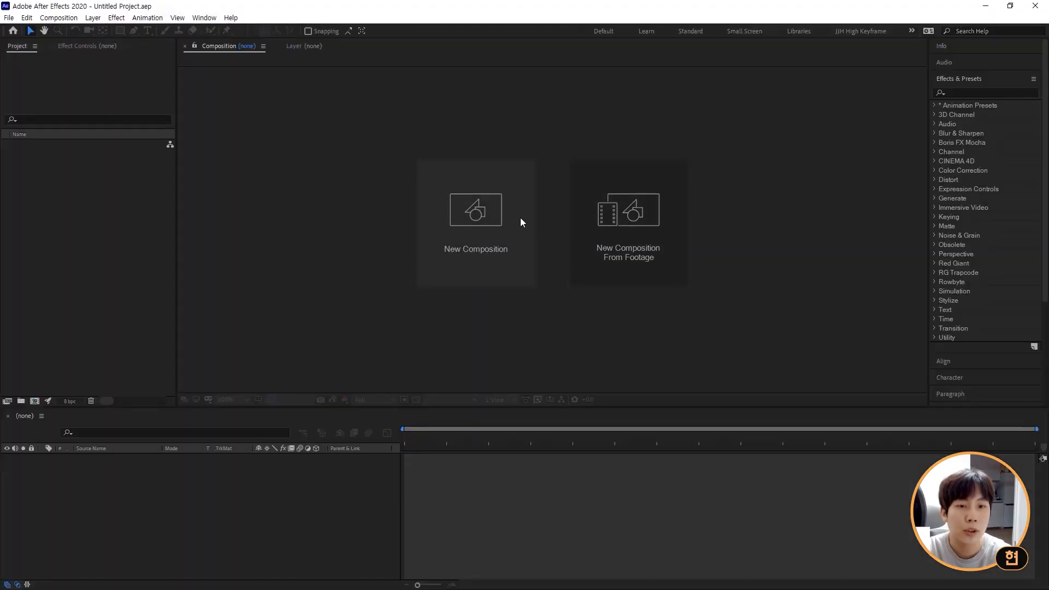
pyautogui.click(520, 218)
pyautogui.write('3D Text')
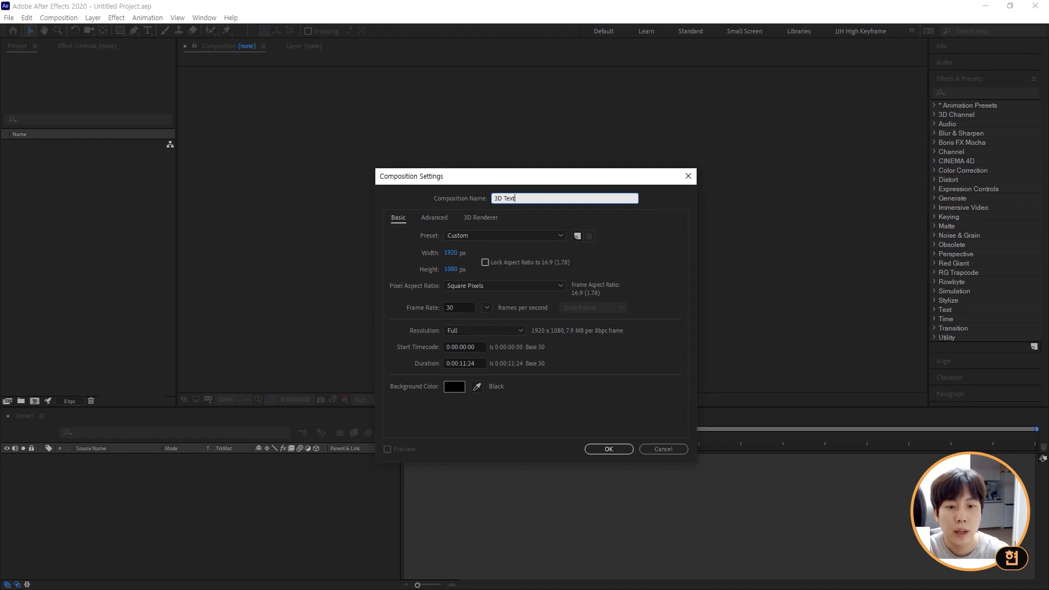
pyautogui.click(470, 363)
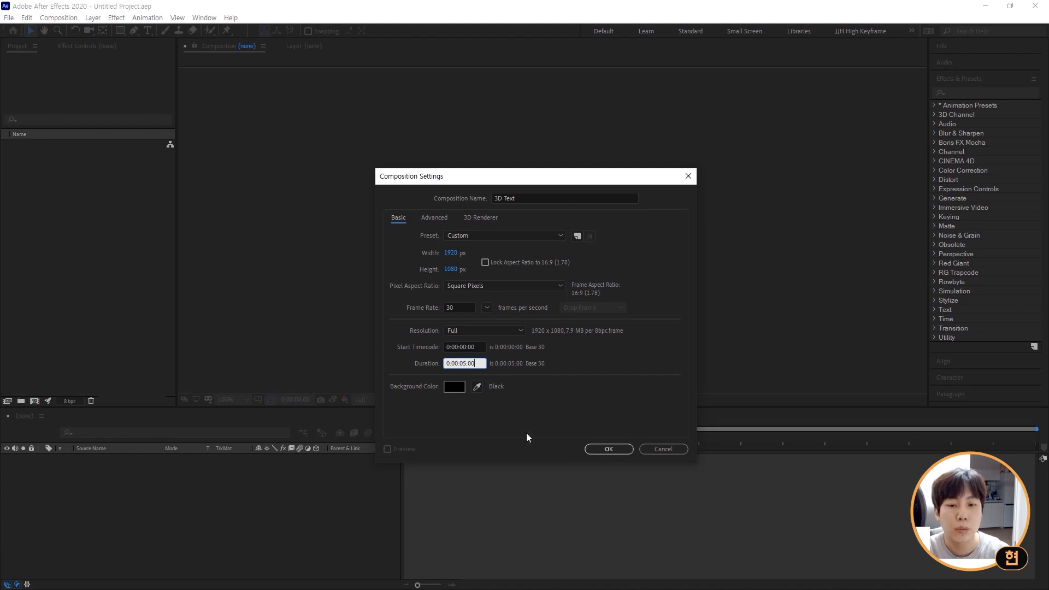
pyautogui.press('Return')
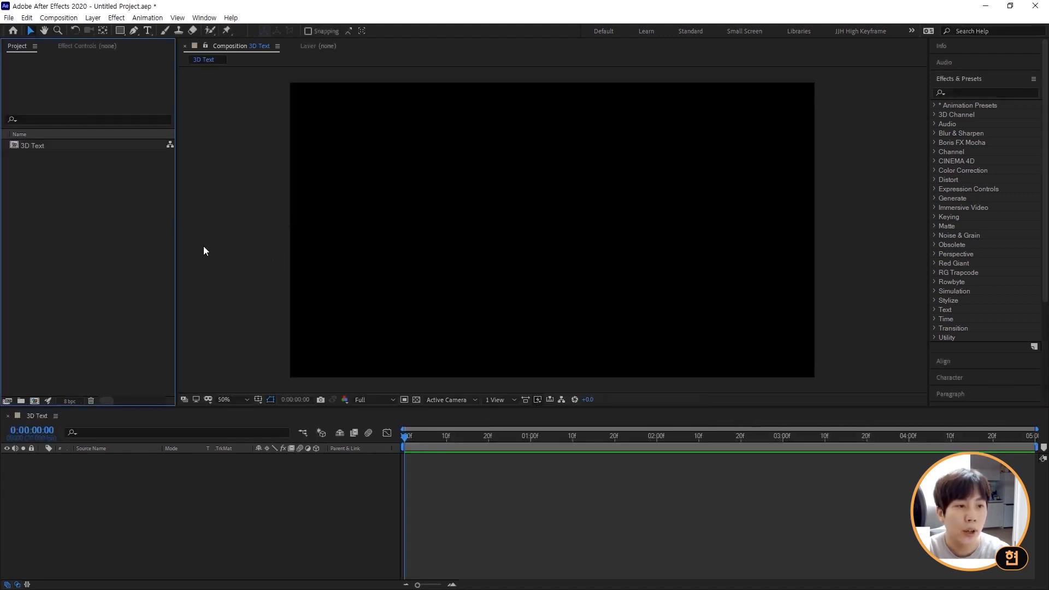
# Import the "glod text" frames from the TextRender folder as a PNG sequence and add it to the 3D Text composition's timeline.
pyautogui.rightClick(98, 241)
pyautogui.moveTo(172, 295)
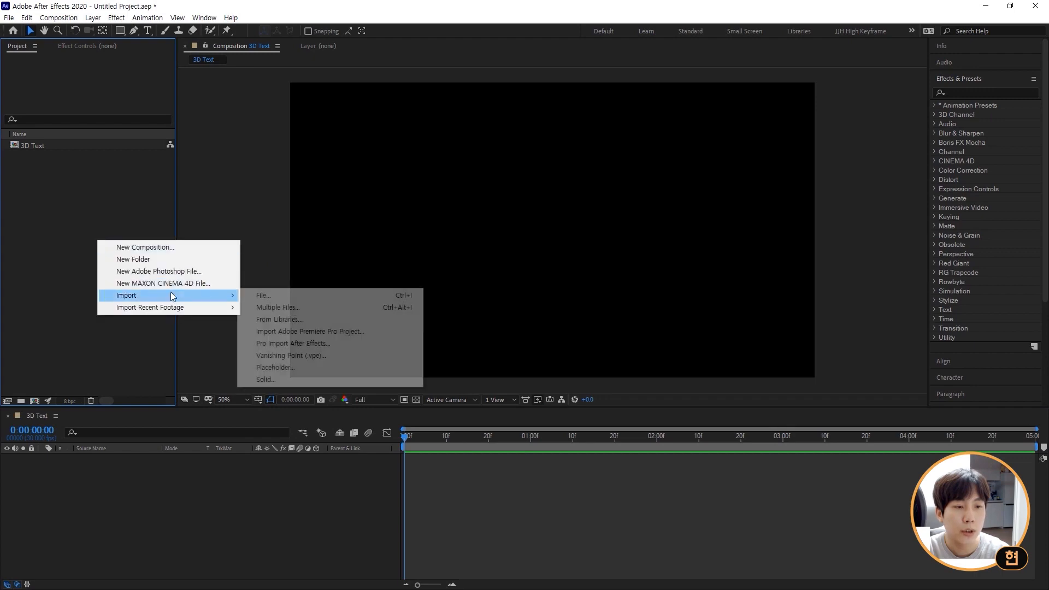
pyautogui.click(273, 296)
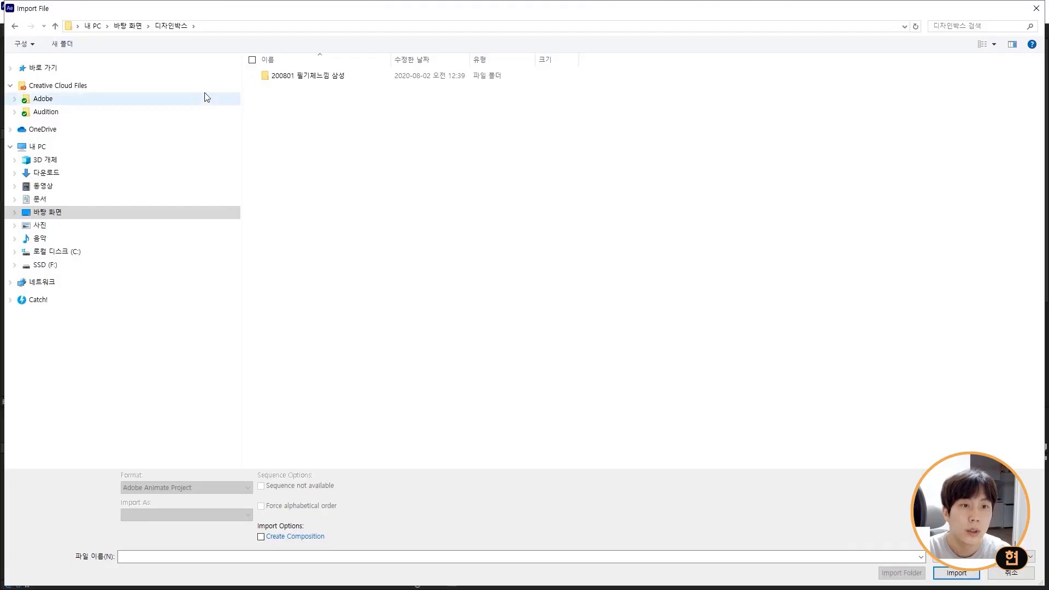
pyautogui.doubleClick(320, 79)
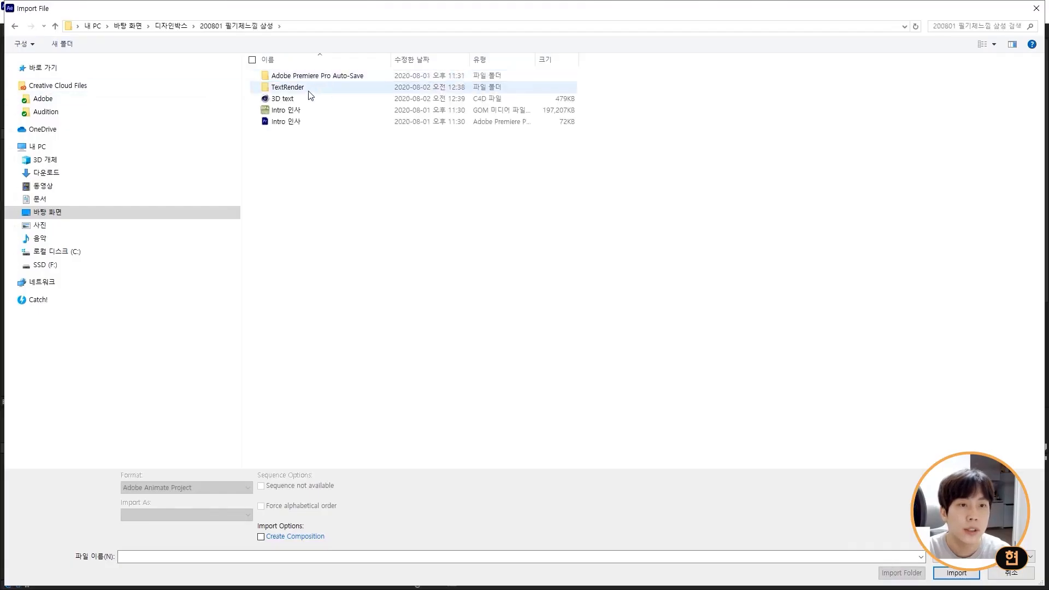
pyautogui.doubleClick(288, 87)
pyautogui.click(280, 100)
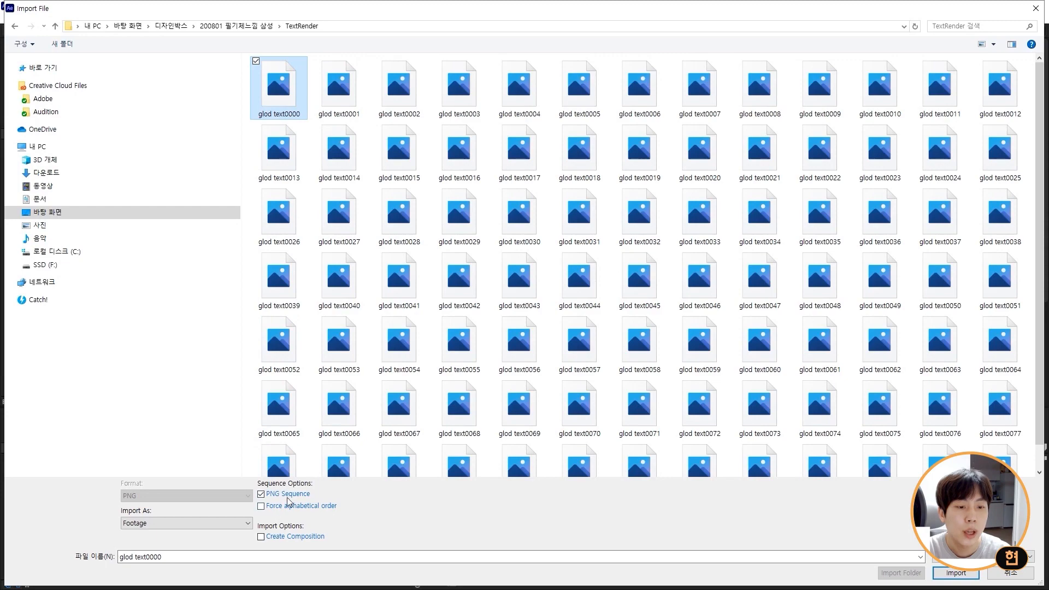
pyautogui.click(956, 573)
pyautogui.moveTo(46, 146); pyautogui.dragTo(190, 473)
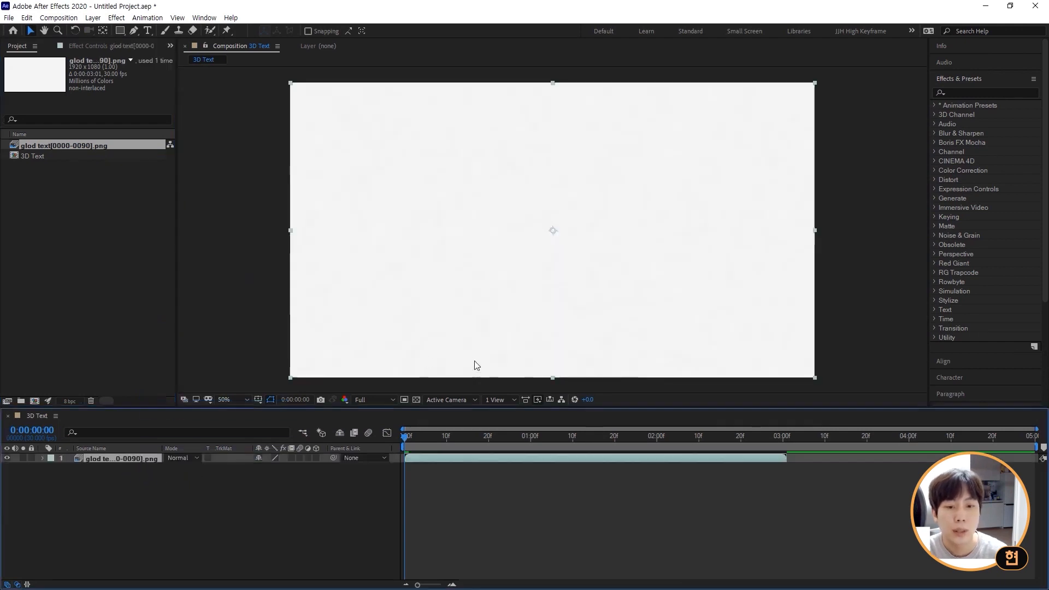
# Preview the lettering animation and move the current time to 0:00:03:00, near the end of the footage layer.
pyautogui.press('space')
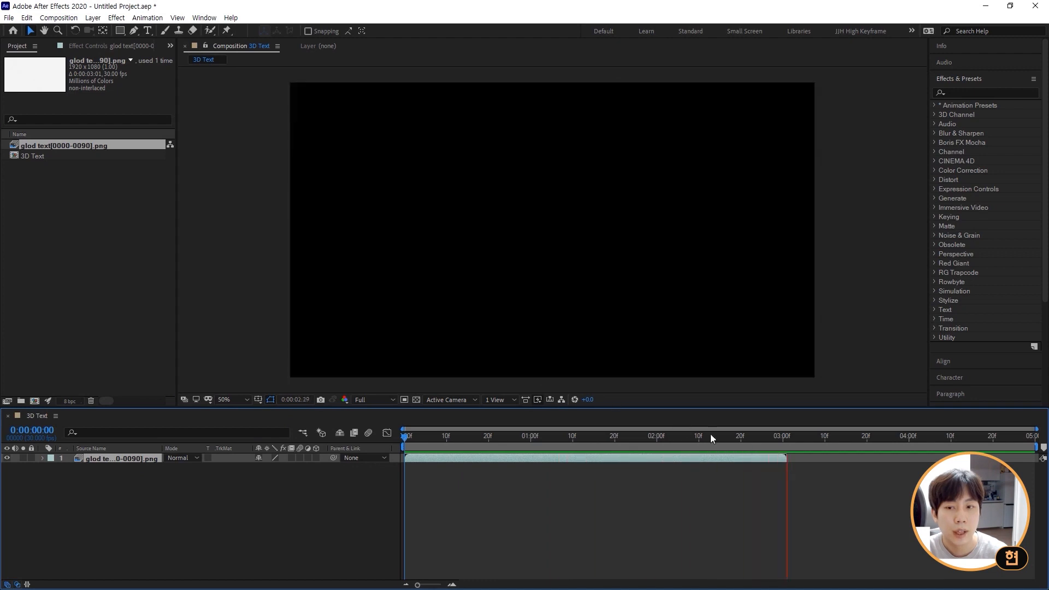
pyautogui.click(409, 433)
pyautogui.moveTo(409, 433); pyautogui.dragTo(976, 436)
pyautogui.moveTo(820, 461); pyautogui.dragTo(783, 456)
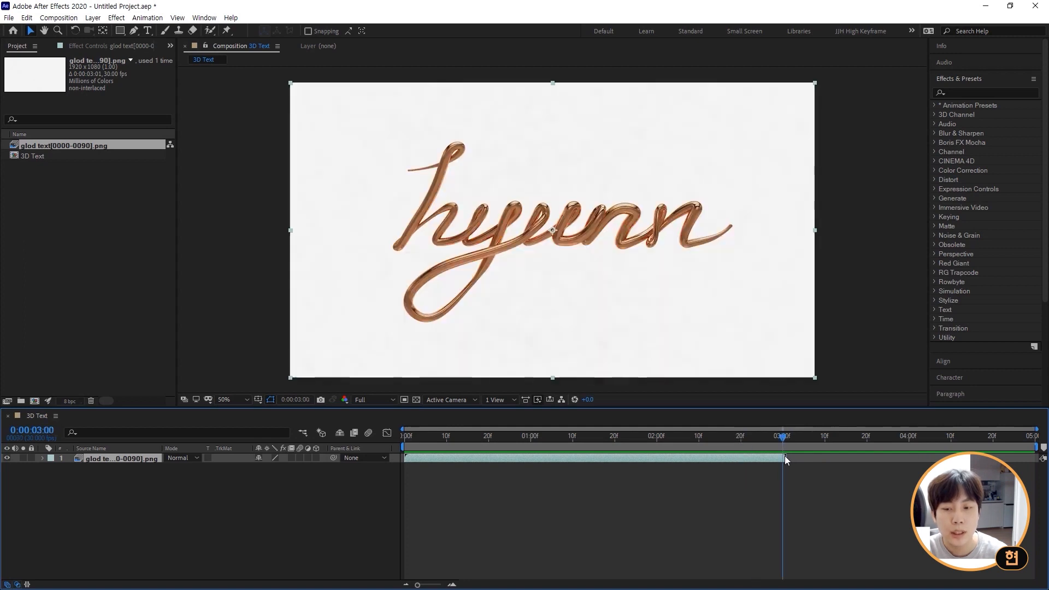
pyautogui.moveTo(785, 456)
pyautogui.mouseDown()
pyautogui.moveTo(800, 443)
pyautogui.moveTo(1044, 466)
pyautogui.moveTo(790, 469)
pyautogui.moveTo(784, 442)
pyautogui.mouseUp()
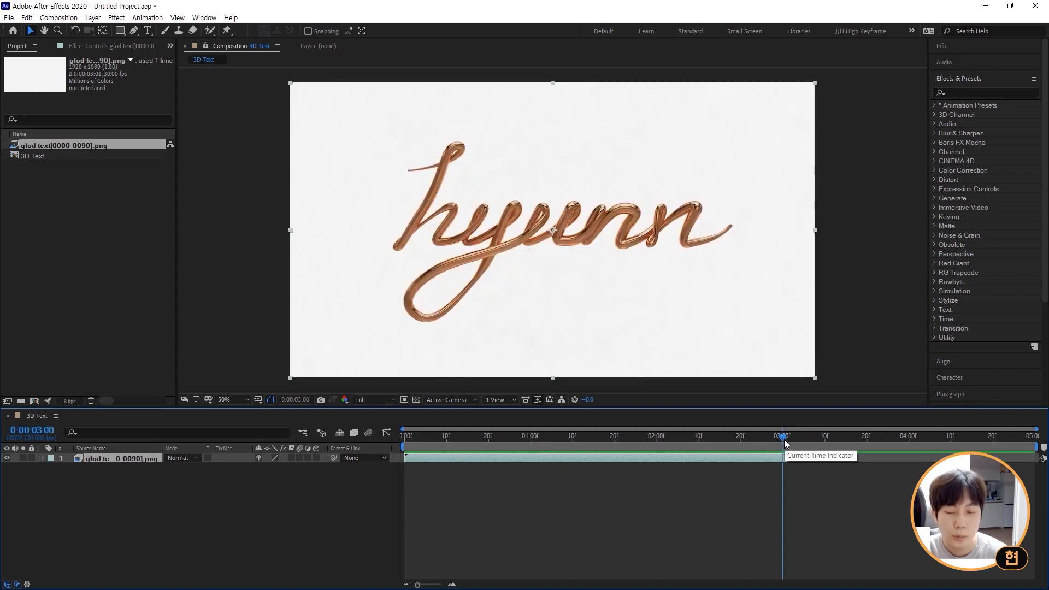
# Split the lettering footage layer at 0:00:03:00 and apply Freeze Frame to the short second part.
pyautogui.hotkey('ctrl', 'shift', 'd')
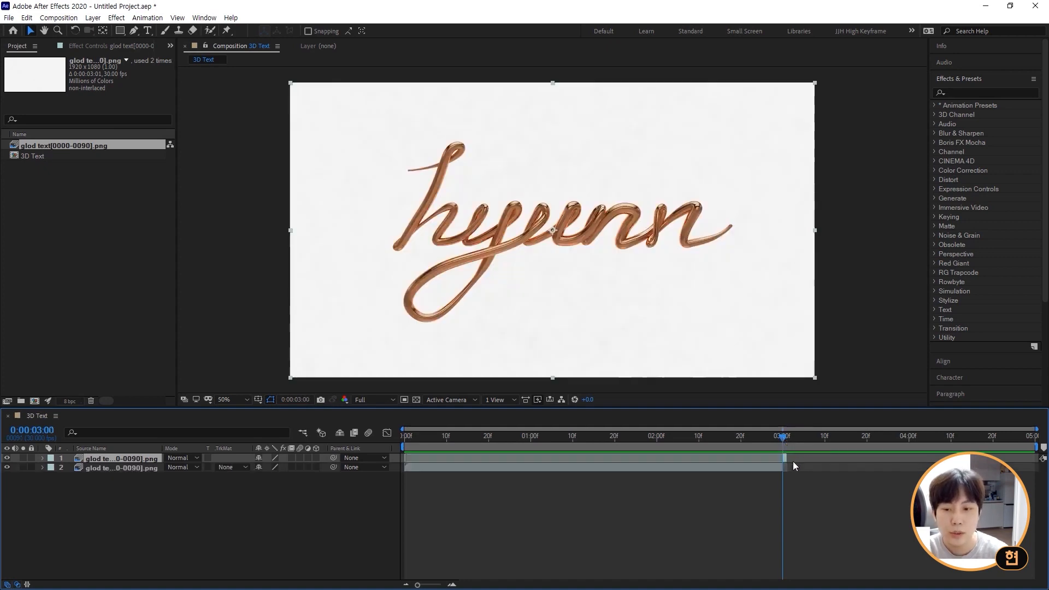
pyautogui.click(791, 464)
pyautogui.click(786, 460)
pyautogui.rightClick(786, 460)
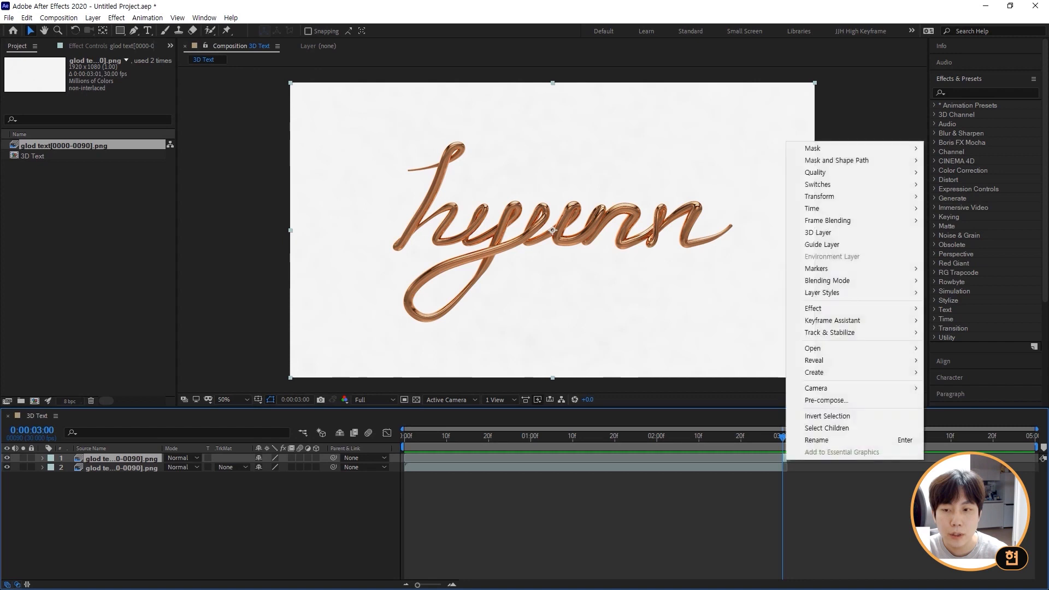
pyautogui.moveTo(849, 211)
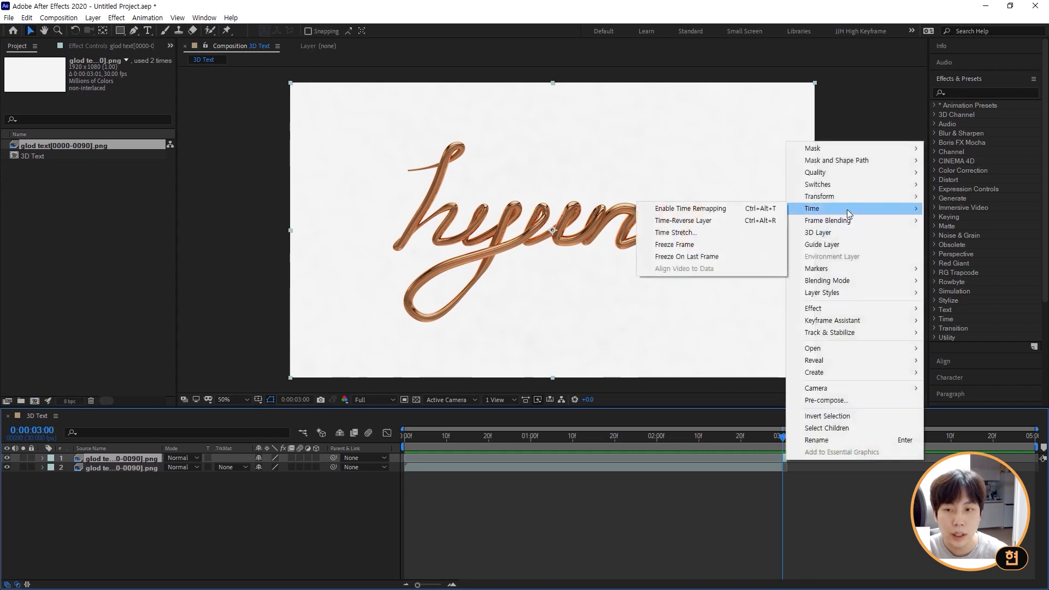
pyautogui.click(730, 247)
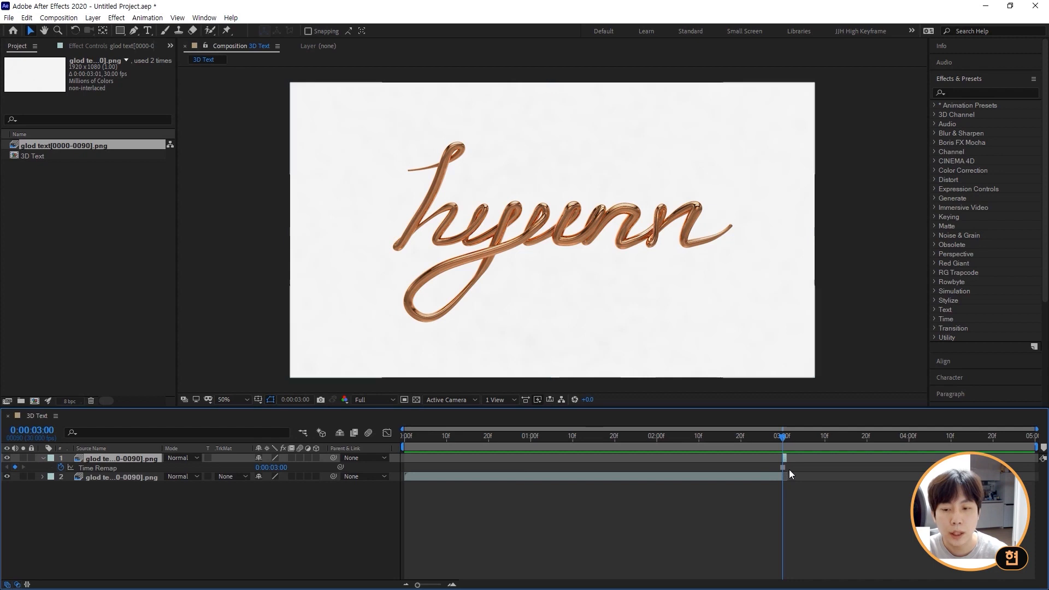
# Extend the frozen lettering layer's out point to the end of the composition.
pyautogui.click(783, 468)
pyautogui.click(788, 471)
pyautogui.click(783, 469)
pyautogui.click(787, 478)
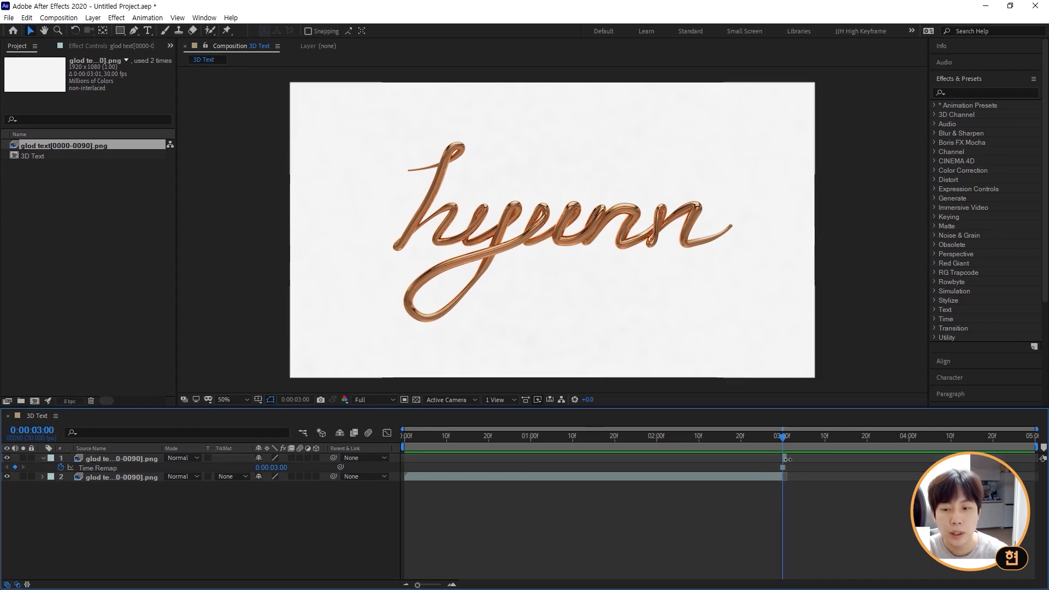
pyautogui.moveTo(787, 460); pyautogui.dragTo(878, 458)
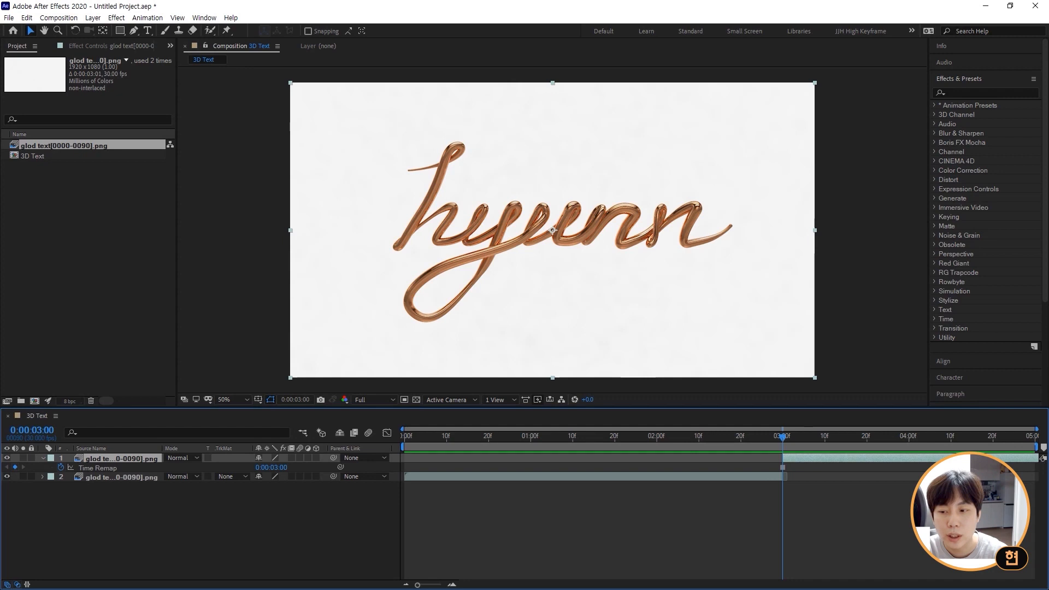
# Preview the lettering animation from the start through the held frame, and return the current time to 0:00:03:00.
pyautogui.moveTo(789, 441); pyautogui.dragTo(307, 435)
pyautogui.press('space')
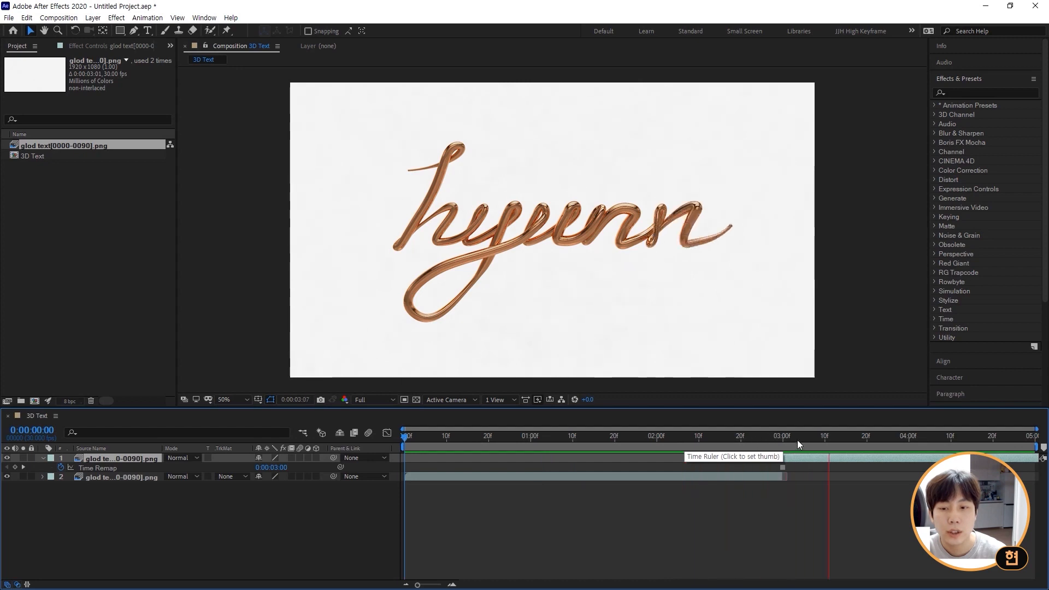
pyautogui.click(783, 441)
pyautogui.press('space')
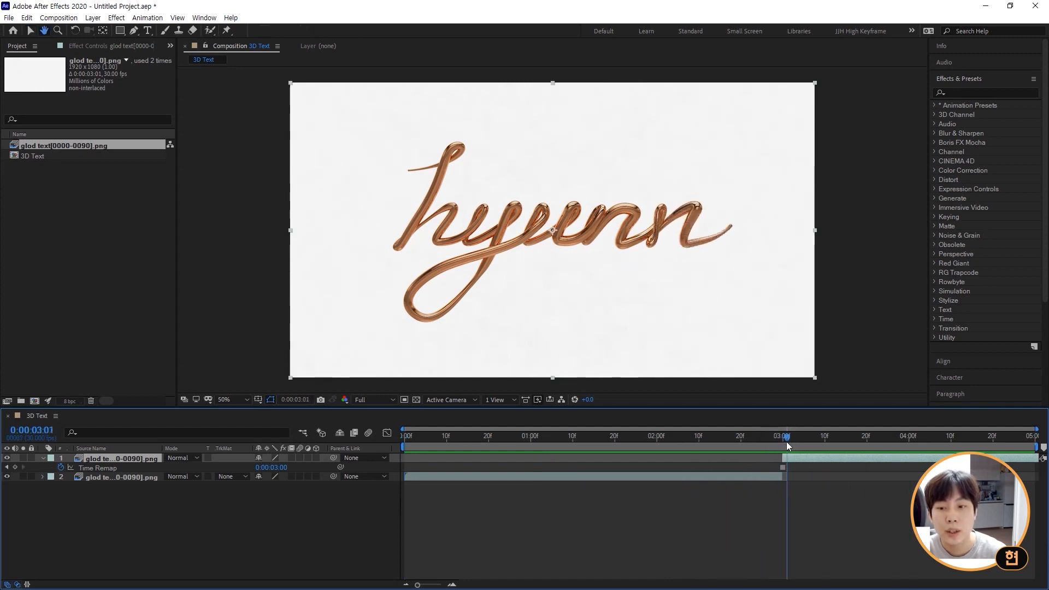
pyautogui.press('space')
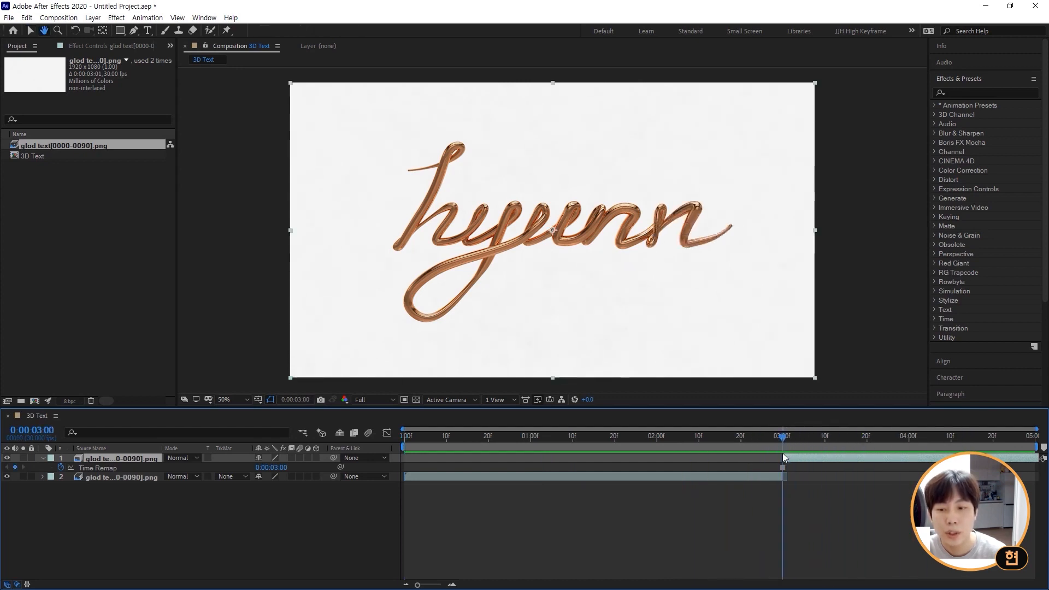
# Create an adjustment layer above the lettering layers and rename it "color".
pyautogui.click(160, 498)
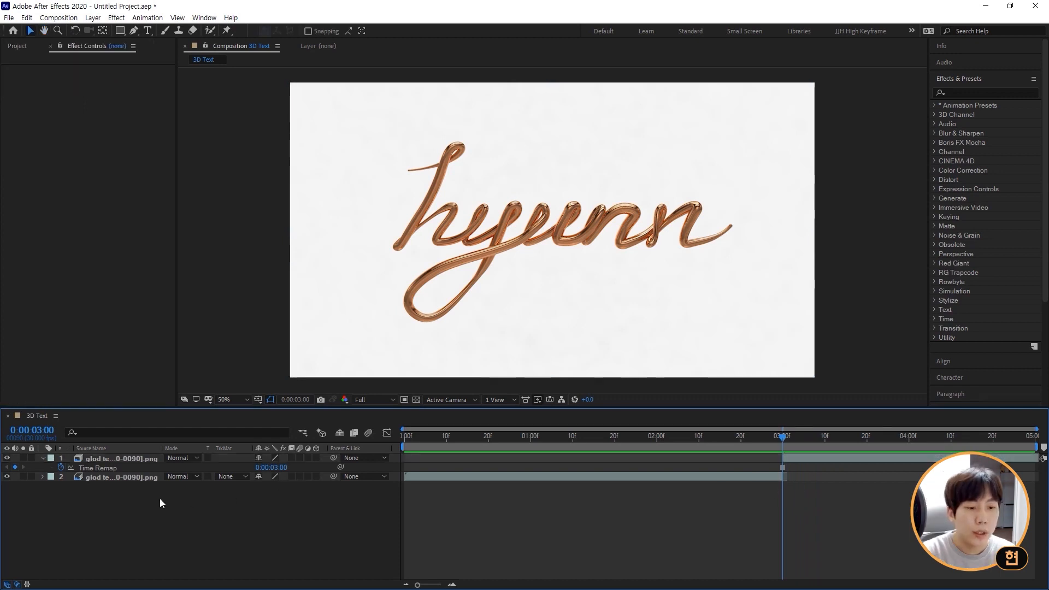
pyautogui.rightClick(159, 498)
pyautogui.moveTo(231, 382)
pyautogui.click(360, 465)
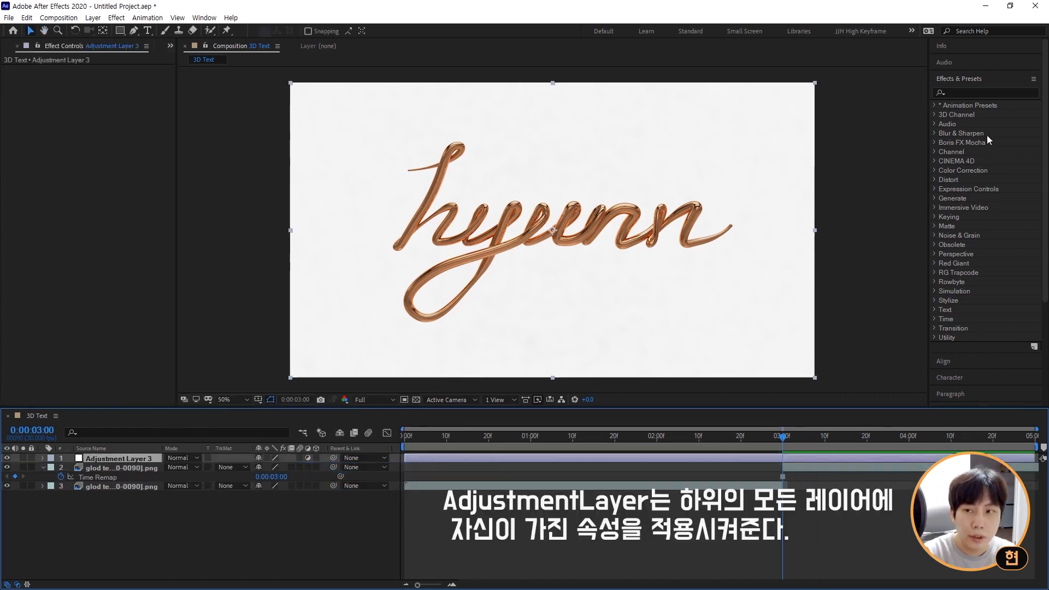
pyautogui.rightClick(121, 458)
pyautogui.click(152, 435)
pyautogui.write('color')
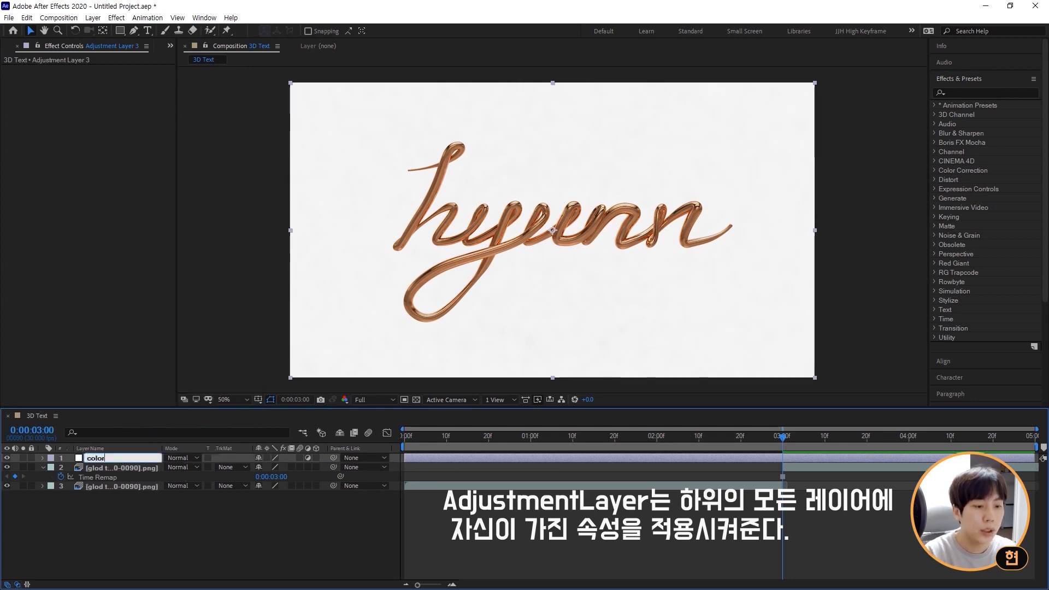
pyautogui.press('Return')
pyautogui.click(156, 513)
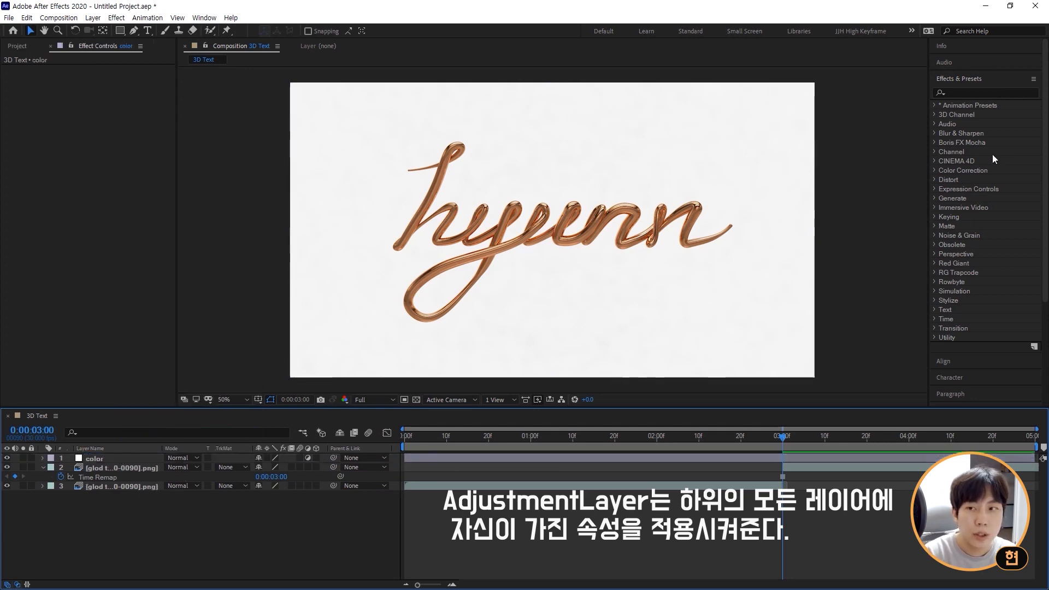
# Add the Levels effect to the color adjustment layer and set its Gamma to 1.50.
pyautogui.click(986, 92)
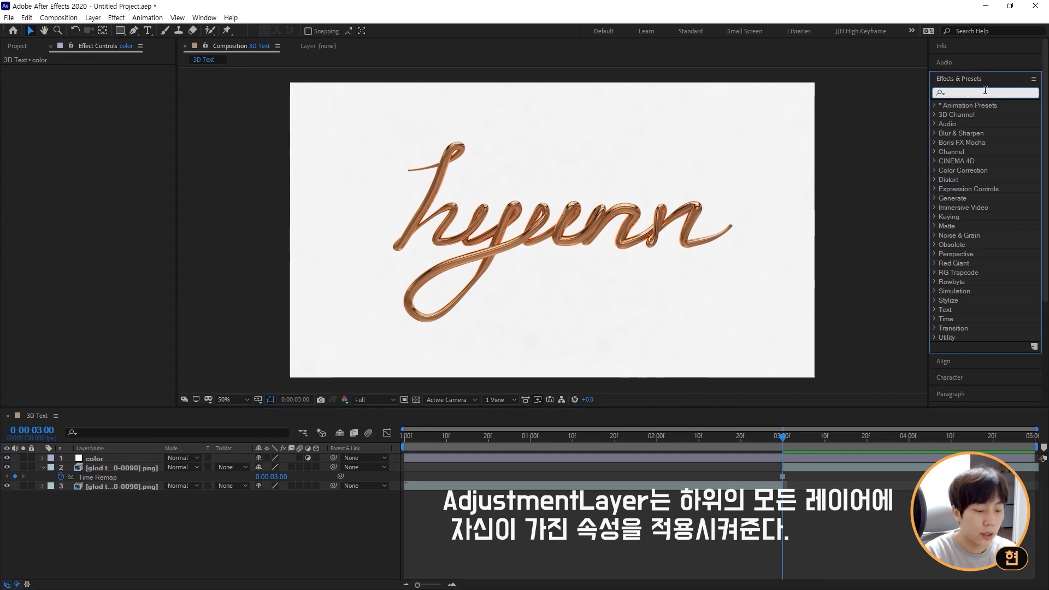
pyautogui.write('level')
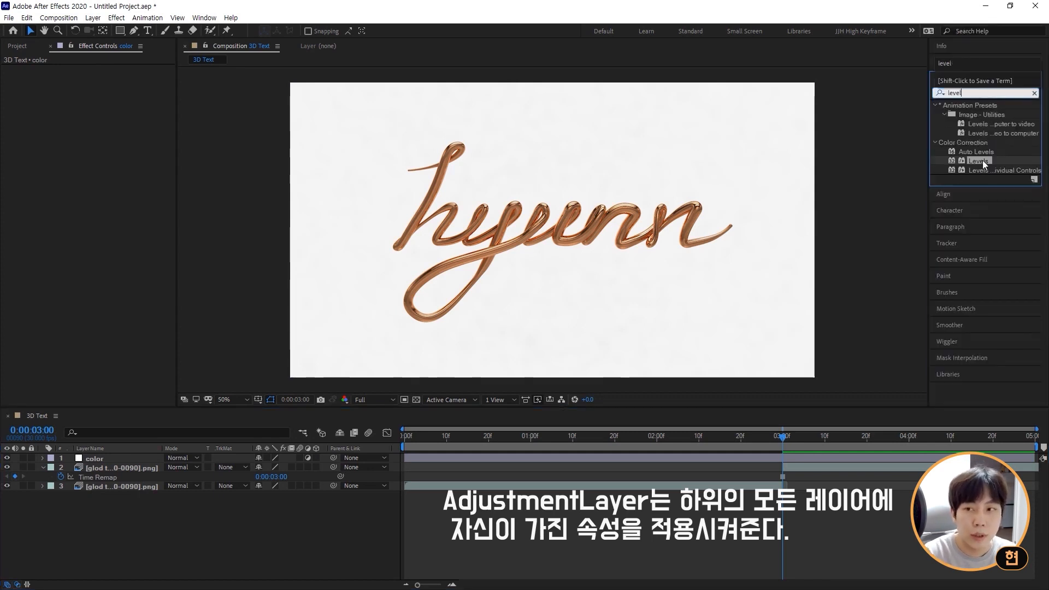
pyautogui.moveTo(982, 160); pyautogui.dragTo(110, 457)
pyautogui.moveTo(103, 174); pyautogui.dragTo(125, 173)
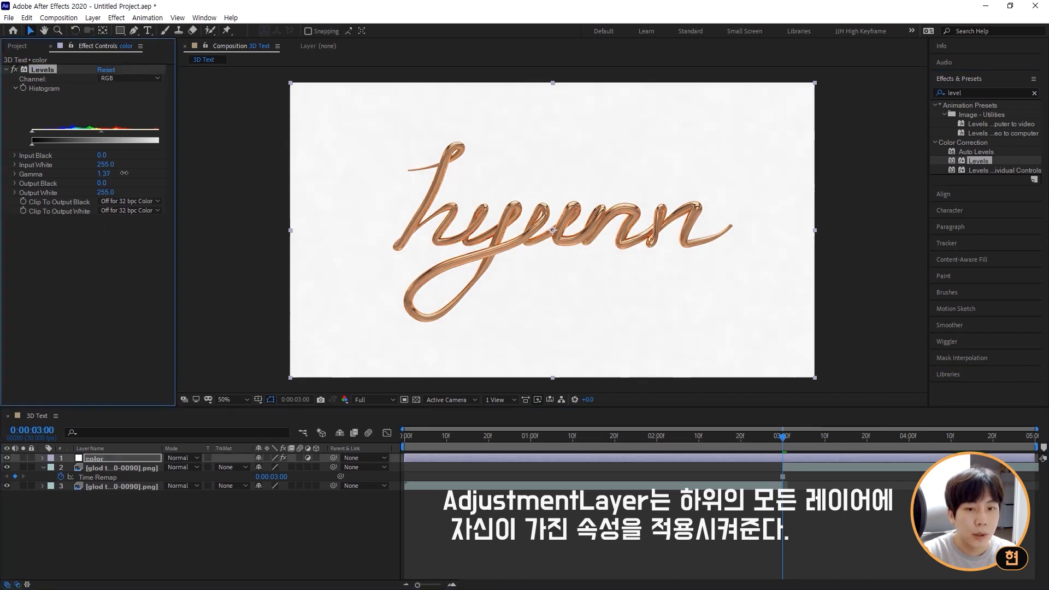
pyautogui.click(104, 173)
pyautogui.write('1.5')
pyautogui.press('Return')
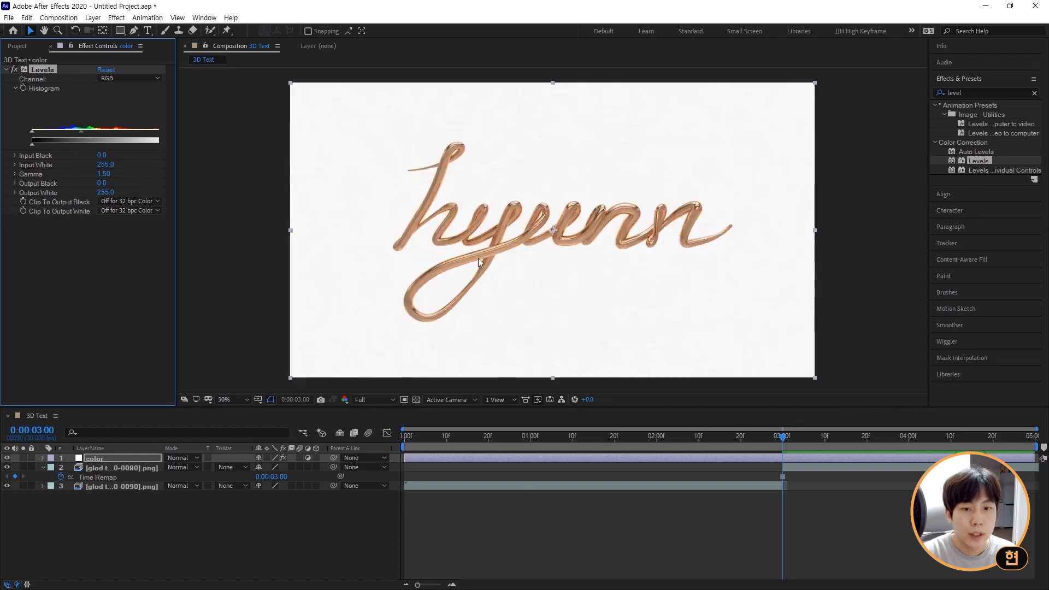
# Compare the lettering with and without the color adjustment layer by toggling its visibility.
pyautogui.scroll(1, 498, 254)
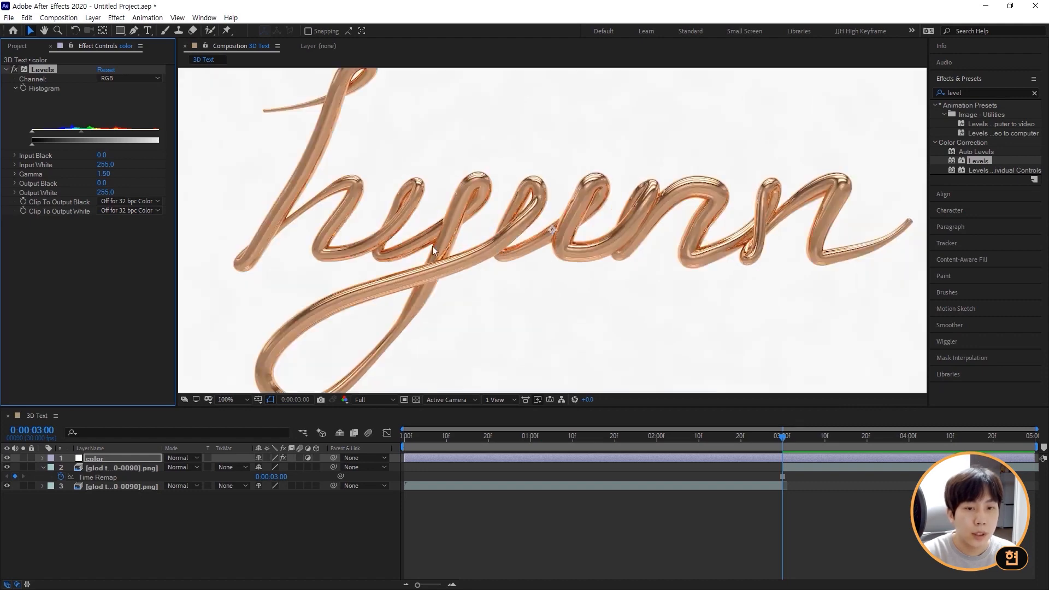
pyautogui.scroll(-1, 490, 214)
pyautogui.click(6, 458)
pyautogui.click(6, 457)
pyautogui.click(6, 458)
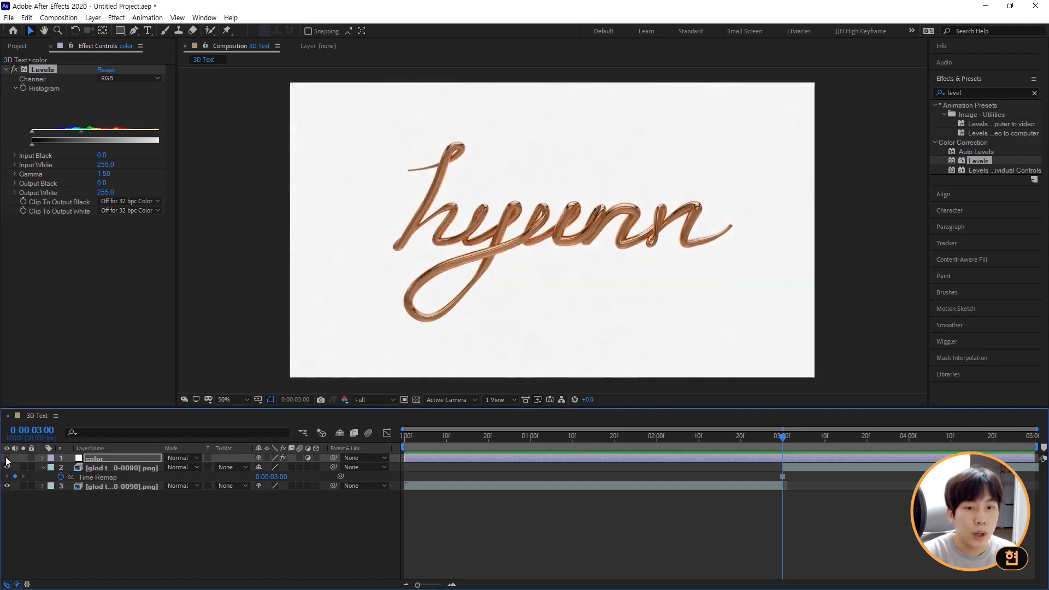
pyautogui.click(7, 458)
pyautogui.click(7, 458)
pyautogui.click(6, 458)
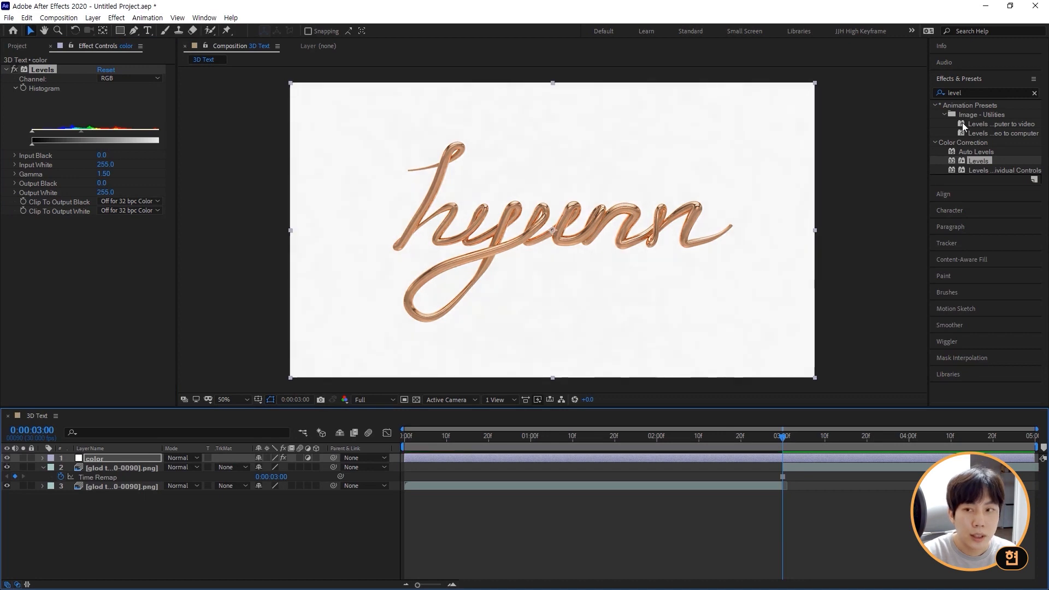
# Add the Color Balance (HLS) effect to the color adjustment layer and set its Hue to -7°.
pyautogui.click(931, 93)
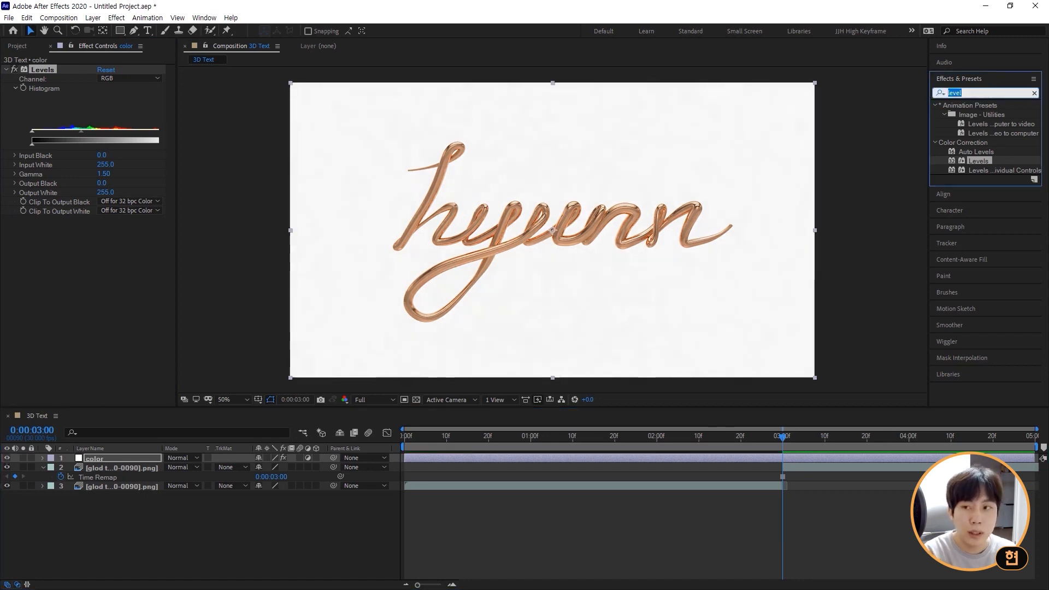
pyautogui.write('color')
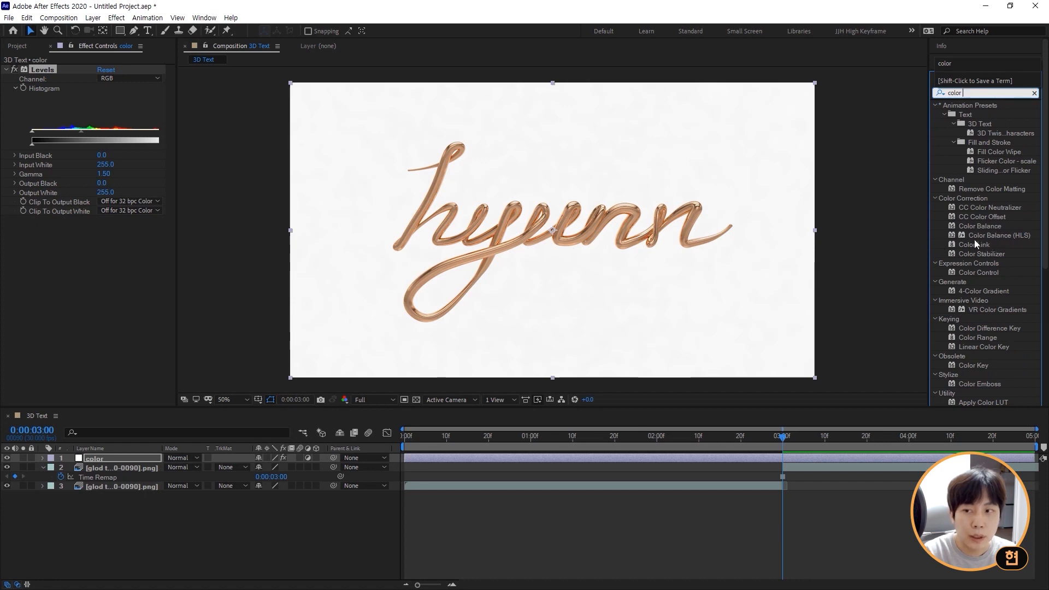
pyautogui.moveTo(1005, 238); pyautogui.dragTo(107, 463)
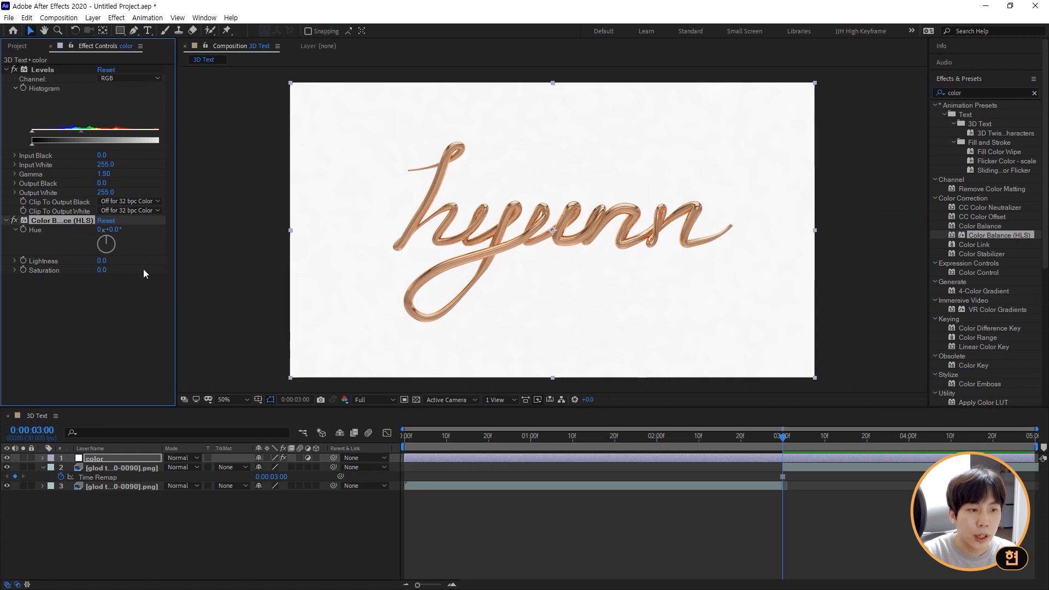
pyautogui.click(111, 229)
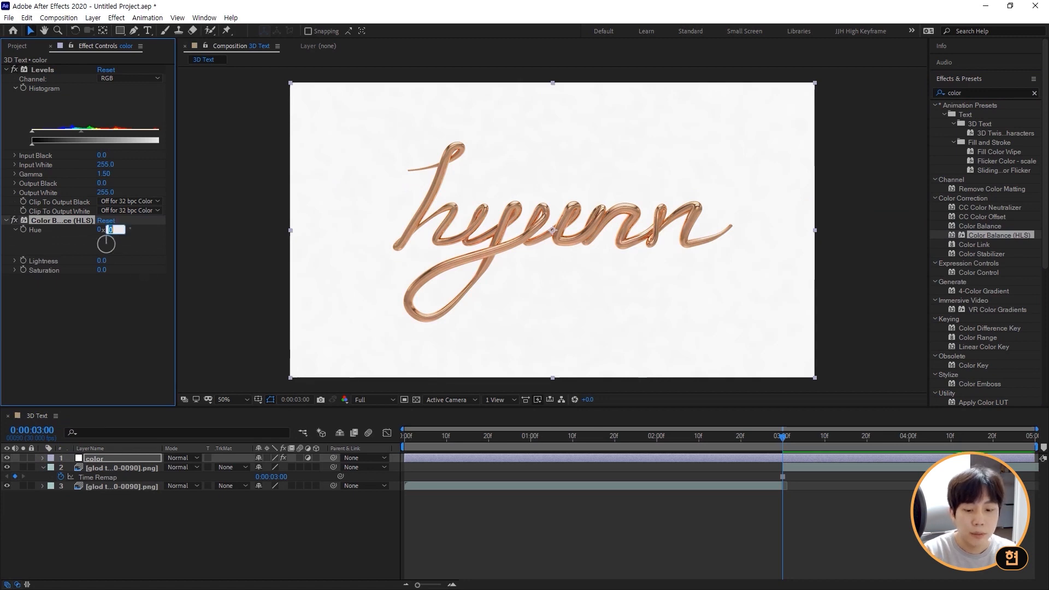
pyautogui.scroll(2, 507, 253)
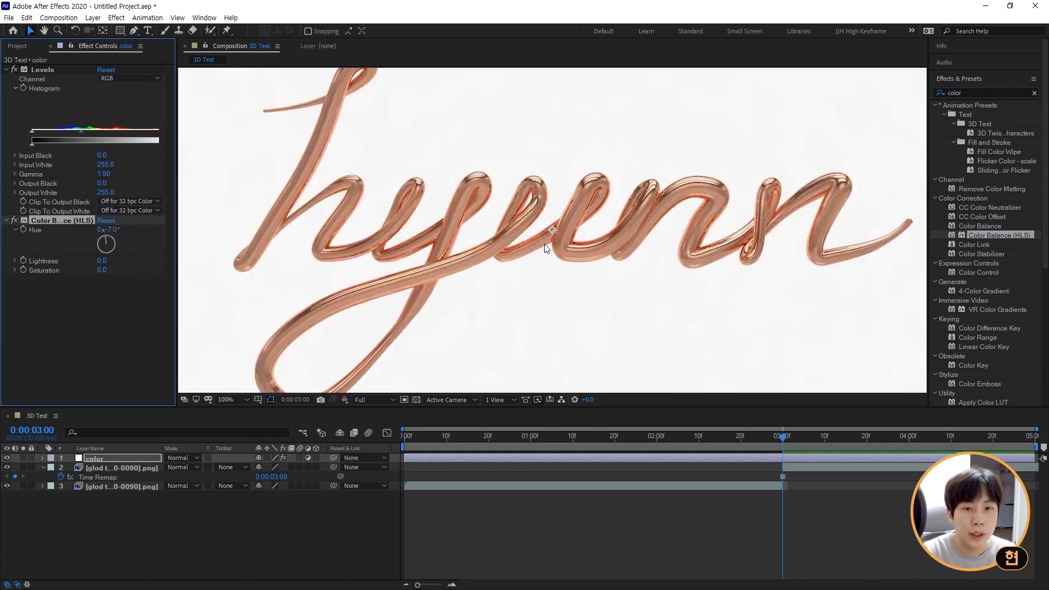
pyautogui.scroll(-2, 507, 253)
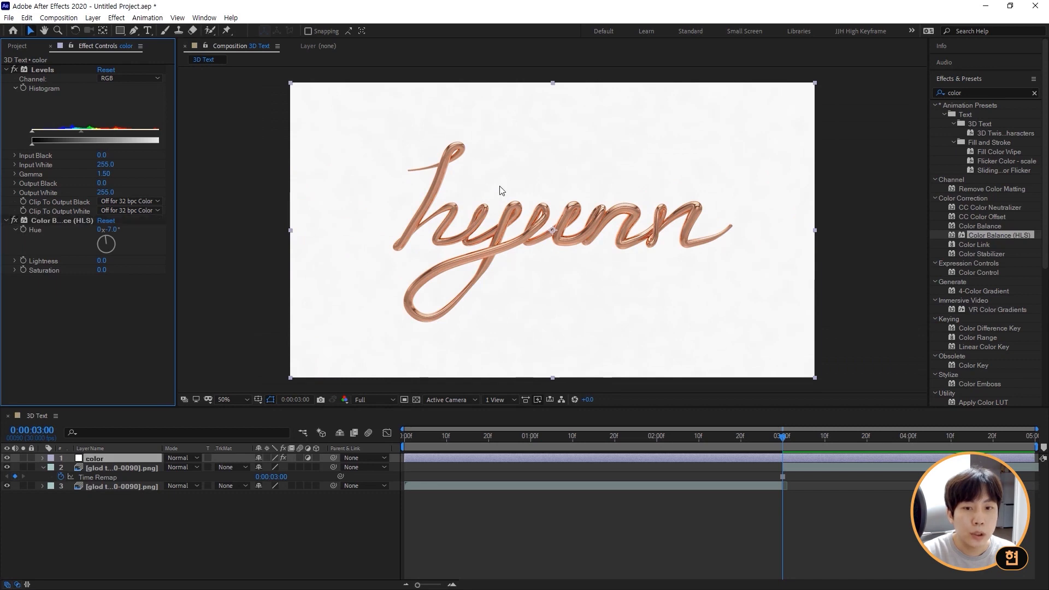
# Inspect the color-corrected lettering up close and check the animation from the first frame.
pyautogui.click(841, 204)
pyautogui.scroll(2, 546, 165)
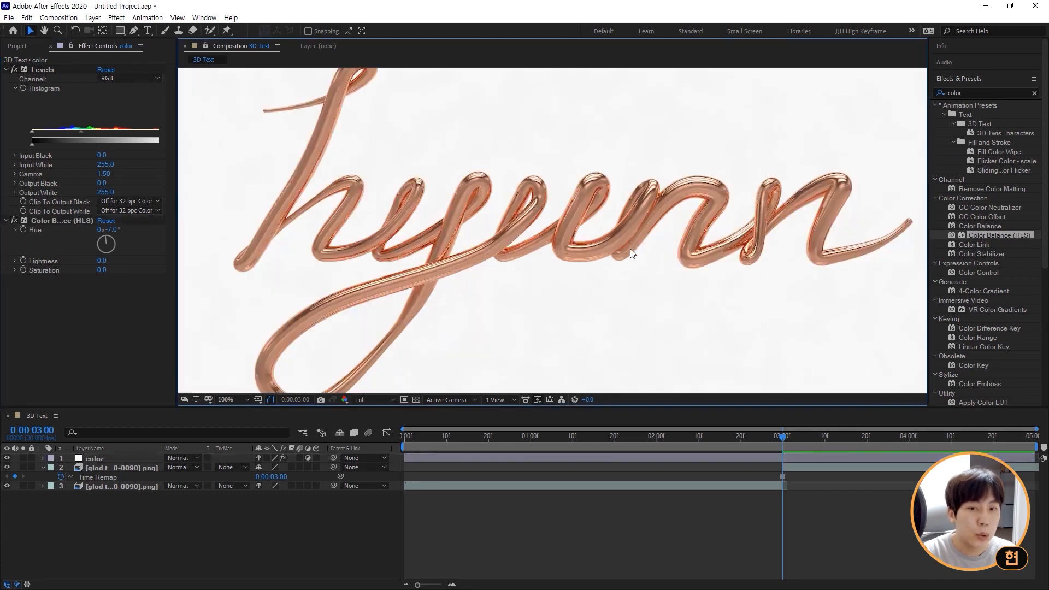
pyautogui.scroll(-2, 546, 165)
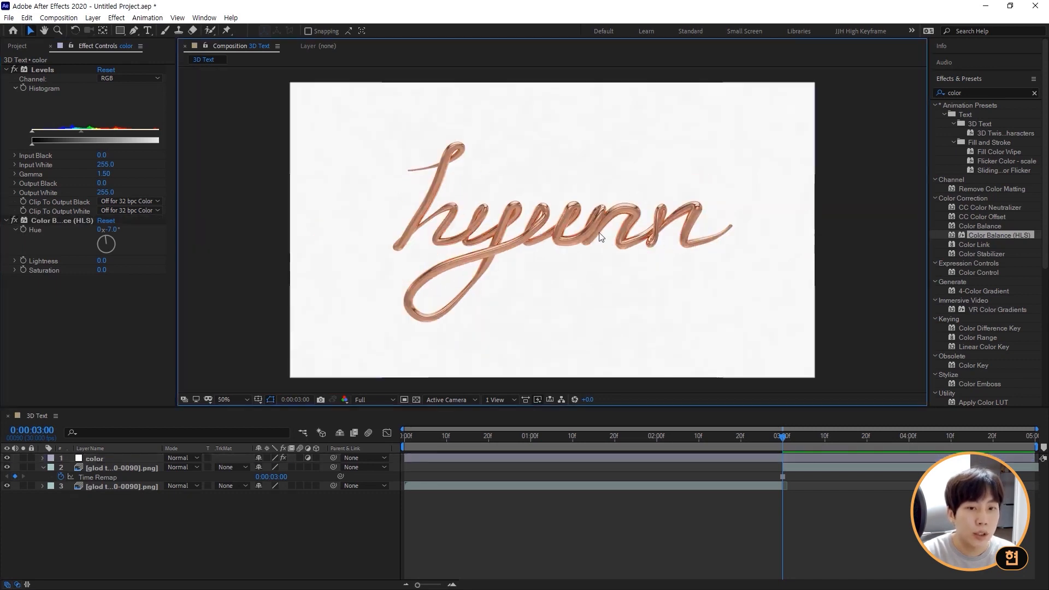
pyautogui.press('Home')
pyautogui.moveTo(407, 438)
pyautogui.mouseDown()
pyautogui.moveTo(1032, 443)
pyautogui.moveTo(385, 447)
pyautogui.mouseUp()
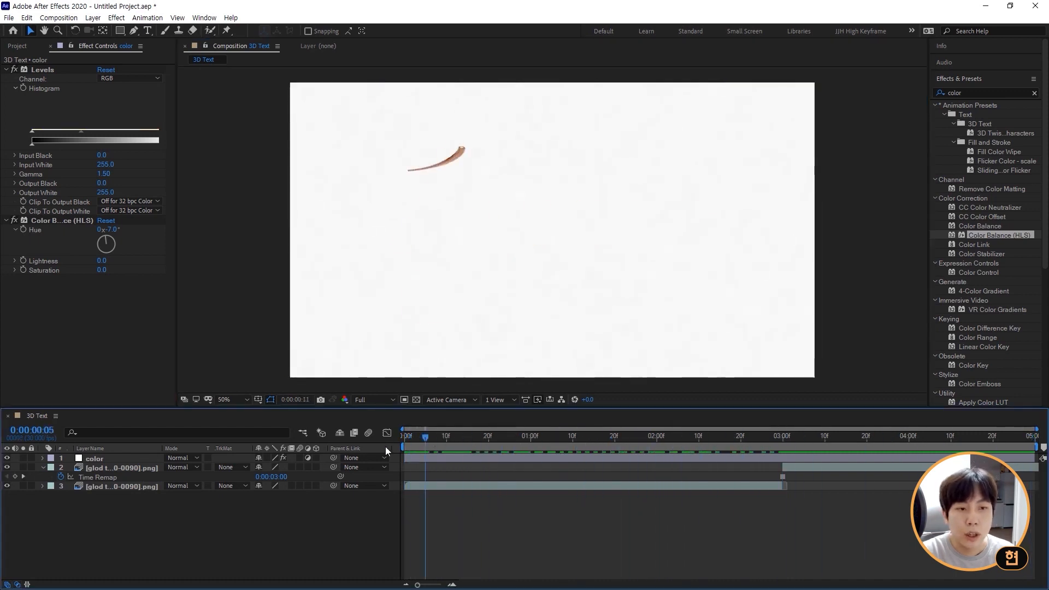
# Export the 3D Text composition to the Adobe Media Encoder queue.
pyautogui.click(8, 18)
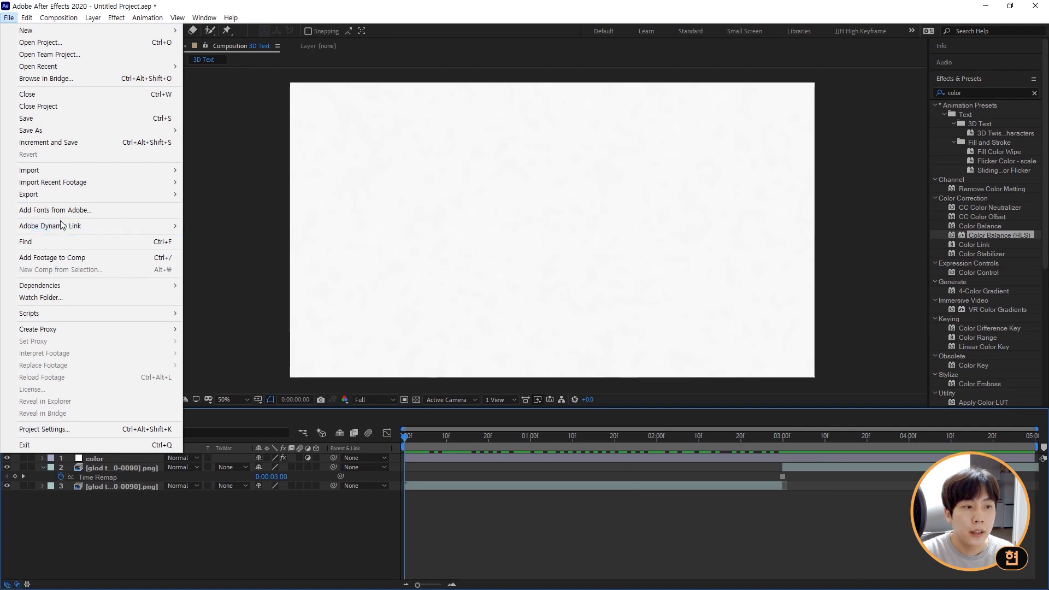
pyautogui.moveTo(109, 194)
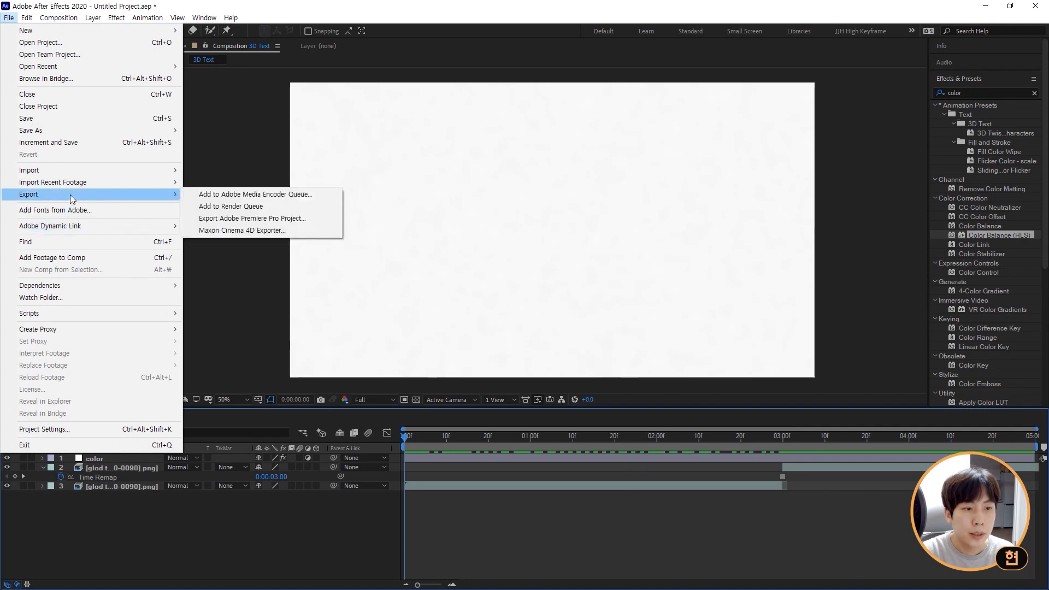
pyautogui.click(284, 195)
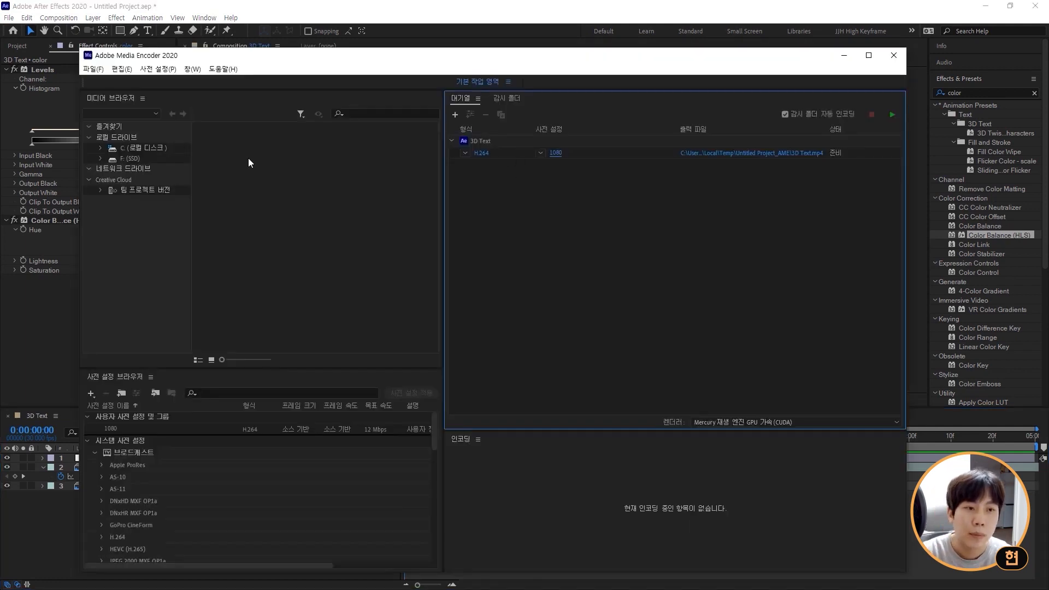
# Encode the queued 3D Text composition in H.264 format, saving the output on the desktop as 3D Text.mp4.
pyautogui.click(466, 153)
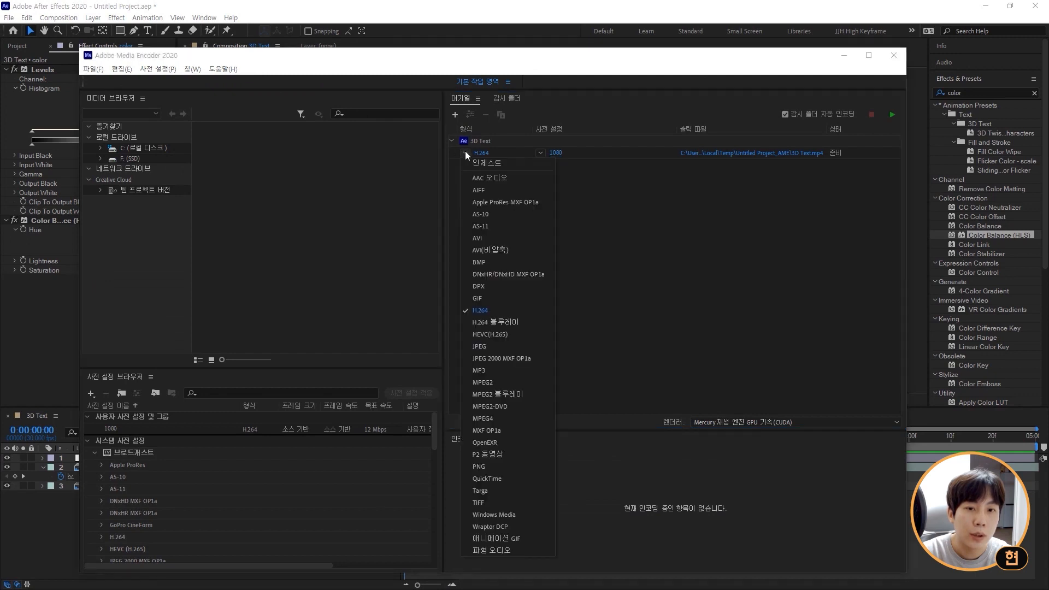
pyautogui.click(495, 311)
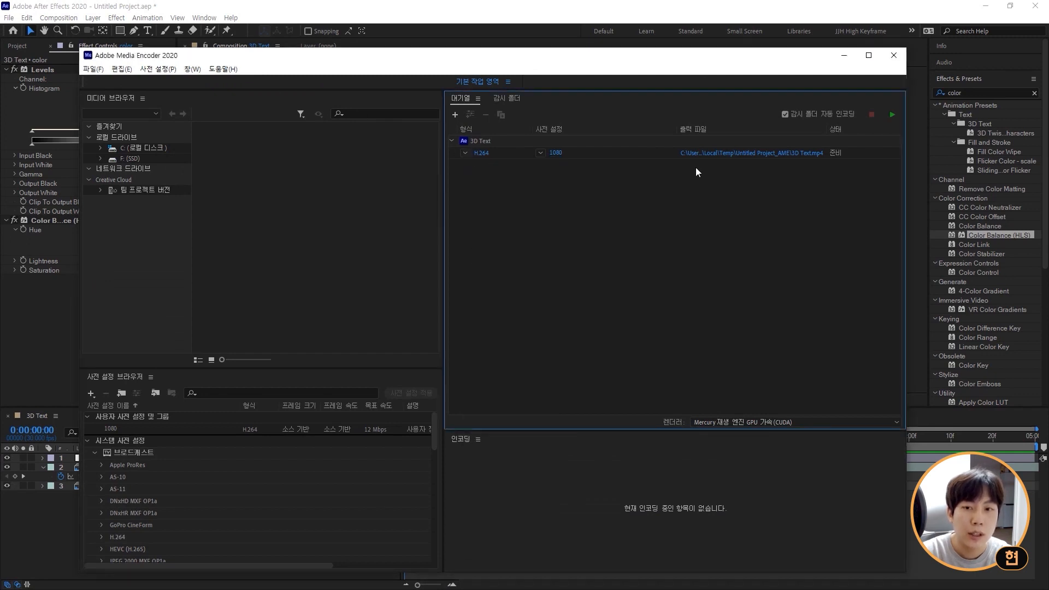
pyautogui.click(765, 153)
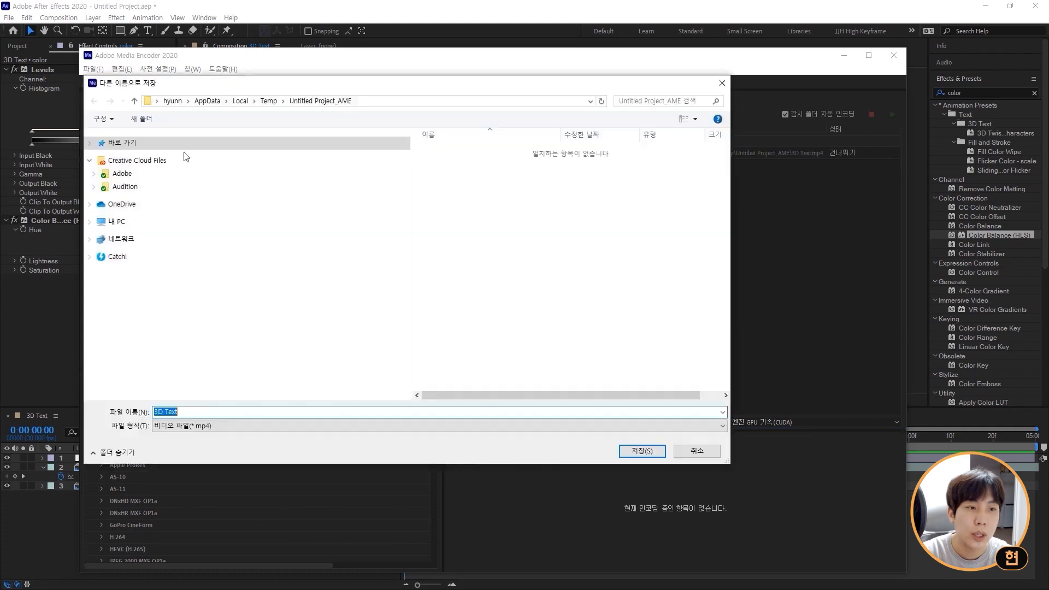
pyautogui.click(131, 287)
pyautogui.click(255, 411)
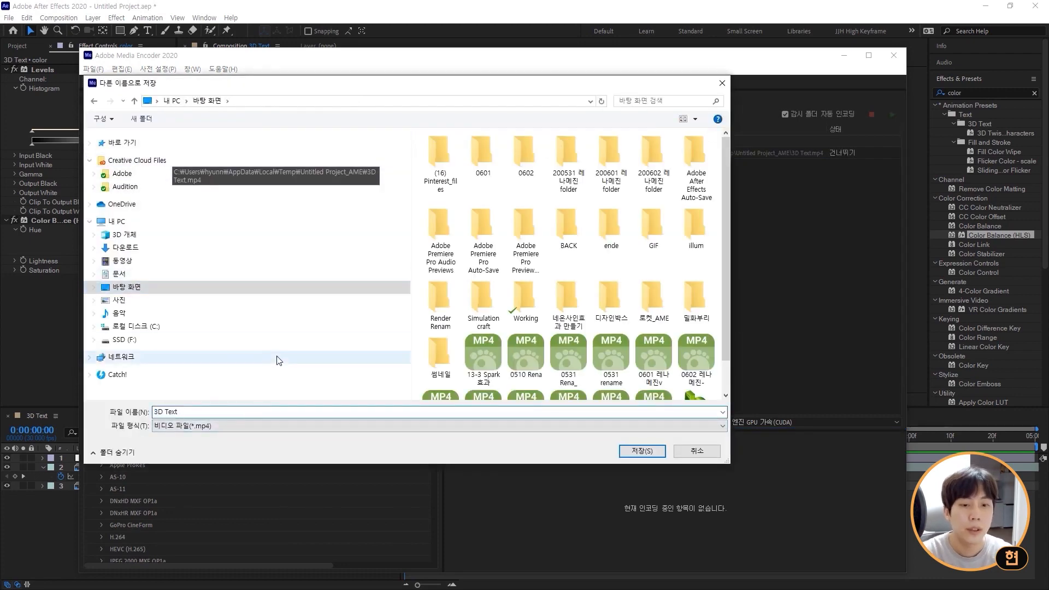
pyautogui.click(619, 452)
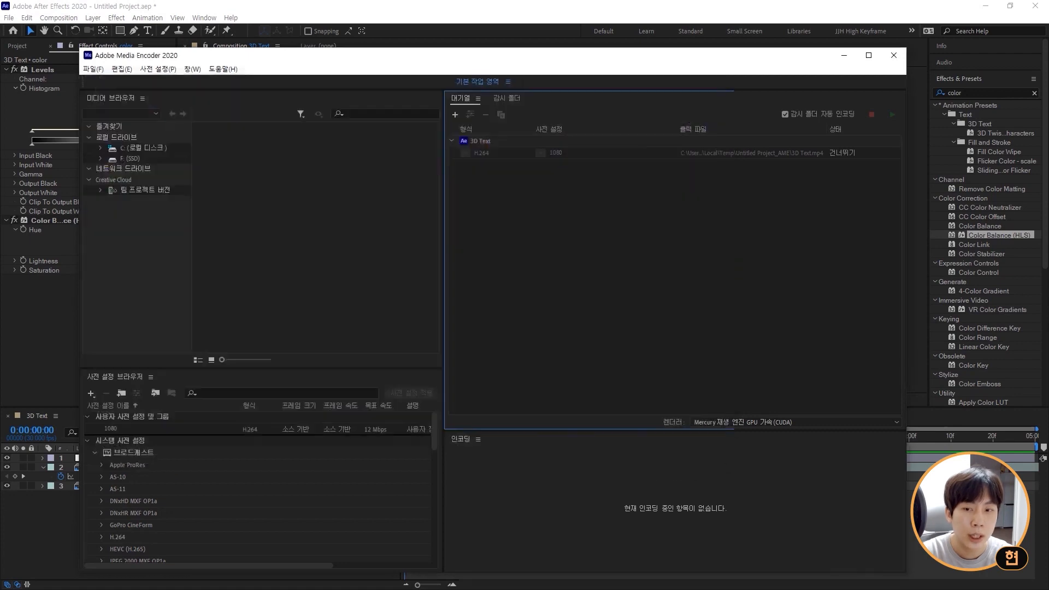
pyautogui.click(892, 115)
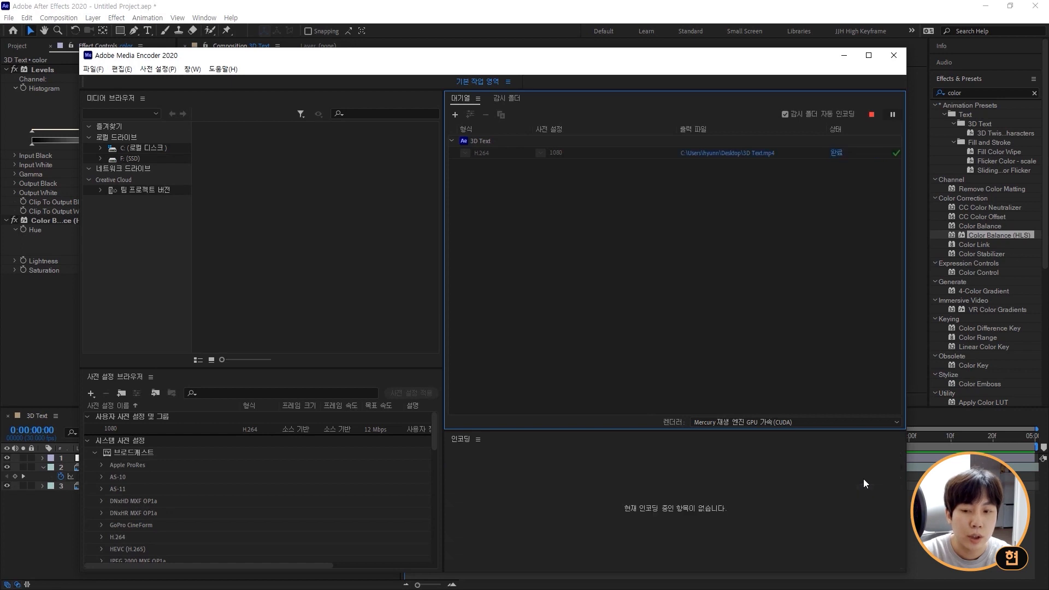
# Close Adobe Media Encoder and play the exported 3D Text video from the desktop in GOM Player.
pyautogui.click(893, 56)
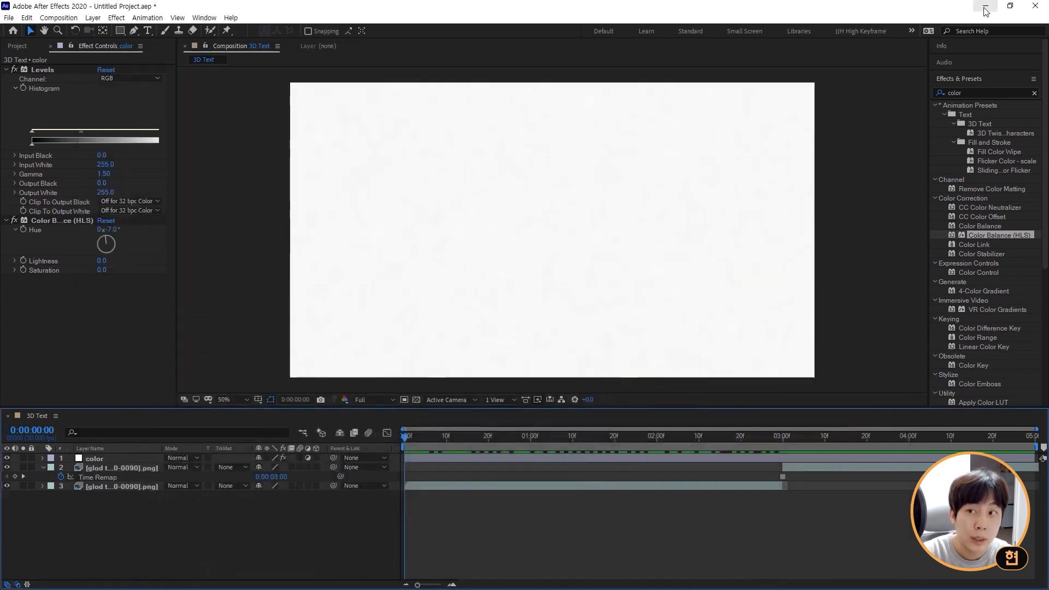
pyautogui.click(986, 5)
pyautogui.click(988, 7)
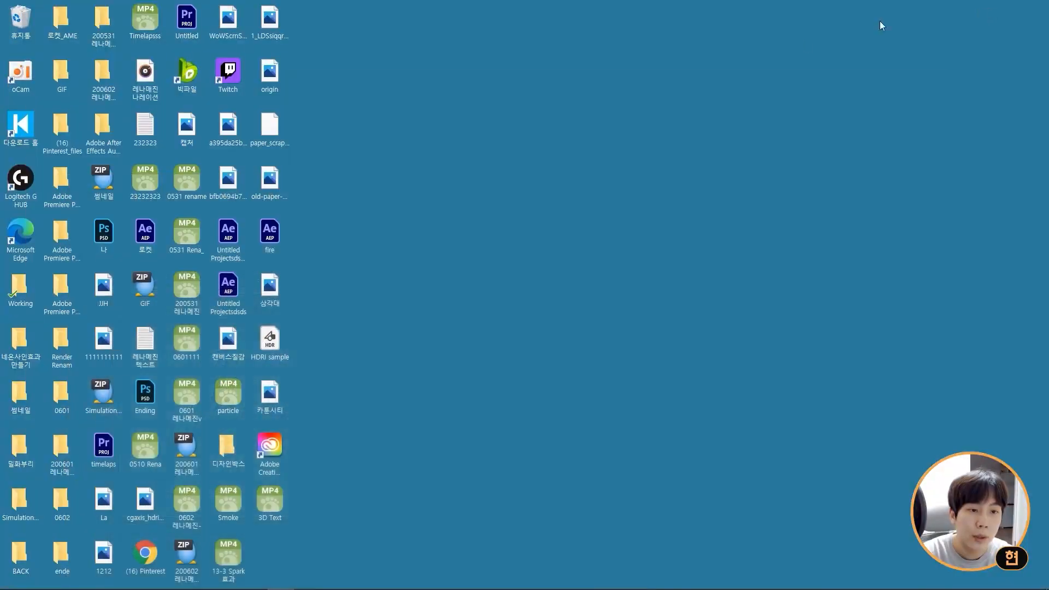
pyautogui.moveTo(270, 500); pyautogui.dragTo(550, 299)
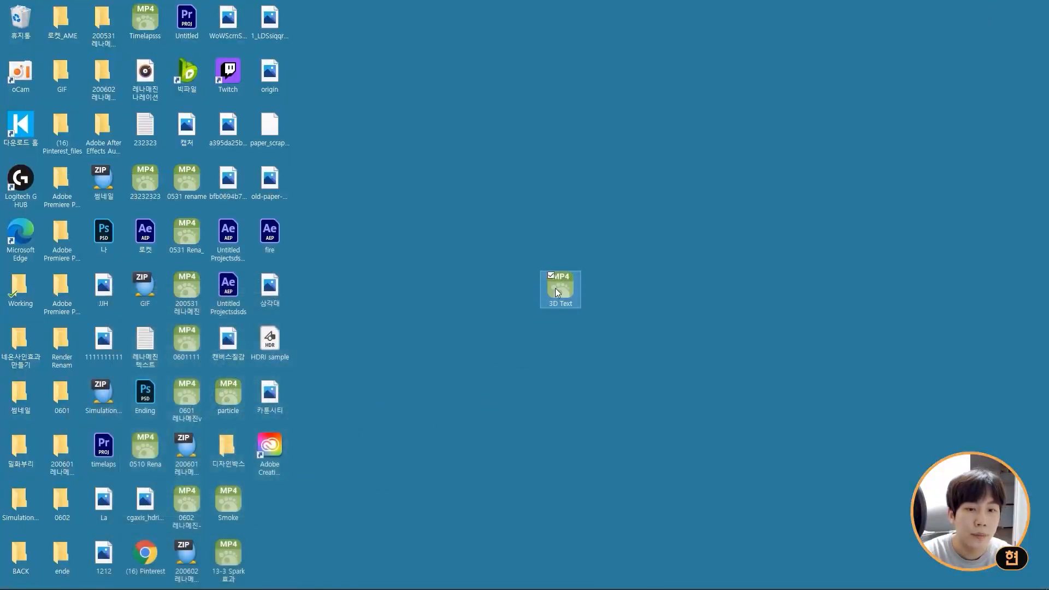
pyautogui.doubleClick(555, 287)
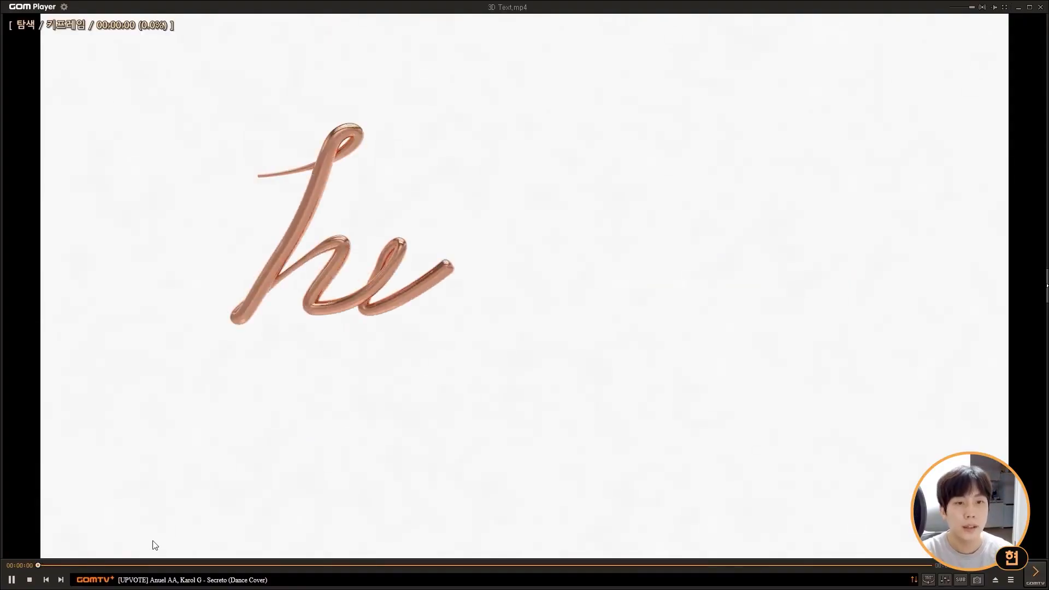